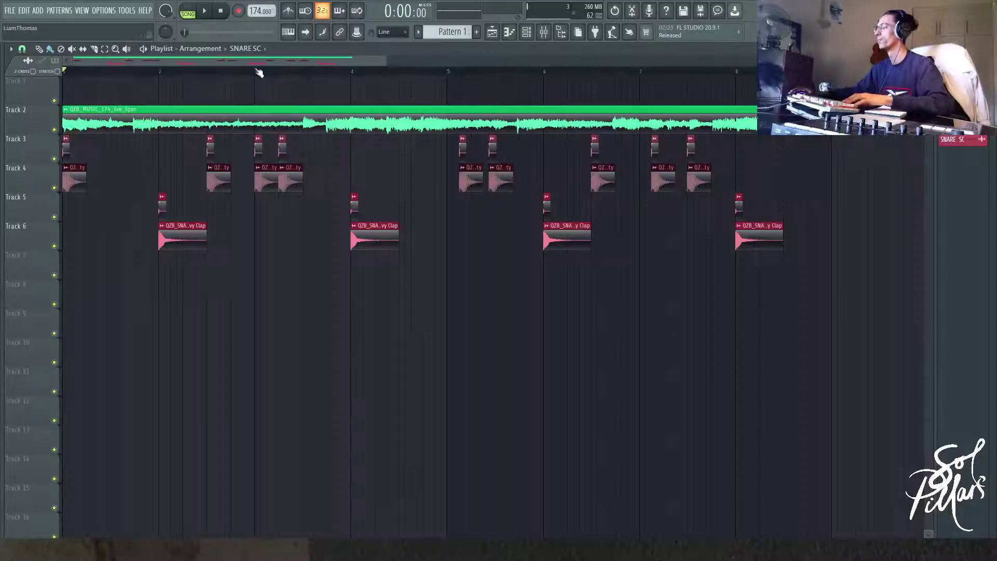
# Enlarge Track 3 and compare the short KICK SC trigger clips with the QZB_KICK_Hefty clips on Track 4.
pyautogui.scroll(3, 32, 193)
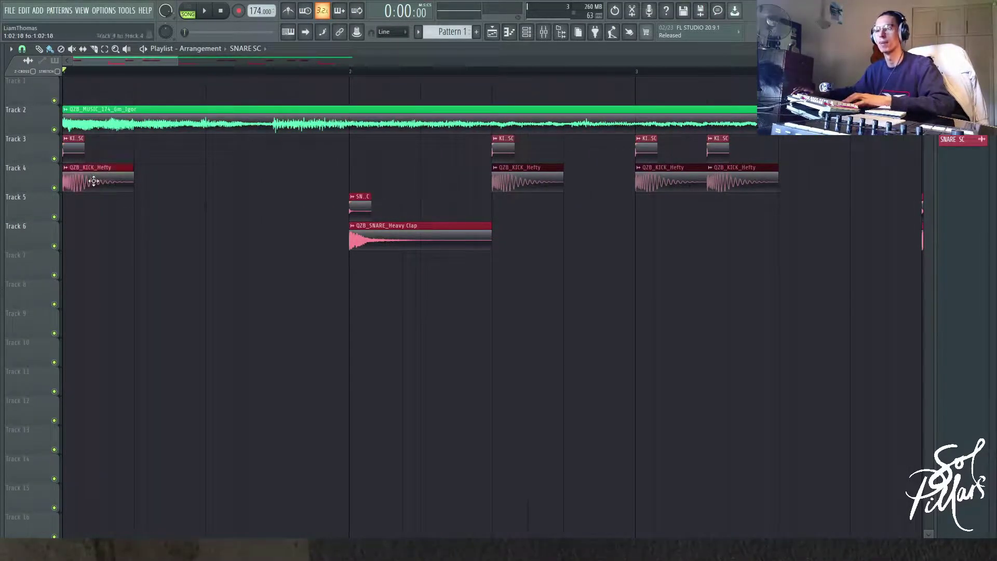
pyautogui.moveTo(236, 222); pyautogui.dragTo(483, 271)
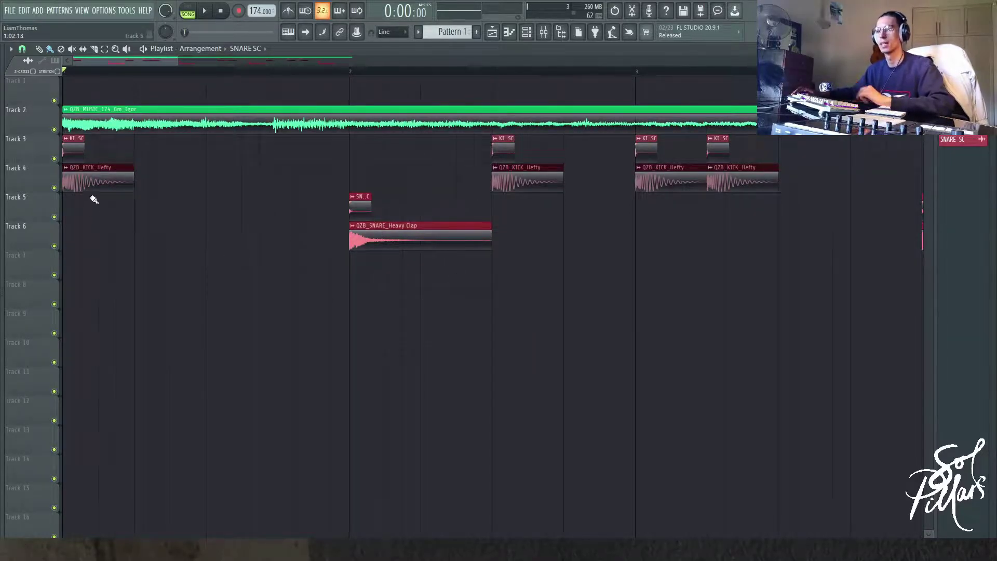
pyautogui.click(78, 144)
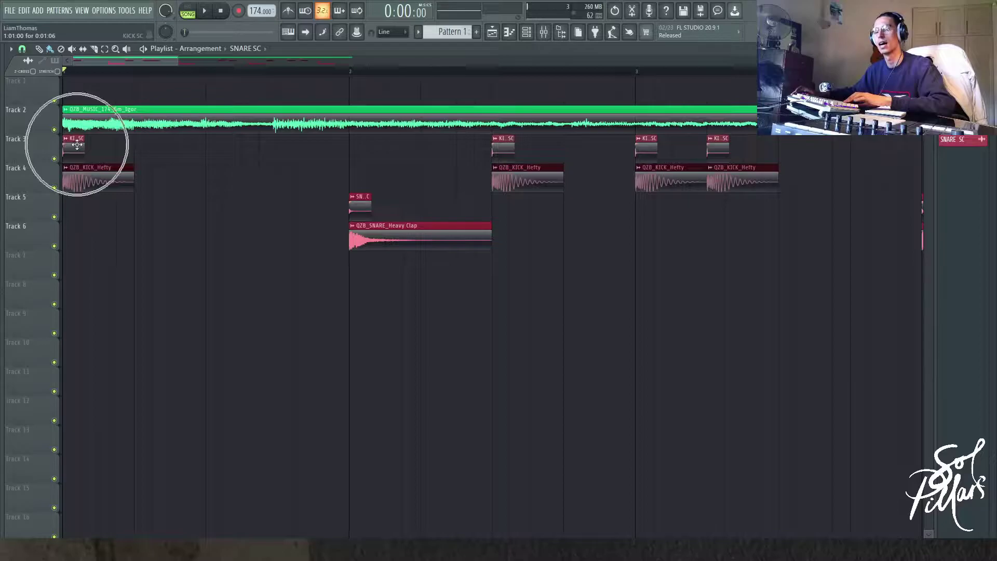
pyautogui.click(360, 202)
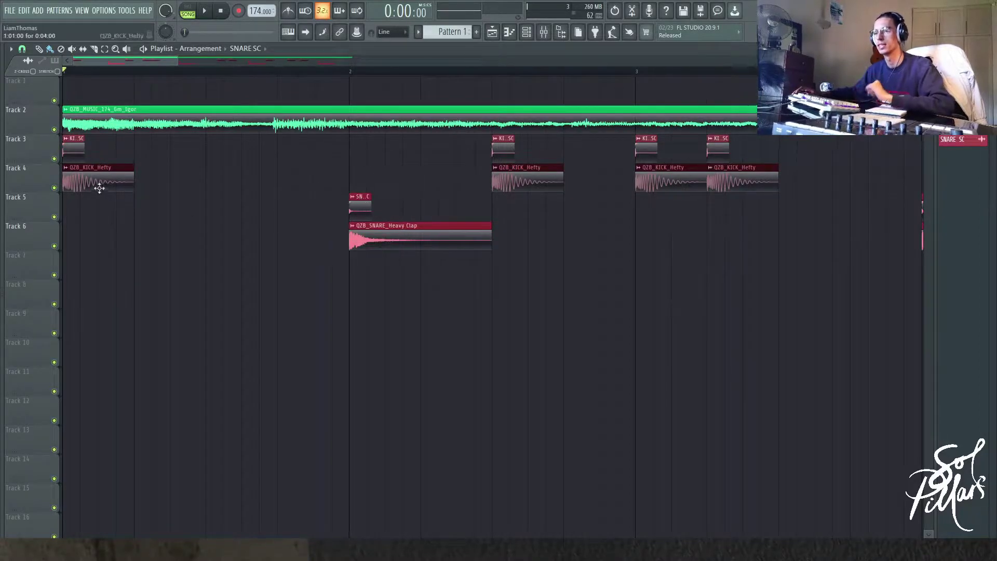
pyautogui.moveTo(27, 159); pyautogui.dragTo(25, 262)
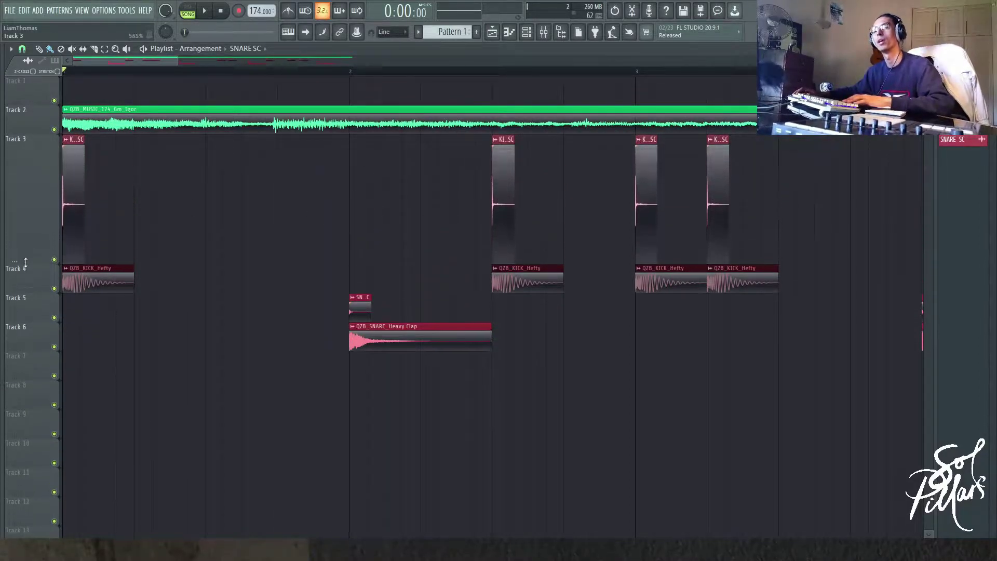
pyautogui.scroll(5, 29, 223)
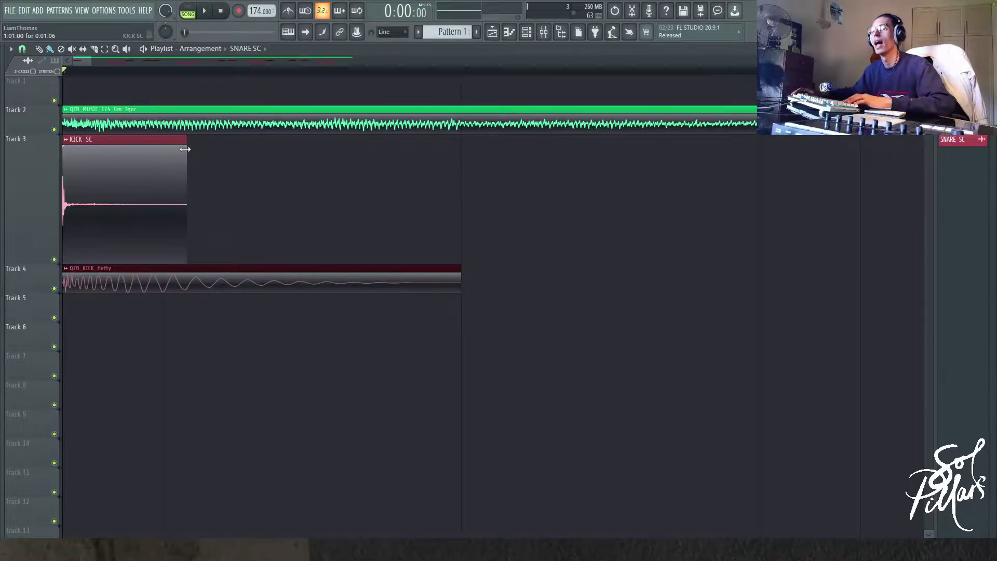
pyautogui.scroll(-8, 142, 229)
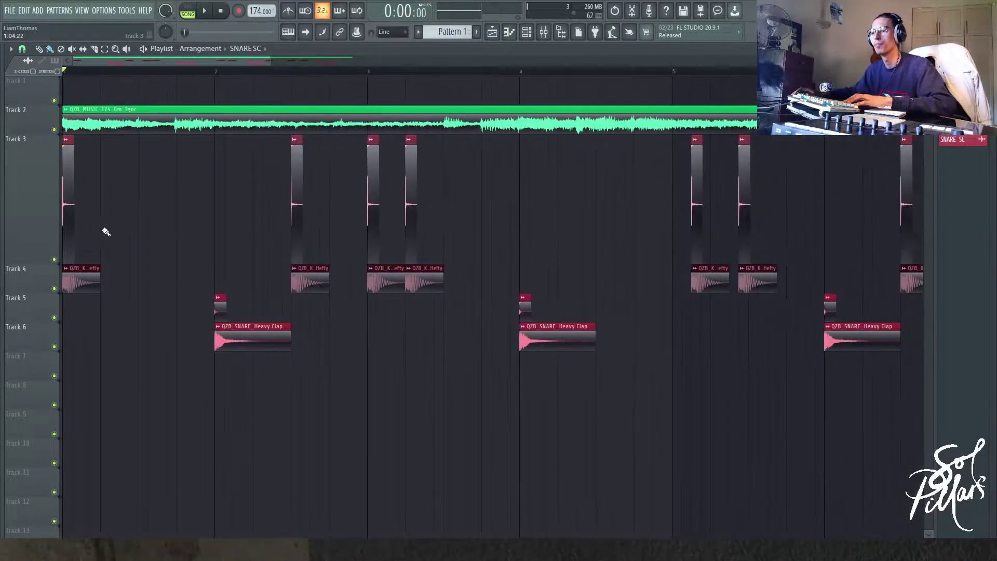
# Reduce Track 3 to slightly taller than its neighbouring tracks after examining the KICK SC and kick clips up close.
pyautogui.moveTo(23, 260); pyautogui.dragTo(23, 236)
pyautogui.scroll(8, 31, 236)
pyautogui.moveTo(158, 267); pyautogui.dragTo(245, 262)
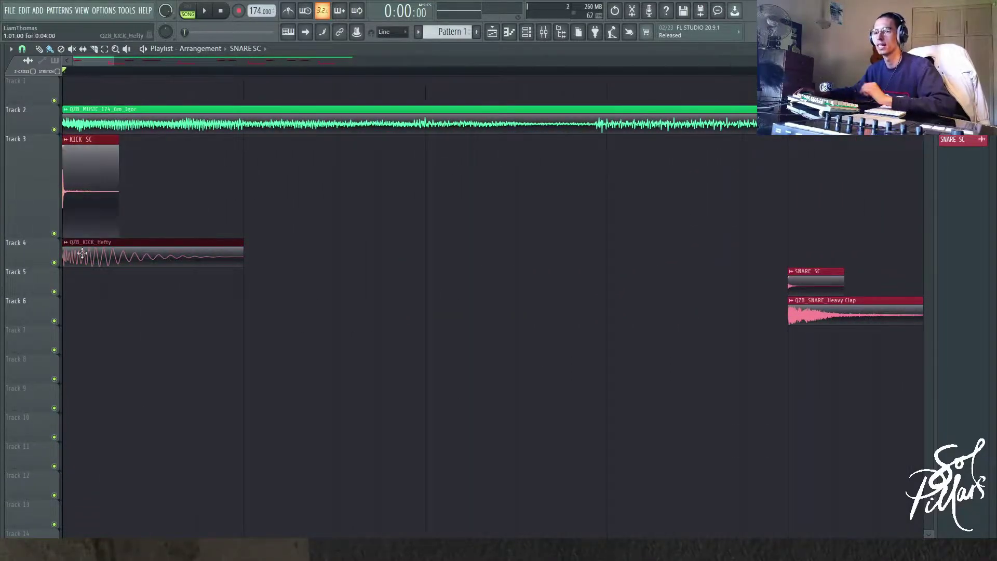
pyautogui.scroll(-7, 252, 179)
pyautogui.moveTo(36, 237); pyautogui.dragTo(36, 178)
# Open the mixer and enlarge it to display inserts 1 to 41, including KICK SC, SNARE SC and Atmos.
pyautogui.click(544, 32)
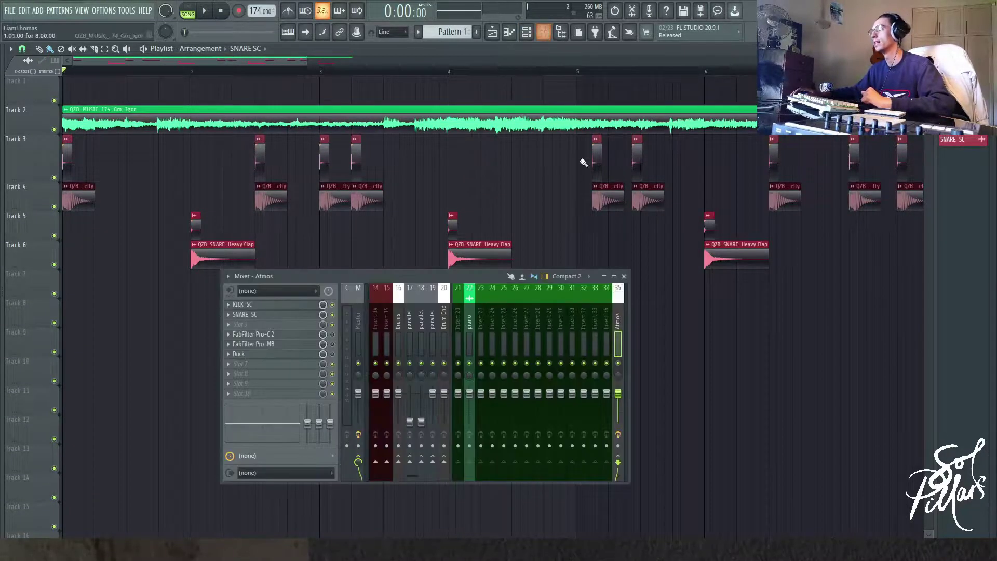
pyautogui.moveTo(362, 276); pyautogui.dragTo(269, 144)
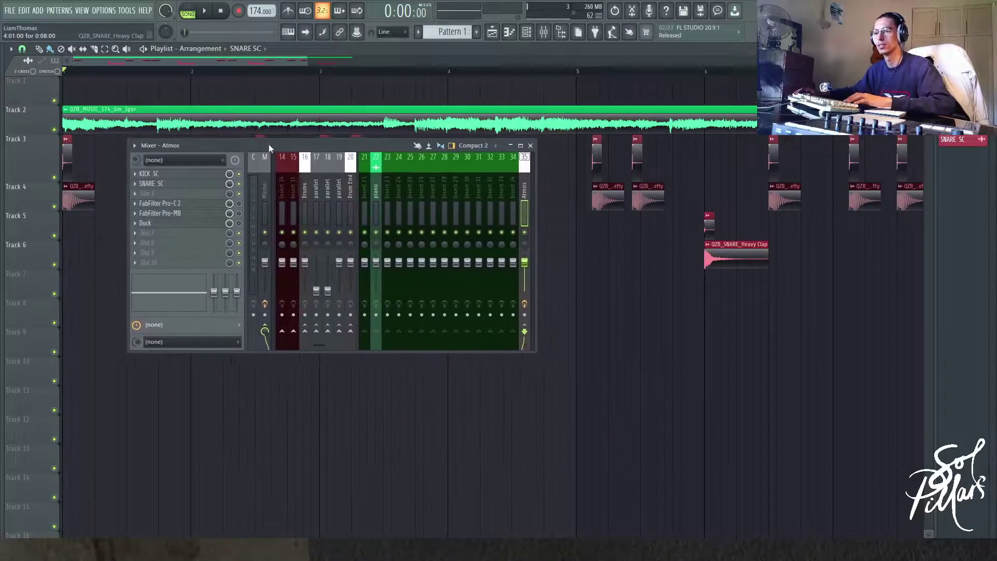
pyautogui.moveTo(536, 347); pyautogui.dragTo(756, 410)
pyautogui.scroll(3, 430, 194)
pyautogui.click(291, 185)
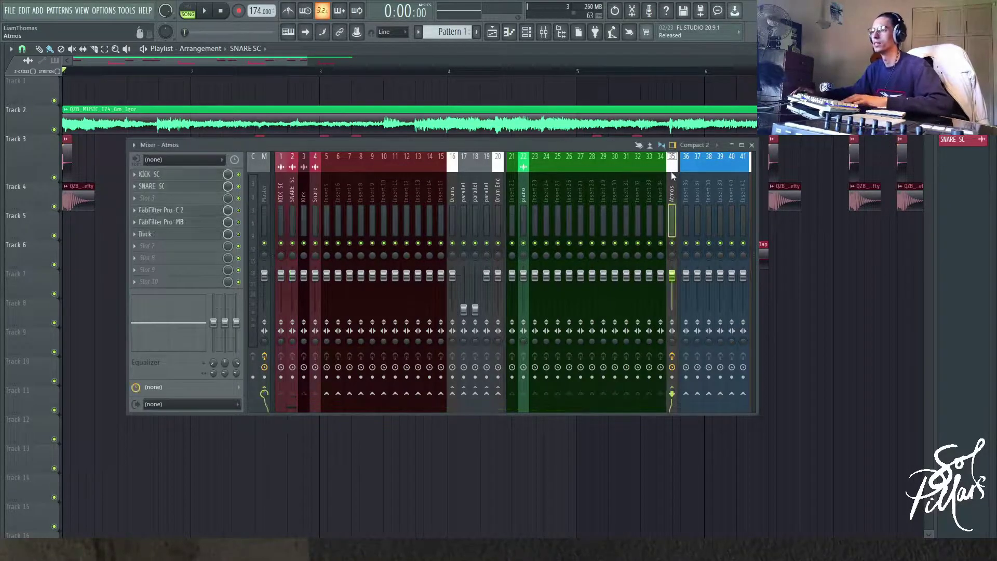
# Open the KICK SC and SNARE SC limiters on the Atmos channel during playback, and move the mixer below them.
pyautogui.press('space')
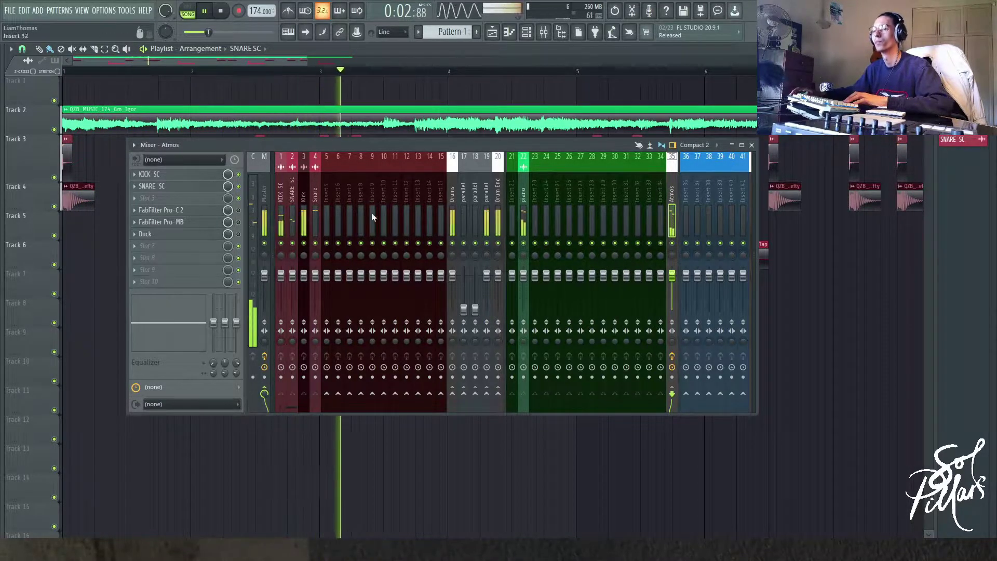
pyautogui.click(182, 176)
pyautogui.click(182, 187)
pyautogui.moveTo(494, 145); pyautogui.dragTo(501, 405)
pyautogui.press('space')
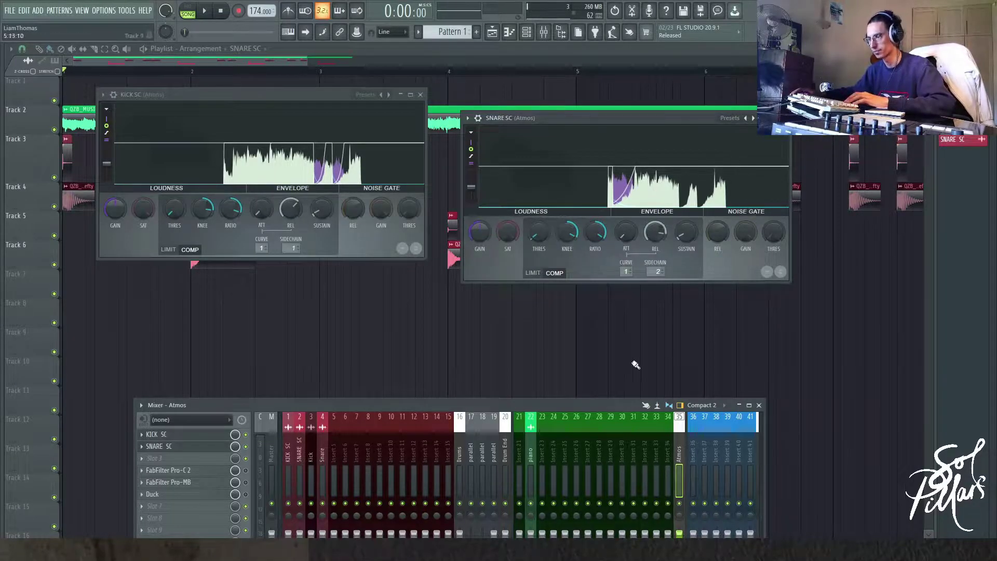
# Play the song twice from the start to examine the ducking in the KICK SC and SNARE SC limiters.
pyautogui.press('space')
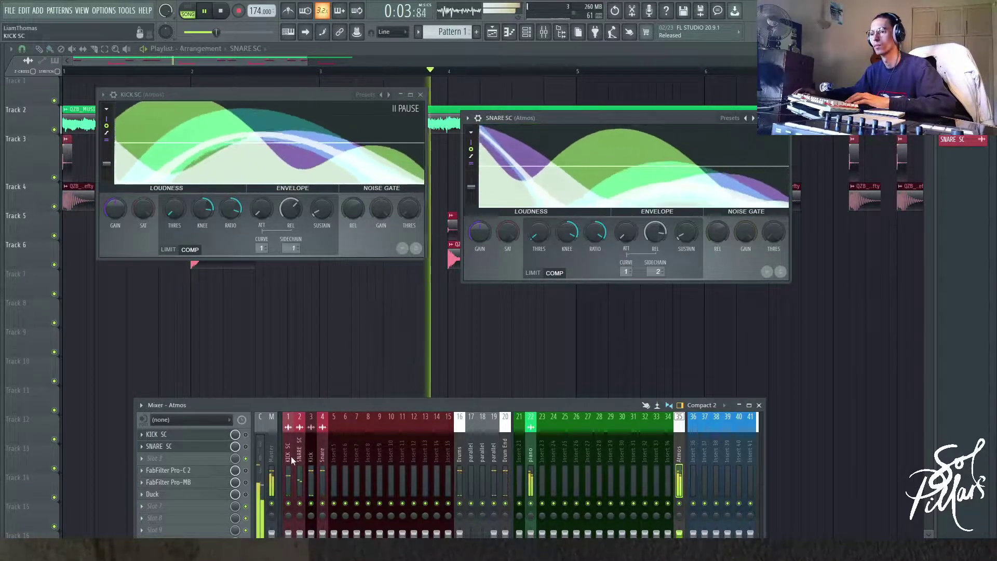
pyautogui.press('space')
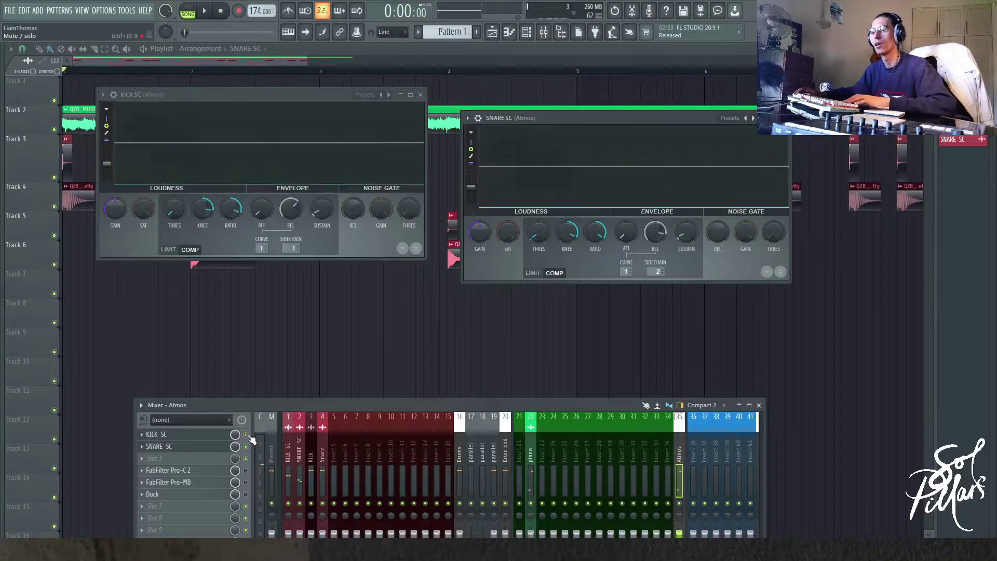
pyautogui.press('space')
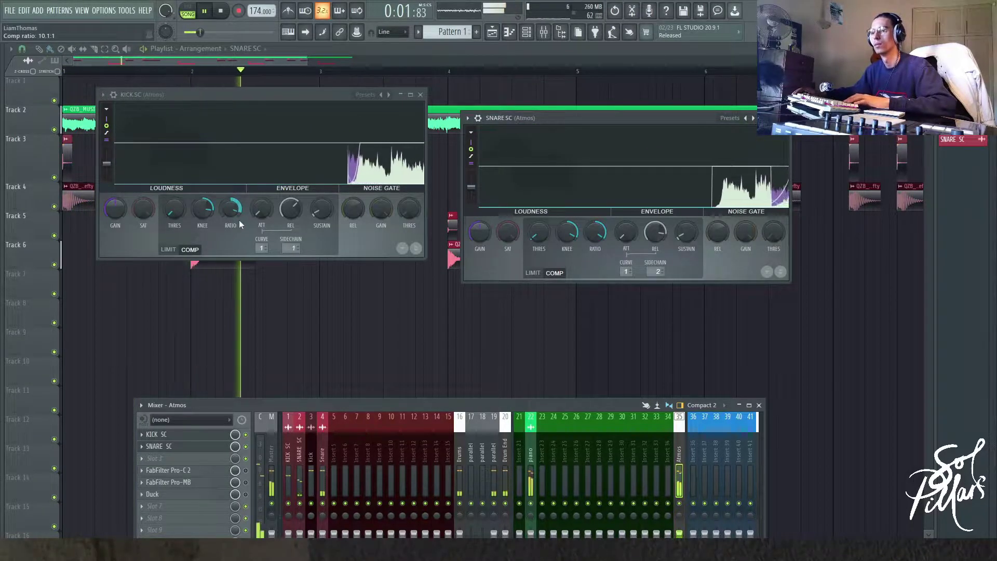
pyautogui.press('space')
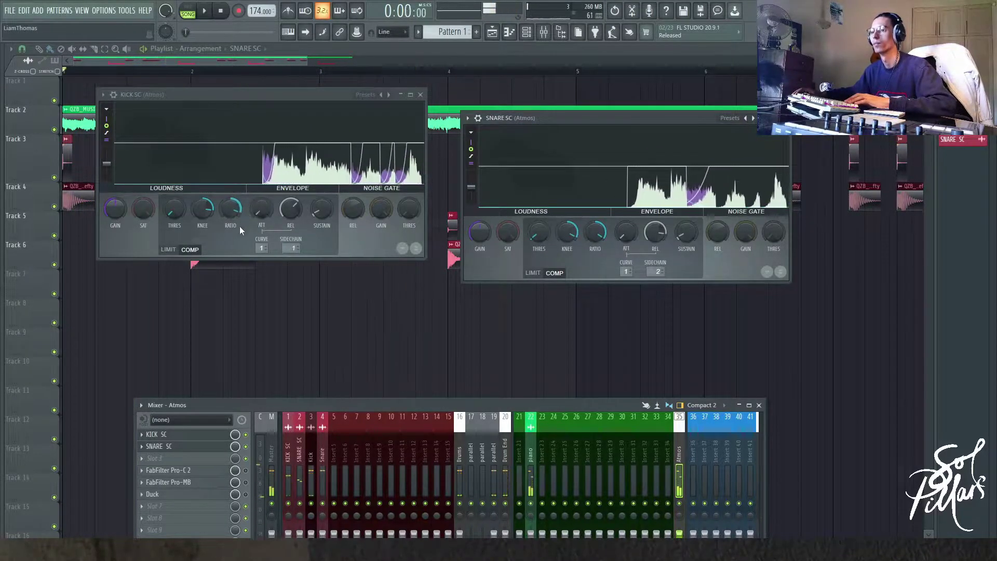
# Raise the compressor release on both sidechain limiters, and adjust KICK SC's release to about 610 ms during playback.
pyautogui.moveTo(288, 213)
pyautogui.mouseDown()
pyautogui.moveTo(288, 187)
pyautogui.moveTo(300, 207)
pyautogui.mouseUp()
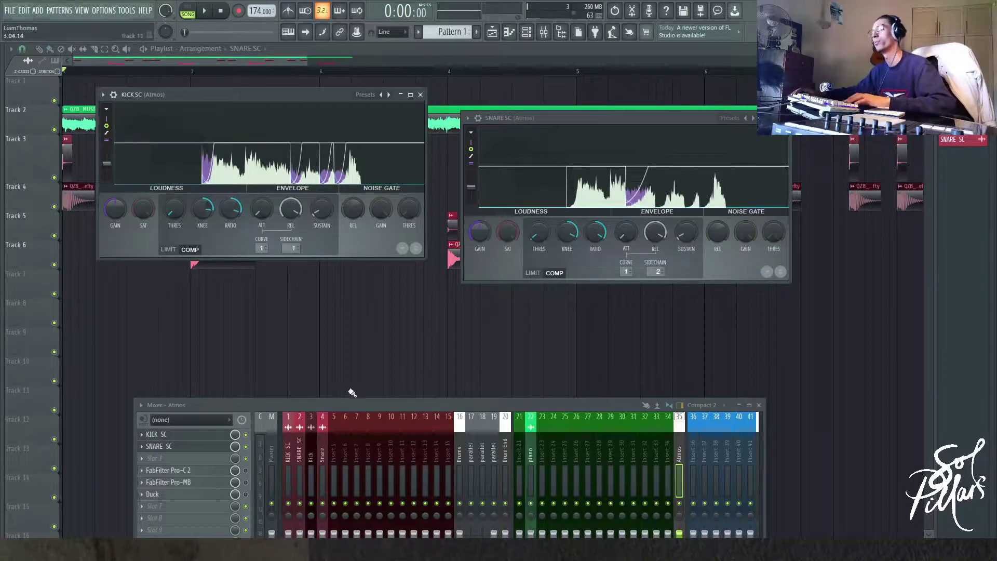
pyautogui.press('space')
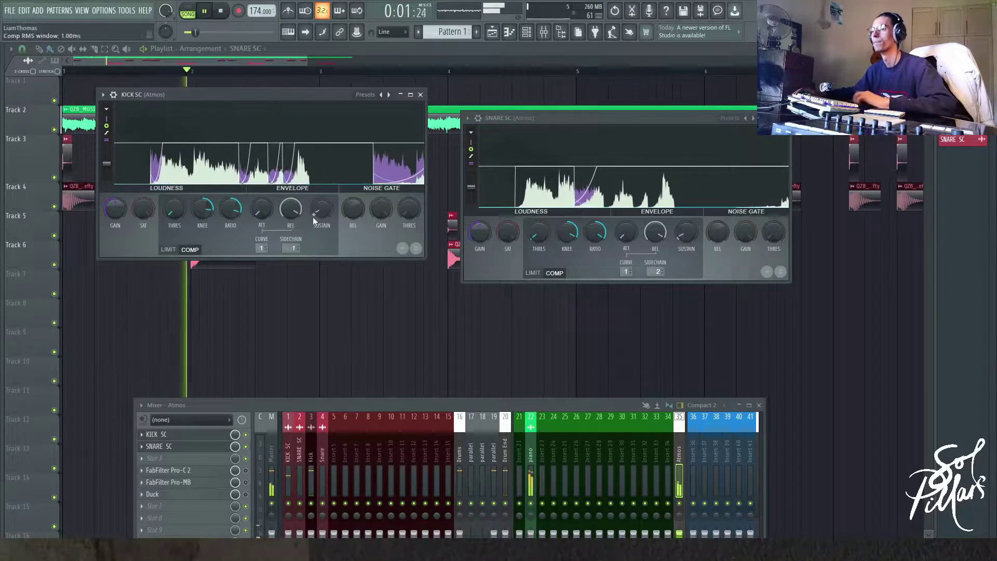
pyautogui.moveTo(290, 209); pyautogui.dragTo(291, 222)
pyautogui.press('space')
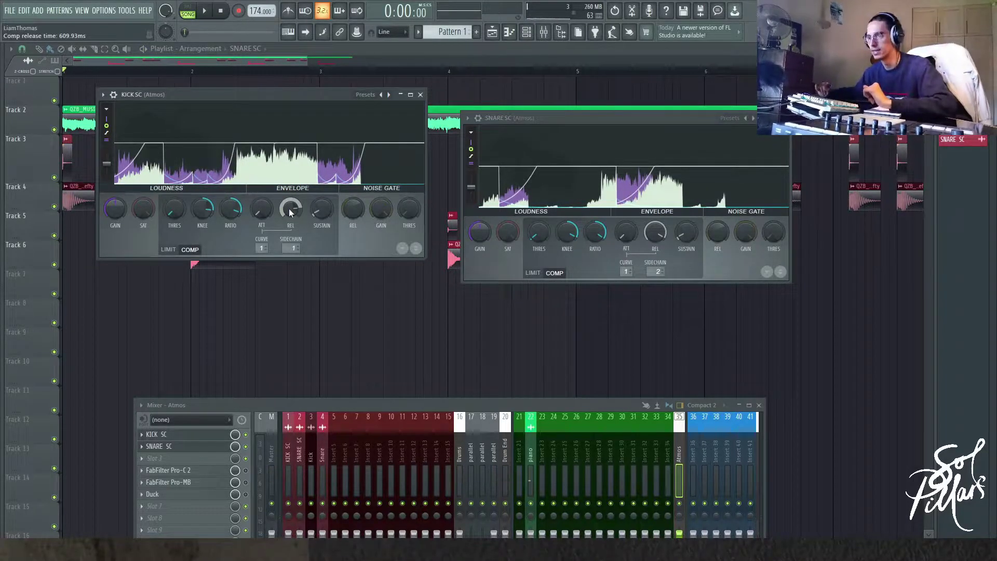
# Lower both sidechain limiter windows below the kick tracks and close them to examine the kick and snare clips.
pyautogui.moveTo(285, 97); pyautogui.dragTo(317, 235)
pyautogui.moveTo(576, 119); pyautogui.dragTo(596, 233)
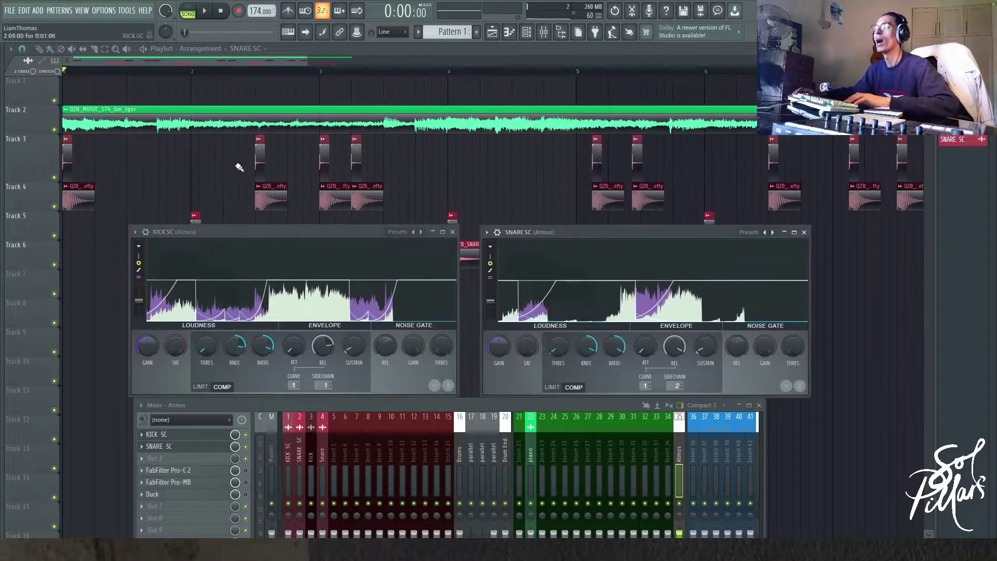
pyautogui.press('F12')
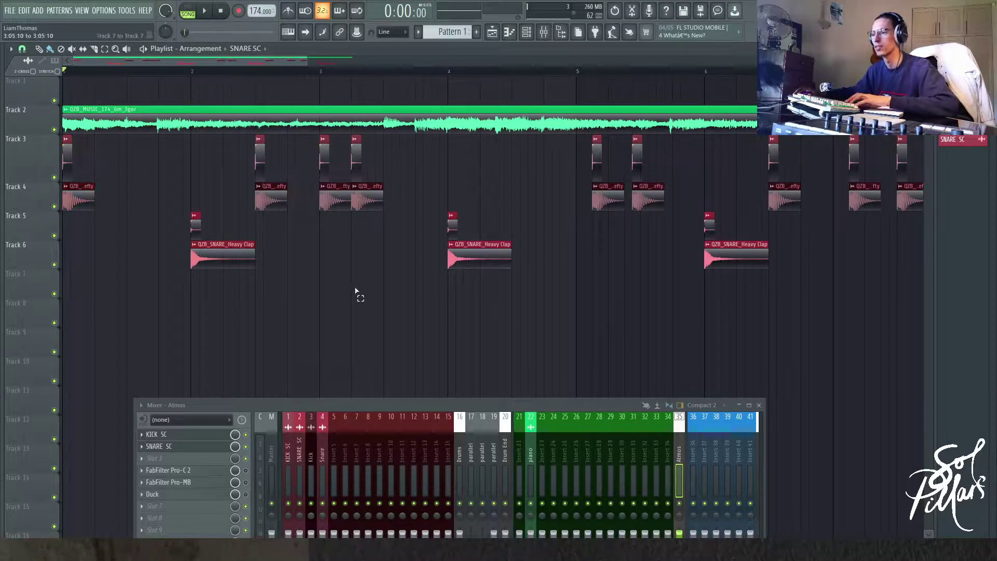
# Reopen the KICK SC and SNARE SC limiters side by side above the mixer, leaving KICK SC in COMP mode.
pyautogui.click(197, 435)
pyautogui.click(204, 448)
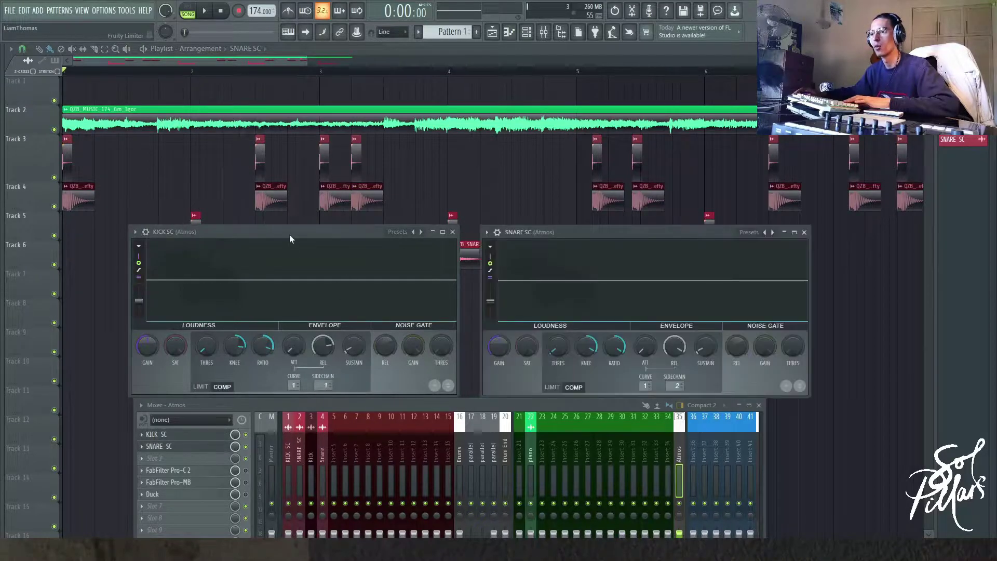
pyautogui.moveTo(289, 232); pyautogui.dragTo(256, 155)
pyautogui.moveTo(590, 232); pyautogui.dragTo(591, 150)
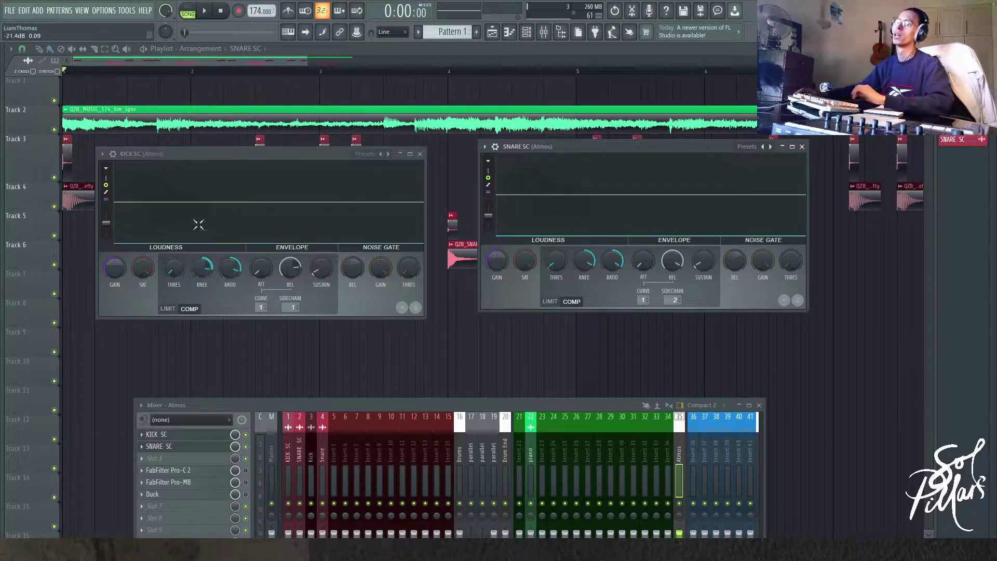
pyautogui.moveTo(215, 158); pyautogui.dragTo(264, 150)
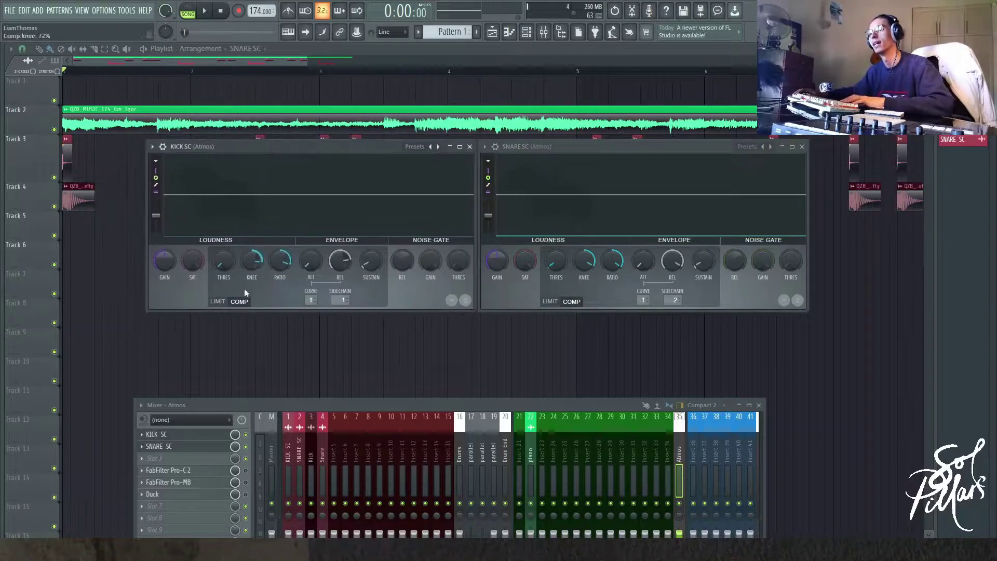
pyautogui.moveTo(331, 151); pyautogui.dragTo(286, 140)
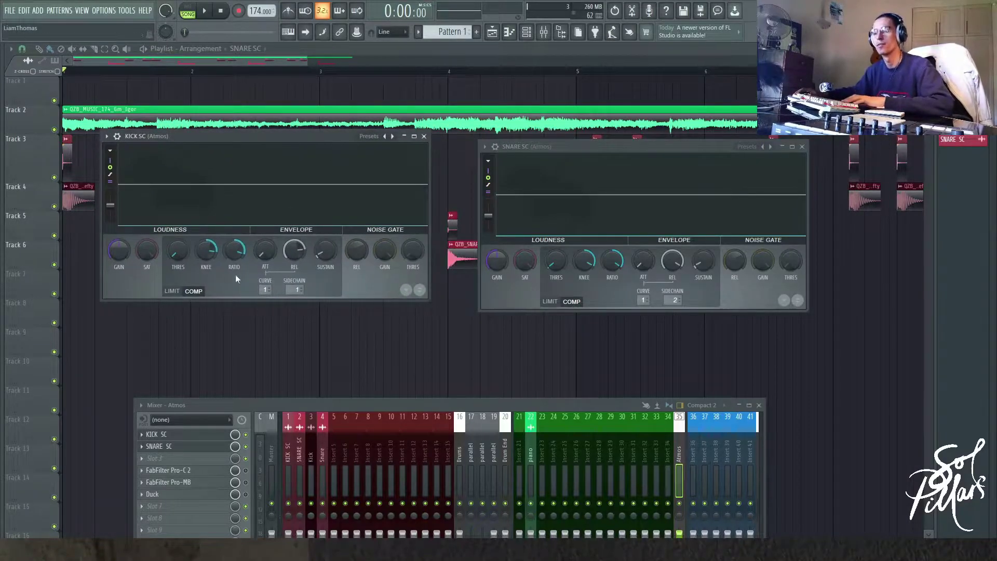
pyautogui.click(172, 292)
pyautogui.click(194, 292)
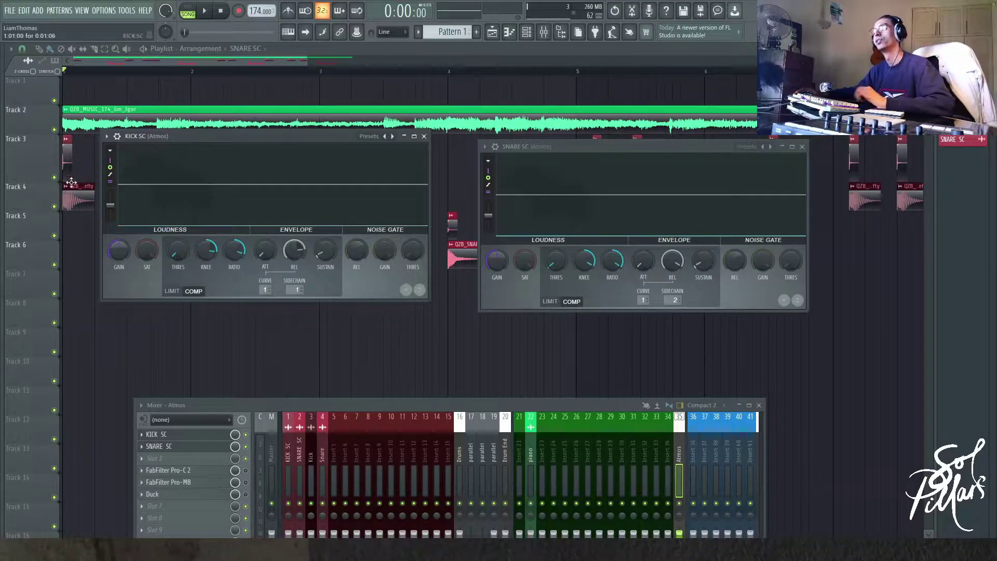
# Close both limiter windows and compare the length of the first KICK SC clip with the kick clip beneath it.
pyautogui.press('F12')
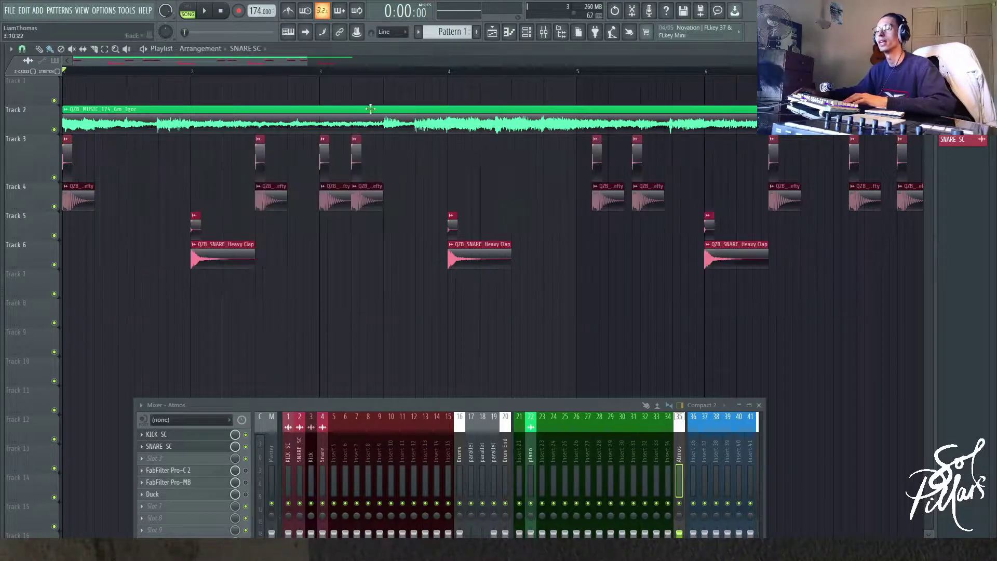
pyautogui.scroll(5, 81, 208)
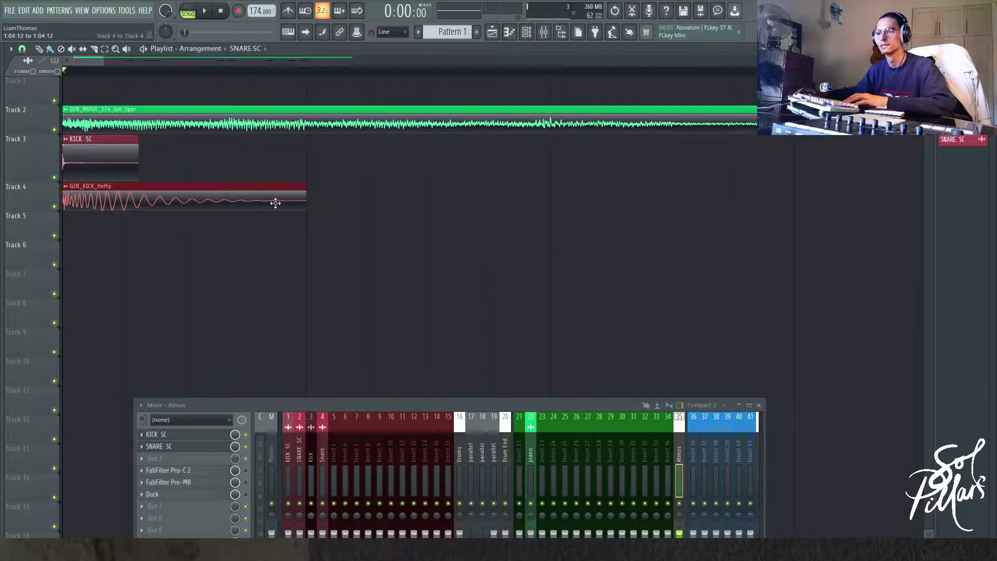
pyautogui.scroll(-3, 274, 234)
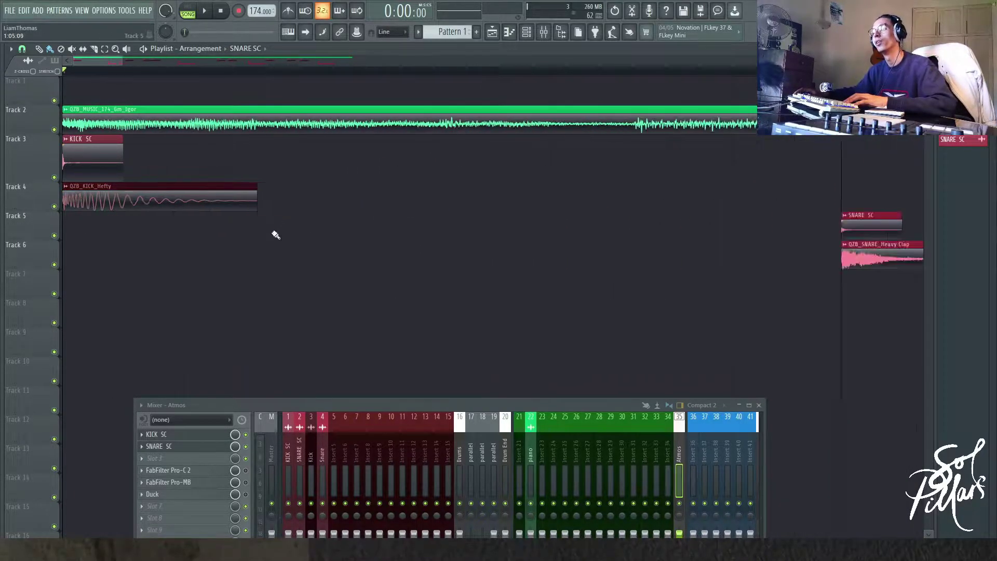
# Reopen both sidechain limiters from the Atmos channel and move KICK SC down to uncover the first kick clips.
pyautogui.click(184, 435)
pyautogui.click(184, 447)
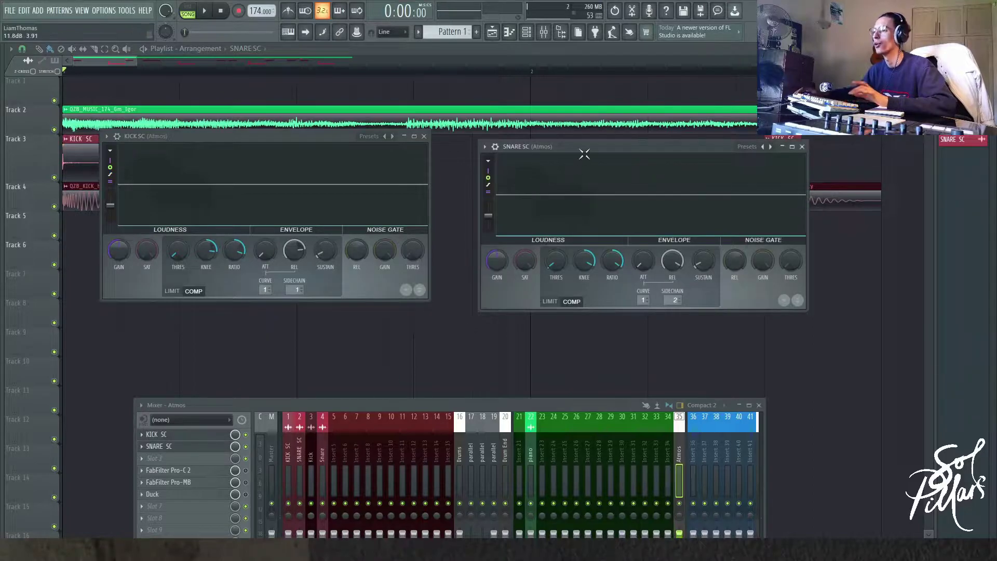
pyautogui.moveTo(584, 153); pyautogui.dragTo(578, 137)
pyautogui.moveTo(246, 136); pyautogui.dragTo(262, 279)
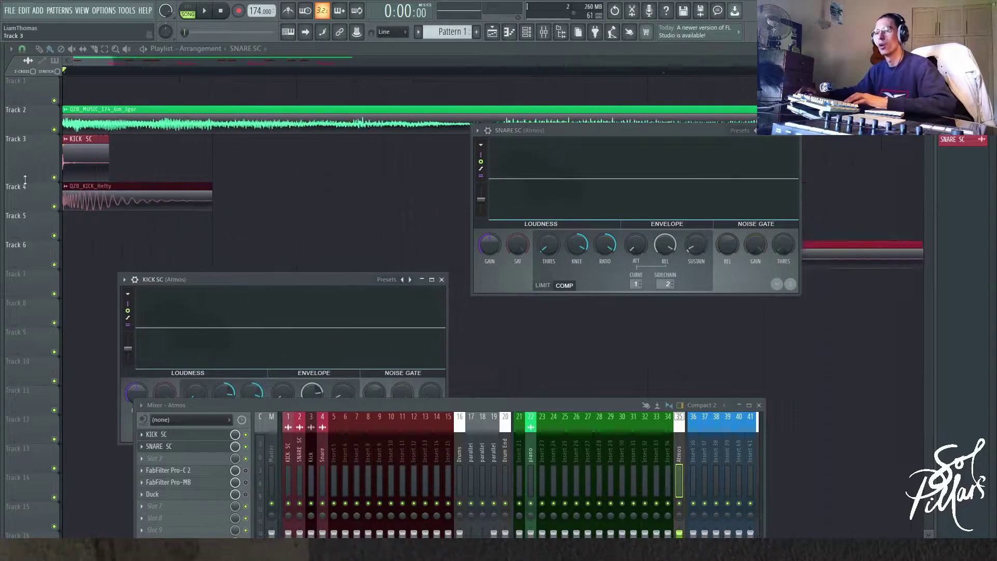
# Place the KICK SC limiter back beside SNARE SC and turn the release of both down to minimum.
pyautogui.scroll(3, 157, 162)
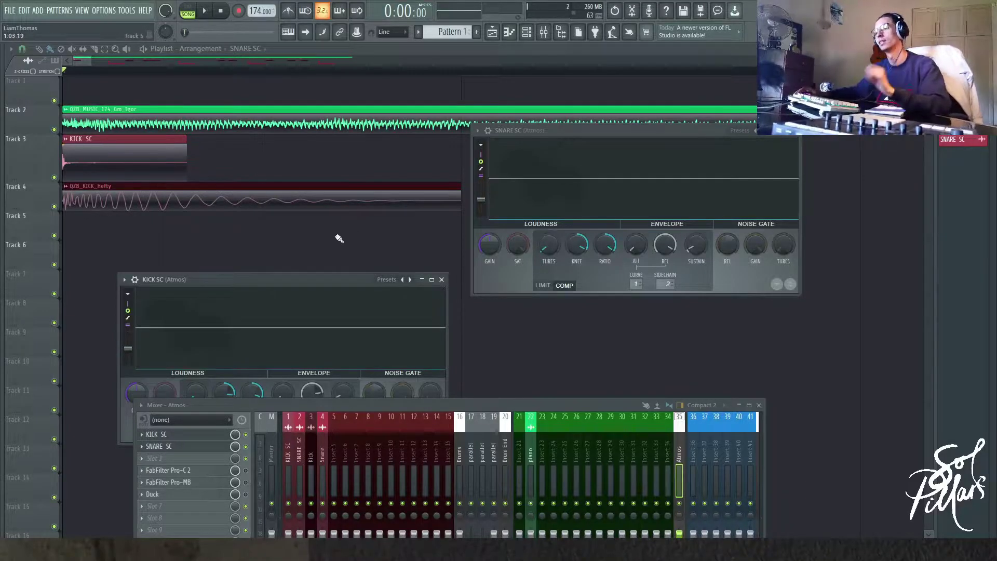
pyautogui.moveTo(325, 279); pyautogui.dragTo(309, 134)
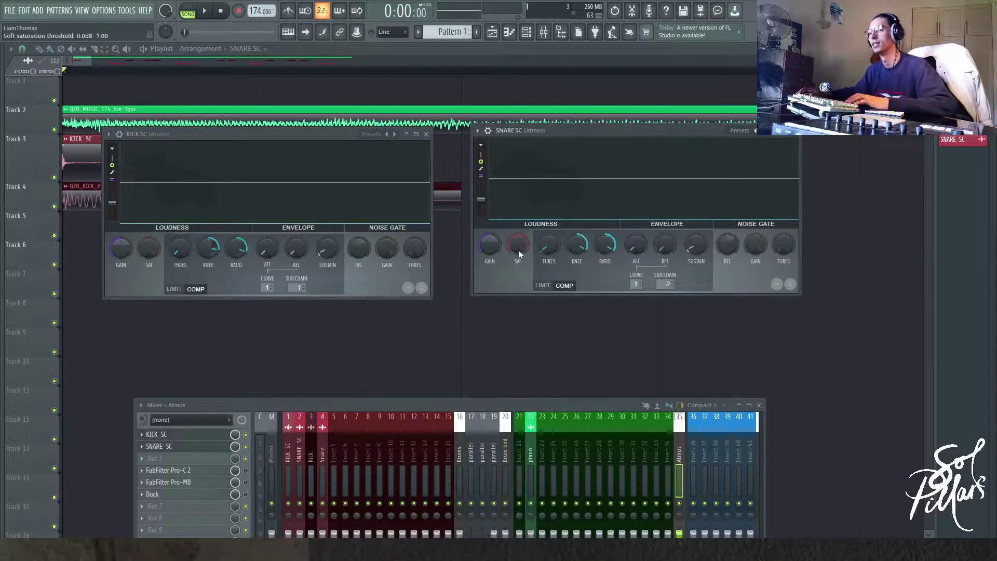
pyautogui.scroll(-3, 150, 367)
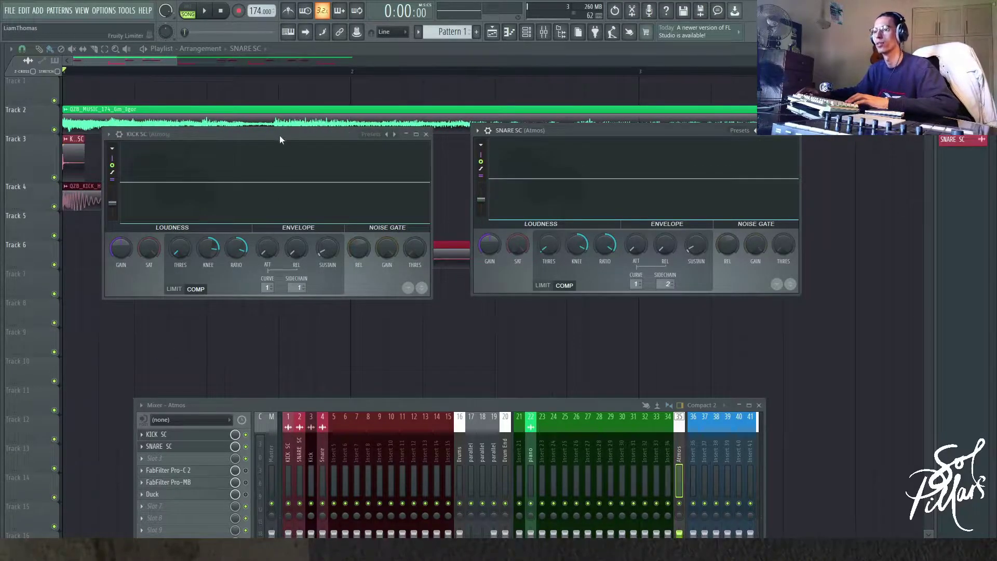
# Move the KICK SC and SNARE SC limiters below the kick clips and play the start of the song briefly.
pyautogui.moveTo(280, 137); pyautogui.dragTo(289, 214)
pyautogui.moveTo(620, 131); pyautogui.dragTo(639, 200)
pyautogui.press('space')
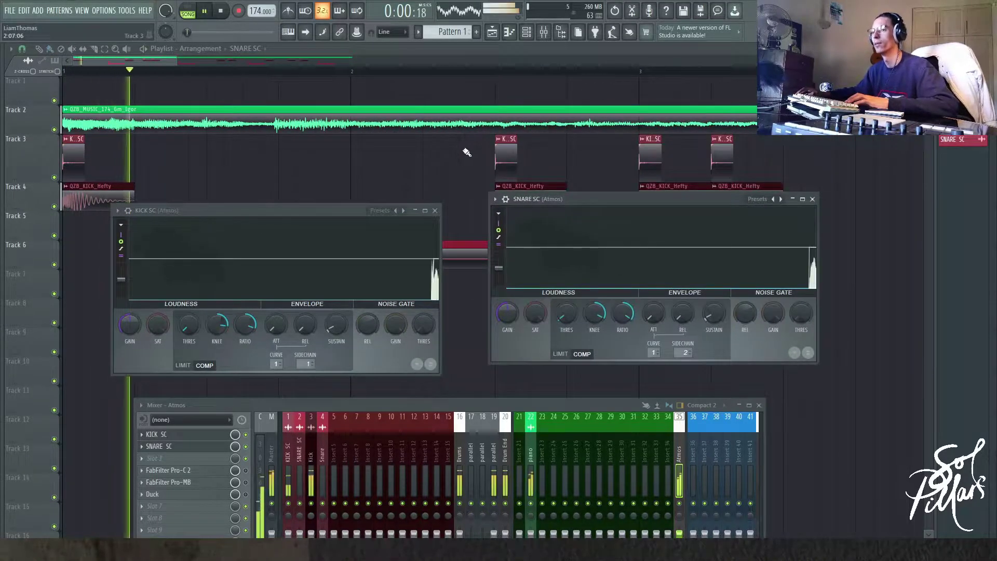
pyautogui.press('space')
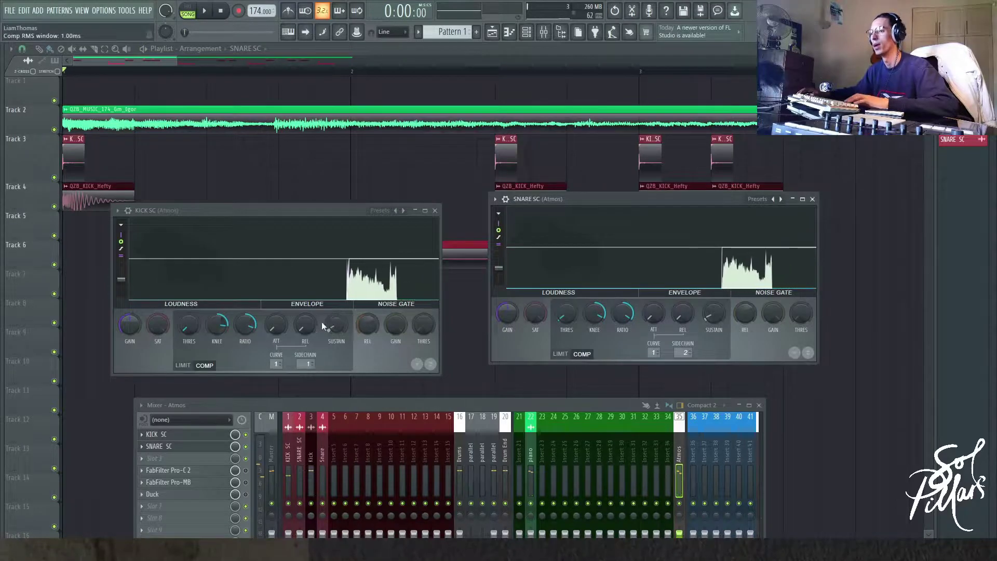
# Raise the KICK SC limiter's release to about 625 ms while the song plays, and stop playback.
pyautogui.press('space')
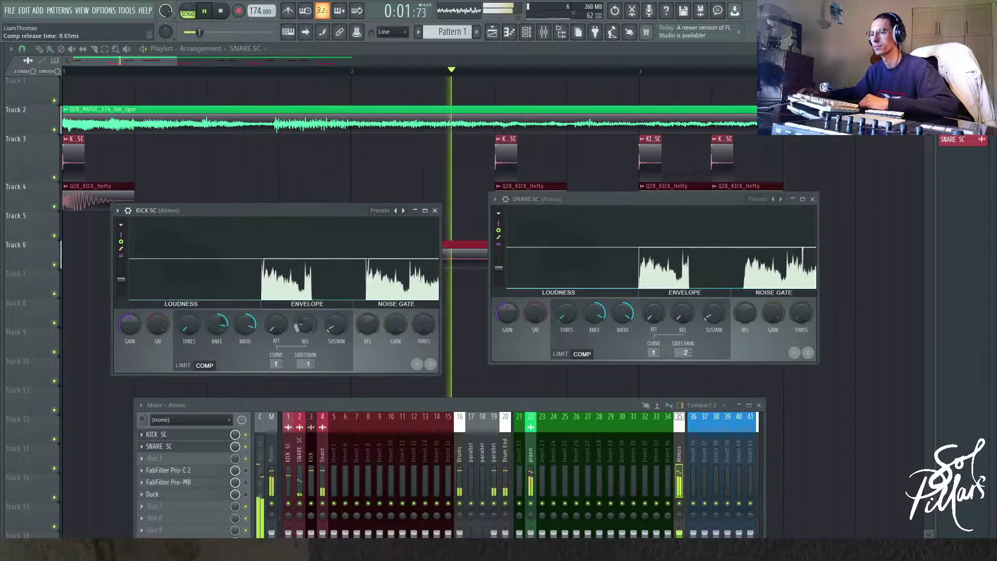
pyautogui.moveTo(305, 325); pyautogui.dragTo(305, 277)
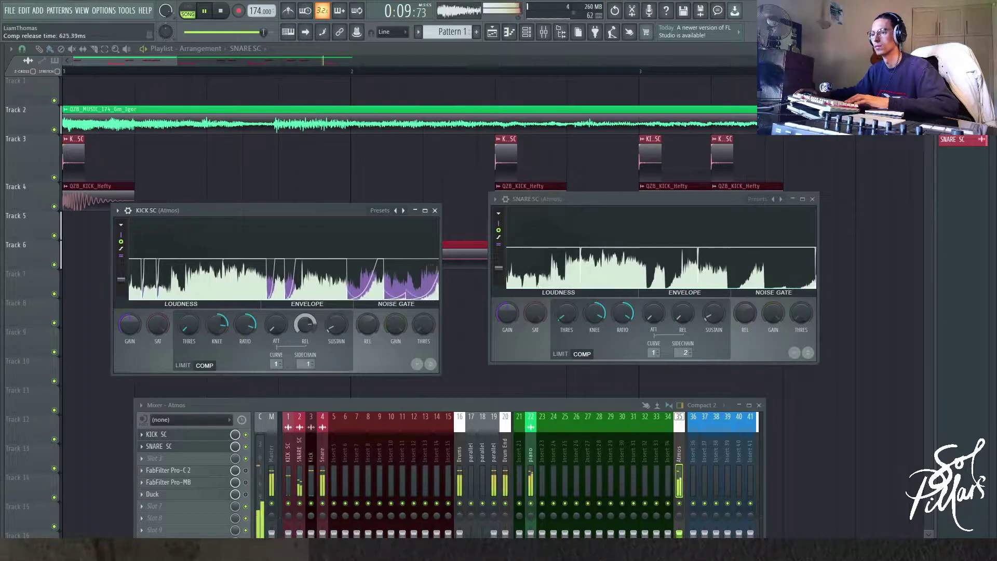
pyautogui.press('space')
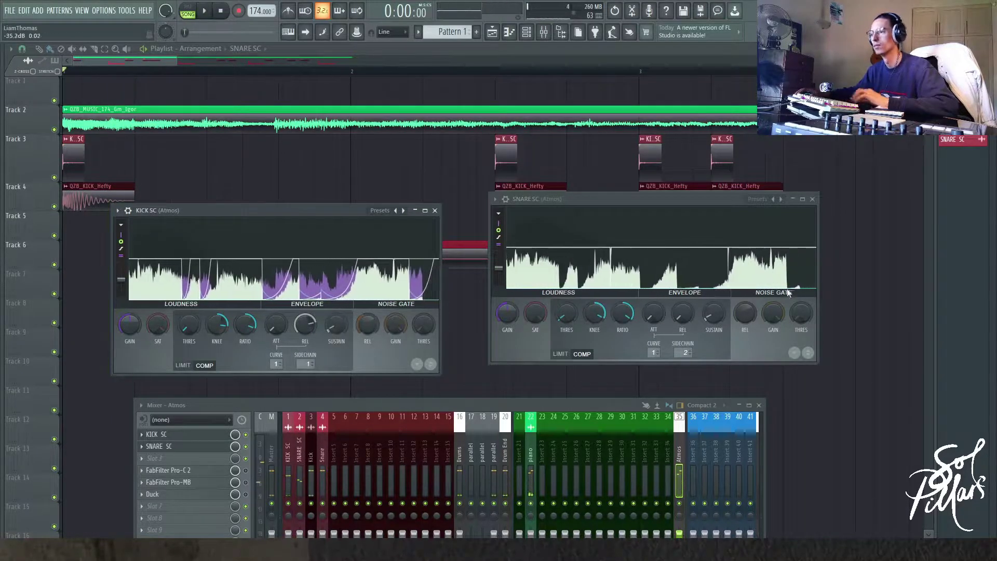
# Raise the SNARE SC limiter's release during playback, stop the song and close both limiter windows.
pyautogui.press('space')
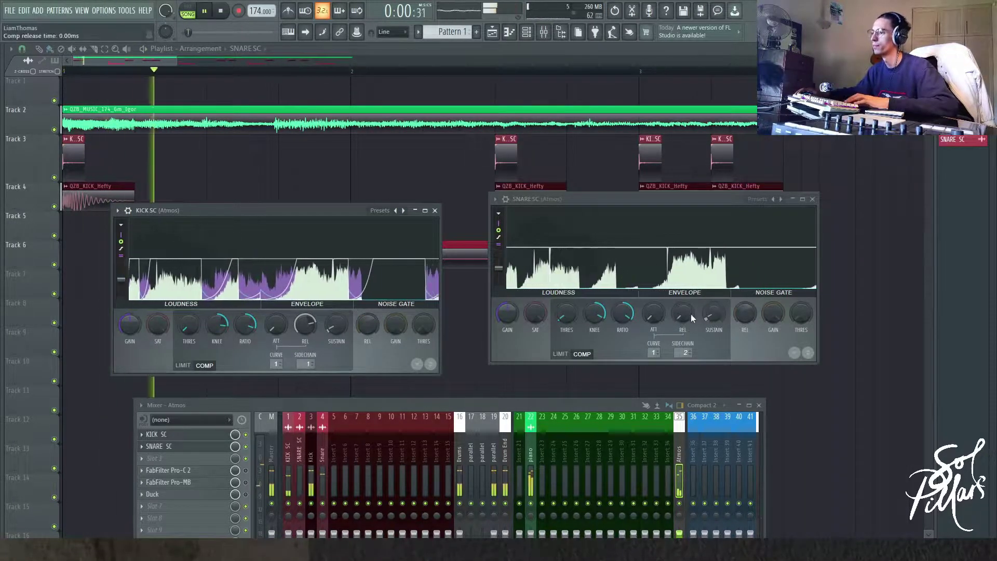
pyautogui.moveTo(683, 313); pyautogui.dragTo(683, 275)
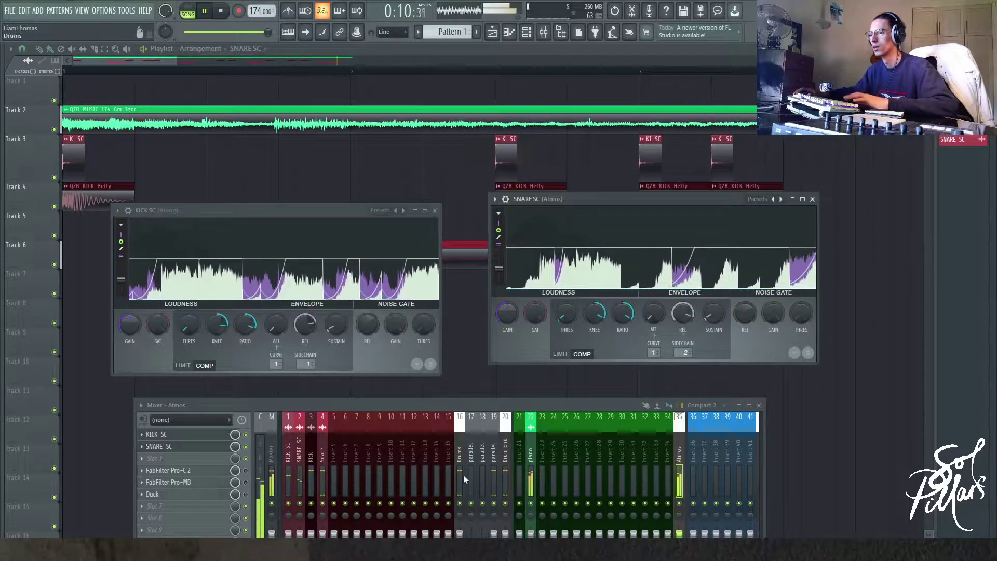
pyautogui.press('space')
pyautogui.press('Escape')
pyautogui.press('Escape')
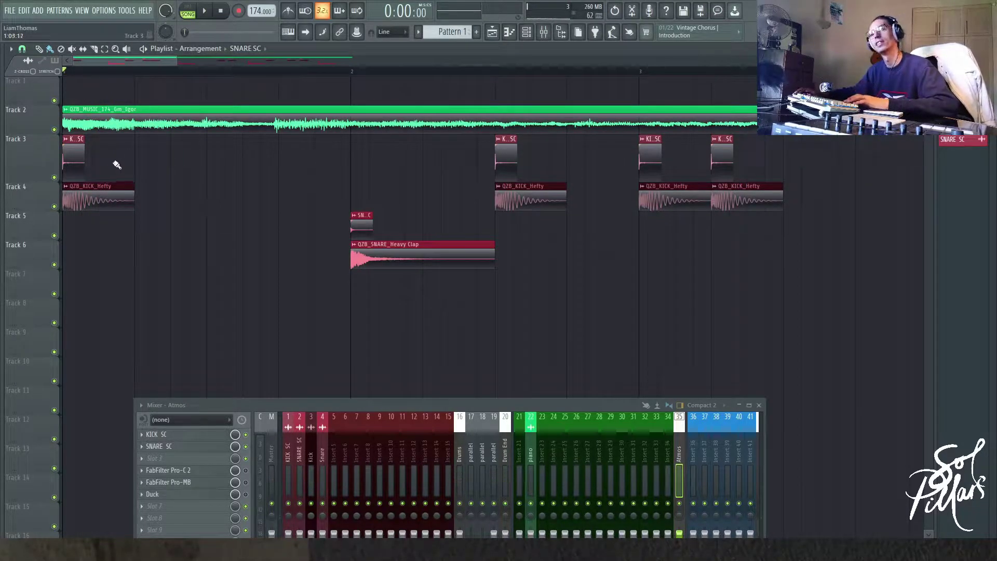
# Move the kick, SNARE SC and snare clips on Tracks 4 to 6 together so their sequence starts at bar 9.
pyautogui.rightClick(196, 154)
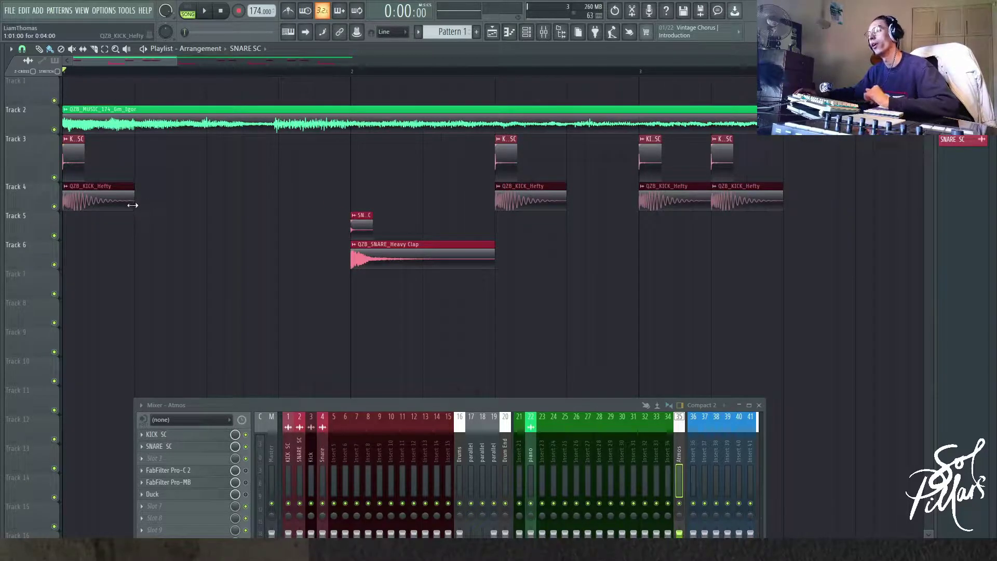
pyautogui.scroll(-5, 130, 231)
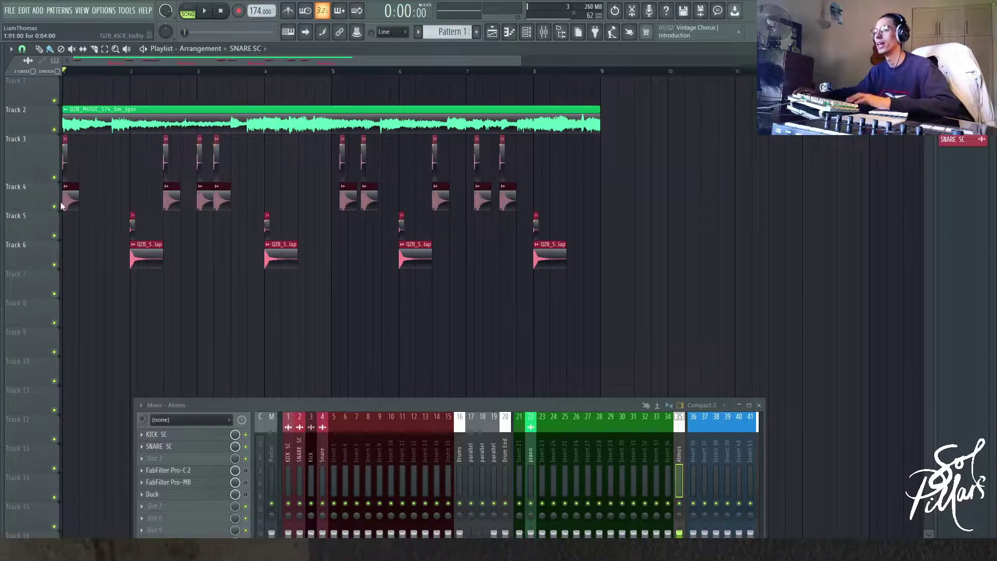
pyautogui.scroll(5, 64, 207)
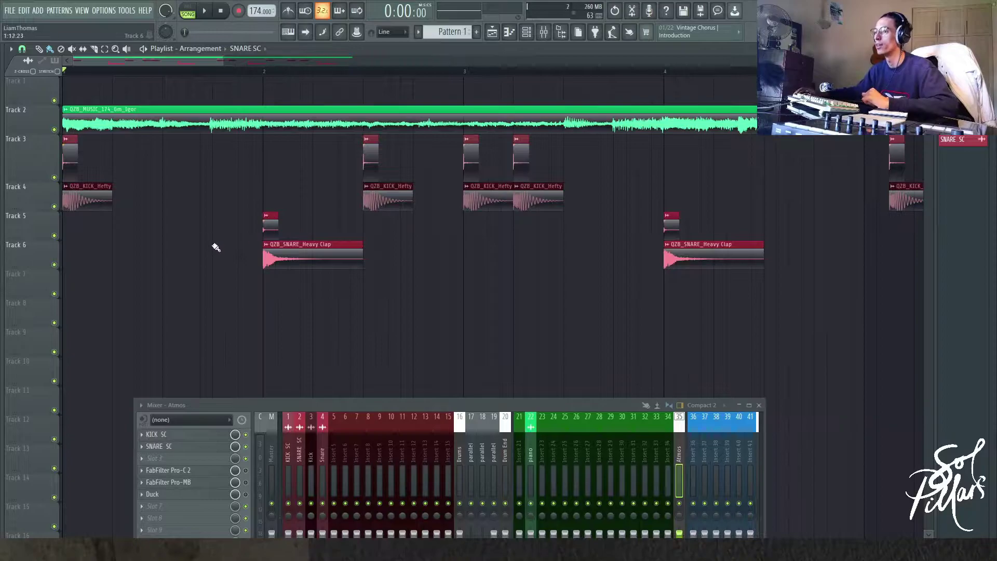
pyautogui.scroll(-4, 174, 242)
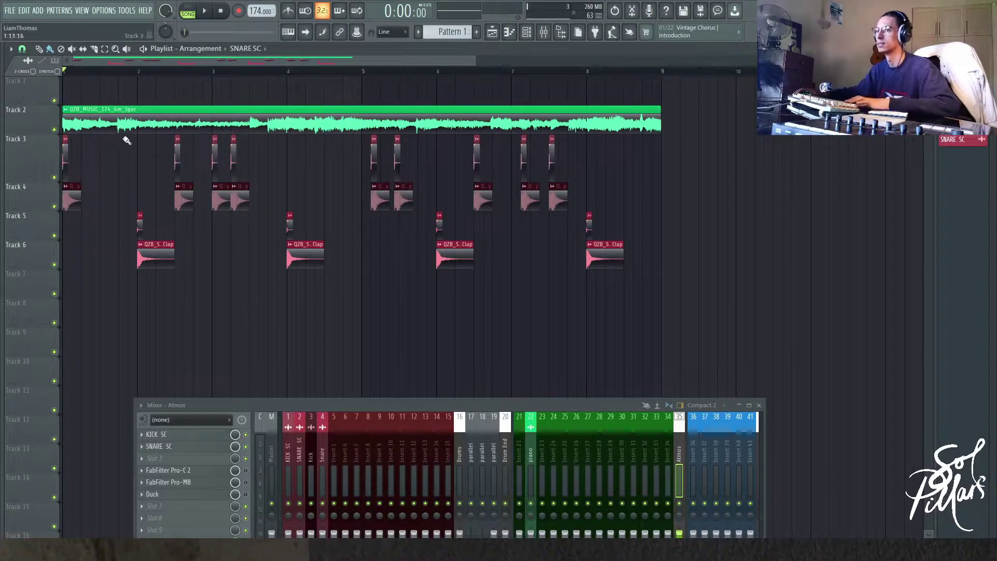
pyautogui.scroll(-4, 161, 195)
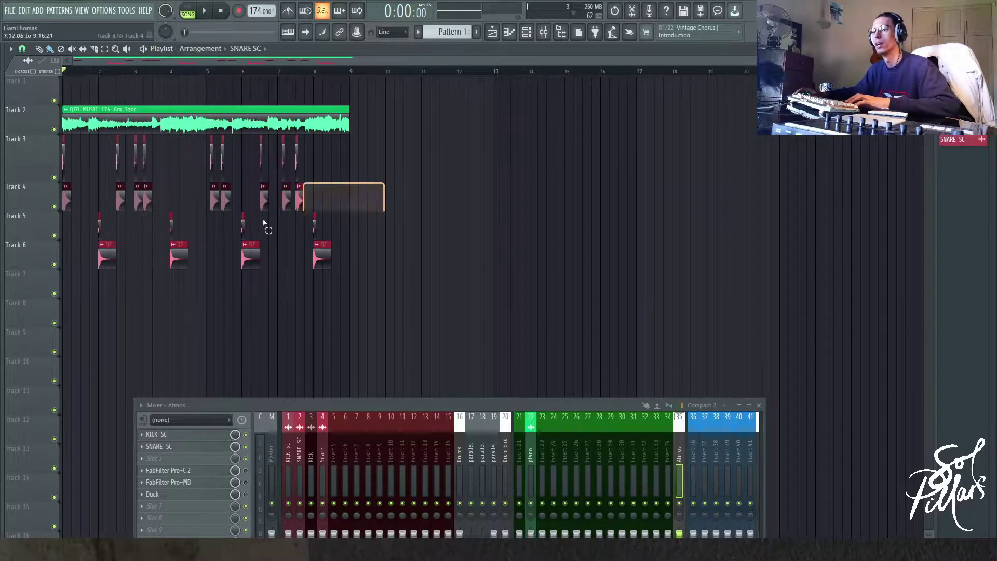
pyautogui.moveTo(69, 193); pyautogui.dragTo(358, 195)
# Add the QZB_BREAKS_172_Belly Break Heated sample from the browser to Track 4, starting at bar 1.
pyautogui.scroll(4, 39, 204)
pyautogui.hotkey('alt', 'F8')
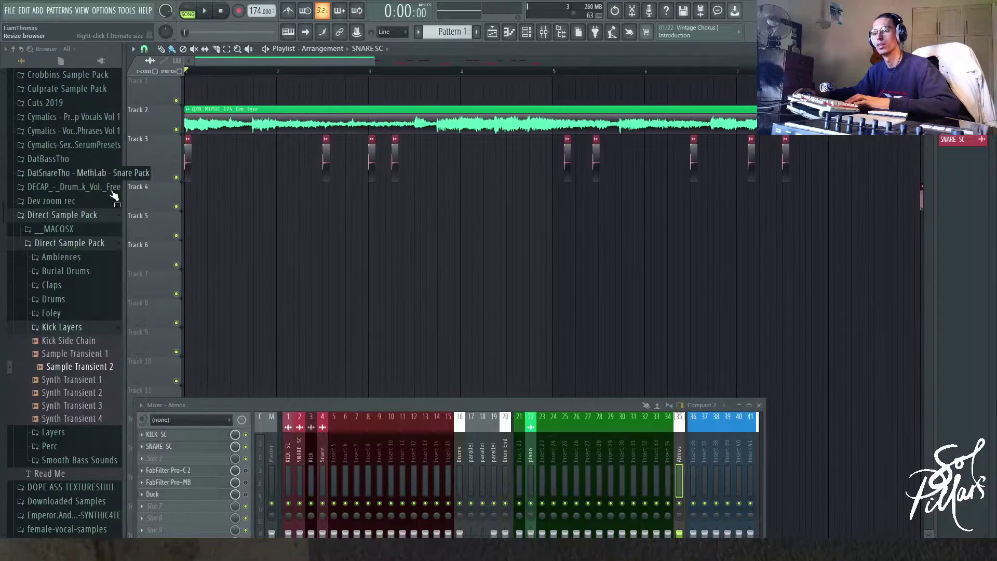
pyautogui.click(52, 216)
pyautogui.click(31, 202)
pyautogui.click(32, 201)
pyautogui.hotkey('alt', 'F8')
pyautogui.scroll(-5, 470, 190)
pyautogui.moveTo(271, 197); pyautogui.dragTo(158, 197)
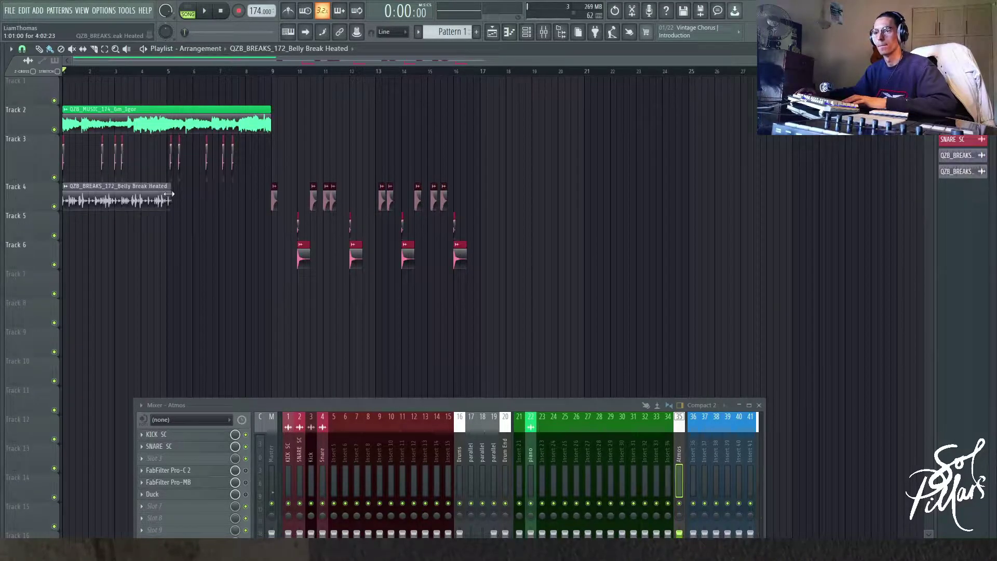
# Shorten the break clip on Track 4 so that it ends at bar 5.
pyautogui.scroll(3, 286, 208)
pyautogui.moveTo(365, 190); pyautogui.dragTo(393, 189)
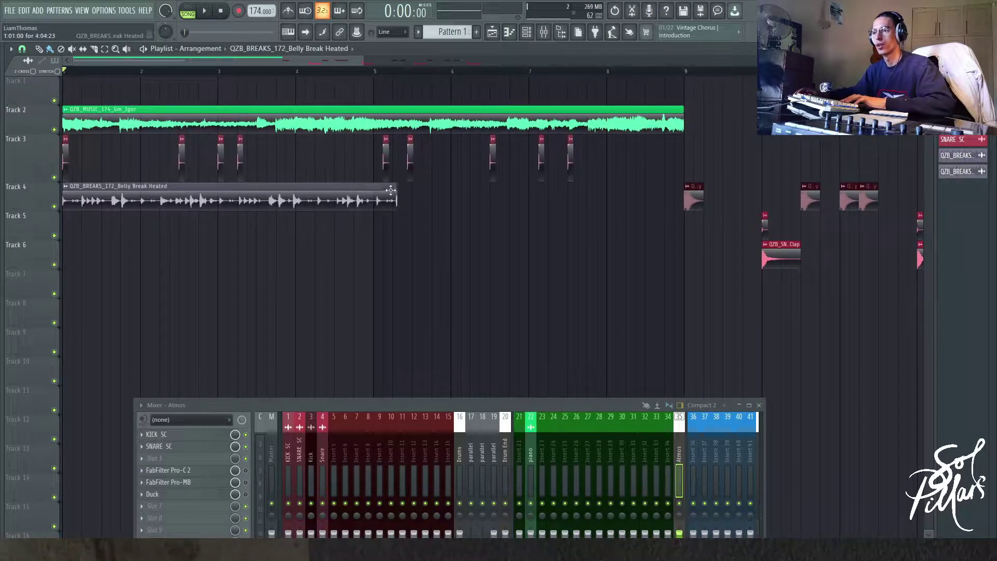
pyautogui.scroll(4, 56, 185)
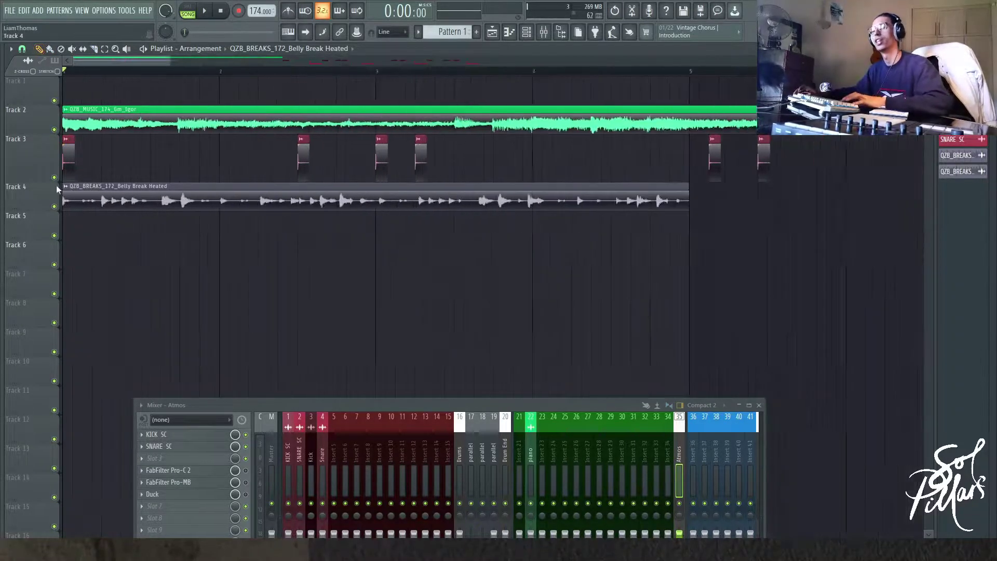
# Set the tempo to 172 BPM and place KICK SC clips on Track 3 over the break's hits through bar 4.
pyautogui.scroll(1, 56, 185)
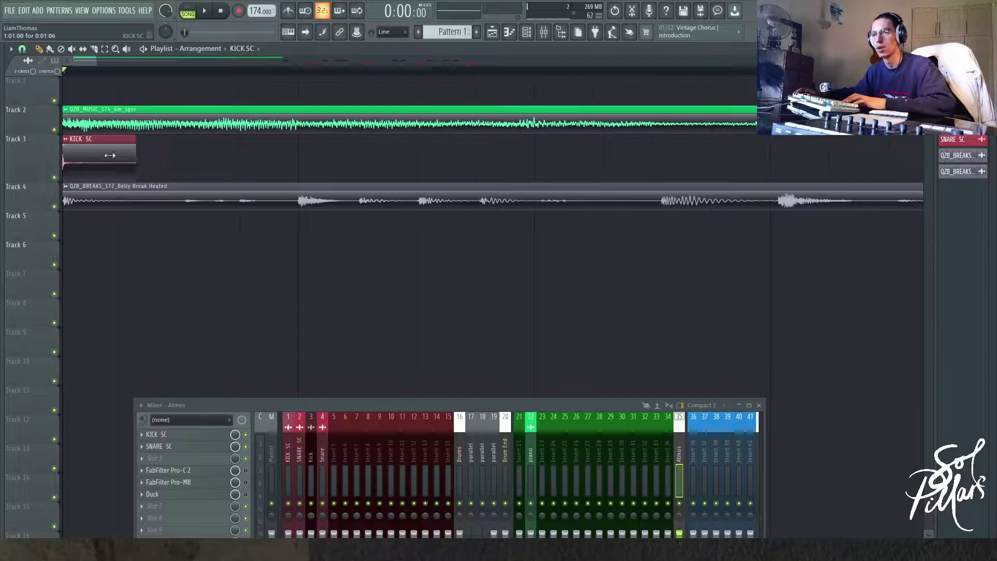
pyautogui.scroll(2, 45, 184)
pyautogui.moveTo(182, 161)
pyautogui.mouseDown()
pyautogui.moveTo(151, 160)
pyautogui.moveTo(193, 162)
pyautogui.mouseUp()
pyautogui.scroll(-3, 95, 229)
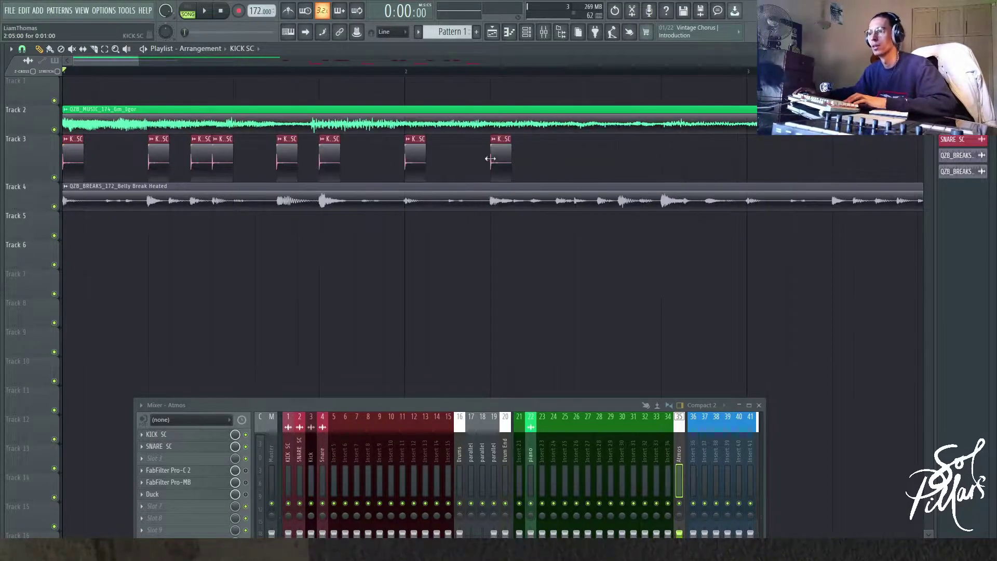
pyautogui.moveTo(519, 159)
pyautogui.mouseDown()
pyautogui.moveTo(530, 159)
pyautogui.moveTo(513, 159)
pyautogui.mouseUp()
pyautogui.moveTo(590, 161); pyautogui.dragTo(613, 162)
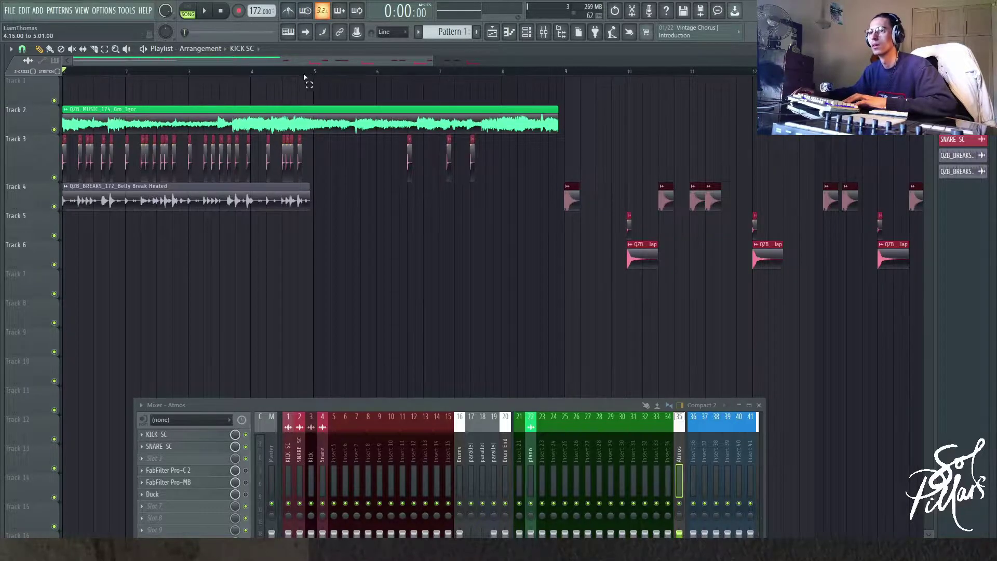
# Select bars 1 to 4 for looped playback and open the Atmos channel's KICK SC limiter clear of the mixer.
pyautogui.moveTo(304, 77); pyautogui.dragTo(64, 78)
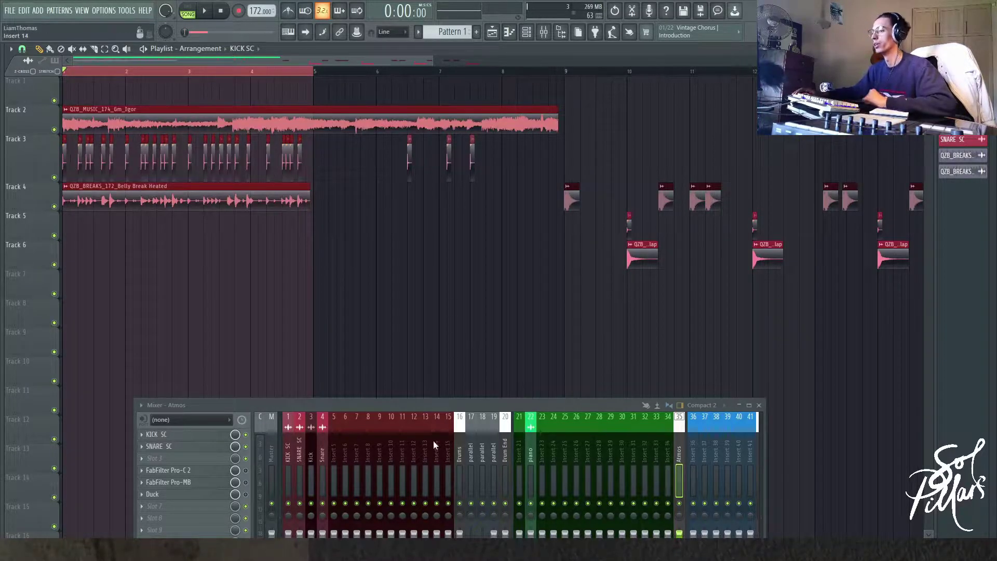
pyautogui.moveTo(437, 408); pyautogui.dragTo(540, 212)
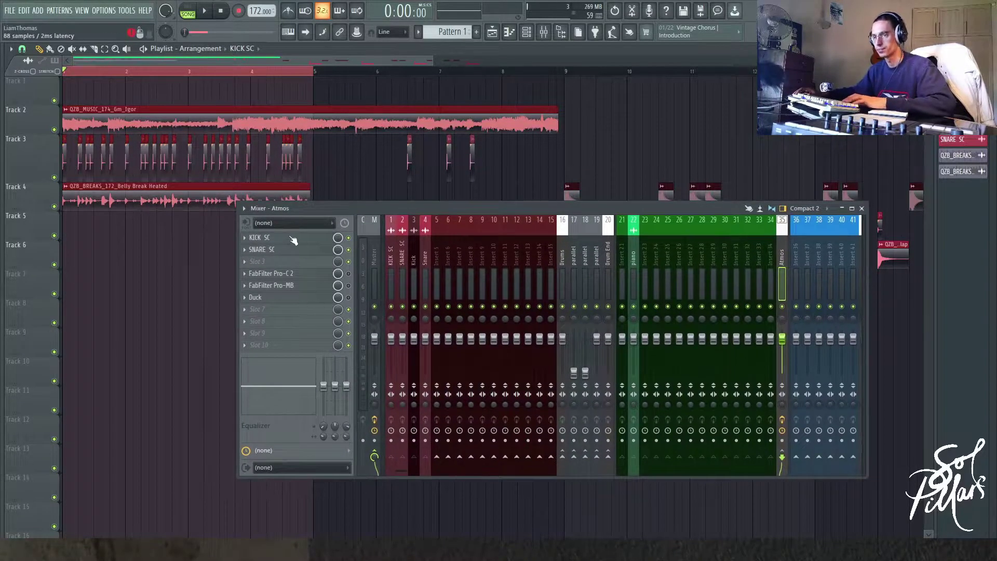
pyautogui.click(293, 240)
pyautogui.moveTo(420, 208); pyautogui.dragTo(328, 410)
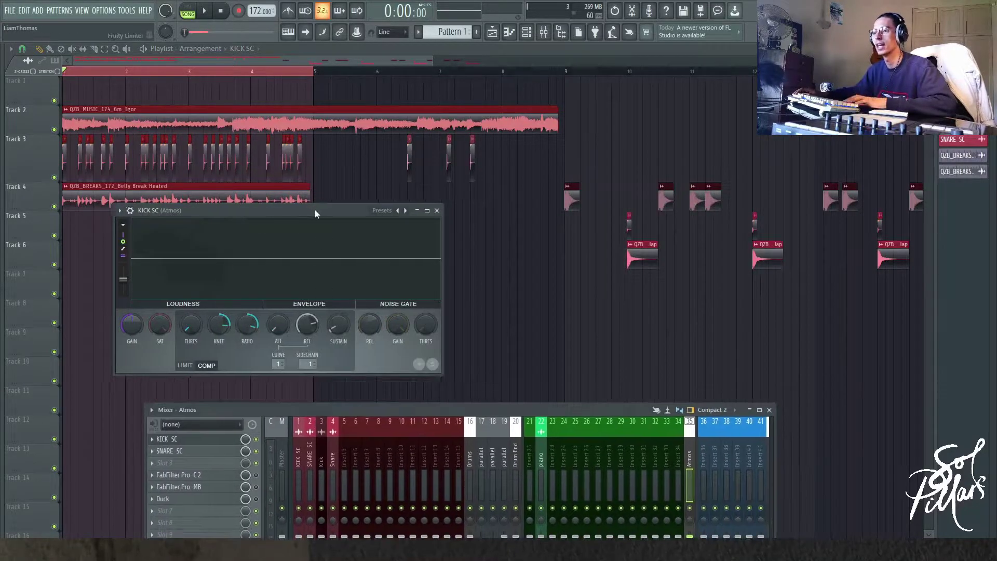
pyautogui.moveTo(312, 210); pyautogui.dragTo(448, 115)
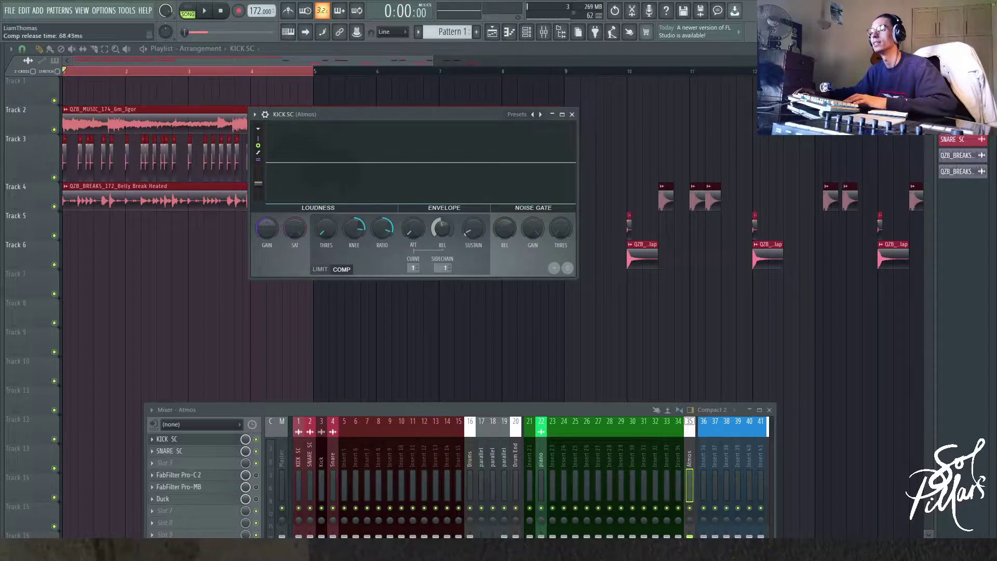
# Mute the break on Track 4 and fine-tune the KICK SC limiter's release while the four-bar loop plays.
pyautogui.click(55, 207)
pyautogui.press('space')
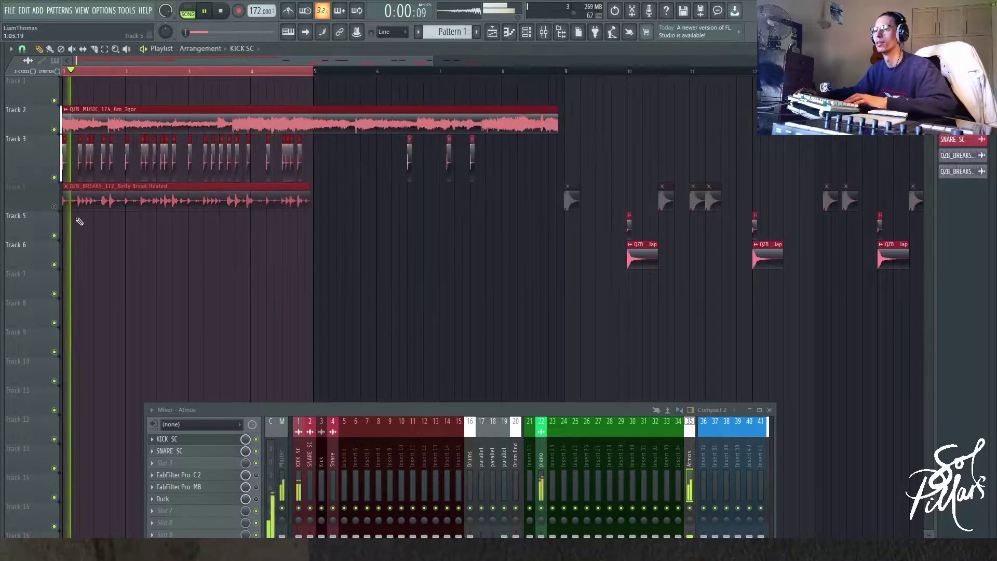
pyautogui.click(198, 442)
pyautogui.moveTo(444, 240); pyautogui.dragTo(445, 245)
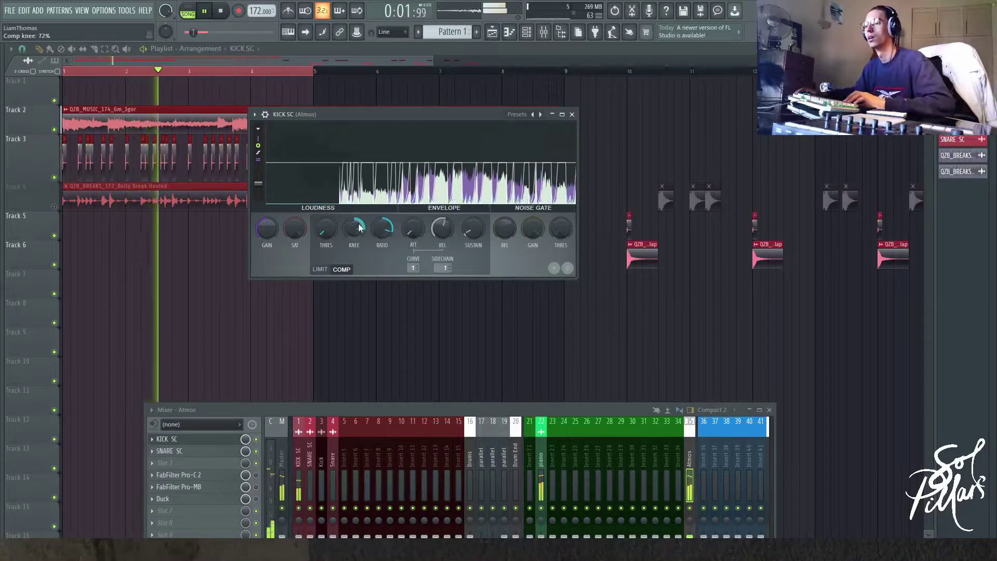
pyautogui.press('space')
pyautogui.click(109, 235)
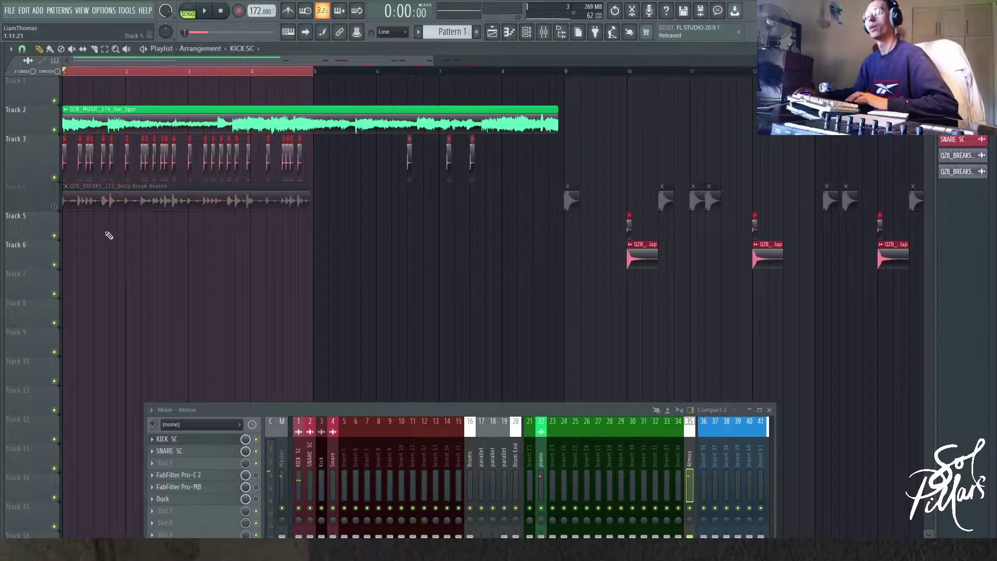
# Unmute Track 4 and inspect how the KICK SC clips line up with the break.
pyautogui.click(54, 207)
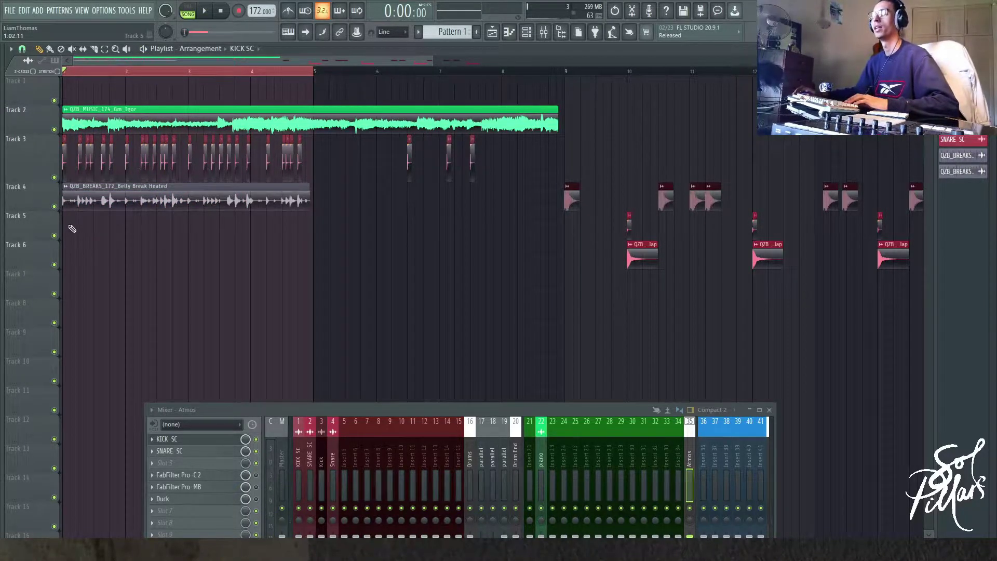
pyautogui.scroll(3, 73, 228)
pyautogui.scroll(-2, 407, 238)
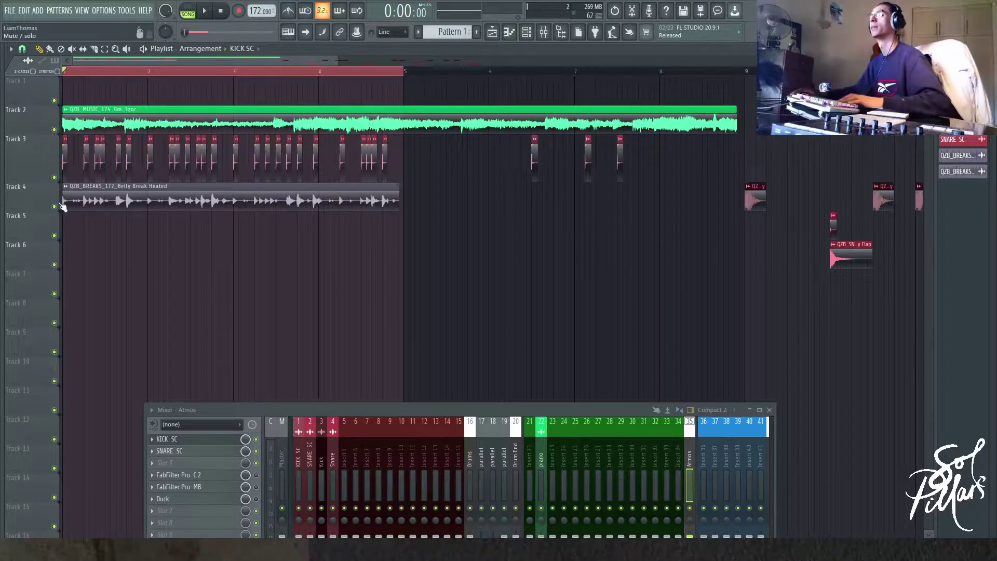
# Lower the break clip's channel volume to 52% and check it against the music during loop playback.
pyautogui.doubleClick(159, 200)
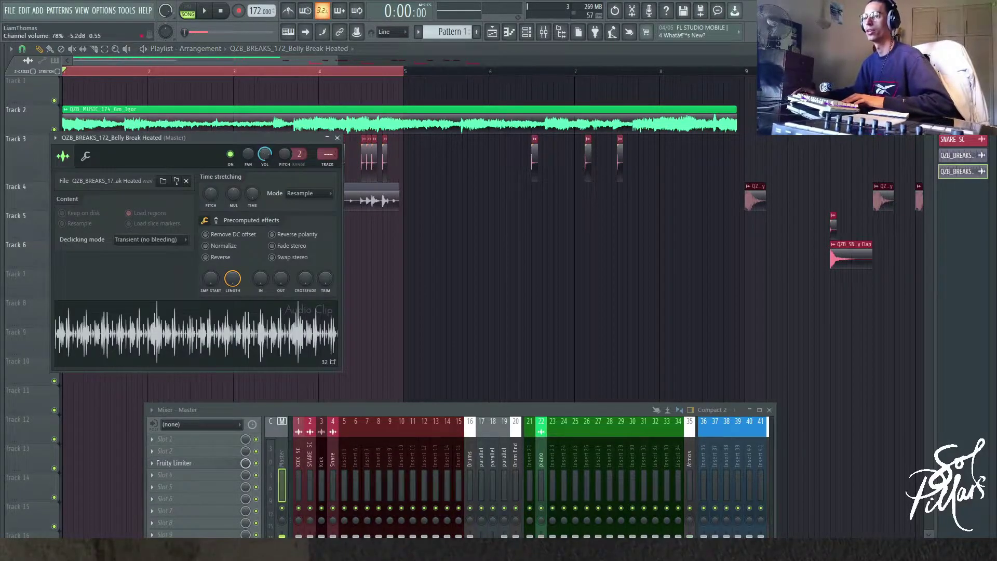
pyautogui.click(338, 138)
pyautogui.press('space')
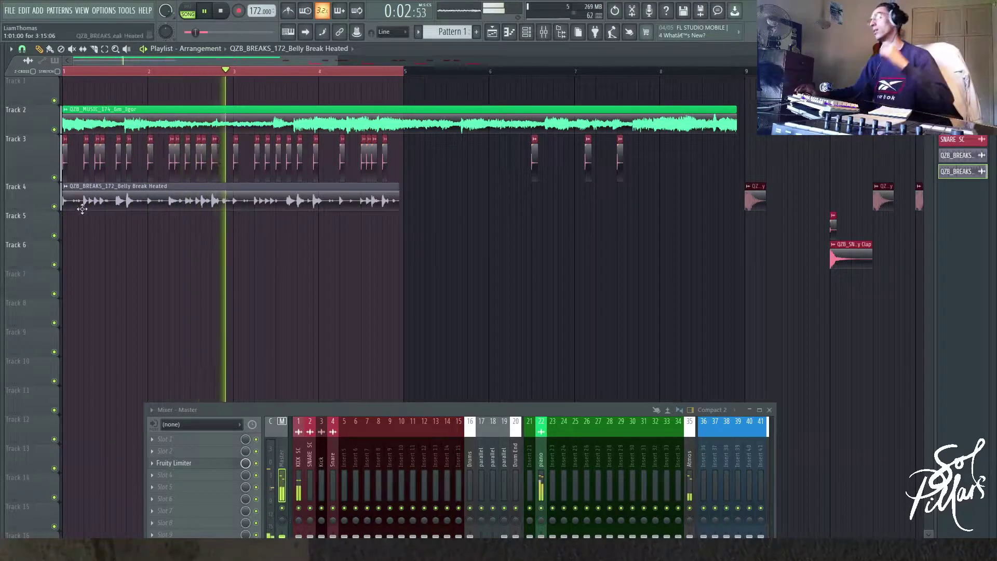
pyautogui.doubleClick(211, 187)
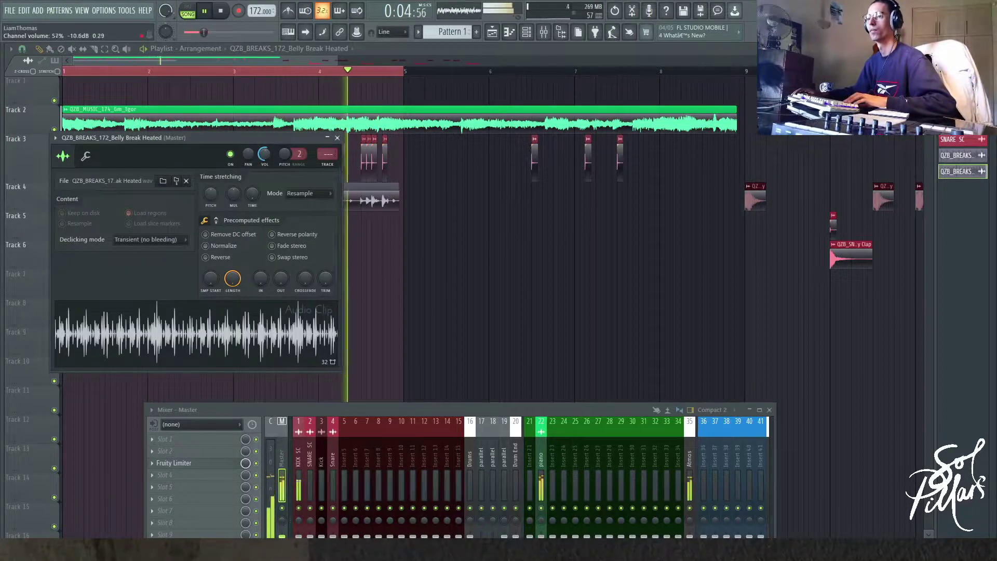
pyautogui.click(338, 140)
pyautogui.press('space')
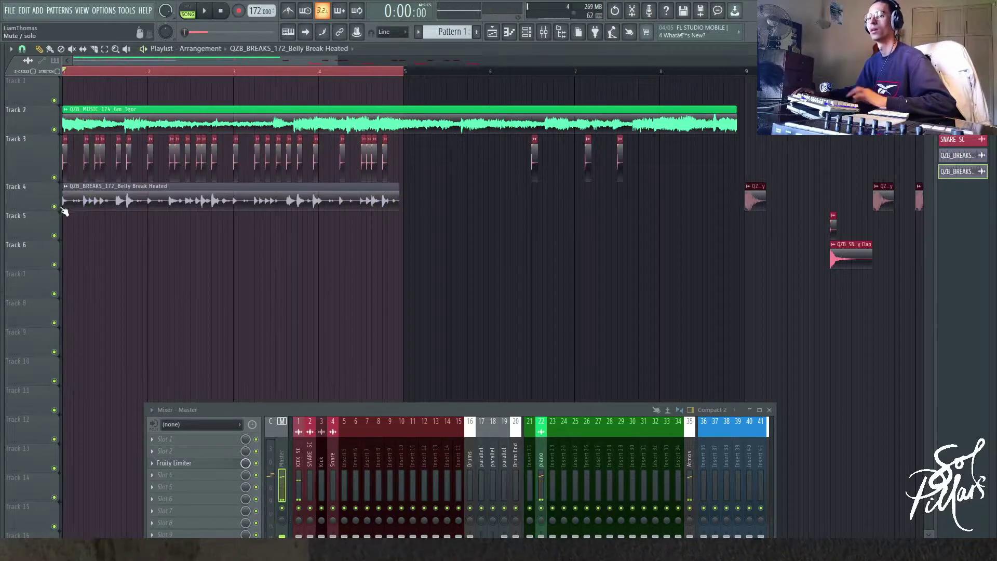
# Mute the break on Track 4 again and play the loop to hear only the ducked music.
pyautogui.click(54, 206)
pyautogui.press('space')
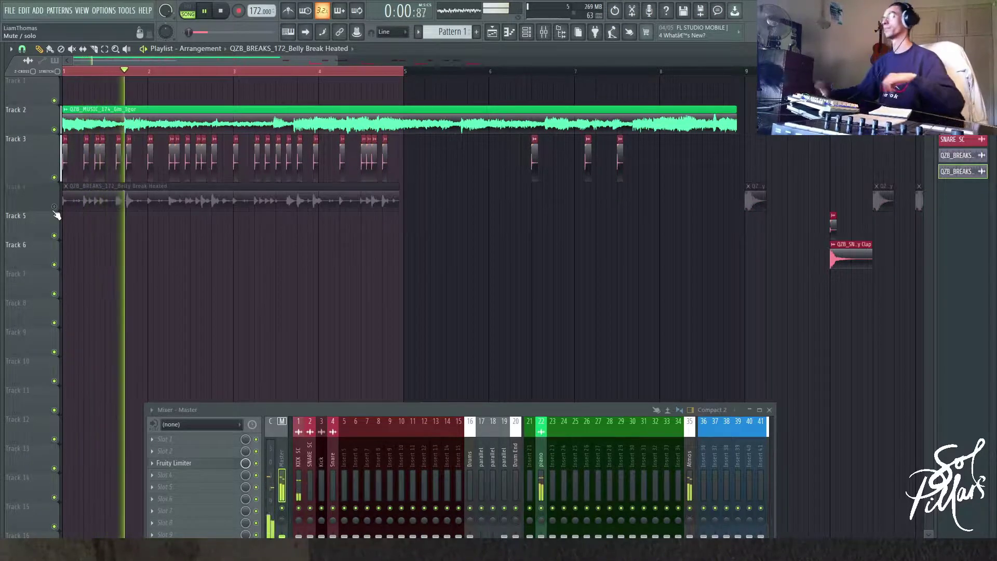
pyautogui.press('space')
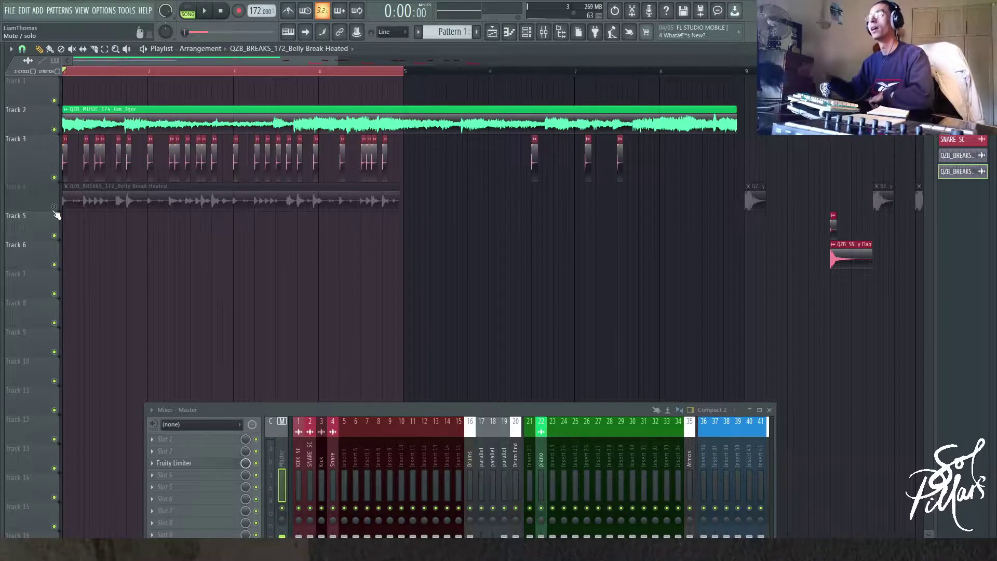
# Unmute the break on Track 4, mute the trigger clips on Track 3, and inspect the break's waveform.
pyautogui.click(55, 208)
pyautogui.click(54, 178)
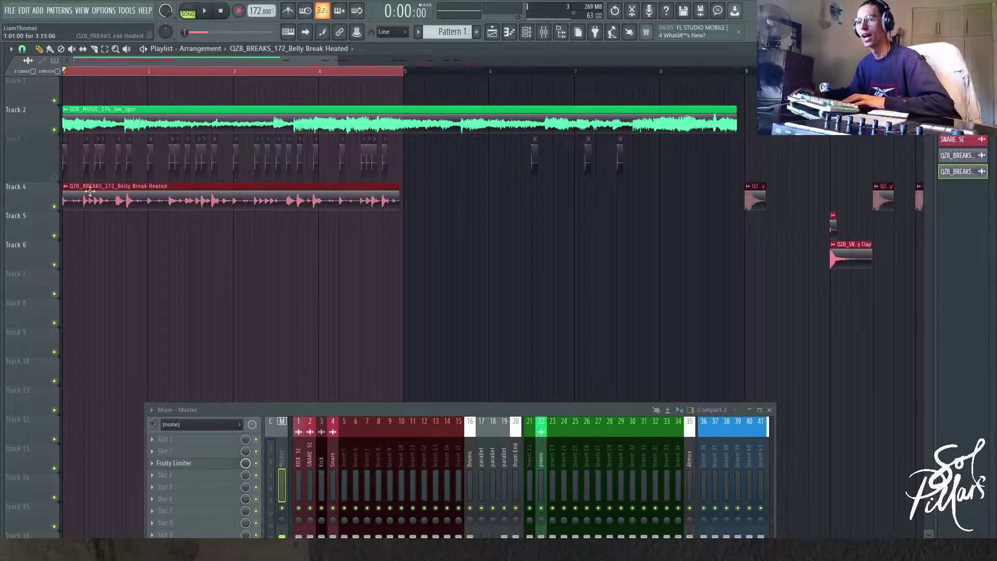
pyautogui.scroll(5, 120, 240)
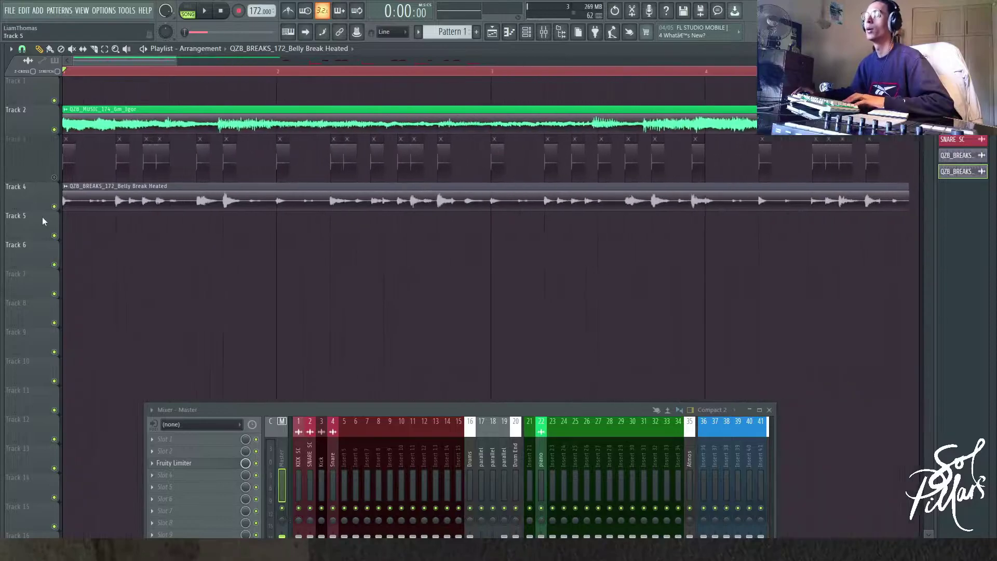
pyautogui.click(166, 202)
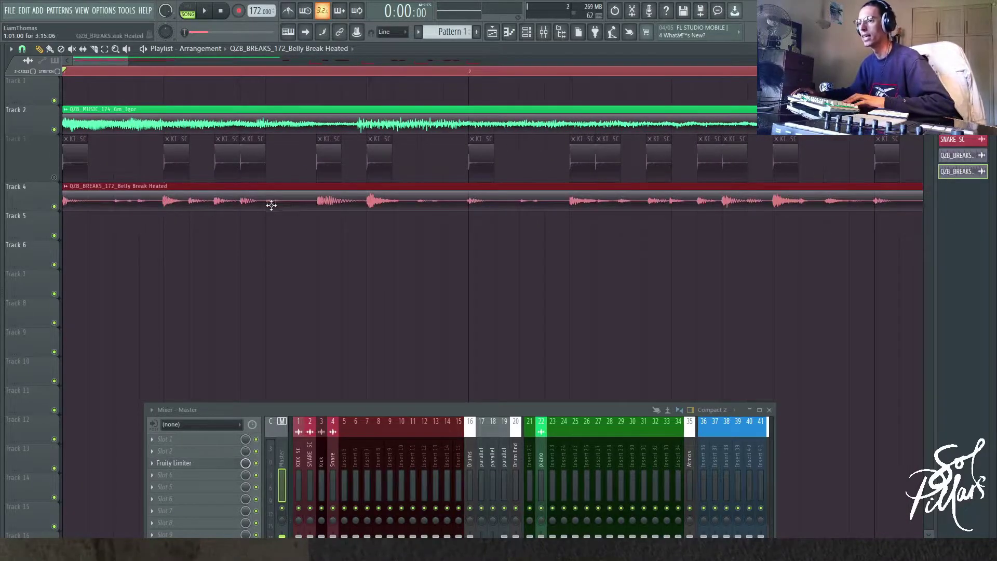
pyautogui.click(249, 247)
pyautogui.scroll(-4, 216, 258)
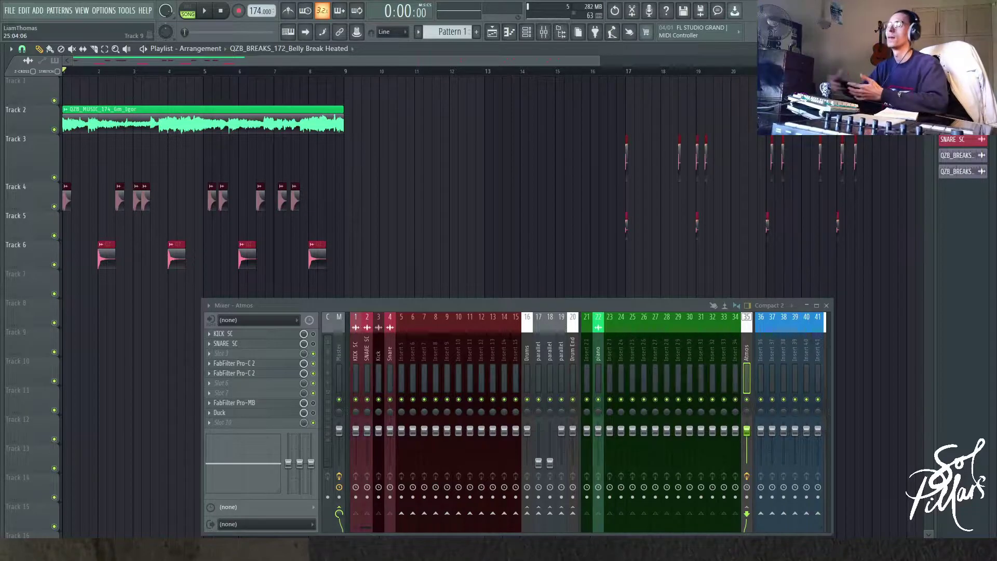
# Enlarge the mixer and examine how the Snare, Kick, Atmos and piano channels are routed.
pyautogui.moveTo(609, 310); pyautogui.dragTo(612, 228)
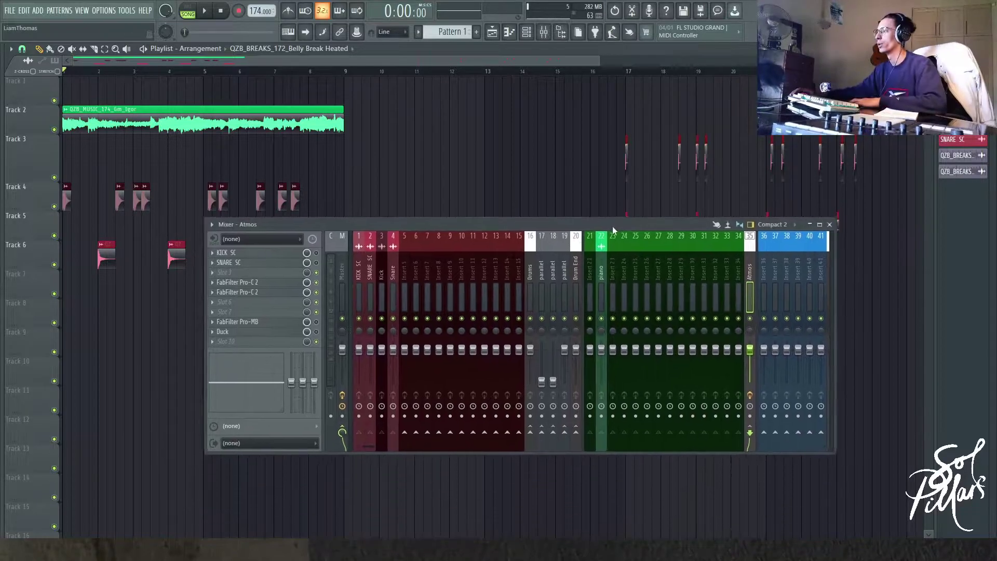
pyautogui.moveTo(206, 215); pyautogui.dragTo(85, 200)
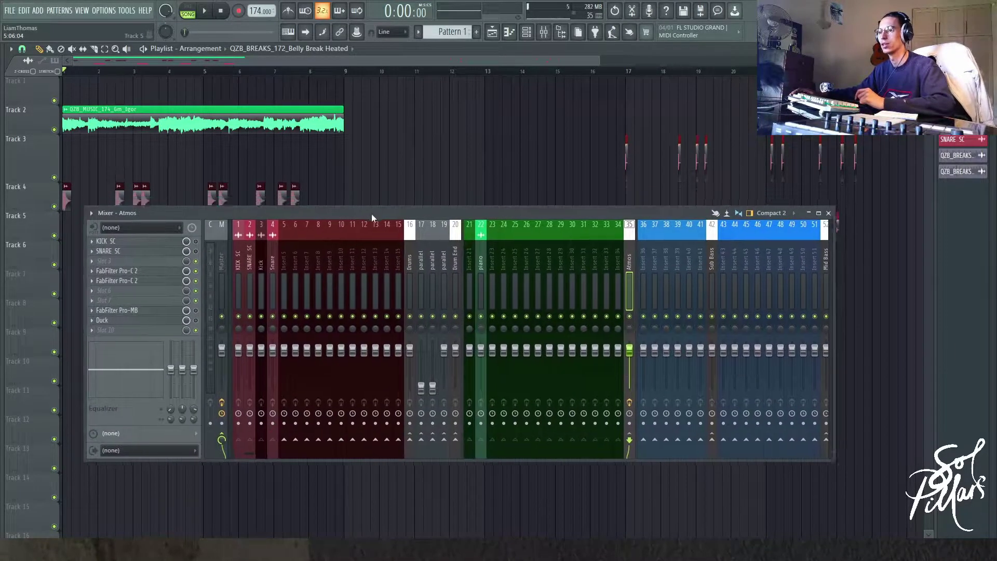
pyautogui.moveTo(372, 208); pyautogui.dragTo(381, 271)
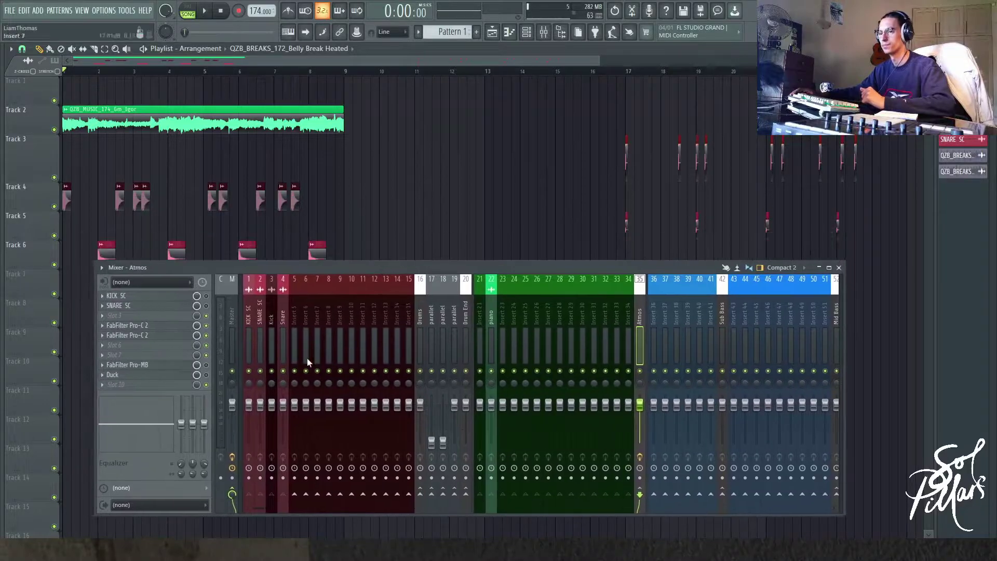
pyautogui.click(285, 319)
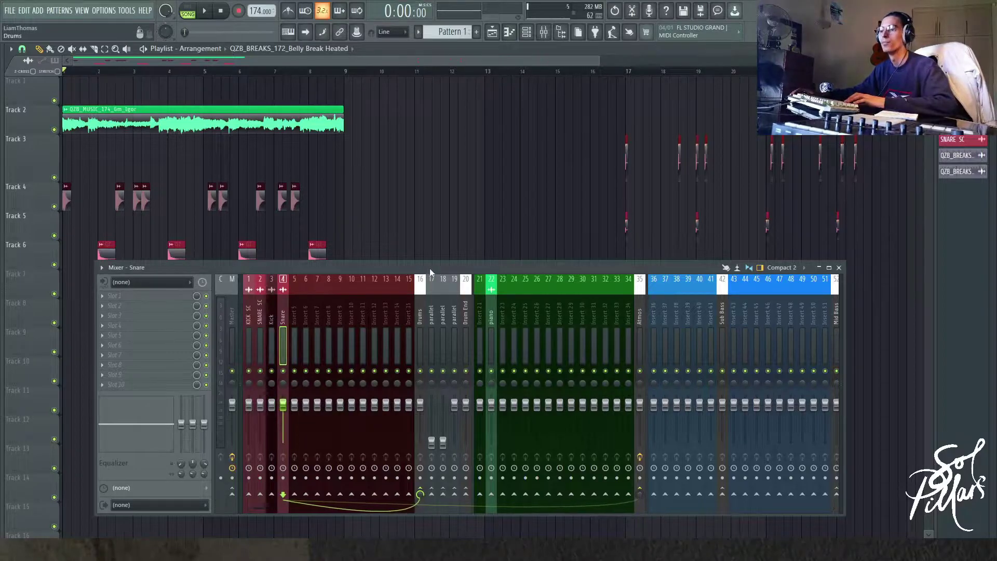
pyautogui.moveTo(429, 268); pyautogui.dragTo(408, 145)
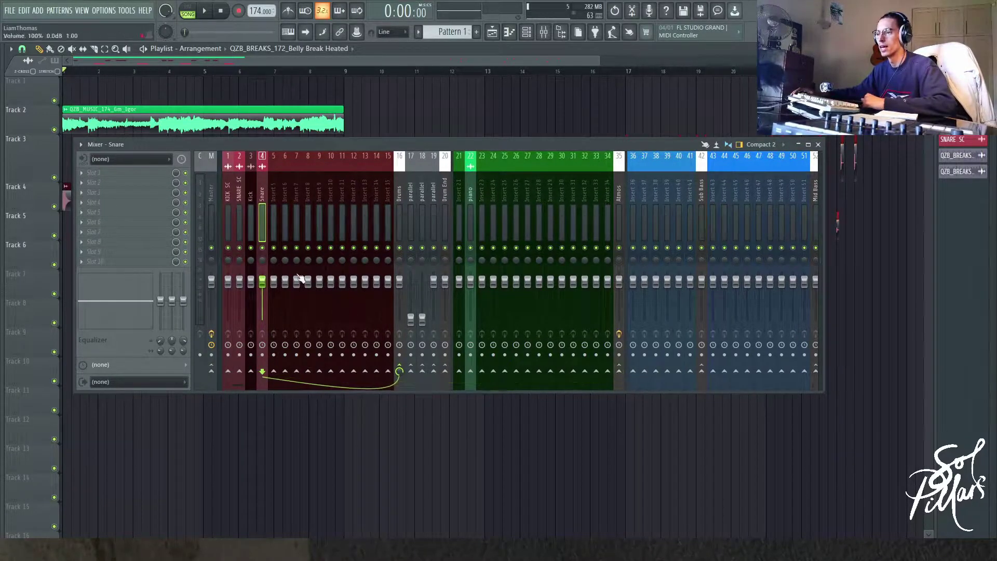
pyautogui.click(253, 188)
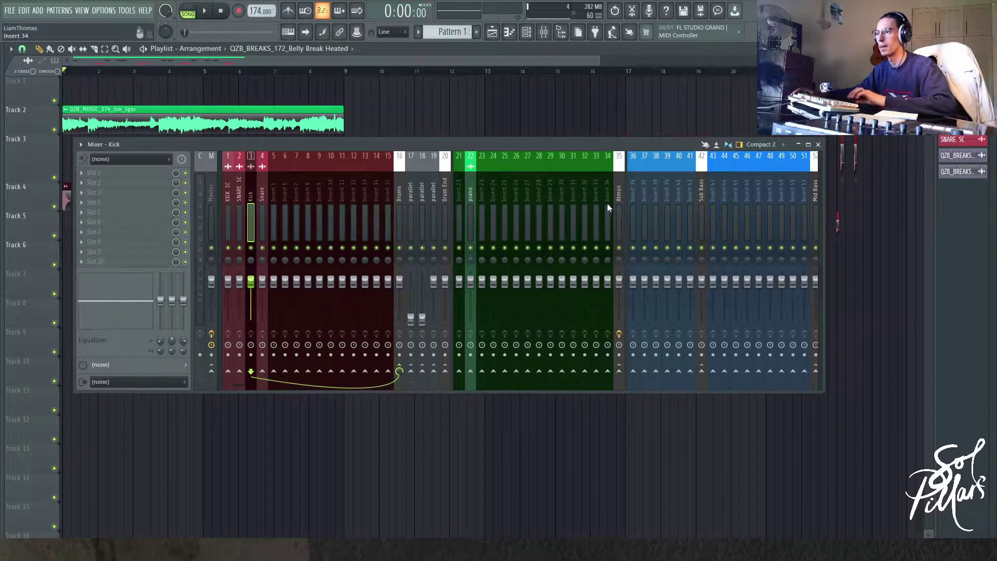
pyautogui.click(622, 188)
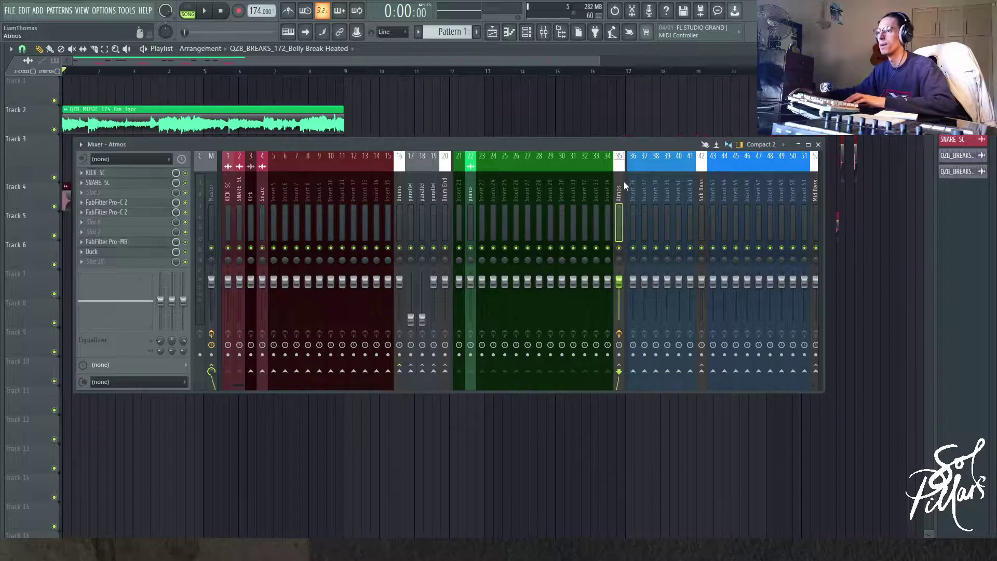
pyautogui.click(472, 196)
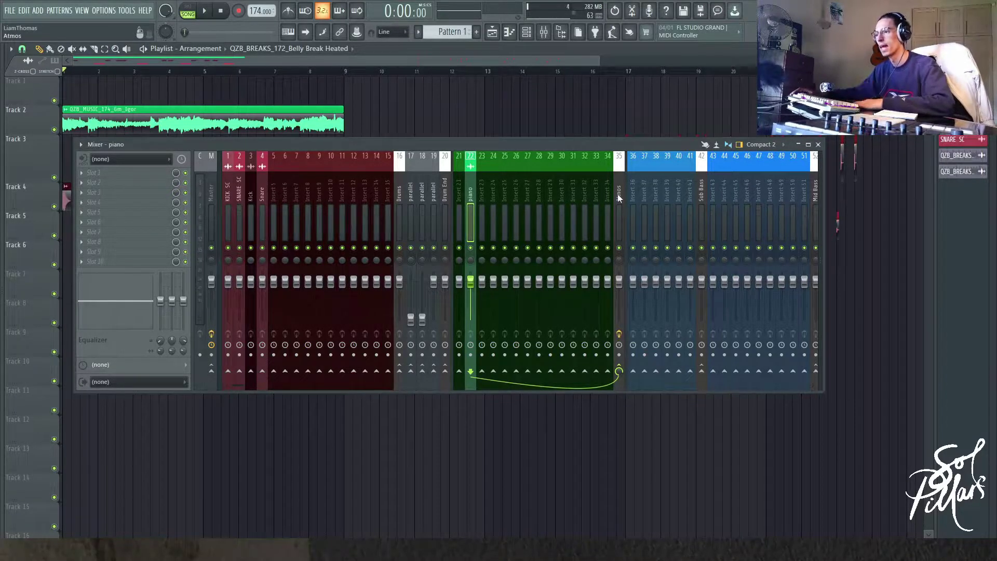
# Sidechain the Kick and Snare mixer channels to the Atmos channel.
pyautogui.click(252, 214)
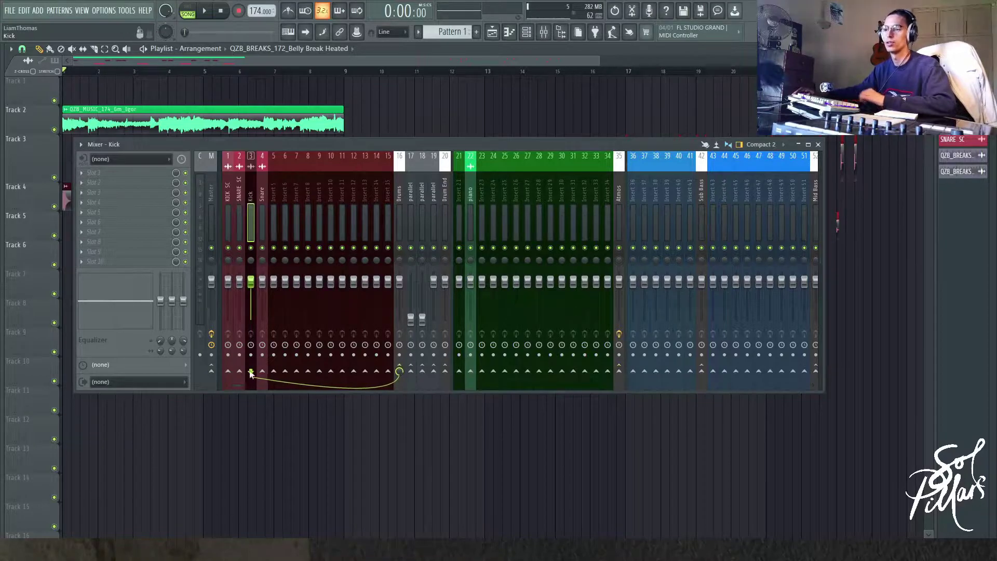
pyautogui.rightClick(619, 372)
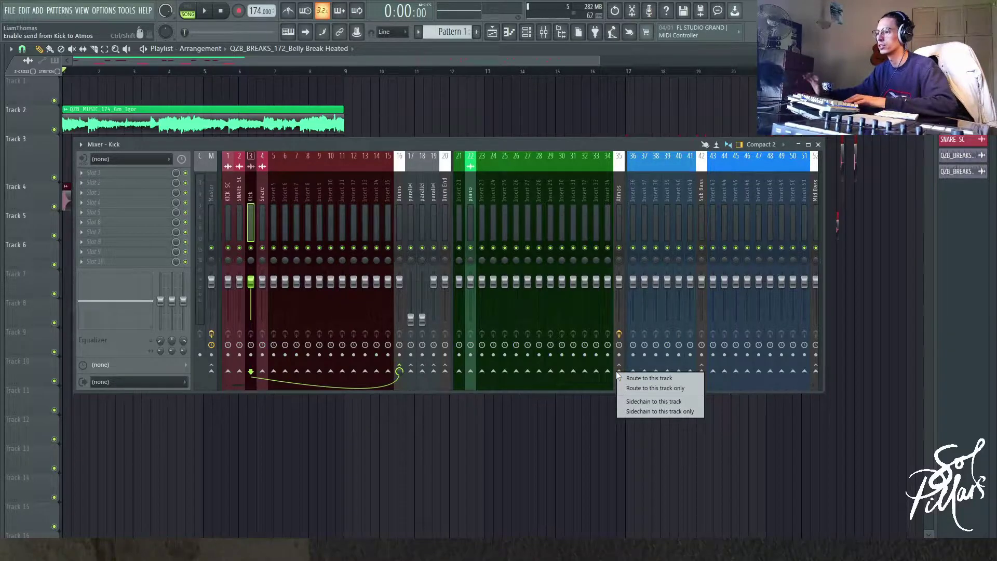
pyautogui.click(674, 390)
pyautogui.click(262, 190)
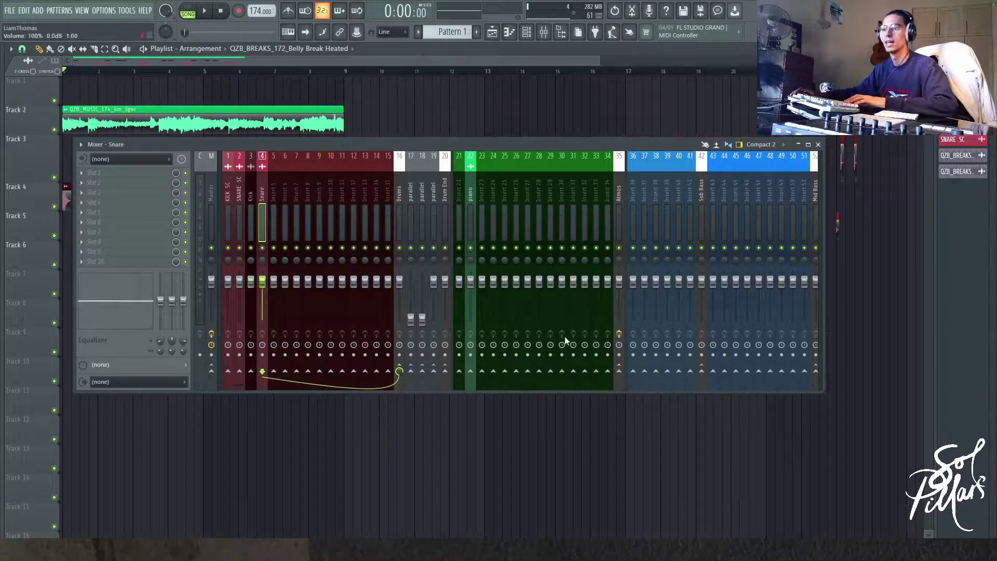
pyautogui.rightClick(620, 372)
pyautogui.click(657, 390)
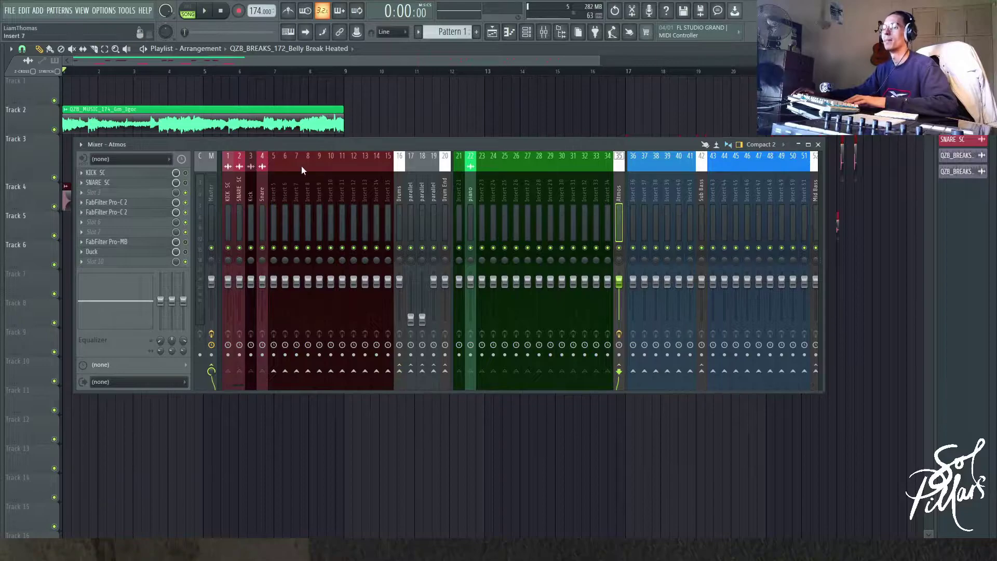
# Open both FabFilter Pro-C 2 compressors on the Atmos channel and arrange them side by side above the mixer.
pyautogui.moveTo(304, 146); pyautogui.dragTo(683, 320)
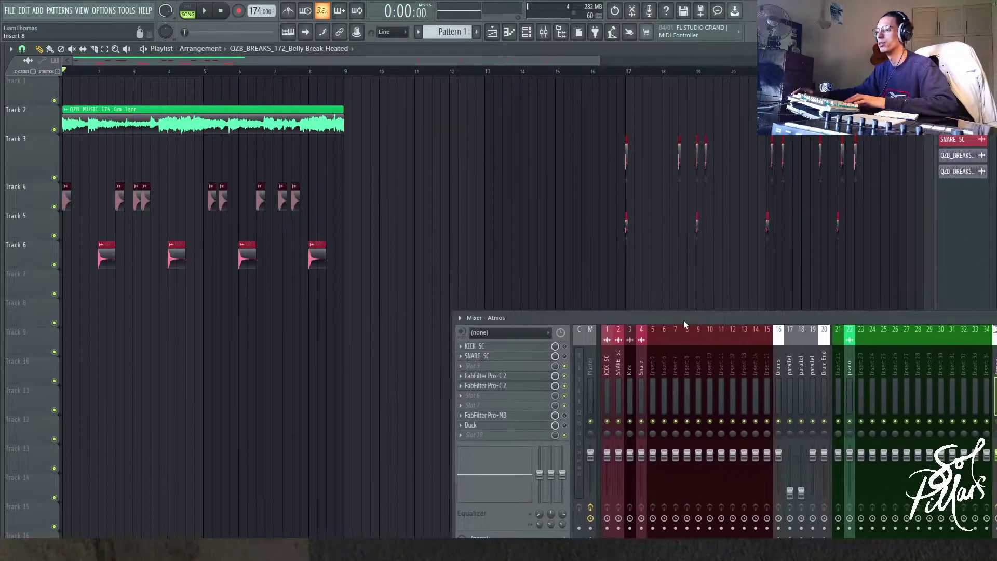
pyautogui.click(506, 376)
pyautogui.moveTo(390, 88); pyautogui.dragTo(299, 77)
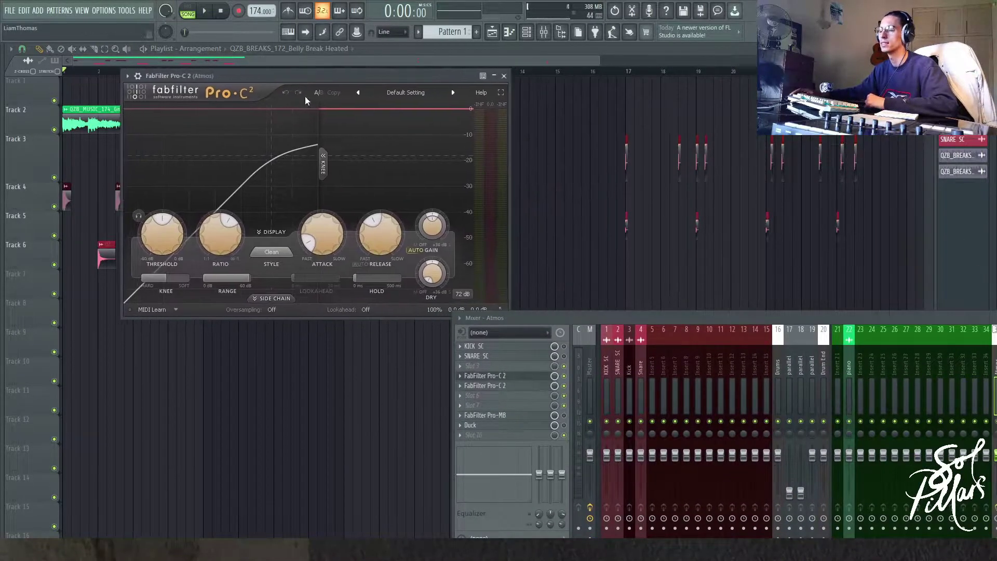
pyautogui.click(504, 388)
pyautogui.moveTo(641, 322); pyautogui.dragTo(387, 453)
pyautogui.moveTo(665, 161); pyautogui.dragTo(679, 76)
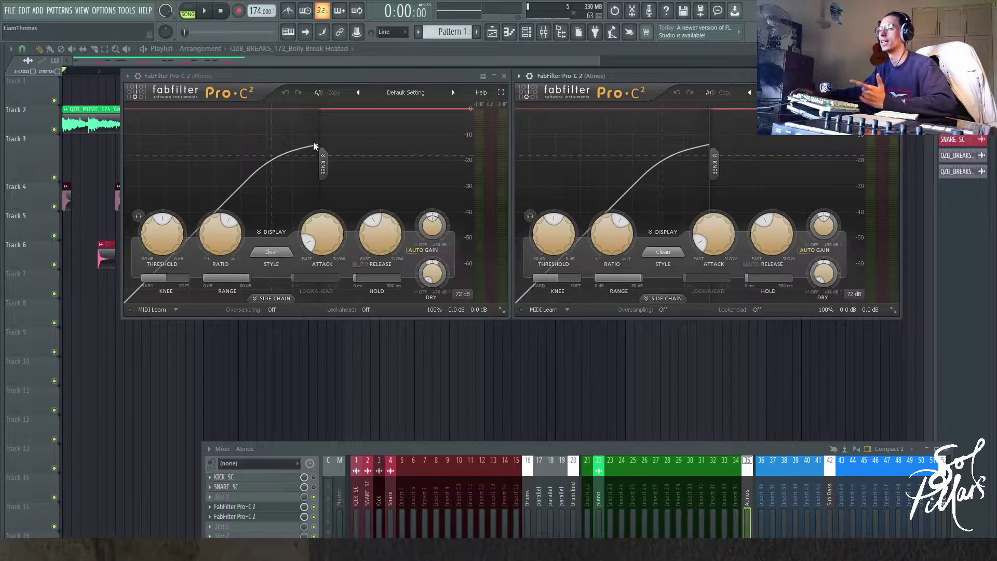
# Show the first Pro-C 2's processing connections and set its Stereo Side Chain input to 4.
pyautogui.click(138, 77)
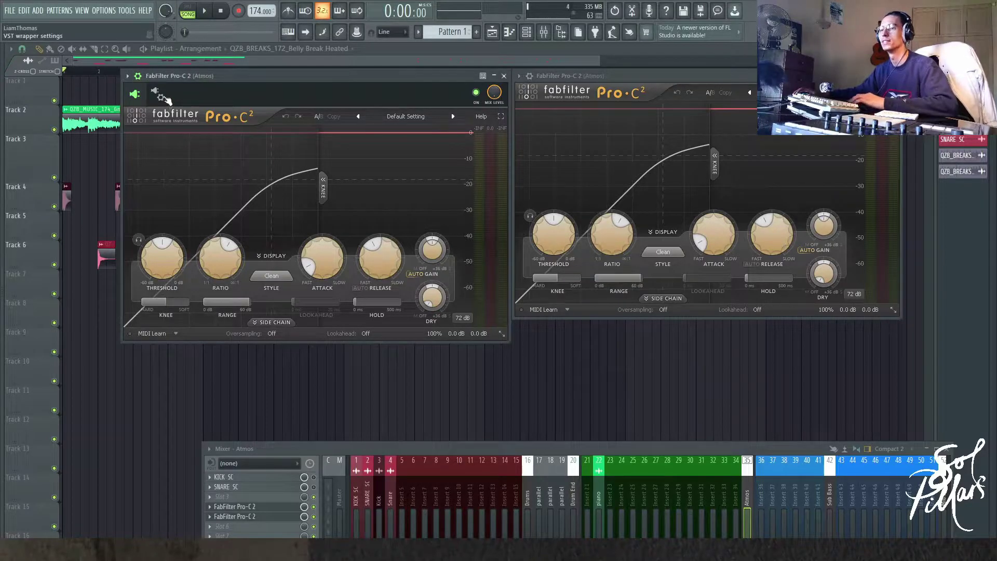
pyautogui.click(162, 95)
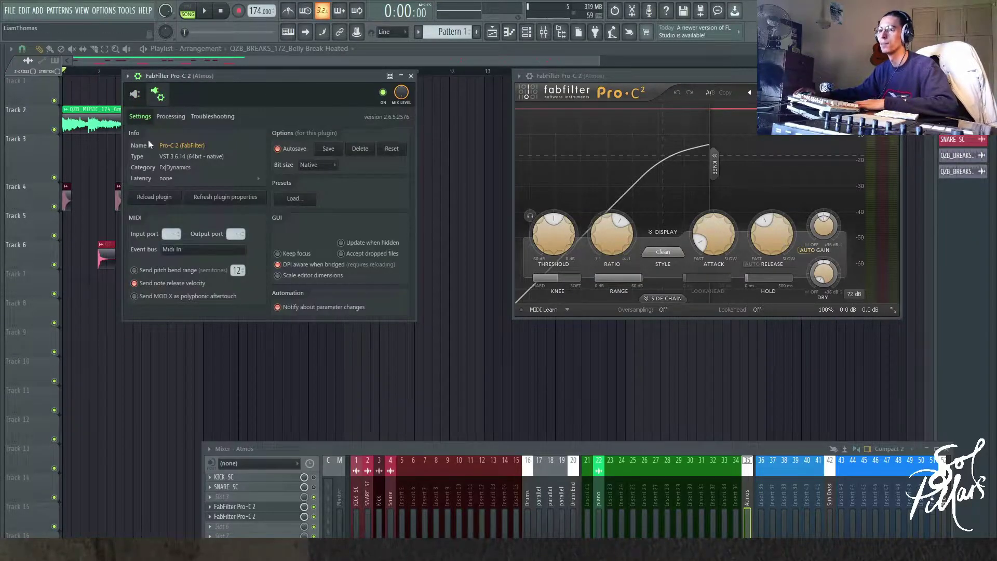
pyautogui.click(171, 117)
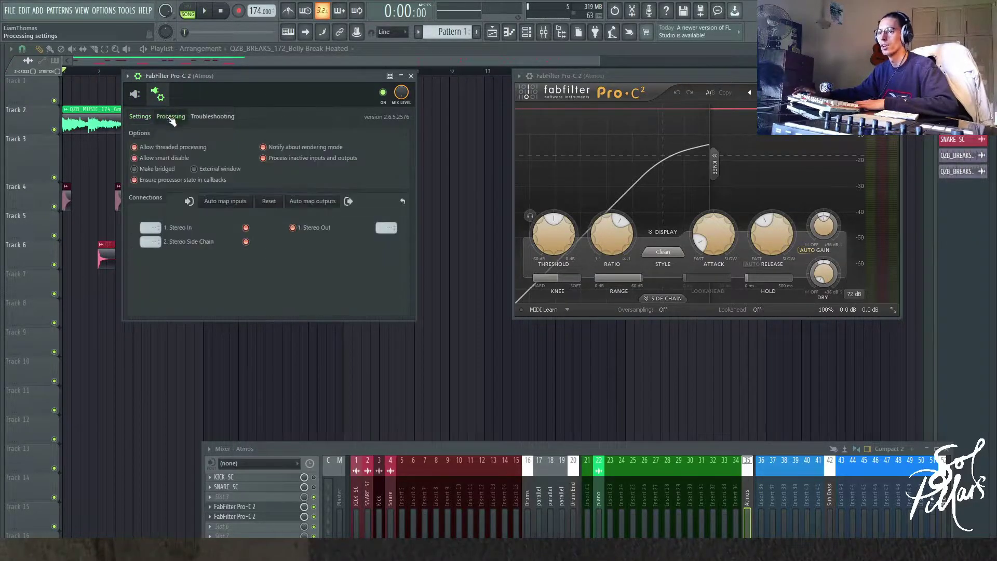
pyautogui.click(147, 241)
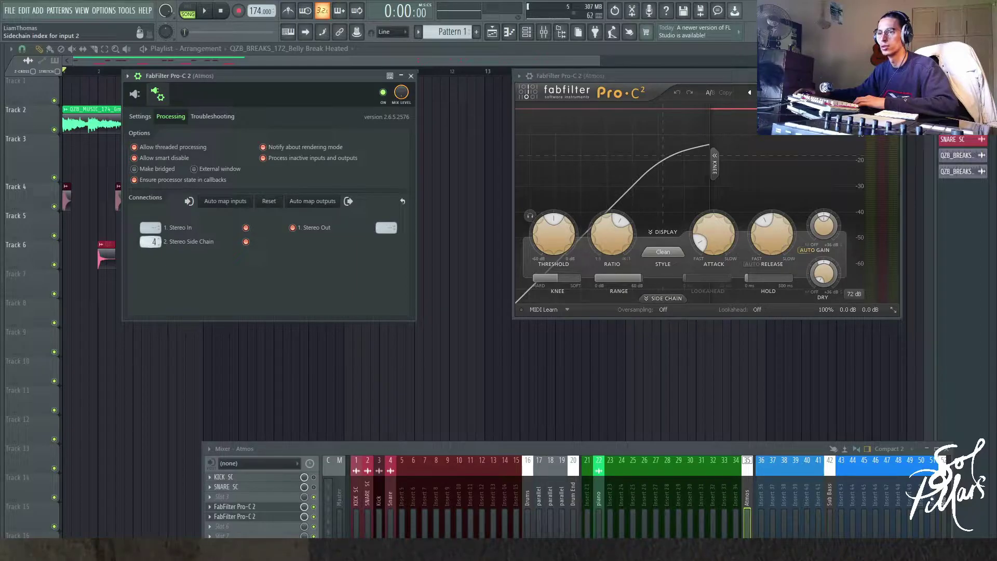
# Check the KICK SC, SNARE SC and Kick channels in the mixer and set the first Pro-C 2's Stereo Side Chain input to 3.
pyautogui.moveTo(488, 448); pyautogui.dragTo(395, 152)
pyautogui.click(266, 203)
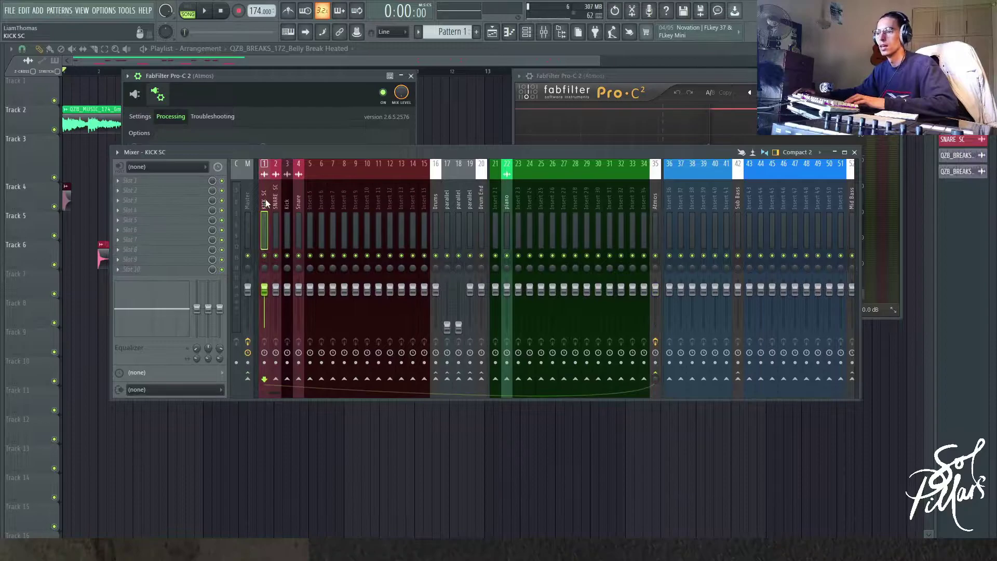
pyautogui.moveTo(306, 155); pyautogui.dragTo(299, 198)
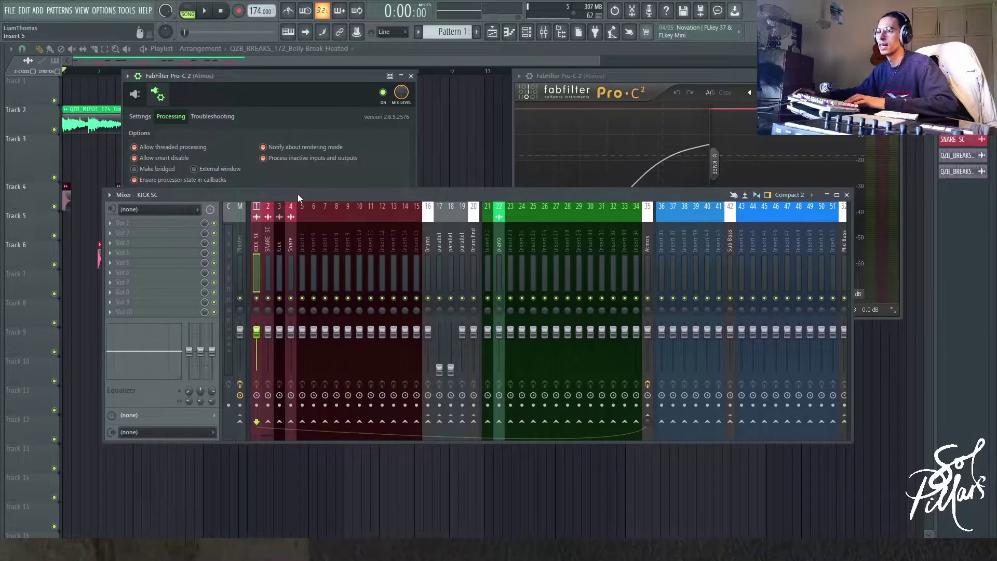
pyautogui.click(266, 249)
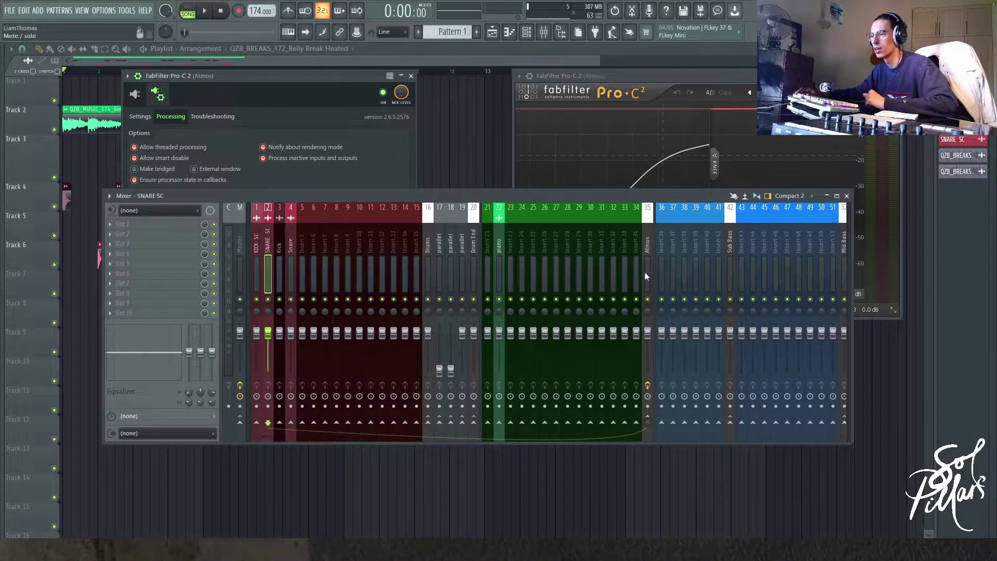
pyautogui.click(282, 241)
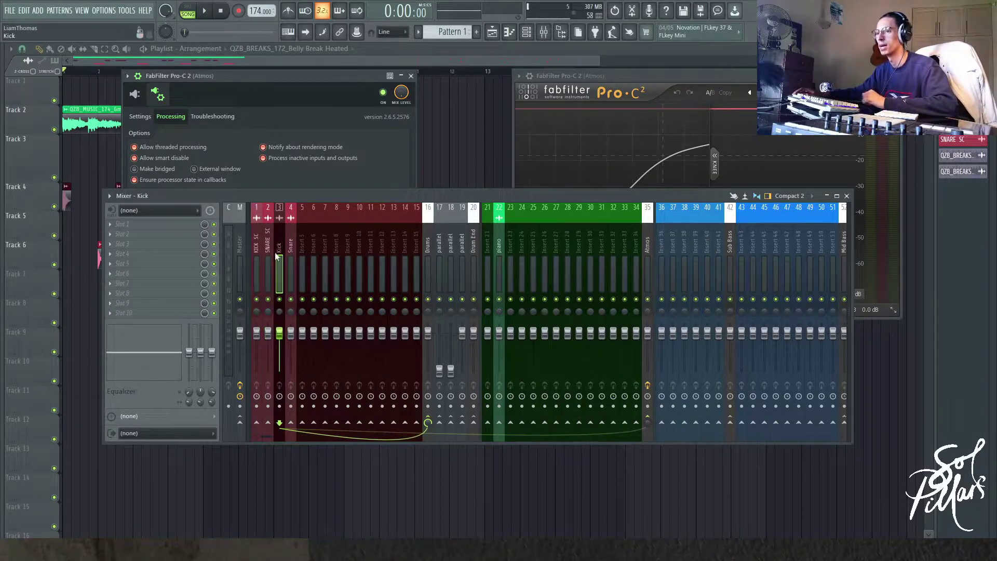
pyautogui.moveTo(296, 200); pyautogui.dragTo(298, 352)
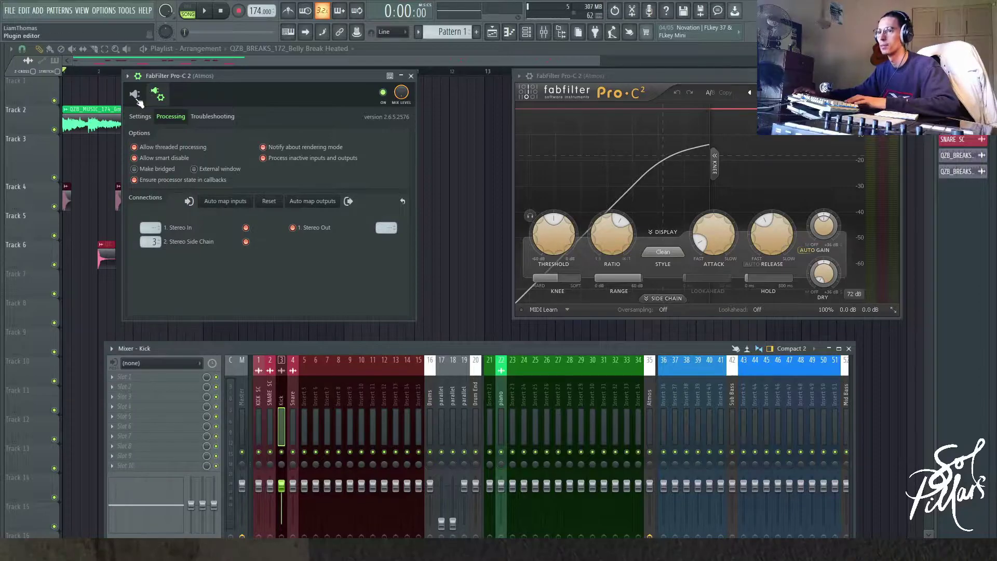
pyautogui.click(136, 95)
# Bring up the second Pro-C 2's plugin settings, return to its editor, and minimise the mixer.
pyautogui.click(620, 74)
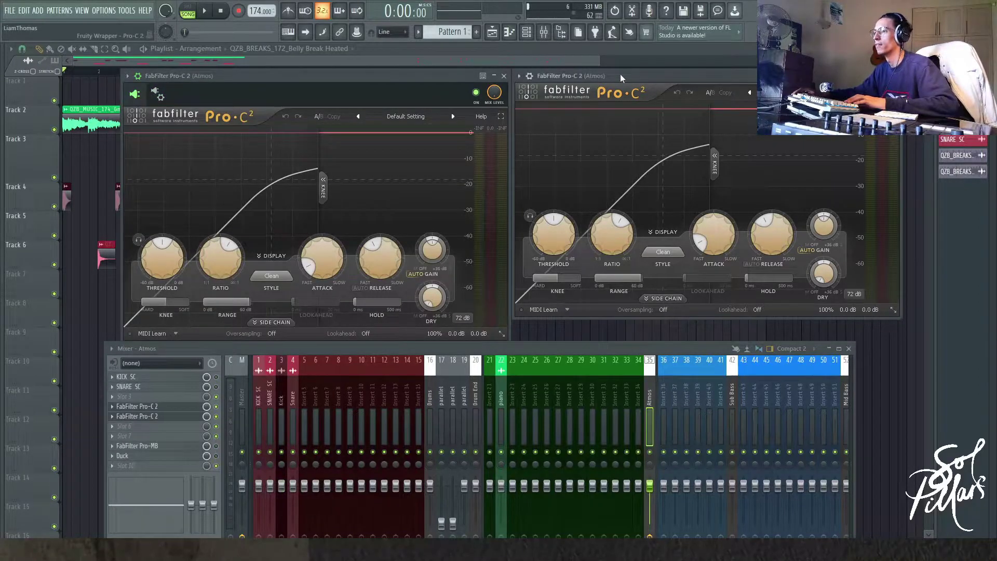
pyautogui.click(530, 76)
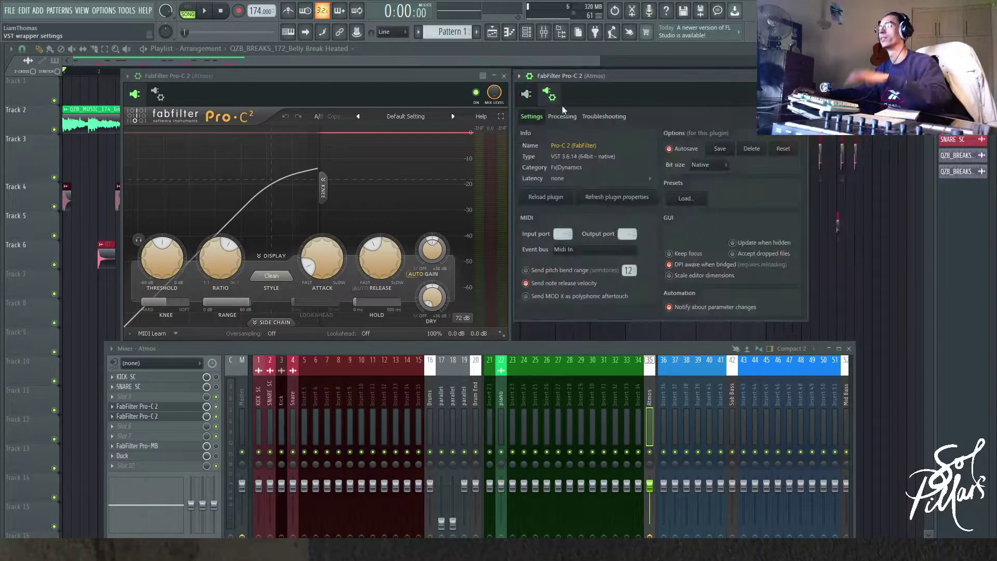
pyautogui.click(527, 94)
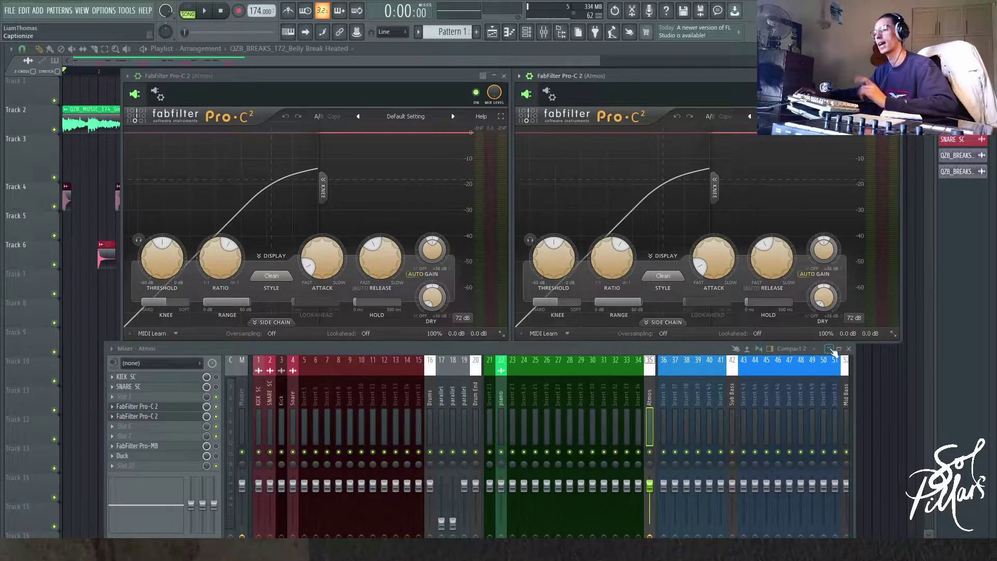
pyautogui.click(830, 349)
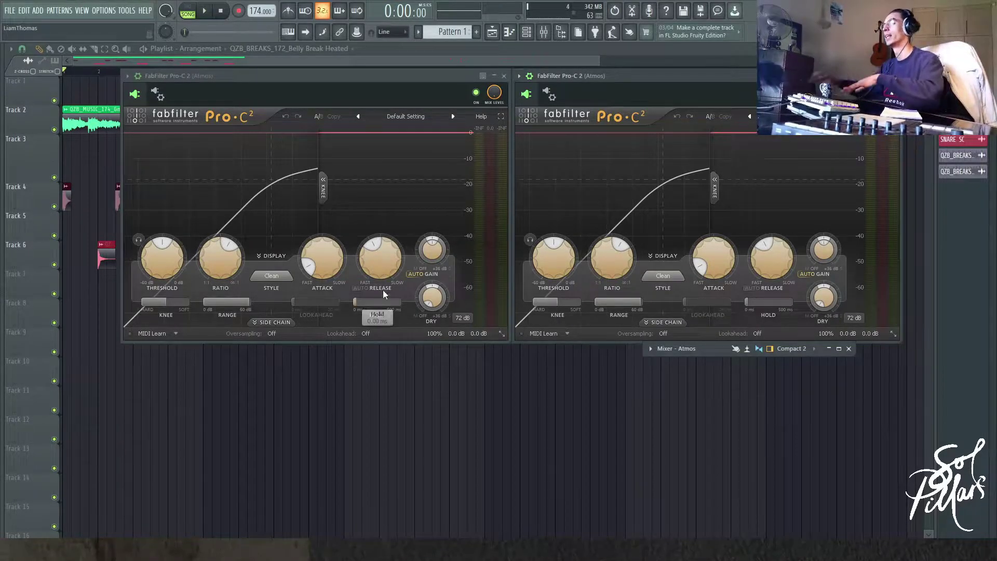
# Expand the side chain section of both Pro-C 2 compressors and switch each one to the external source.
pyautogui.moveTo(325, 76); pyautogui.dragTo(307, 164)
pyautogui.click(268, 445)
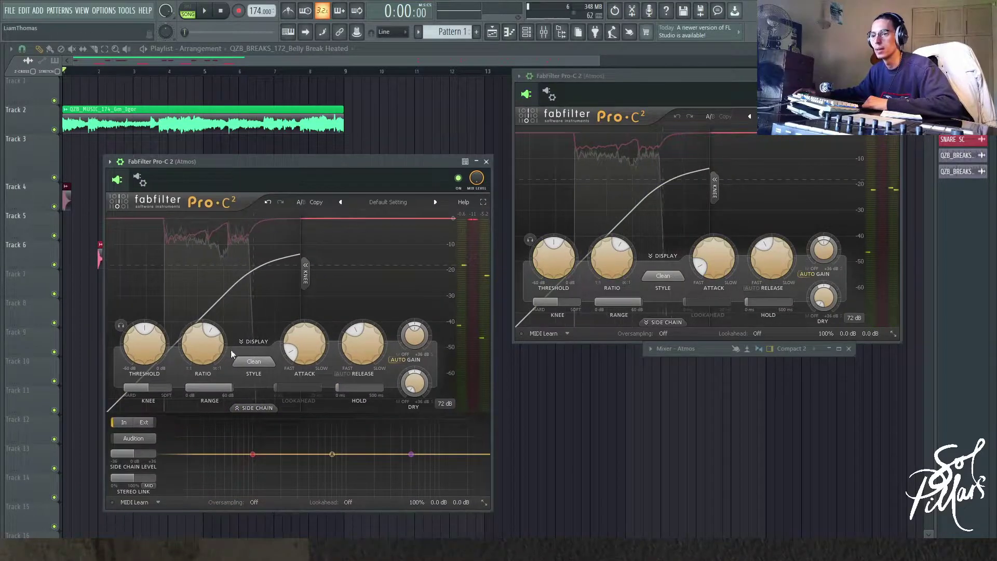
pyautogui.click(150, 421)
pyautogui.click(667, 322)
pyautogui.click(553, 337)
# Play the arrangement briefly and lower the first Pro-C 2's threshold to near its minimum.
pyautogui.press('space')
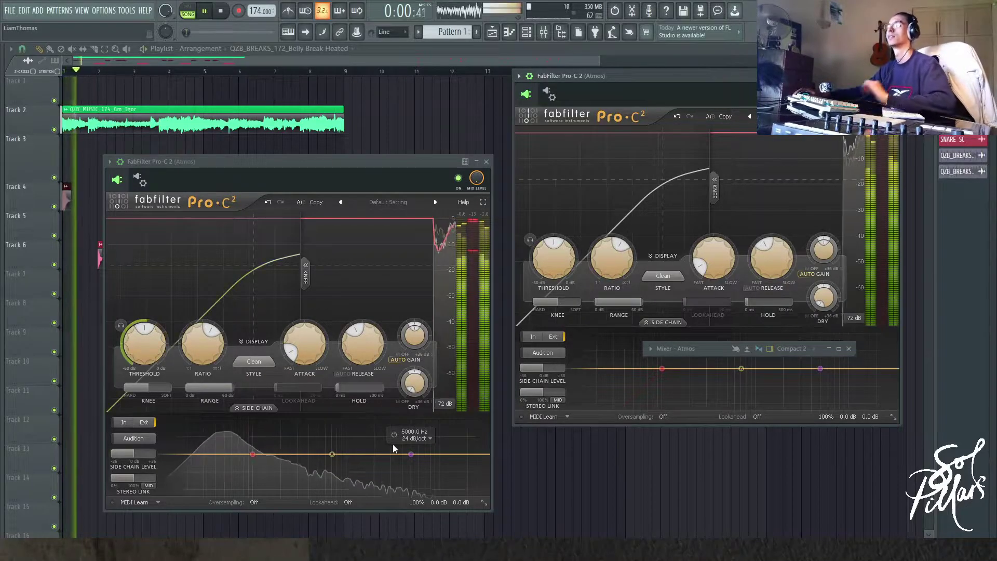
pyautogui.press('space')
pyautogui.moveTo(145, 343); pyautogui.dragTo(114, 514)
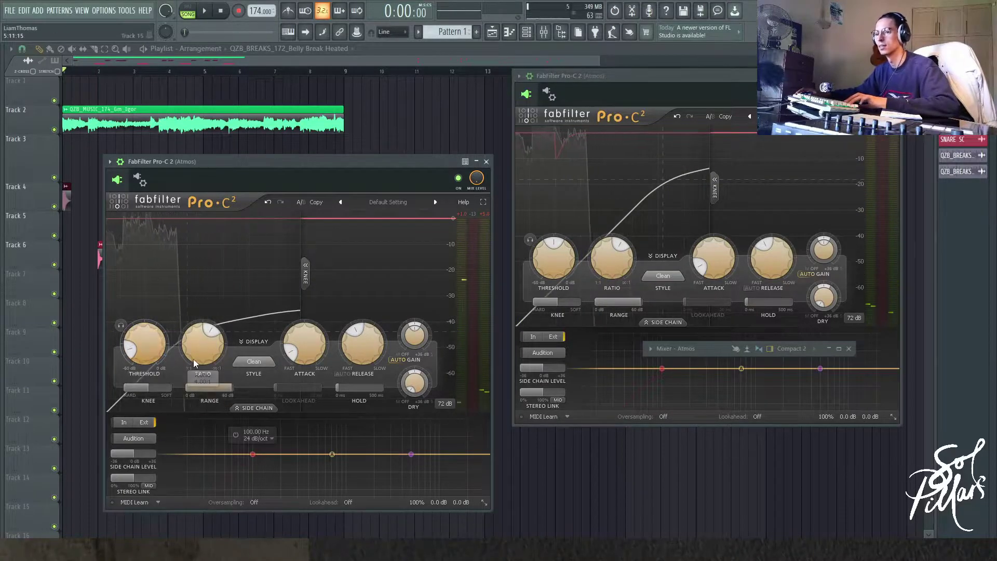
# Raise the first Pro-C 2's ratio to near its maximum, play the arrangement briefly, and lengthen the compressor's release.
pyautogui.moveTo(194, 363); pyautogui.dragTo(195, 278)
pyautogui.press('space')
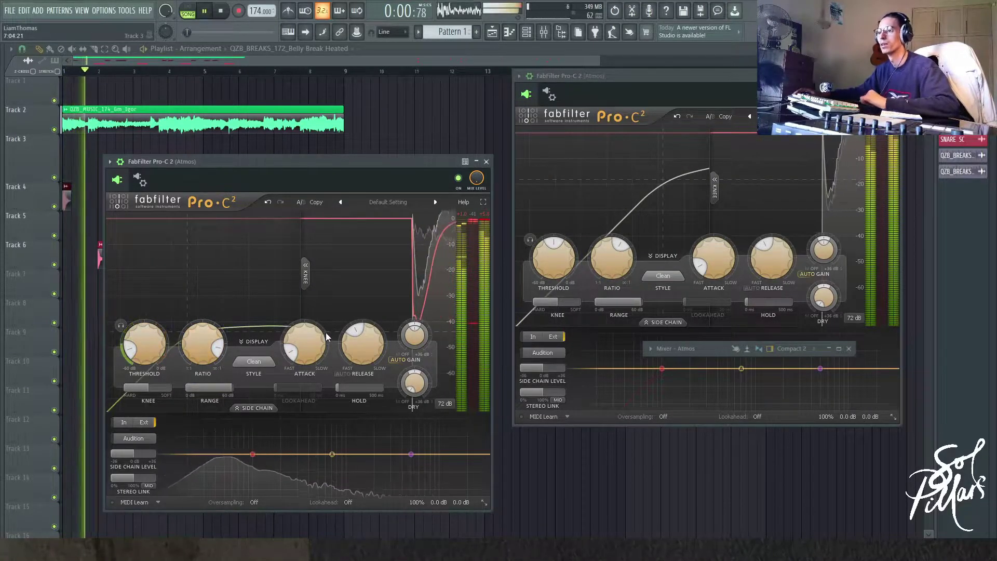
pyautogui.press('space')
pyautogui.moveTo(370, 348); pyautogui.dragTo(377, 167)
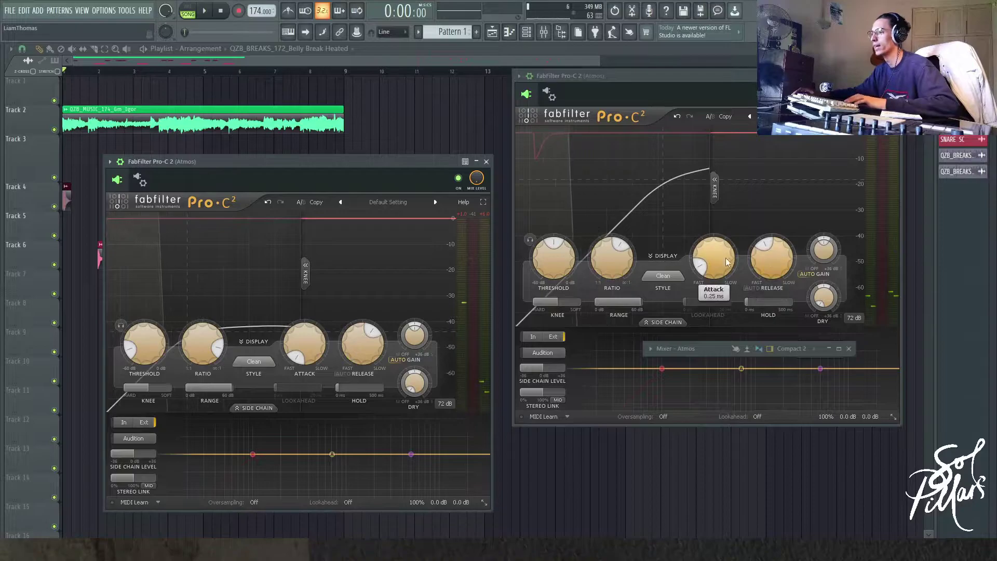
# Lower the second Pro-C 2's threshold to about -36 dB and raise its ratio while playing the arrangement.
pyautogui.moveTo(553, 258); pyautogui.dragTo(553, 322)
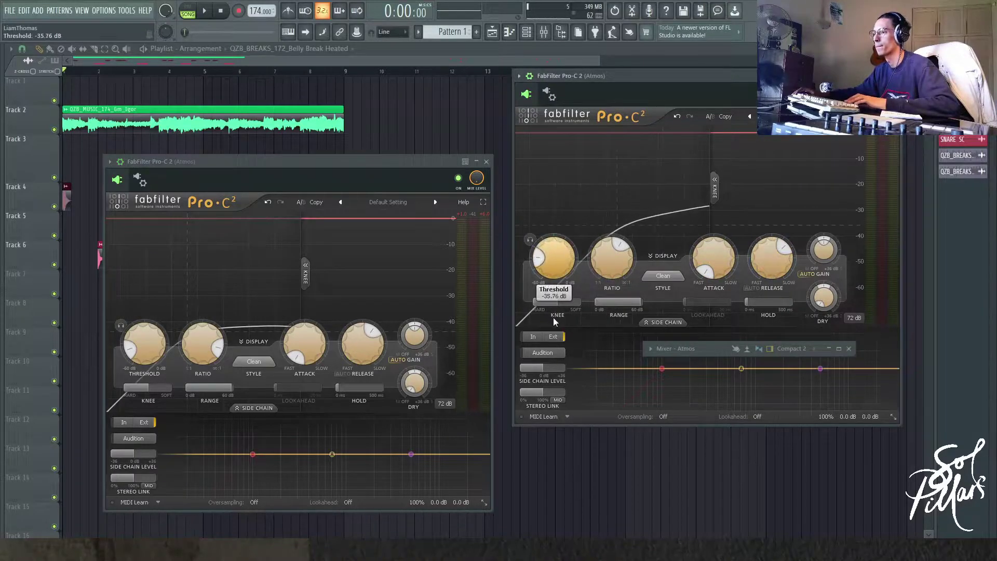
pyautogui.press('space')
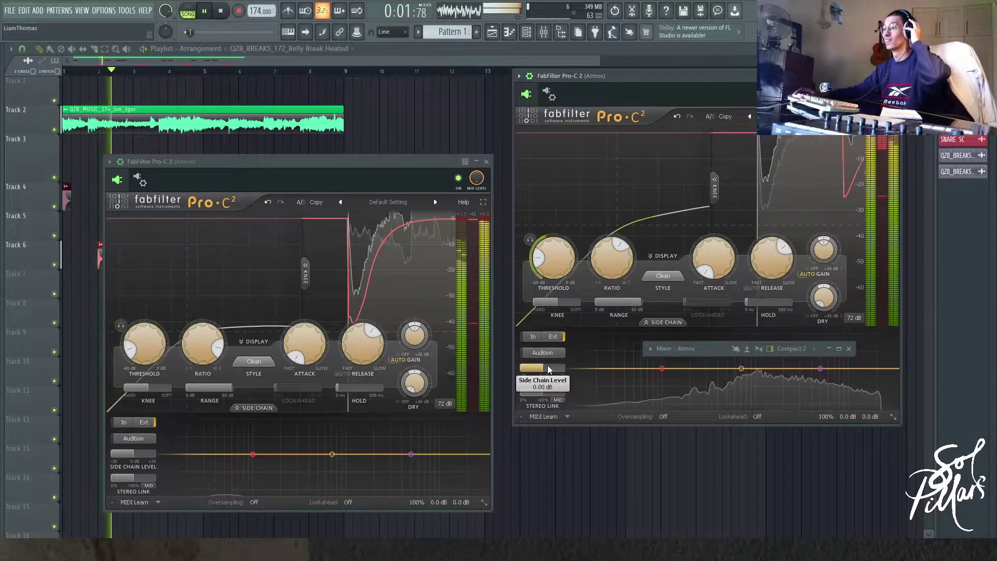
pyautogui.moveTo(610, 264); pyautogui.dragTo(608, 254)
pyautogui.press('space')
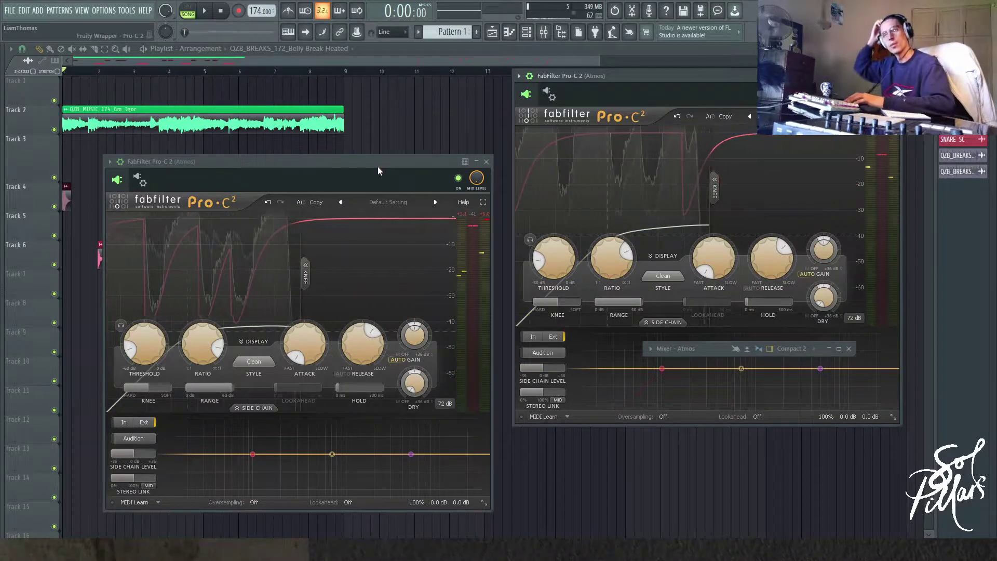
# Line up the two Pro-C 2 editors, close them, and examine the kick and snare clips up close in the playlist.
pyautogui.moveTo(380, 167); pyautogui.dragTo(396, 80)
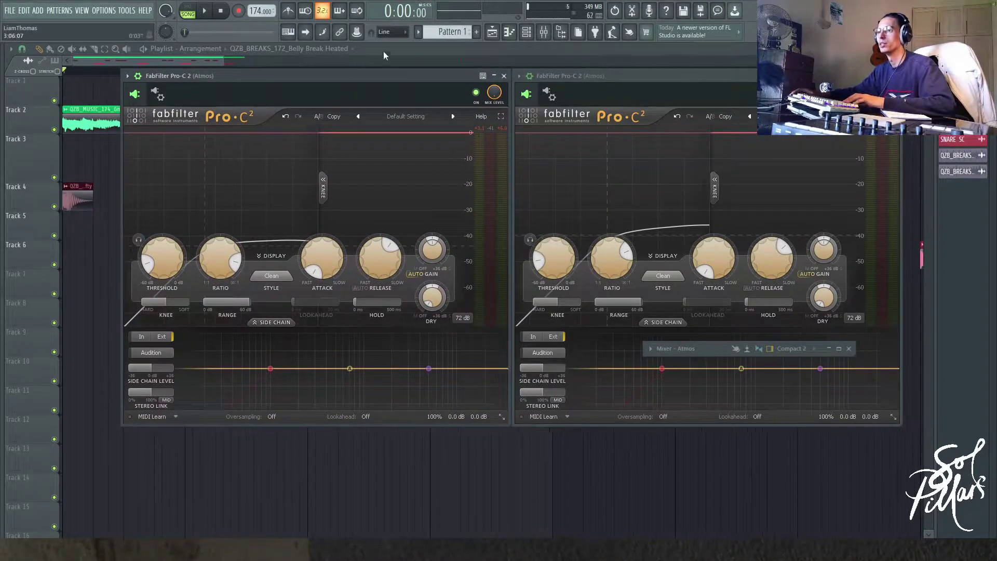
pyautogui.press('F12')
pyautogui.scroll(5, 228, 206)
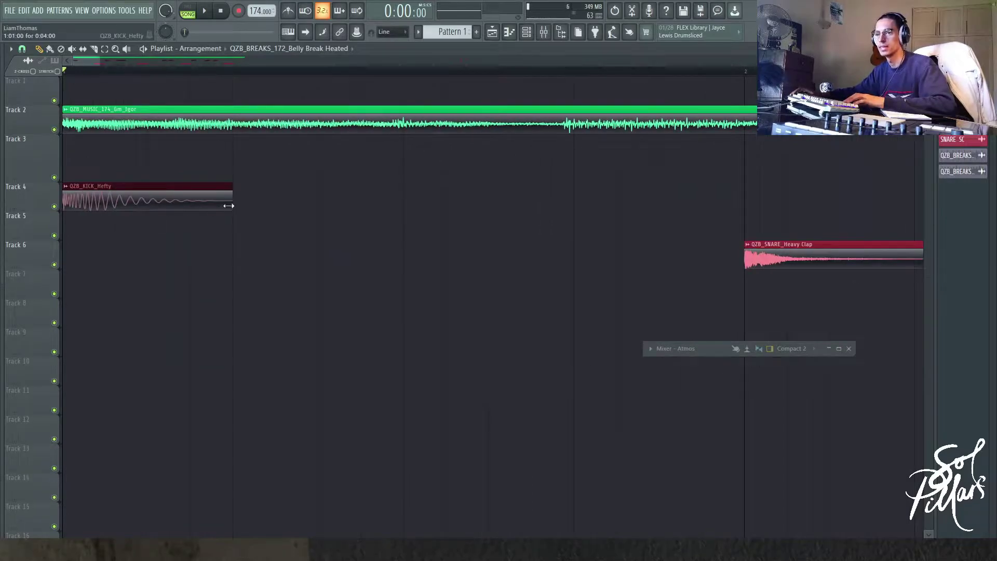
pyautogui.moveTo(238, 204); pyautogui.dragTo(61, 205)
pyautogui.click(369, 213)
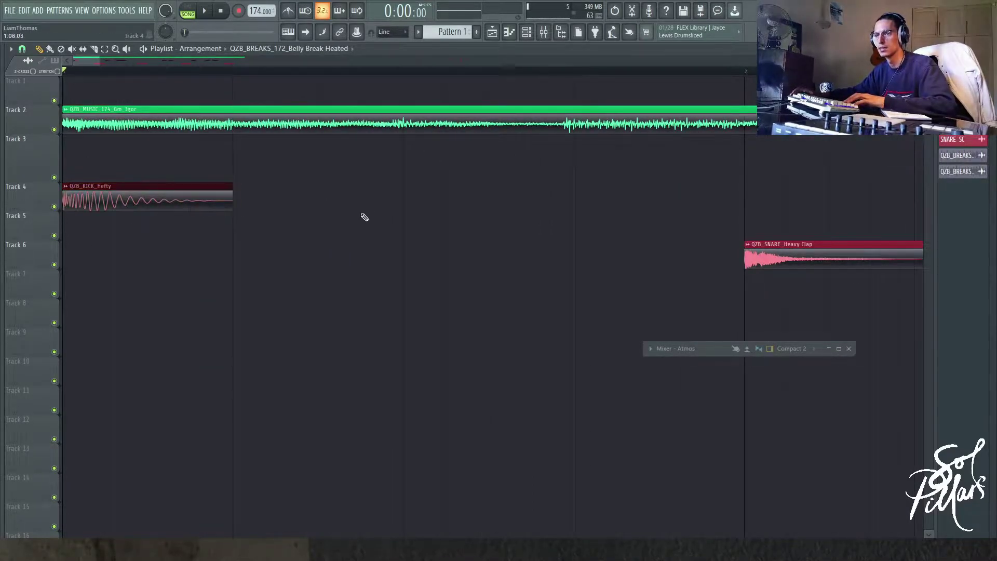
pyautogui.scroll(-2, 432, 294)
pyautogui.scroll(1, 548, 262)
pyautogui.moveTo(548, 264); pyautogui.dragTo(861, 270)
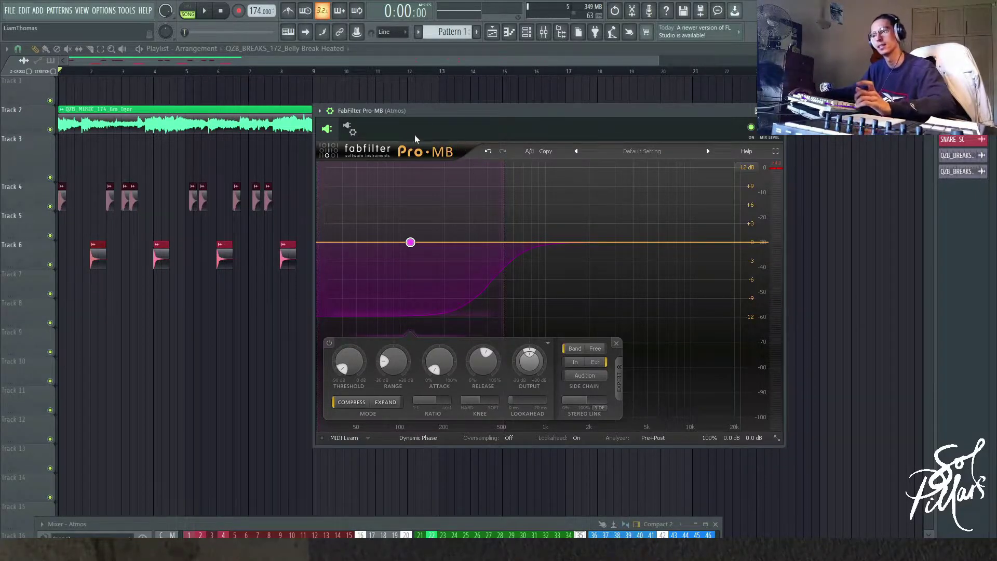
# Reposition the first Pro-MB editor, bring up the mixer, and view the Atmos channel's second Pro-MB before closing it.
pyautogui.moveTo(424, 113); pyautogui.dragTo(209, 151)
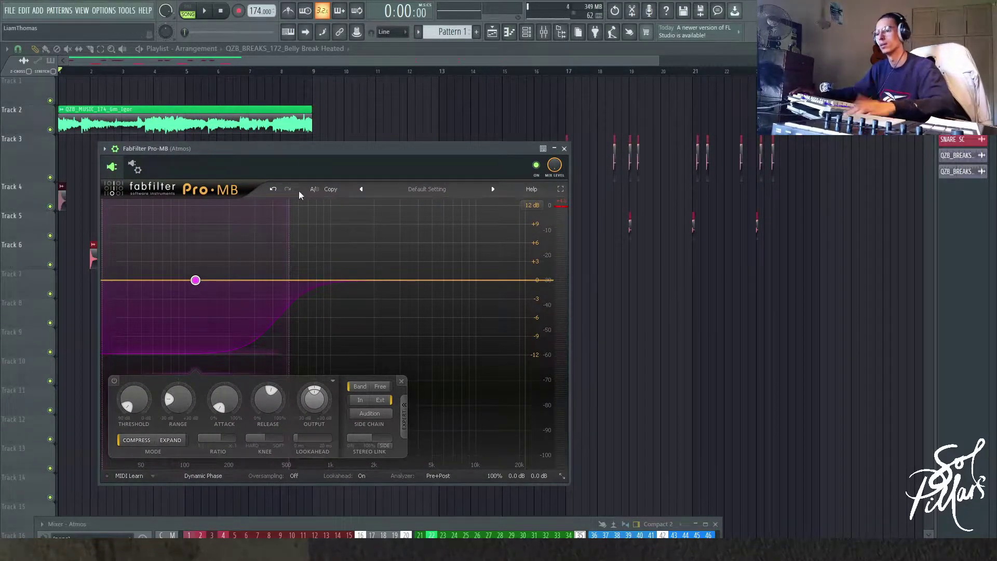
pyautogui.moveTo(327, 149); pyautogui.dragTo(318, 103)
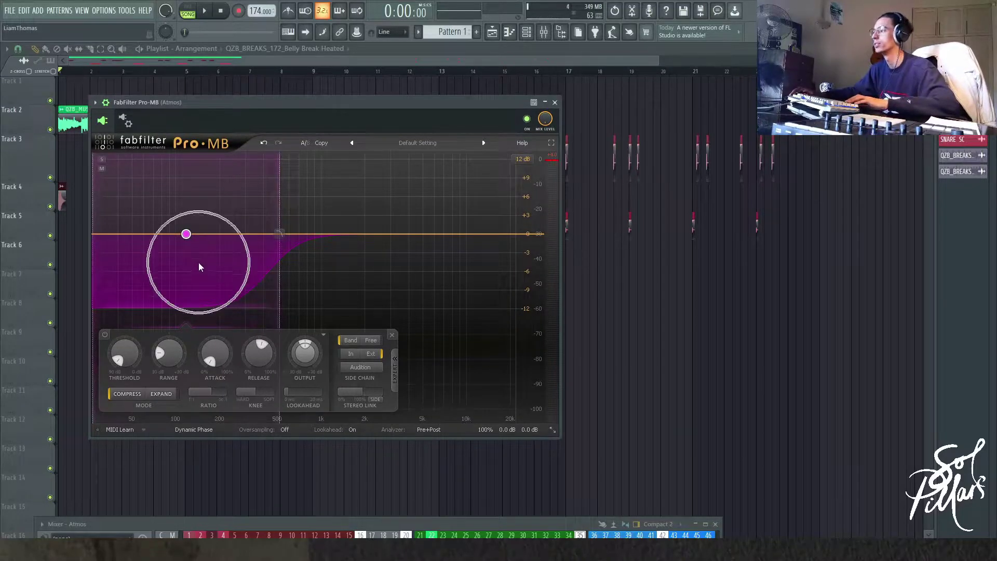
pyautogui.click(397, 530)
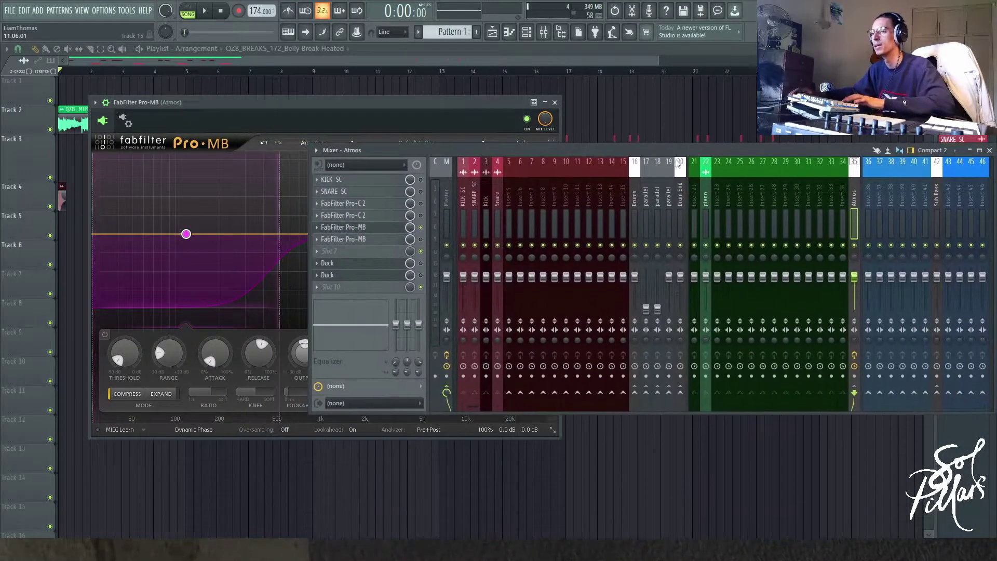
pyautogui.click(360, 235)
pyautogui.click(360, 235)
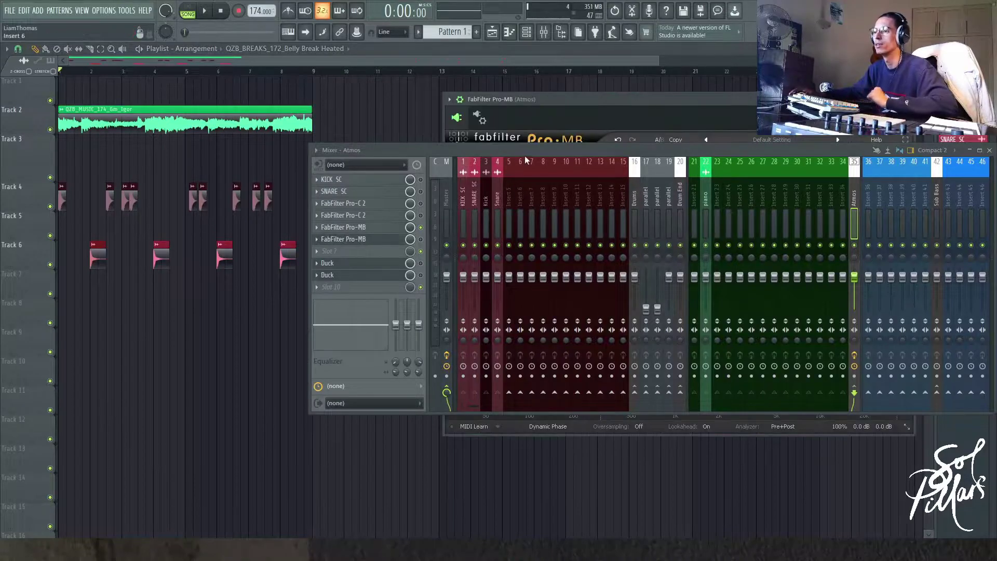
pyautogui.click(525, 151)
pyautogui.moveTo(640, 428); pyautogui.dragTo(641, 154)
pyautogui.click(909, 100)
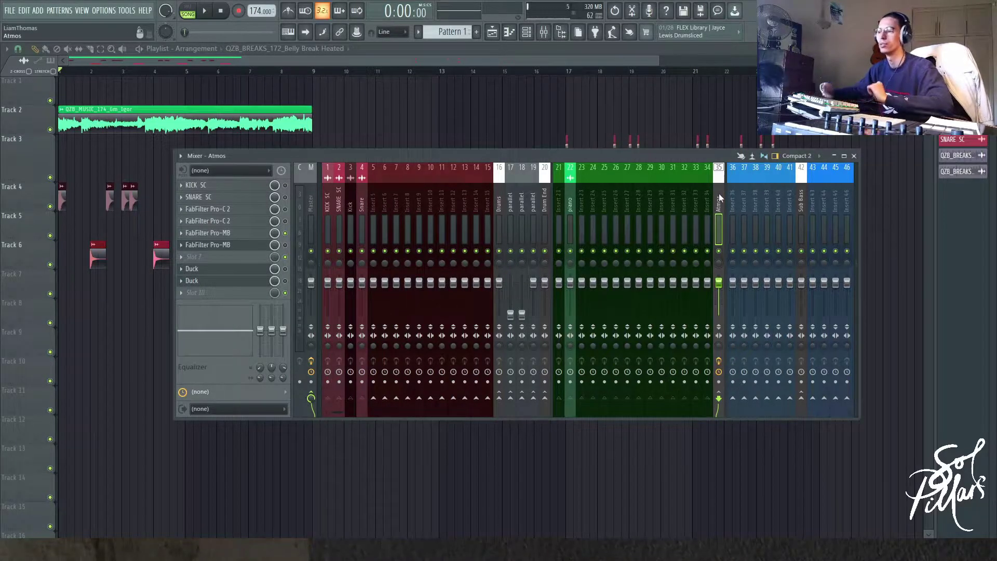
# Reopen the Atmos channel's first Pro-MB with its band on the external side chain, and lower the band's high crossover.
pyautogui.click(270, 233)
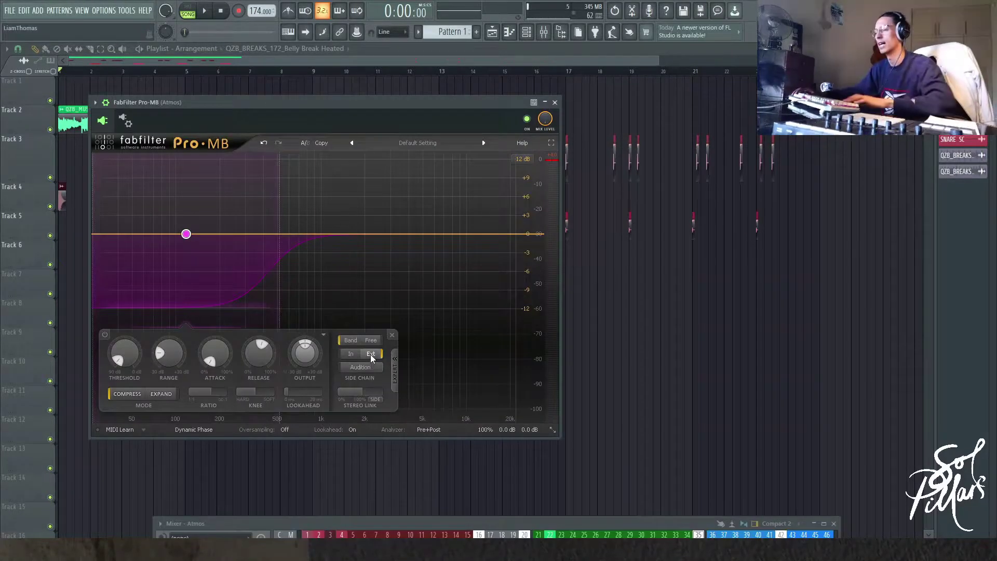
pyautogui.click(370, 354)
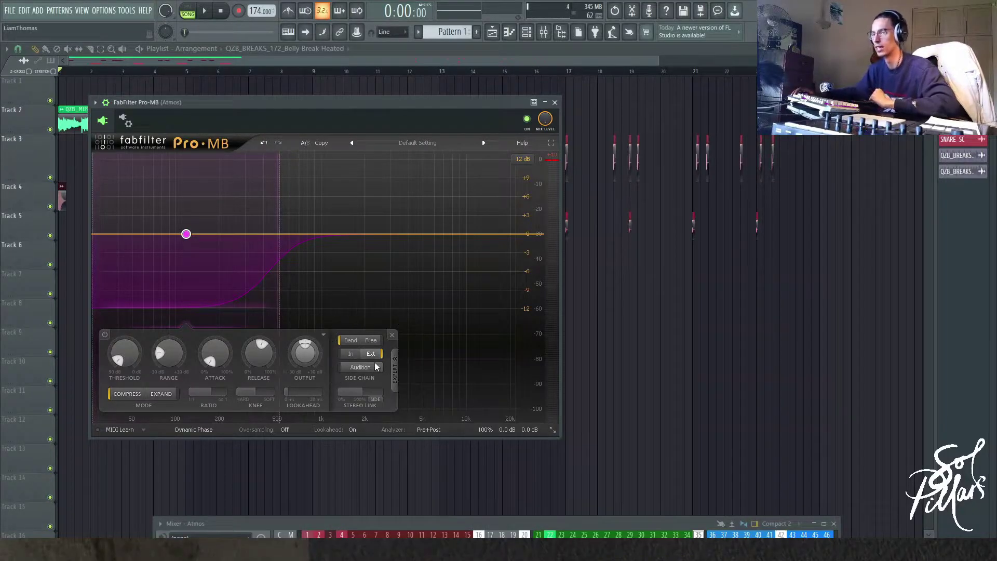
pyautogui.moveTo(188, 235)
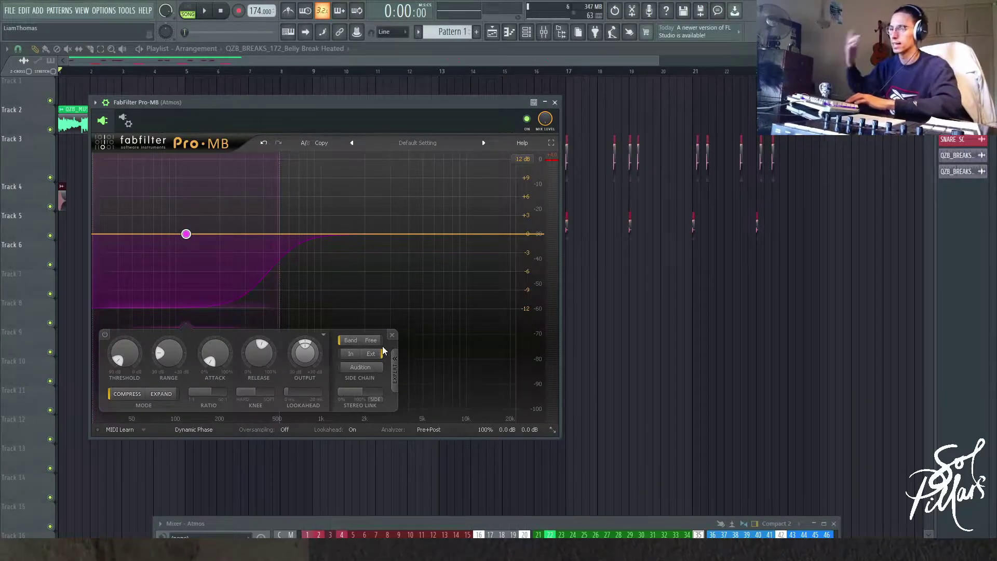
pyautogui.moveTo(280, 214); pyautogui.dragTo(260, 211)
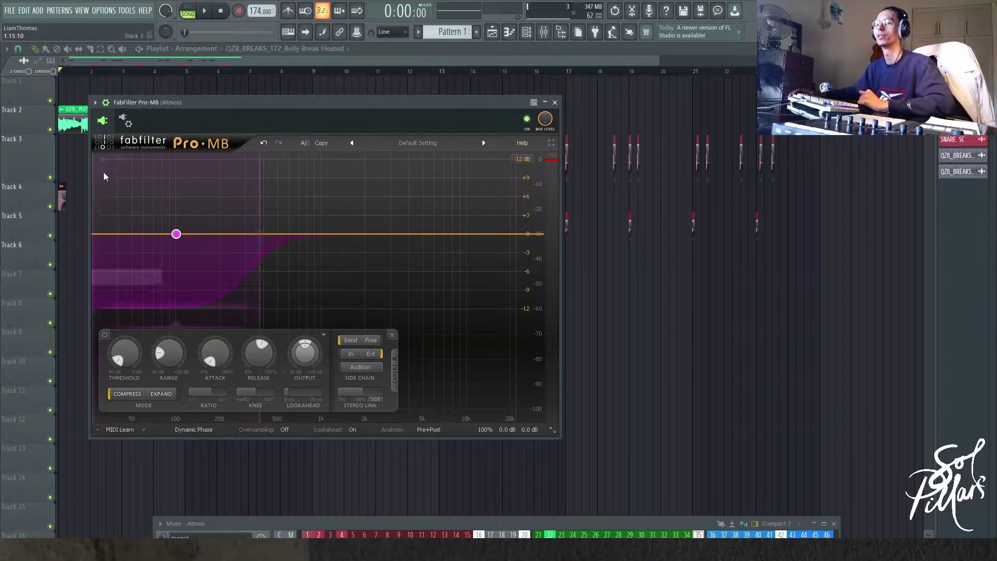
# Replace the existing Pro-MB band with a new one spanning from the lowest frequencies to about 659 Hz.
pyautogui.click(392, 335)
pyautogui.click(192, 183)
pyautogui.moveTo(234, 231); pyautogui.dragTo(292, 235)
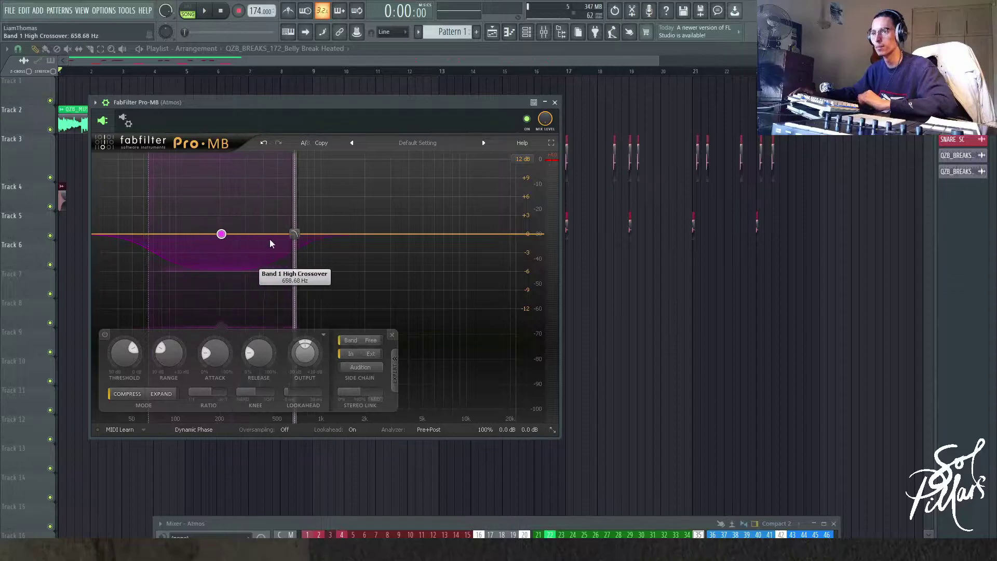
pyautogui.moveTo(149, 234); pyautogui.dragTo(94, 233)
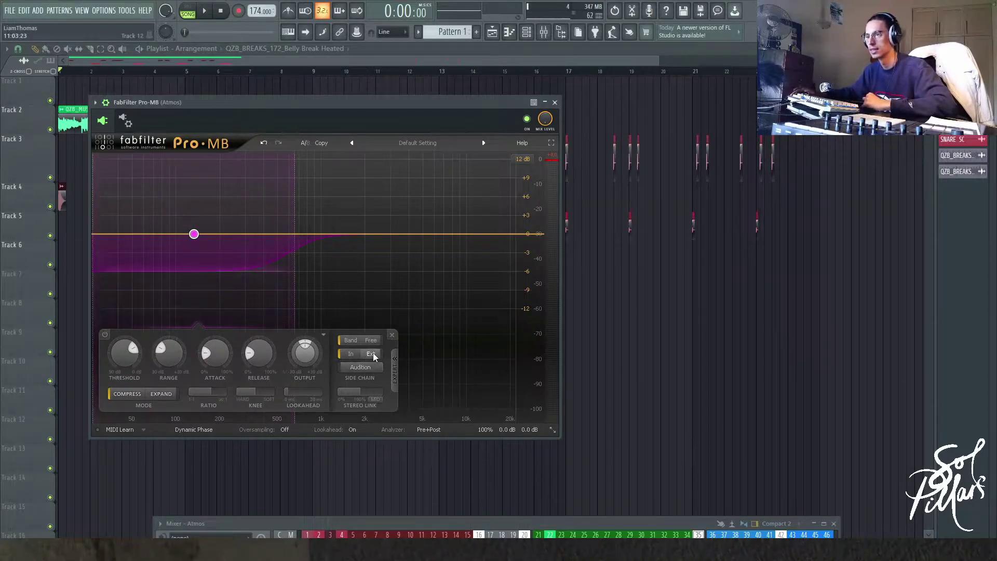
# Switch the new band to the external side chain, lower its threshold, set the high crossover to about 502 Hz, and deepen its range.
pyautogui.moveTo(146, 434); pyautogui.dragTo(167, 451)
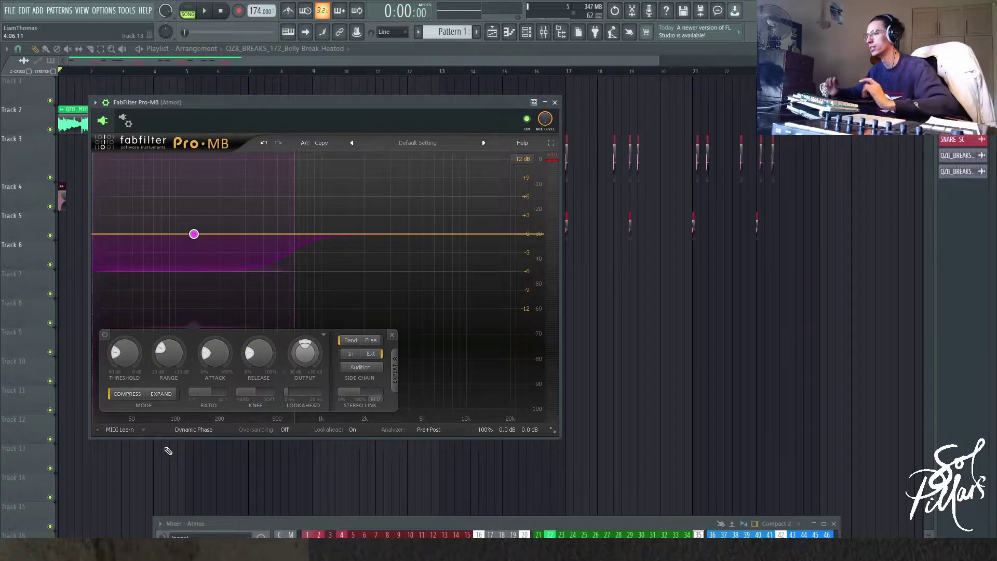
pyautogui.moveTo(293, 213); pyautogui.dragTo(277, 213)
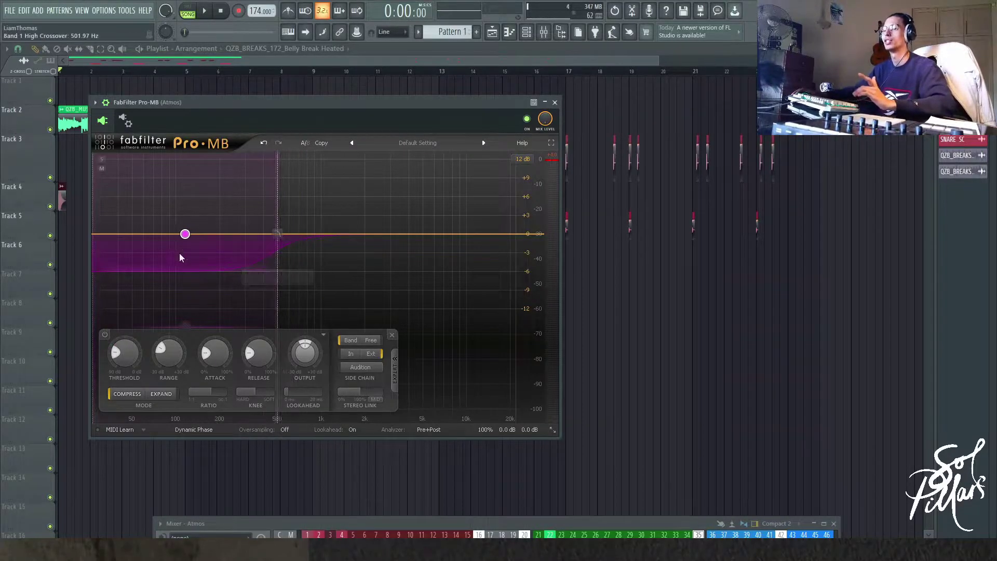
pyautogui.moveTo(180, 351); pyautogui.dragTo(203, 513)
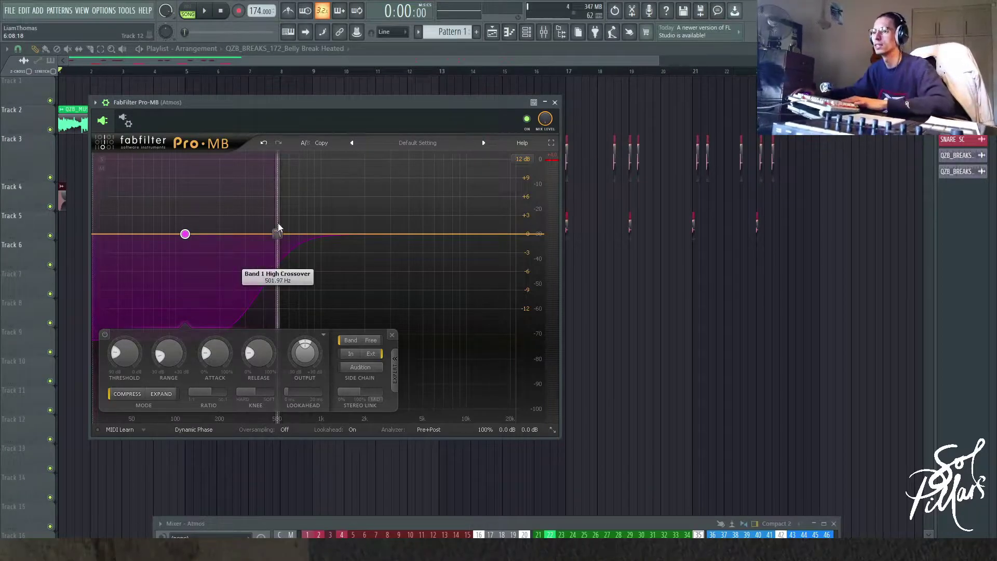
# Widen the band across the full spectrum, shorten its attack and lengthen its release, and play the arrangement to hear the ducking.
pyautogui.moveTo(278, 228); pyautogui.dragTo(633, 268)
pyautogui.moveTo(285, 354); pyautogui.dragTo(321, 405)
pyautogui.moveTo(328, 353); pyautogui.dragTo(328, 270)
pyautogui.press('space')
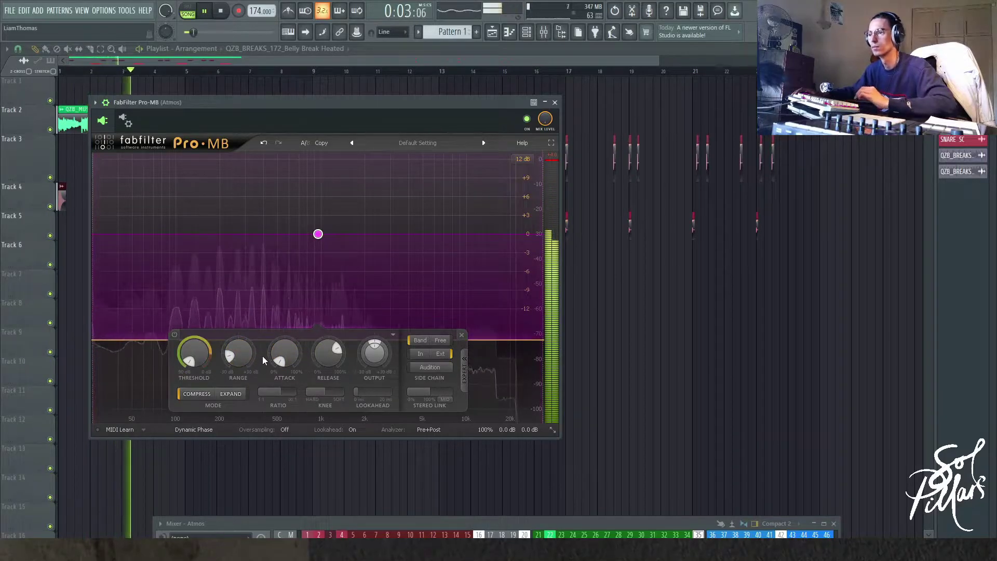
pyautogui.press('space')
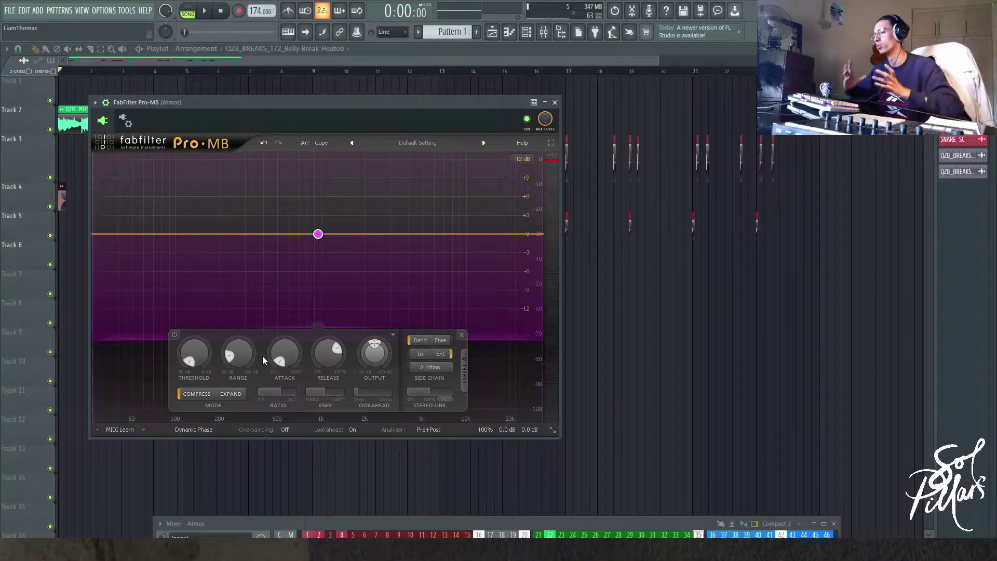
# Move the Pro-MB editor away from the clips and limit the band to frequencies below about 439 Hz.
pyautogui.moveTo(261, 102); pyautogui.dragTo(397, 98)
pyautogui.moveTo(677, 219); pyautogui.dragTo(400, 219)
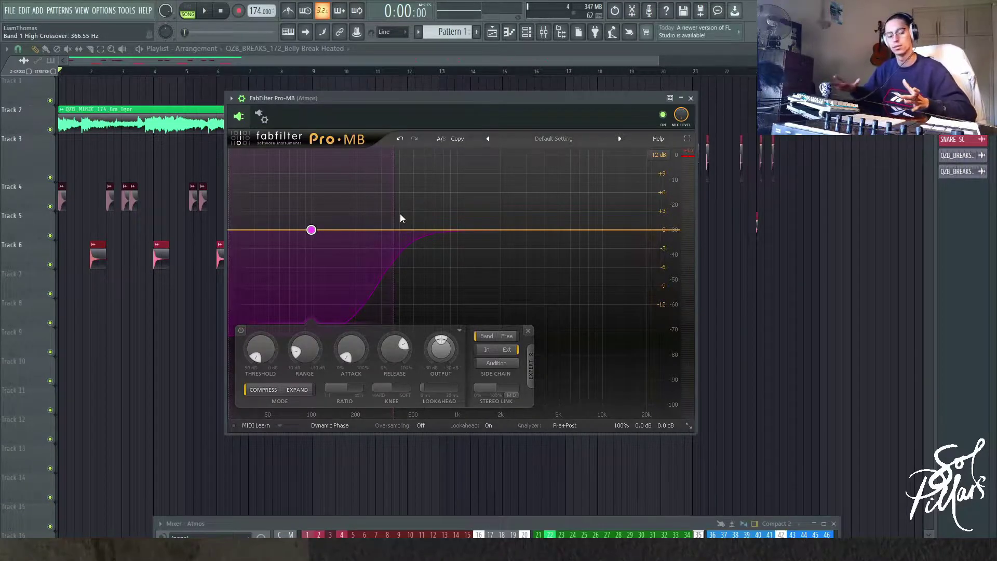
pyautogui.moveTo(400, 219); pyautogui.dragTo(405, 205)
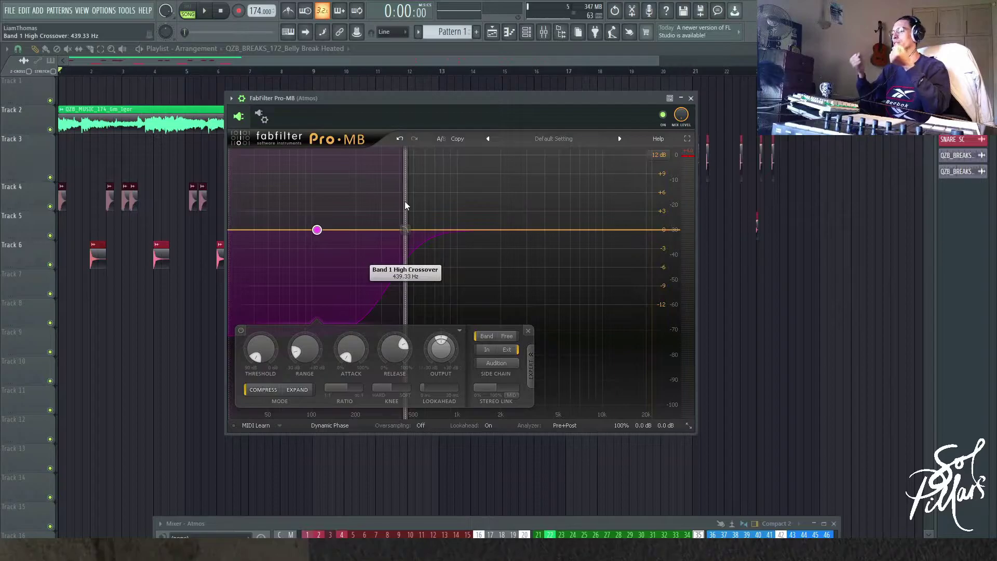
# Raise the band's low crossover and extend its high crossover to about 953 Hz so it covers the midrange.
pyautogui.moveTo(230, 219); pyautogui.dragTo(306, 216)
pyautogui.moveTo(404, 211); pyautogui.dragTo(430, 211)
pyautogui.moveTo(375, 230); pyautogui.dragTo(392, 229)
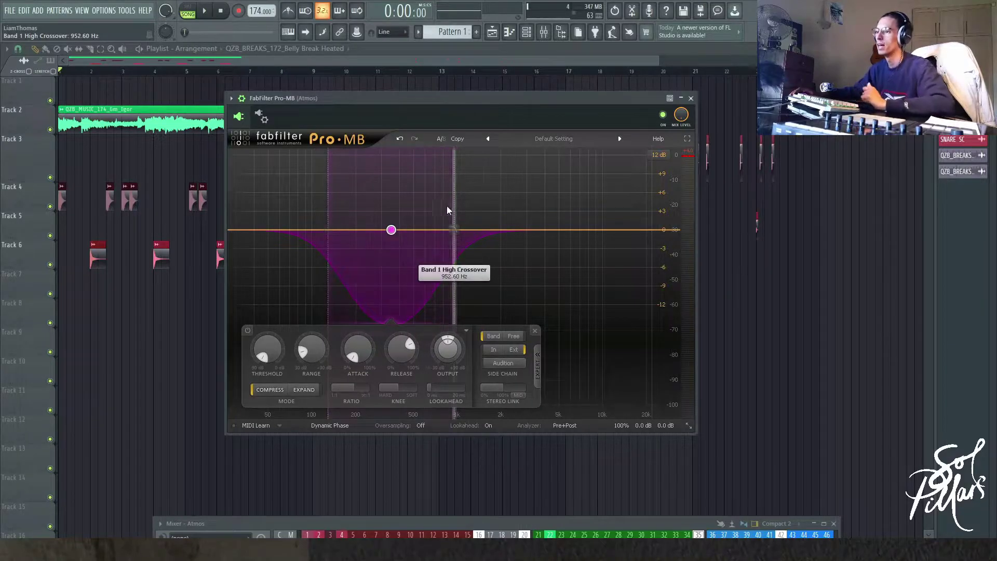
# During playback, lower the band's low crossover to about 75 Hz, shorten its release, and raise its threshold.
pyautogui.press('space')
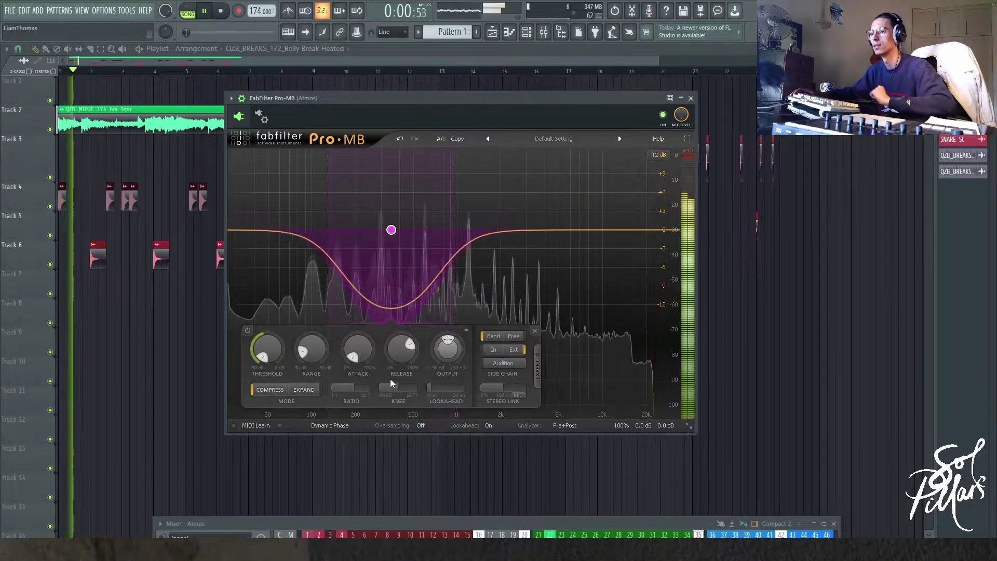
pyautogui.moveTo(327, 210); pyautogui.dragTo(294, 218)
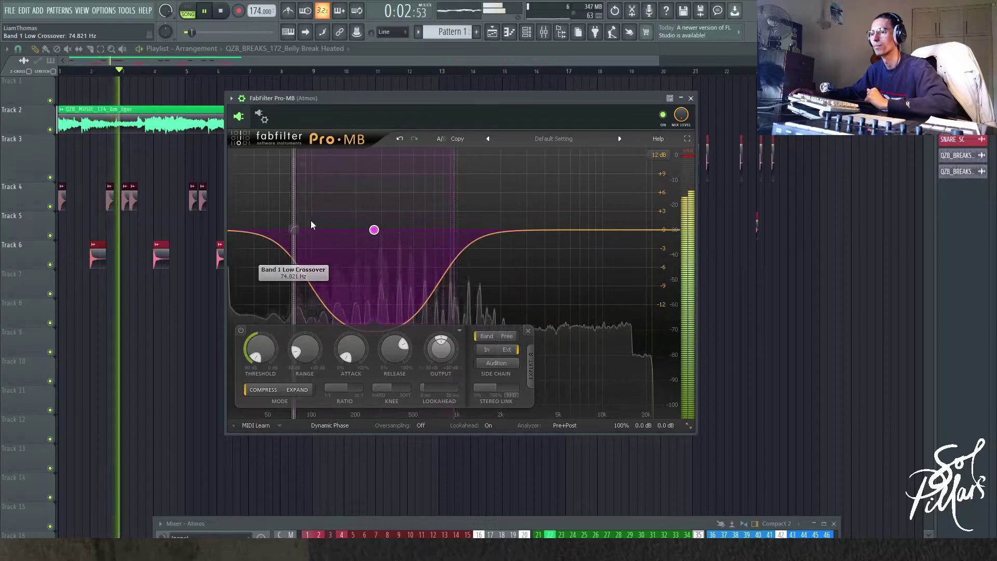
pyautogui.moveTo(391, 356); pyautogui.dragTo(397, 406)
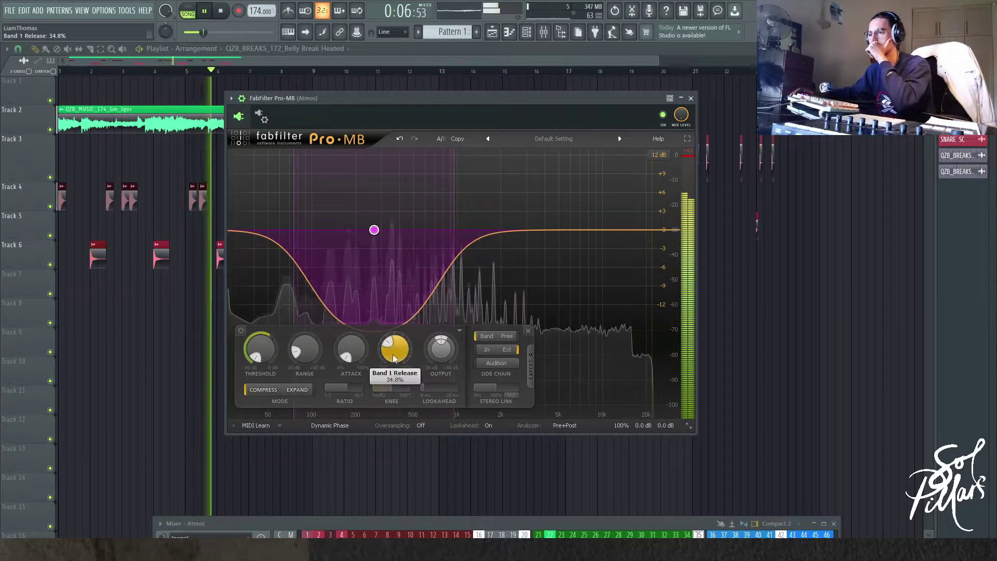
pyautogui.moveTo(394, 352); pyautogui.dragTo(391, 381)
pyautogui.moveTo(261, 355); pyautogui.dragTo(261, 312)
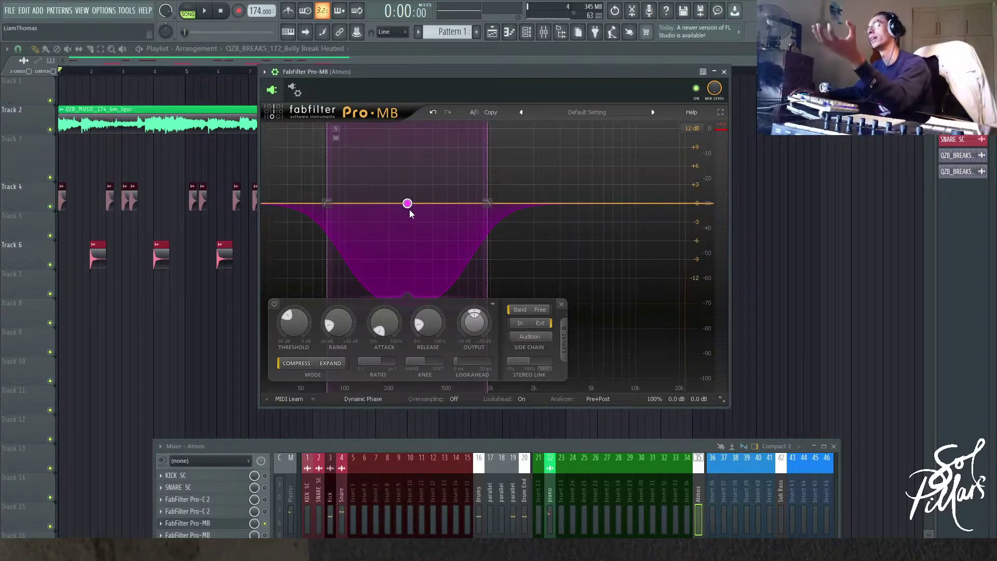
# Centre the band at about 280 Hz, pull its high crossover down to about 821 Hz, and deselect it.
pyautogui.moveTo(406, 207)
pyautogui.moveTo(405, 206); pyautogui.dragTo(410, 207)
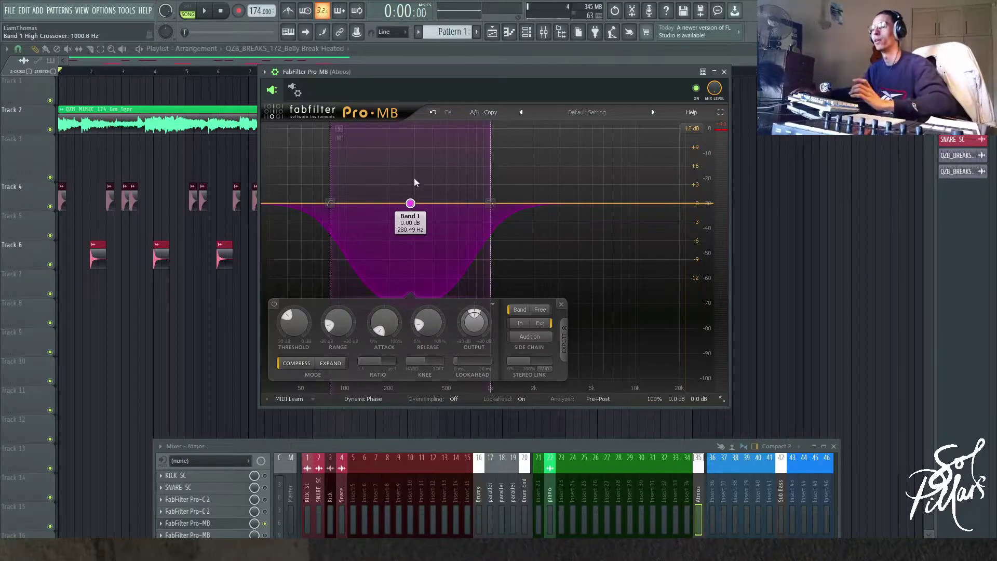
pyautogui.moveTo(489, 159); pyautogui.dragTo(478, 159)
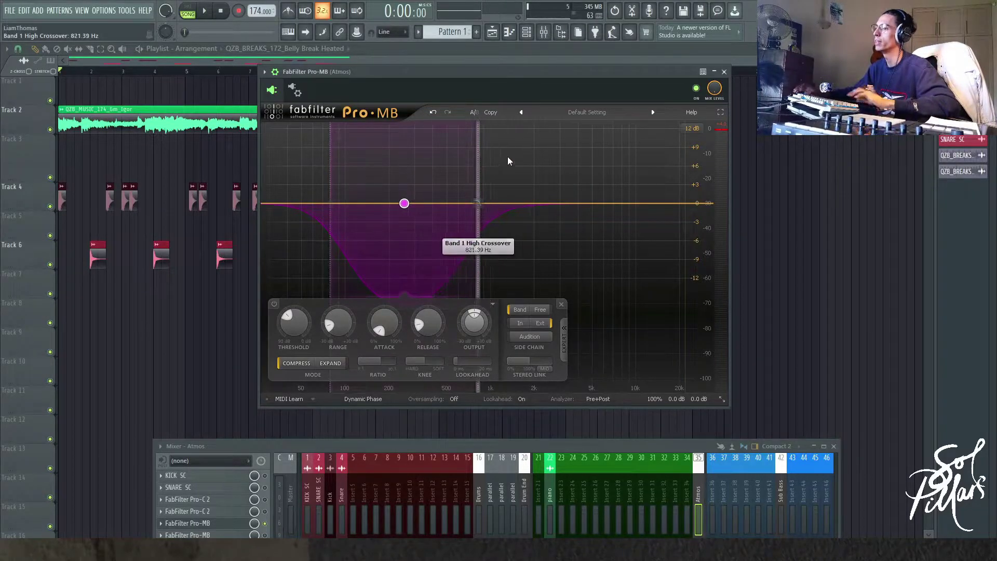
pyautogui.click(671, 204)
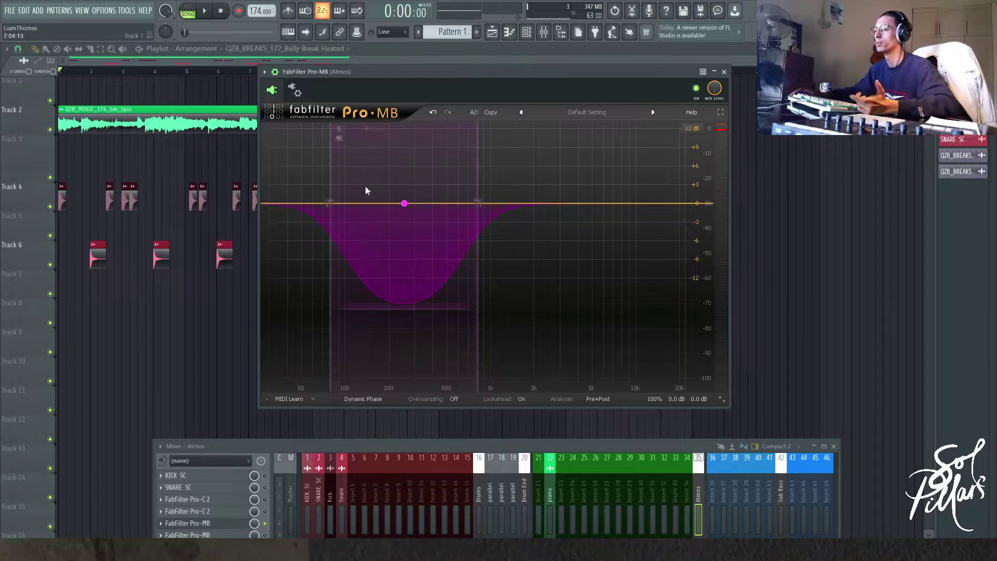
# Shift the first Pro-MB's band slightly higher, and raise the second Pro-MB's low crossover to about 435 Hz.
pyautogui.moveTo(405, 203); pyautogui.dragTo(424, 204)
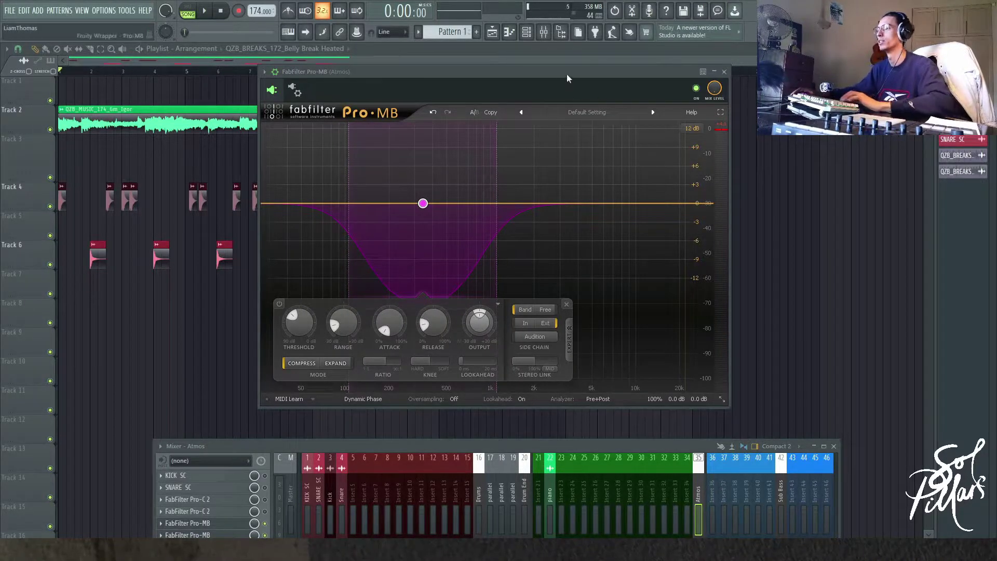
pyautogui.moveTo(567, 78); pyautogui.dragTo(358, 74)
pyautogui.click(187, 535)
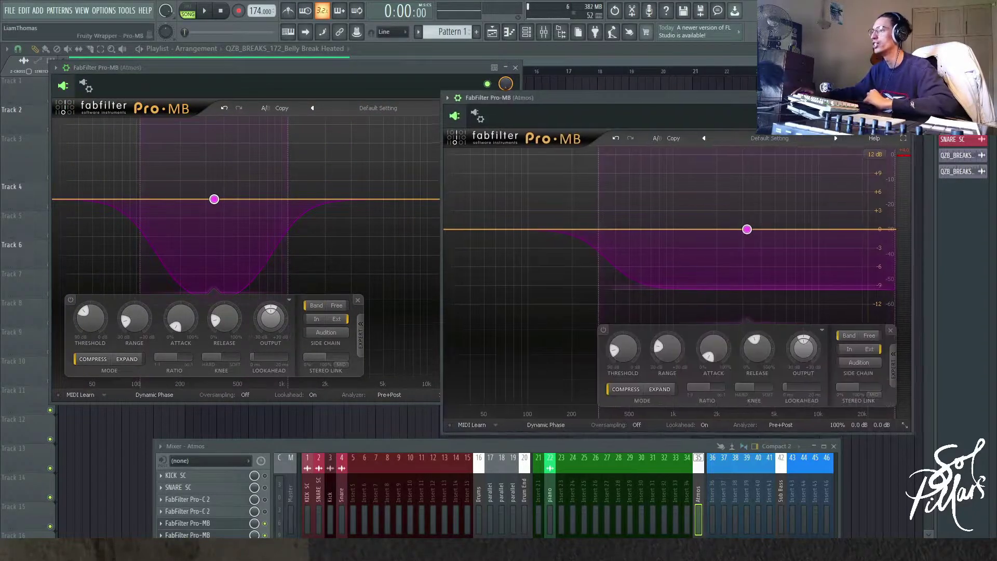
pyautogui.moveTo(520, 94); pyautogui.dragTo(457, 79)
pyautogui.moveTo(535, 184); pyautogui.dragTo(560, 177)
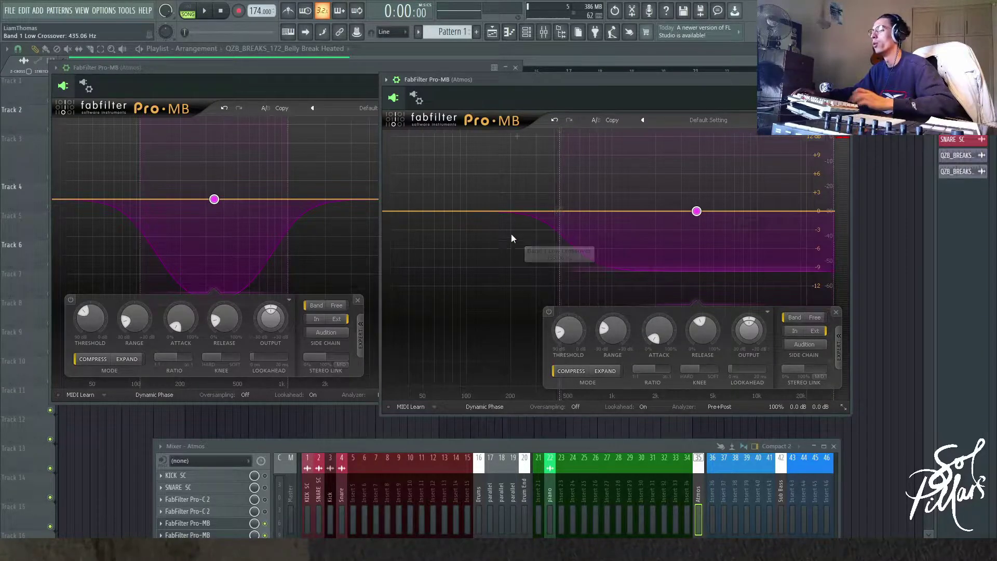
# Load FabFilter Pro-Q 3 in slot 3 of the Snare mixer track and play the loop to view its spectrum.
pyautogui.click(343, 484)
pyautogui.moveTo(361, 447); pyautogui.dragTo(361, 382)
pyautogui.click(162, 434)
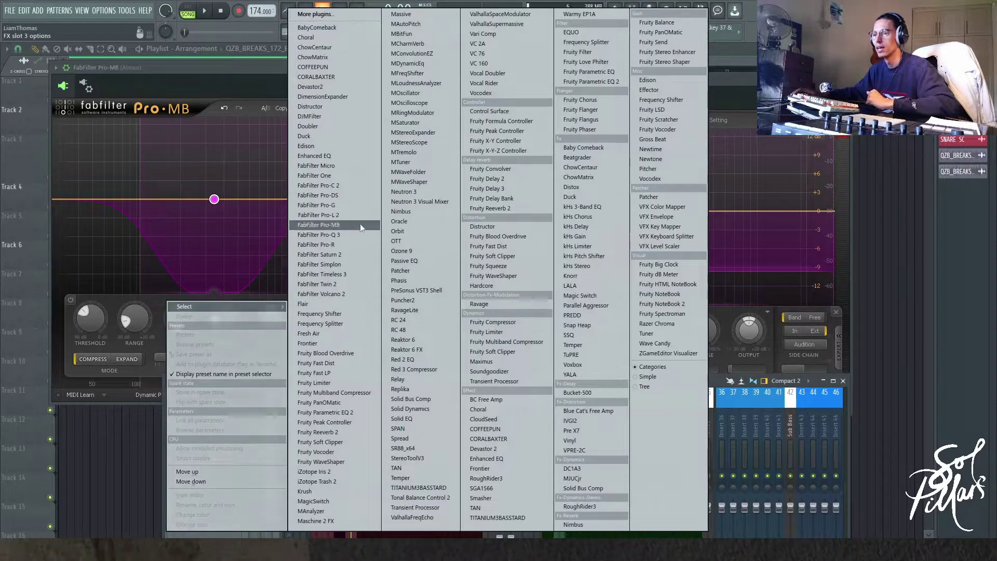
pyautogui.click(361, 235)
pyautogui.press('space')
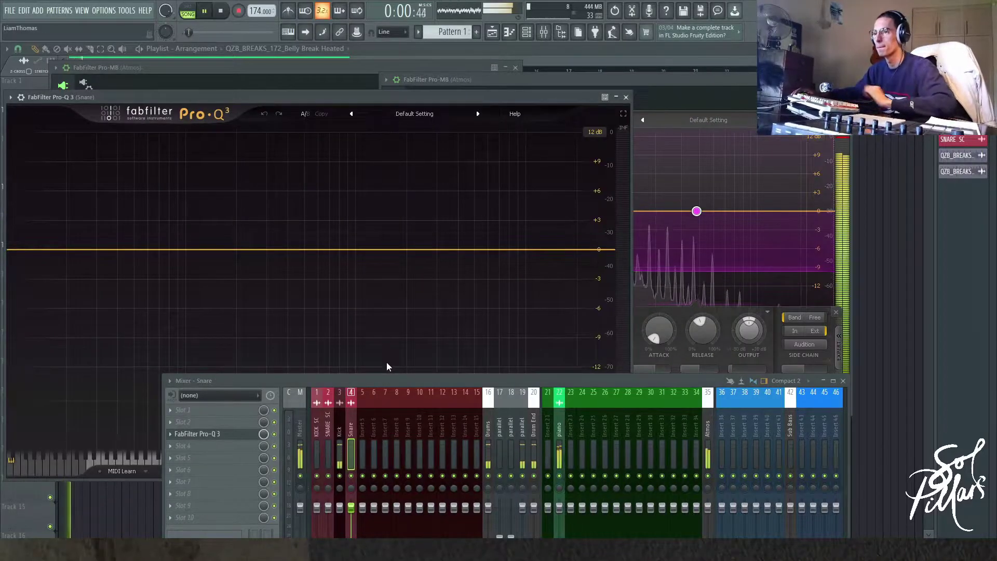
pyautogui.moveTo(385, 380); pyautogui.dragTo(382, 471)
pyautogui.press('space')
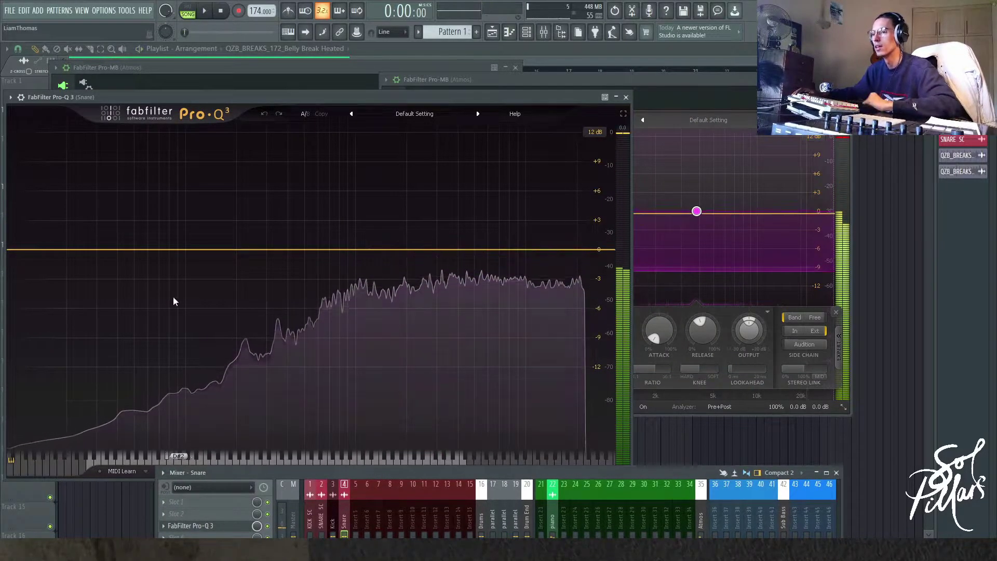
# Try a low-frequency band in the snare's Pro-Q 3 and examine the snare's spectrum during playback.
pyautogui.doubleClick(31, 250)
pyautogui.moveTo(32, 249); pyautogui.dragTo(92, 245)
pyautogui.click(118, 205)
pyautogui.press('space')
pyautogui.moveTo(232, 195); pyautogui.dragTo(593, 417)
pyautogui.press('space')
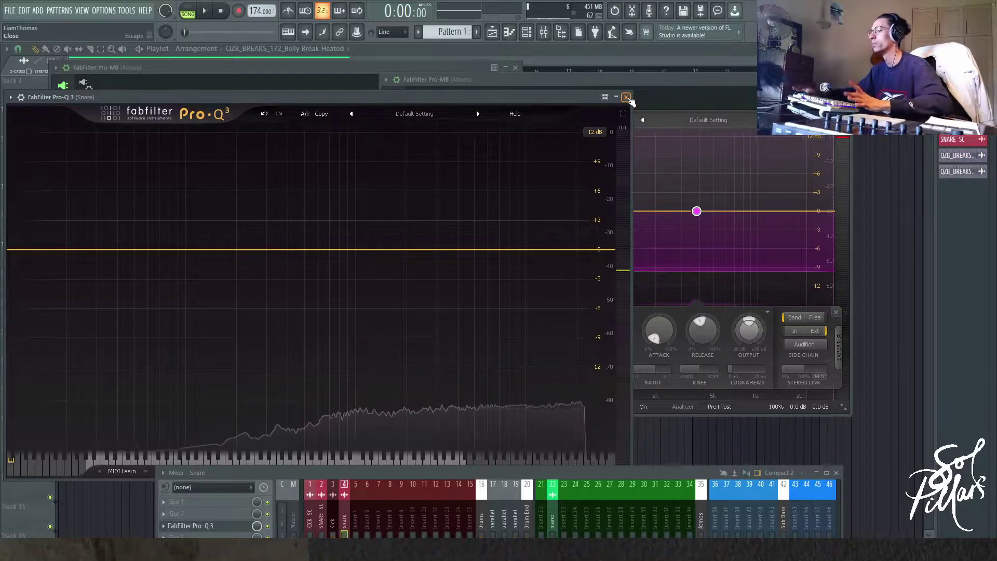
# Close the snare's Pro-Q 3 and set the second Pro-MB's low crossover to about 768 Hz while listening.
pyautogui.click(627, 97)
pyautogui.moveTo(557, 181); pyautogui.dragTo(602, 185)
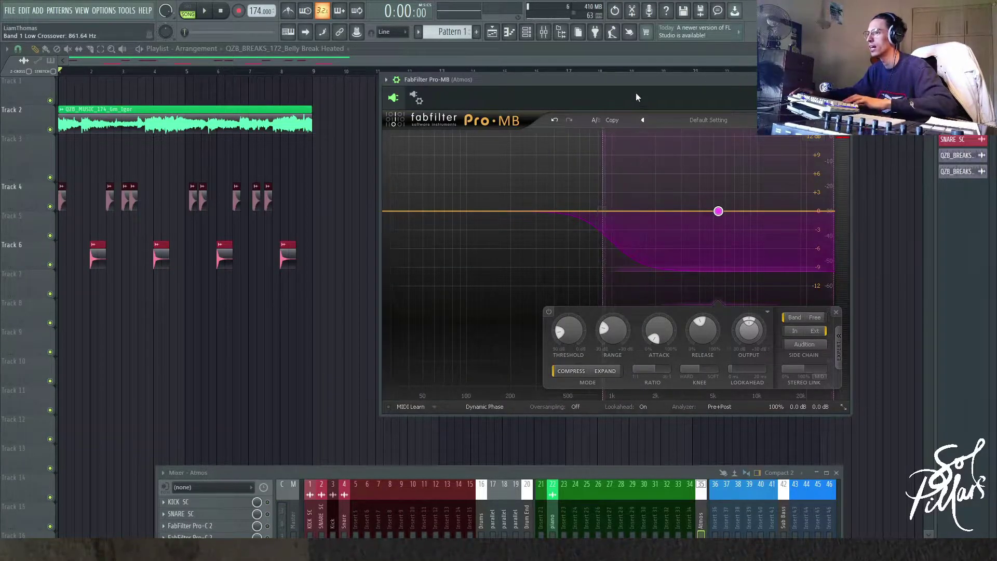
pyautogui.moveTo(631, 78); pyautogui.dragTo(521, 66)
pyautogui.press('space')
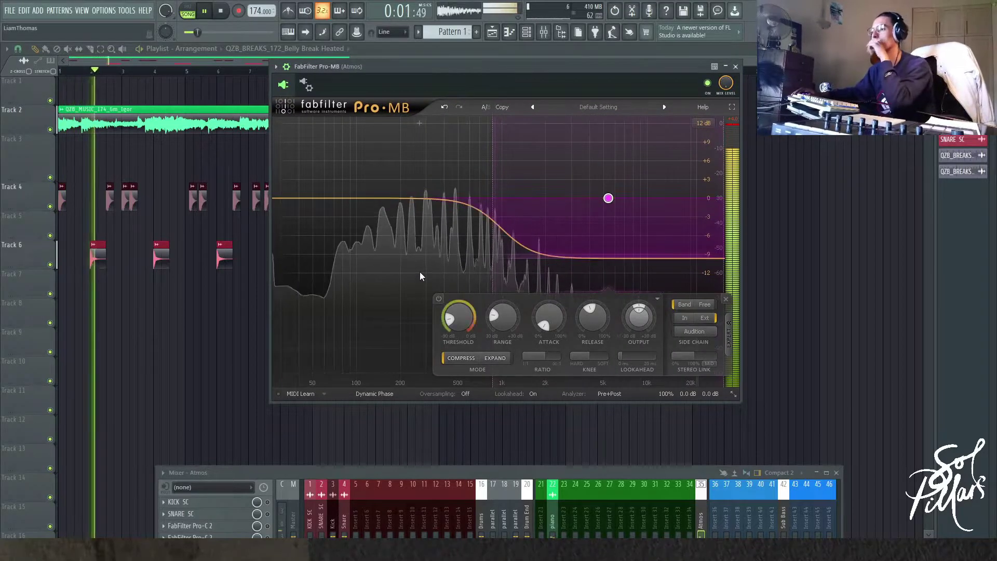
pyautogui.moveTo(495, 197); pyautogui.dragTo(486, 201)
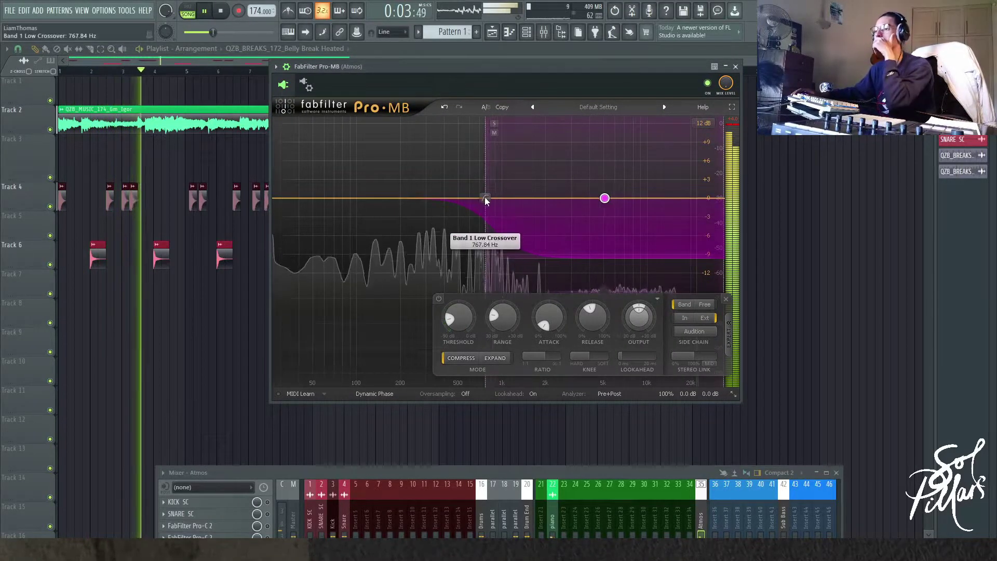
pyautogui.press('space')
# Bring up both Pro-MB editors on the Atmos channel and lower the second one's low crossover to about 646 Hz.
pyautogui.moveTo(344, 472); pyautogui.dragTo(387, 378)
pyautogui.click(260, 457)
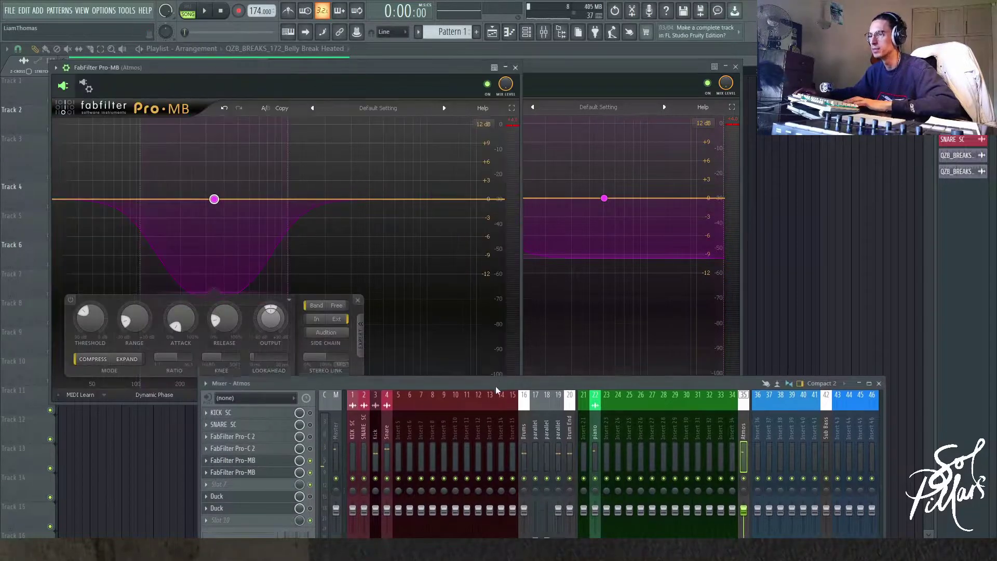
pyautogui.moveTo(496, 386); pyautogui.dragTo(474, 453)
pyautogui.click(653, 345)
pyautogui.moveTo(484, 184); pyautogui.dragTo(472, 179)
pyautogui.moveTo(405, 164); pyautogui.dragTo(488, 273)
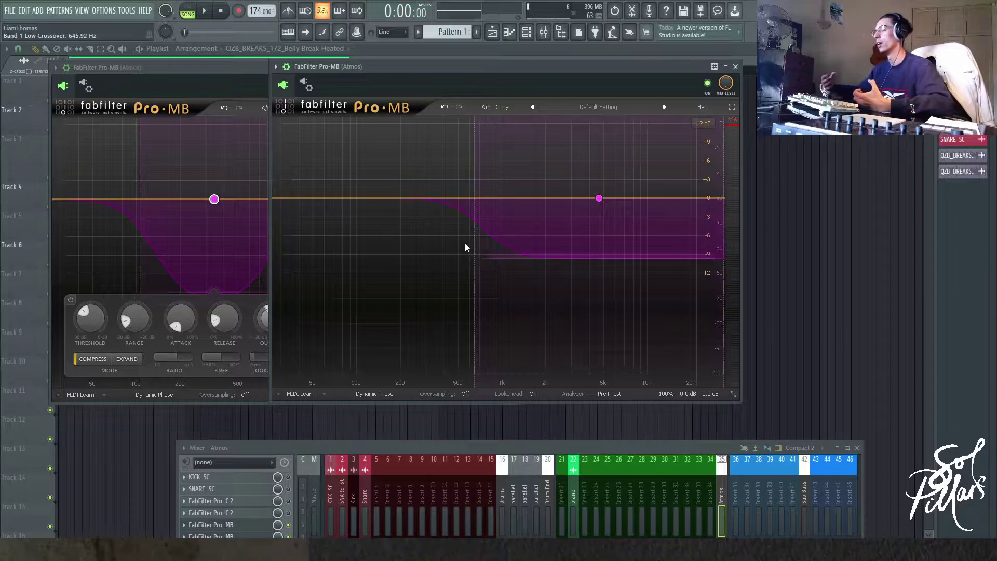
# Extend the second Pro-MB's band down to between 100 and 200 Hz and set its range to about -11.5 dB during playback.
pyautogui.moveTo(472, 178); pyautogui.dragTo(383, 174)
pyautogui.press('space')
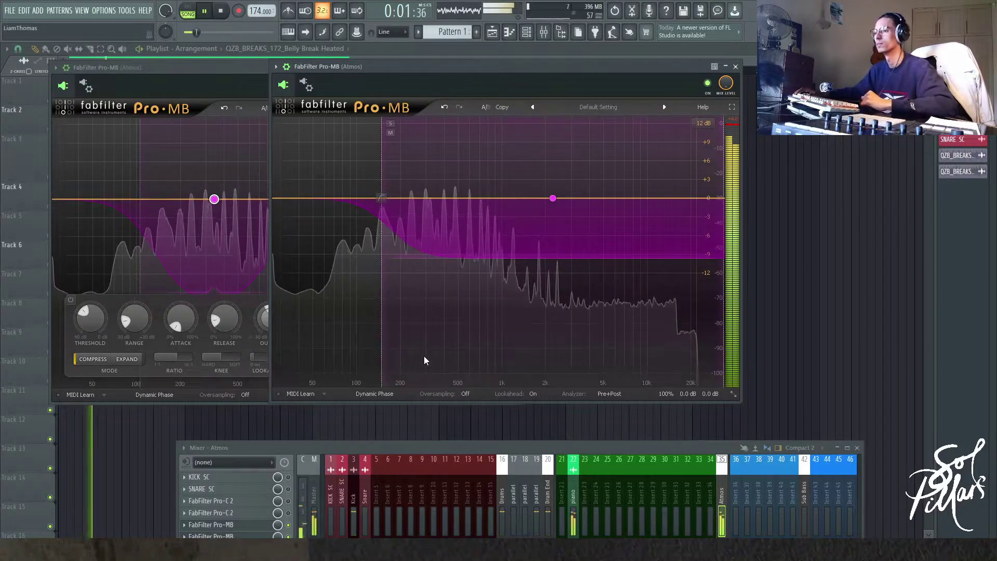
pyautogui.click(551, 199)
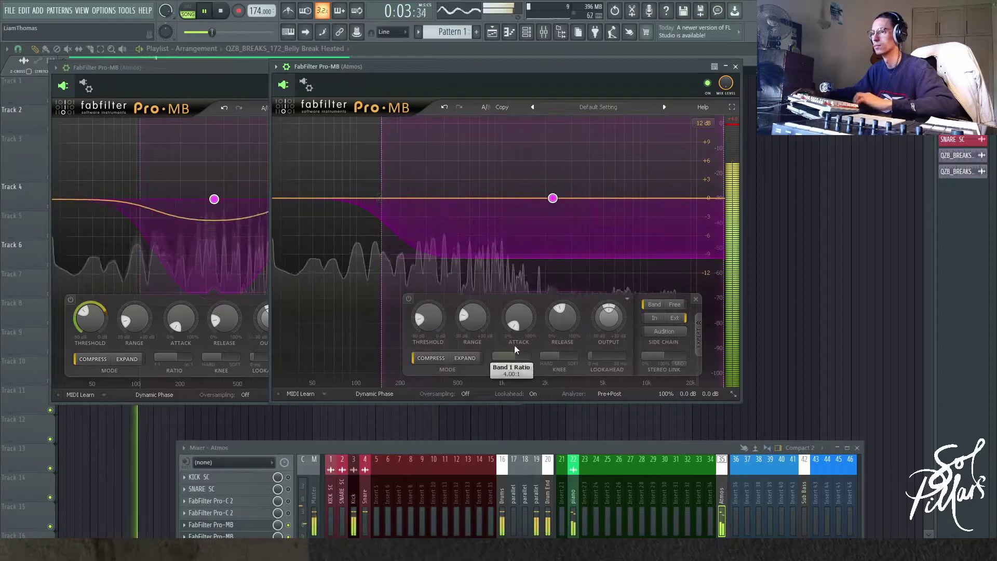
pyautogui.moveTo(472, 318); pyautogui.dragTo(472, 325)
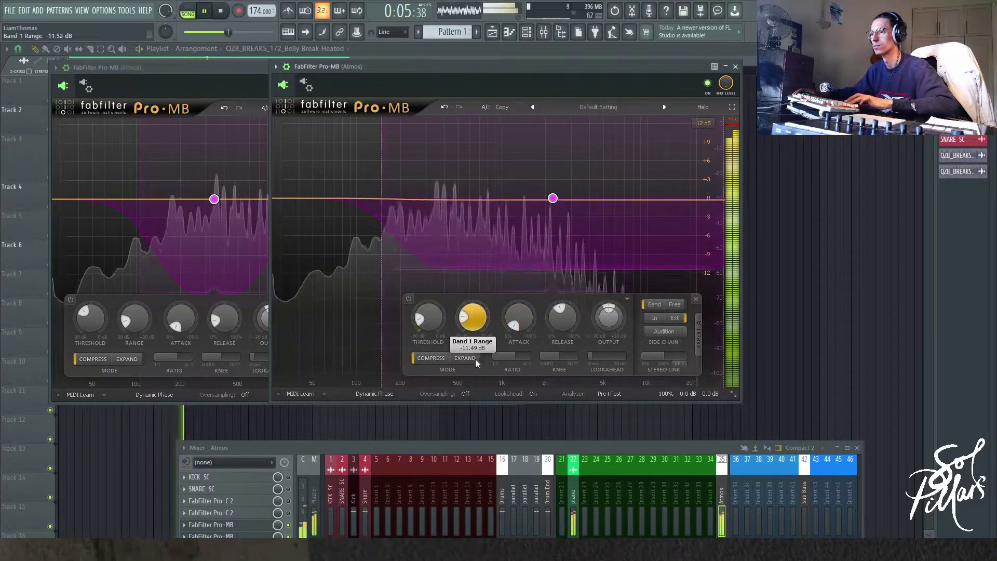
pyautogui.press('Escape')
# Raise the stereo link of the broad Pro-MB band into its Mid-only range and listen to the loop.
pyautogui.moveTo(307, 73); pyautogui.dragTo(532, 73)
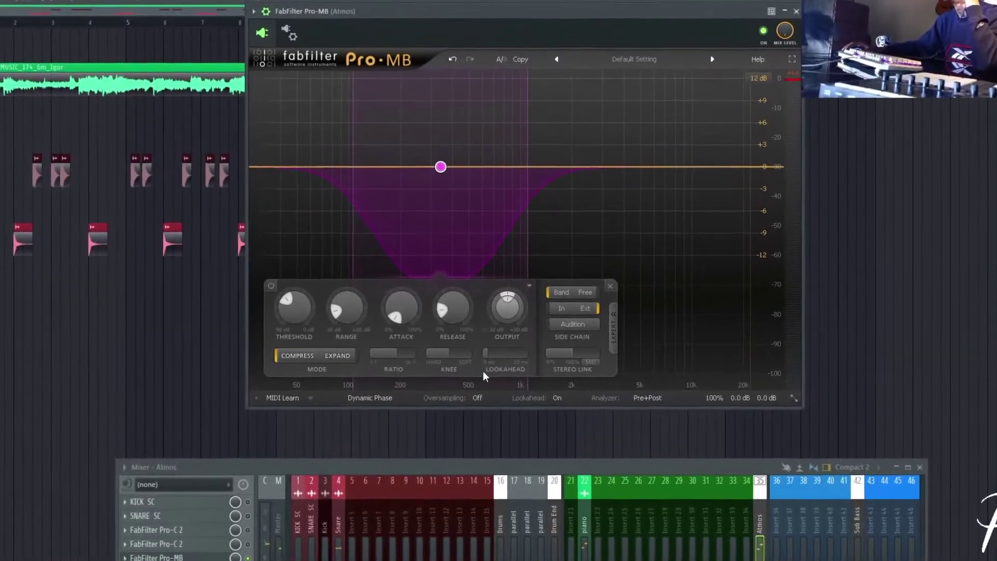
pyautogui.moveTo(590, 360)
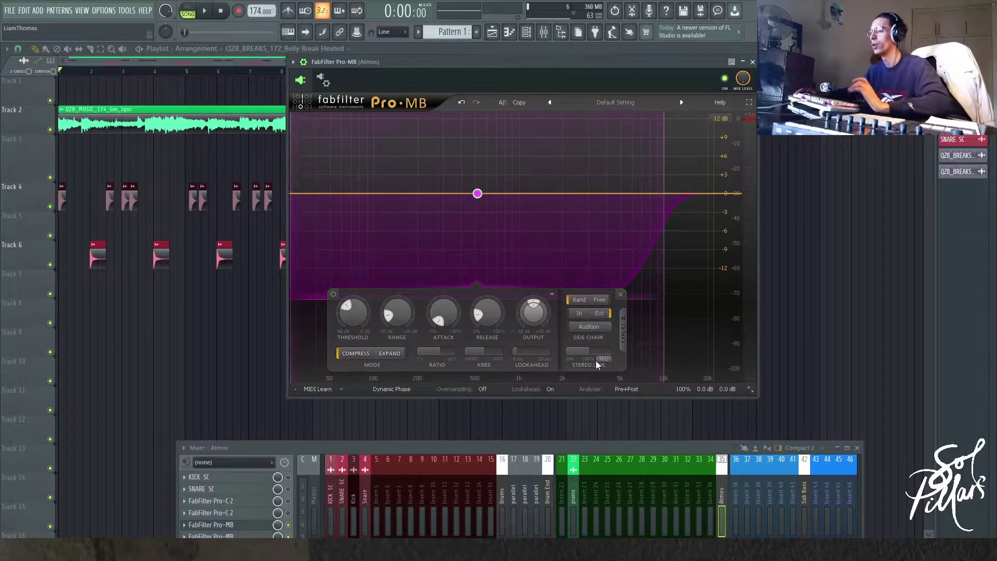
pyautogui.moveTo(668, 367); pyautogui.dragTo(686, 369)
pyautogui.press('space')
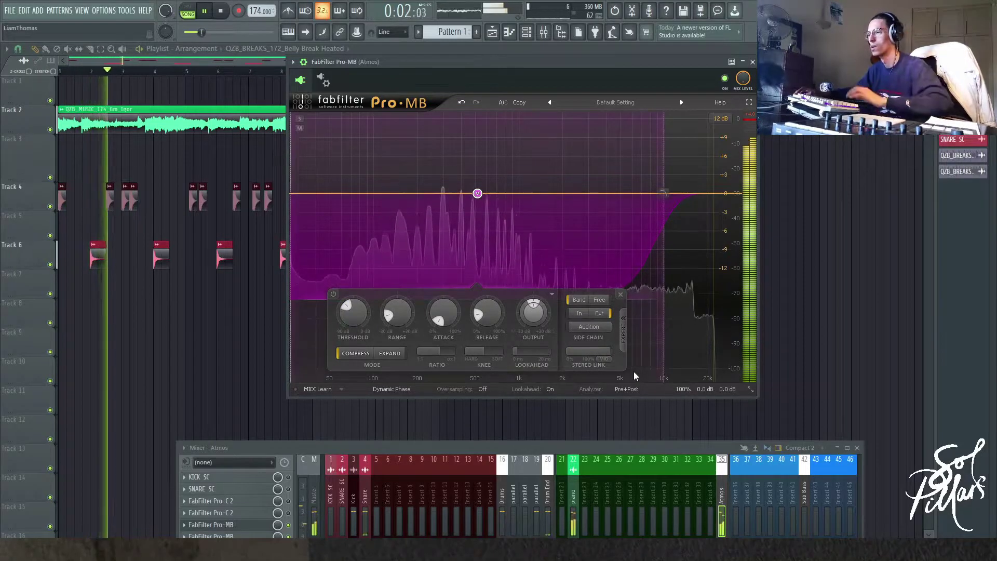
pyautogui.press('space')
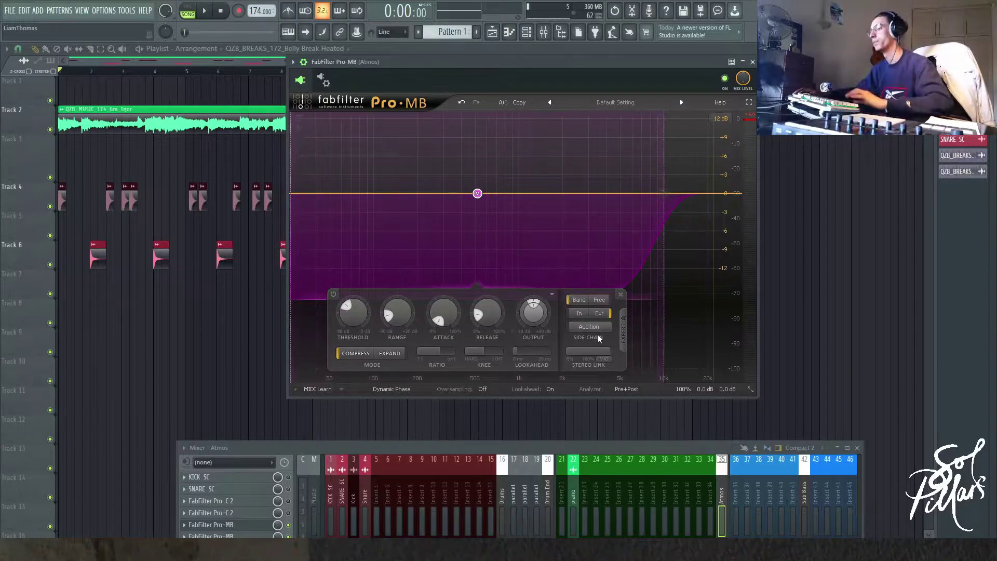
# Switch the band's stereo link to Side and lower its threshold to about -74.75 dB during playback.
pyautogui.click(605, 360)
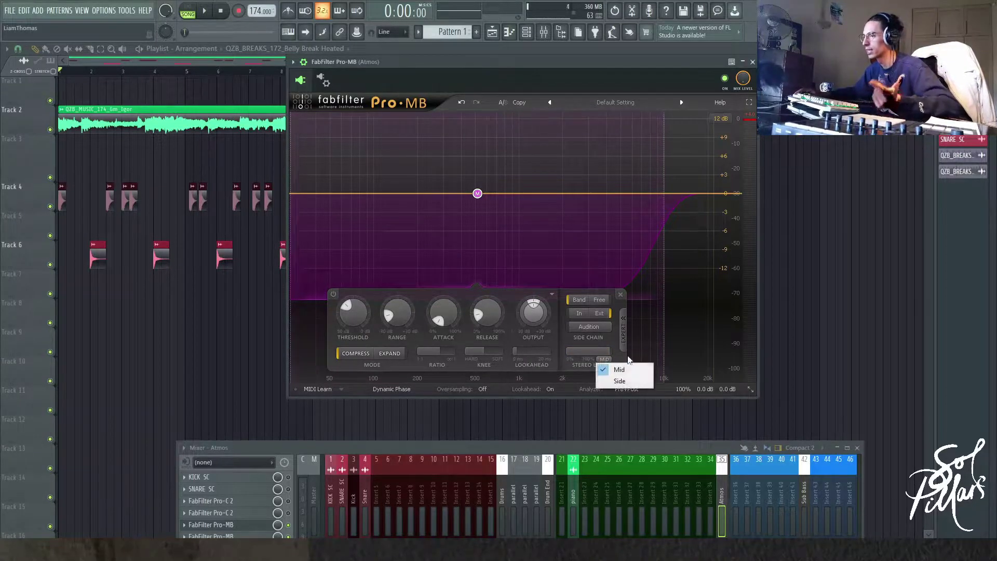
pyautogui.click(621, 381)
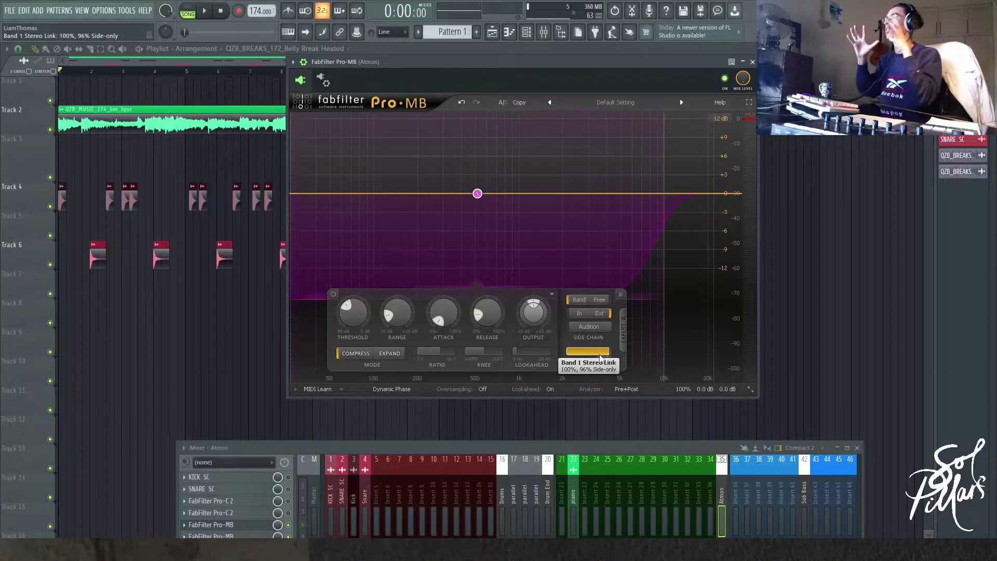
pyautogui.press('space')
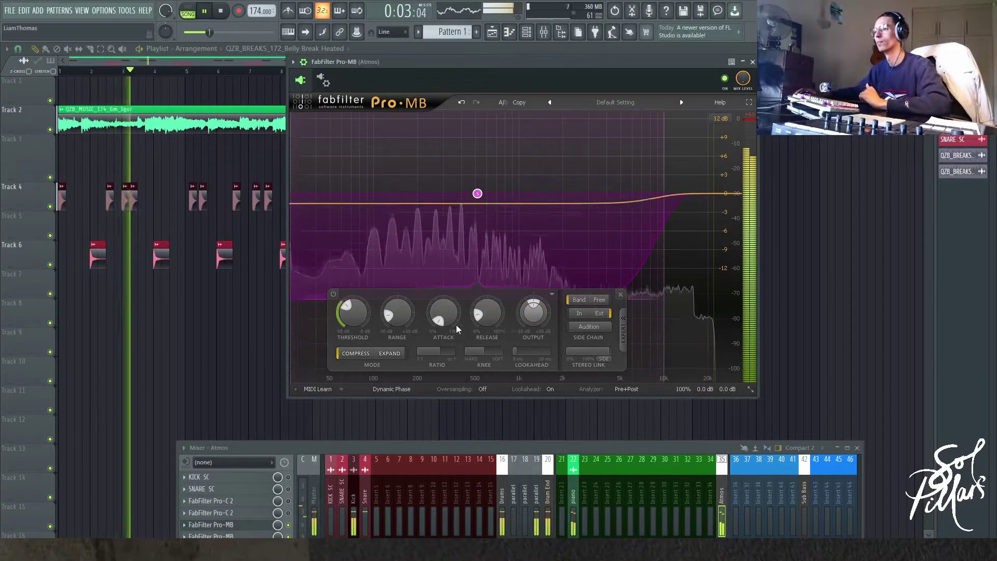
pyautogui.moveTo(352, 315); pyautogui.dragTo(369, 353)
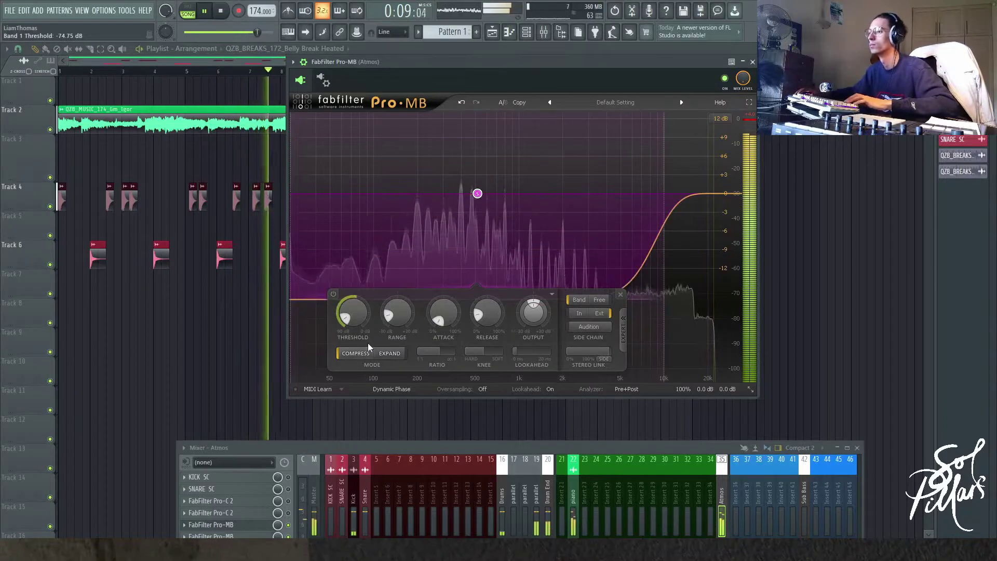
pyautogui.press('space')
# Switch the band's stereo link to Mid, listen to the loop, and close the Pro-MB editor.
pyautogui.click(604, 359)
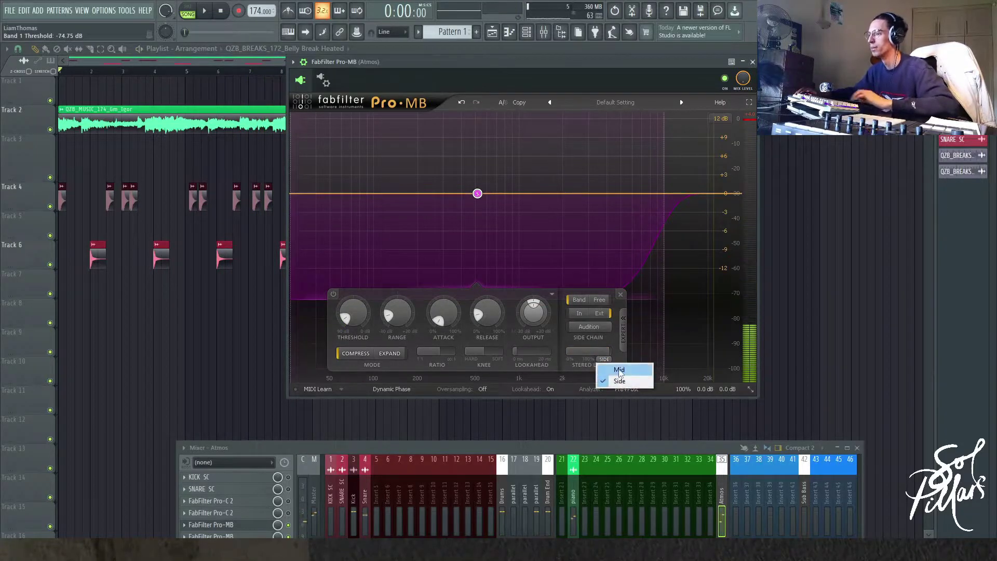
pyautogui.click(619, 369)
pyautogui.press('space')
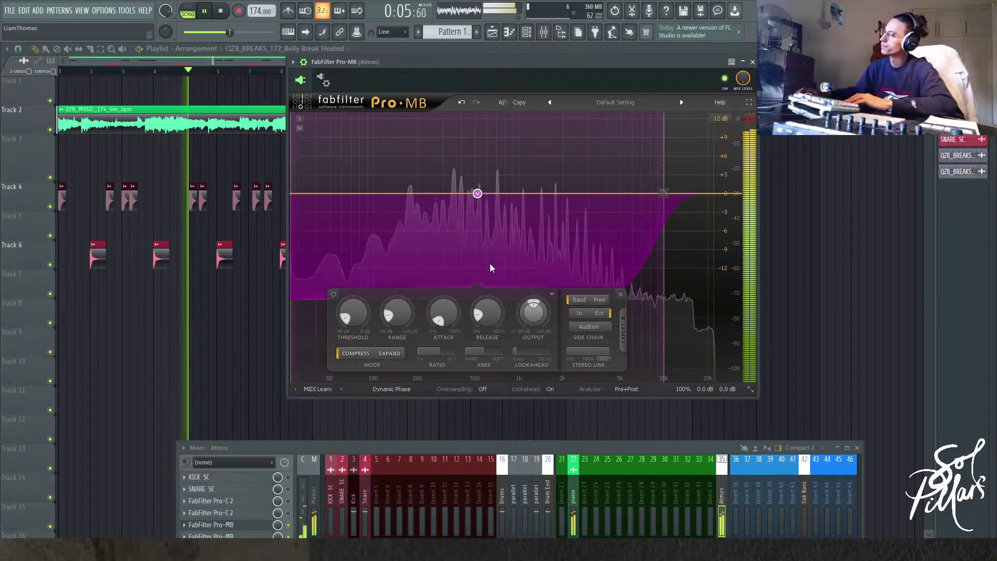
pyautogui.press('space')
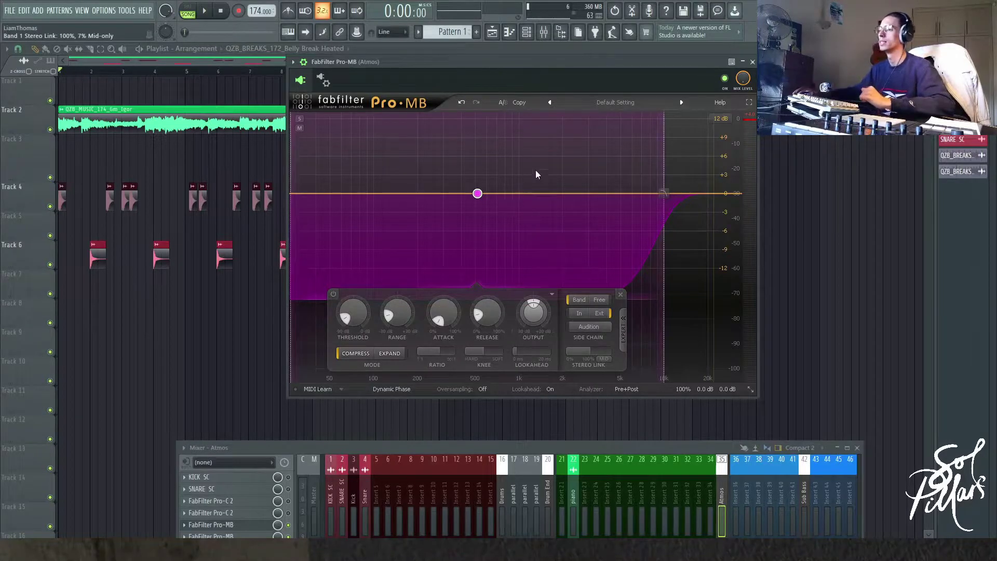
pyautogui.click(752, 61)
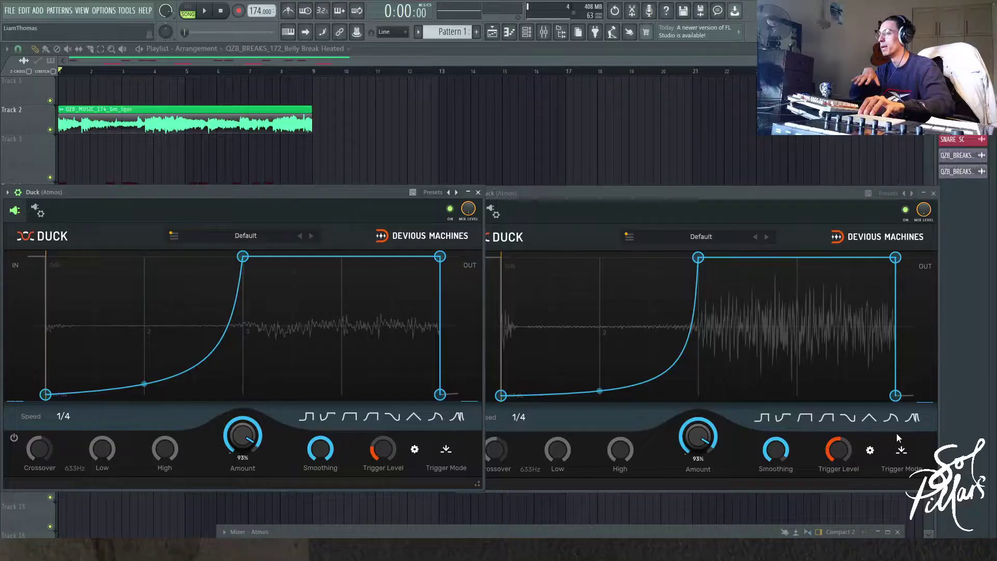
# Arrange the two Duck editors side by side and show the mixer beneath them.
pyautogui.moveTo(143, 193)
pyautogui.mouseDown()
pyautogui.moveTo(173, 150)
pyautogui.moveTo(155, 208)
pyautogui.mouseUp()
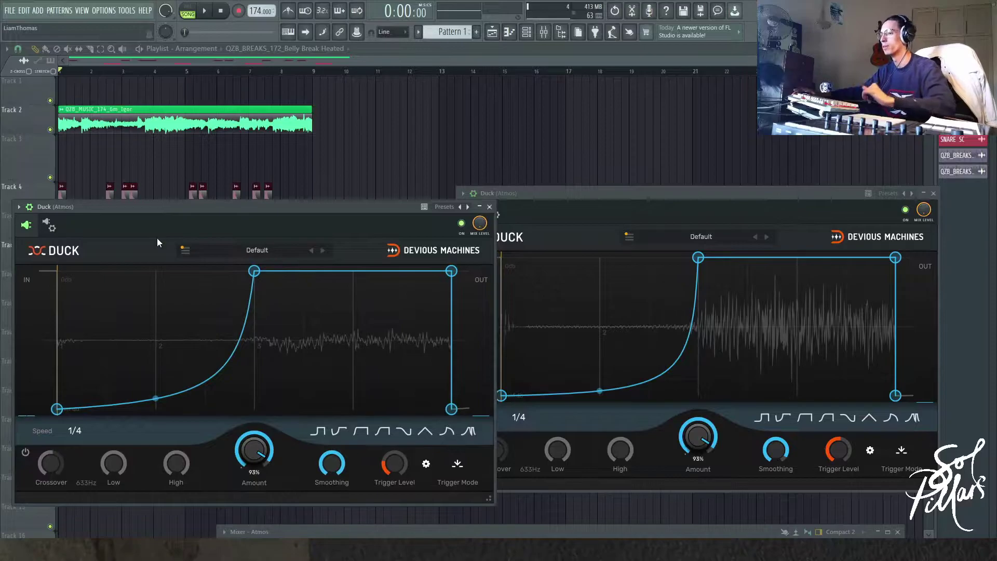
pyautogui.moveTo(252, 206); pyautogui.dragTo(295, 155)
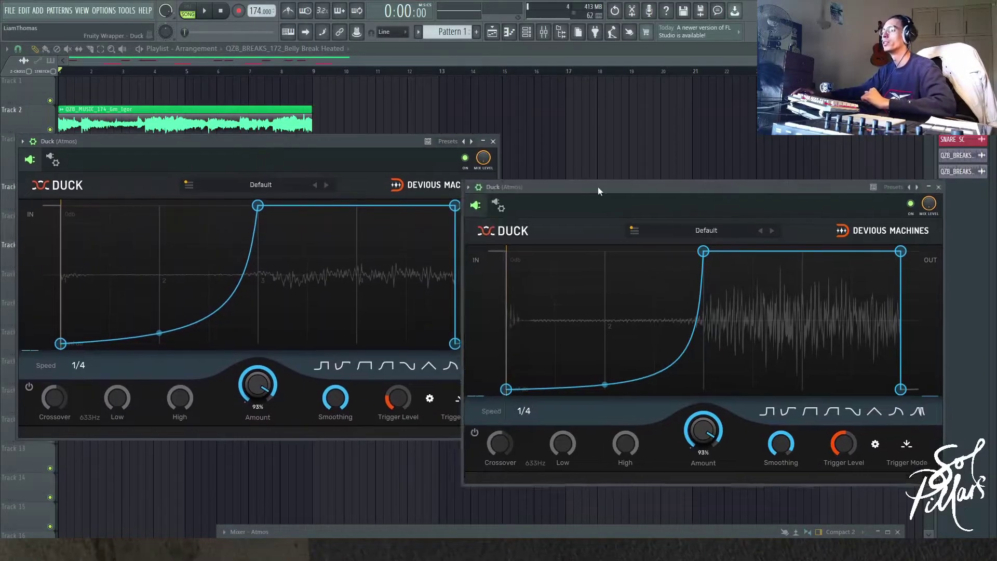
pyautogui.moveTo(594, 189); pyautogui.dragTo(618, 139)
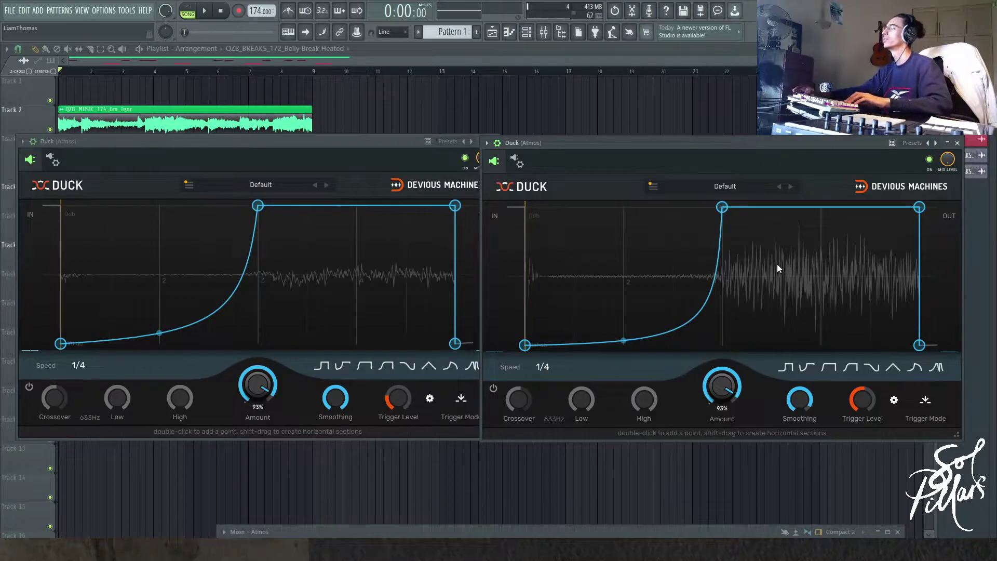
pyautogui.press('F9')
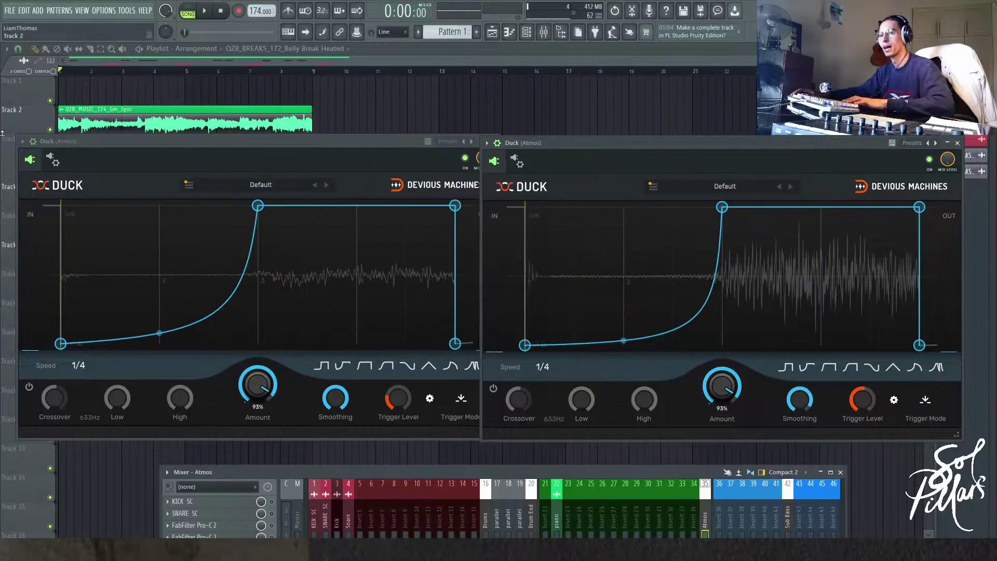
# Set the trigger mode of both Duck plugins to Sidechain and reposition their editors.
pyautogui.click(462, 399)
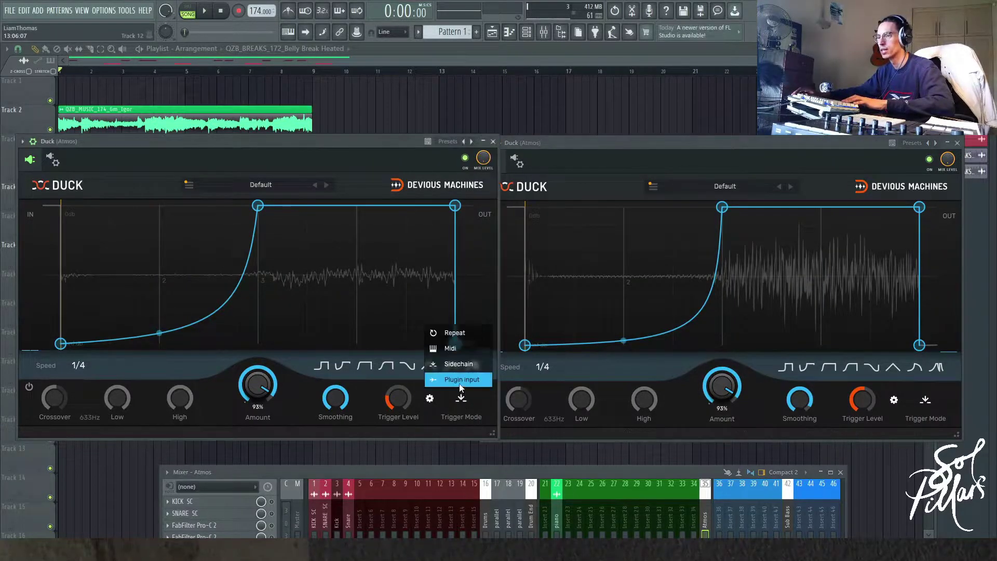
pyautogui.click(458, 364)
pyautogui.click(906, 415)
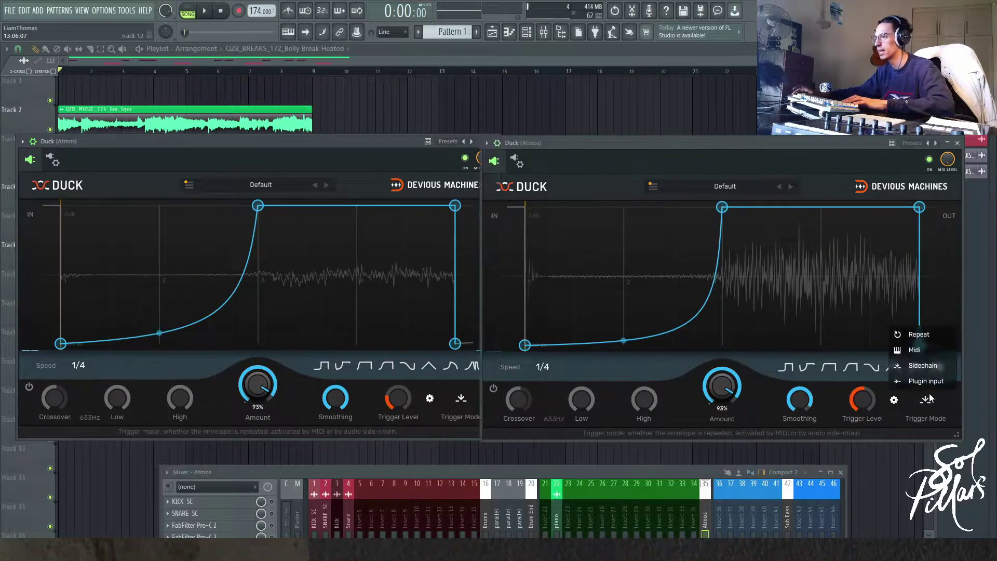
pyautogui.click(899, 363)
pyautogui.moveTo(621, 141); pyautogui.dragTo(679, 144)
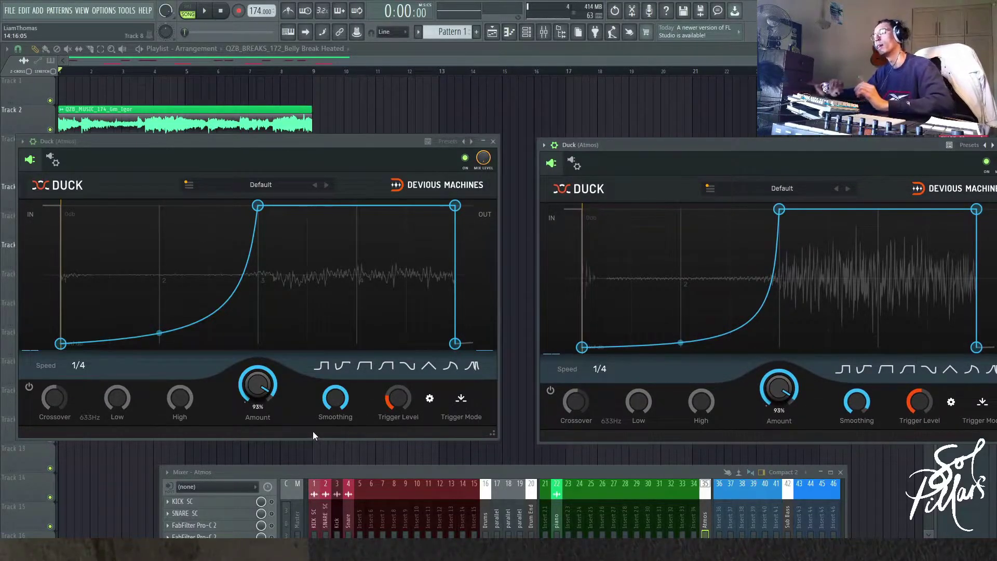
pyautogui.moveTo(225, 139); pyautogui.dragTo(313, 121)
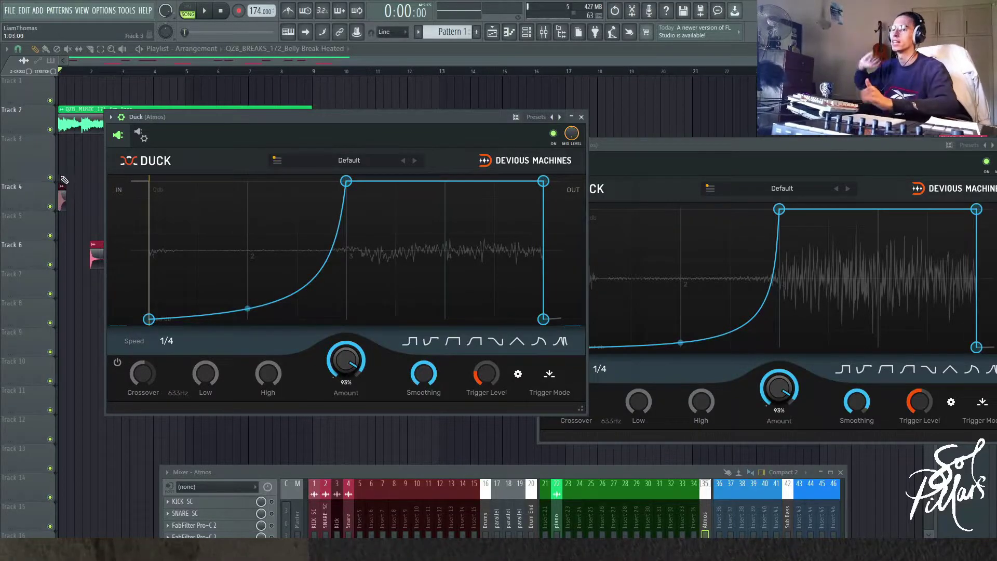
# Uncover the trigger clips in the playlist, bring the first Duck editor back, and flatten its release curve along the floor during playback.
pyautogui.moveTo(288, 155); pyautogui.dragTo(387, 399)
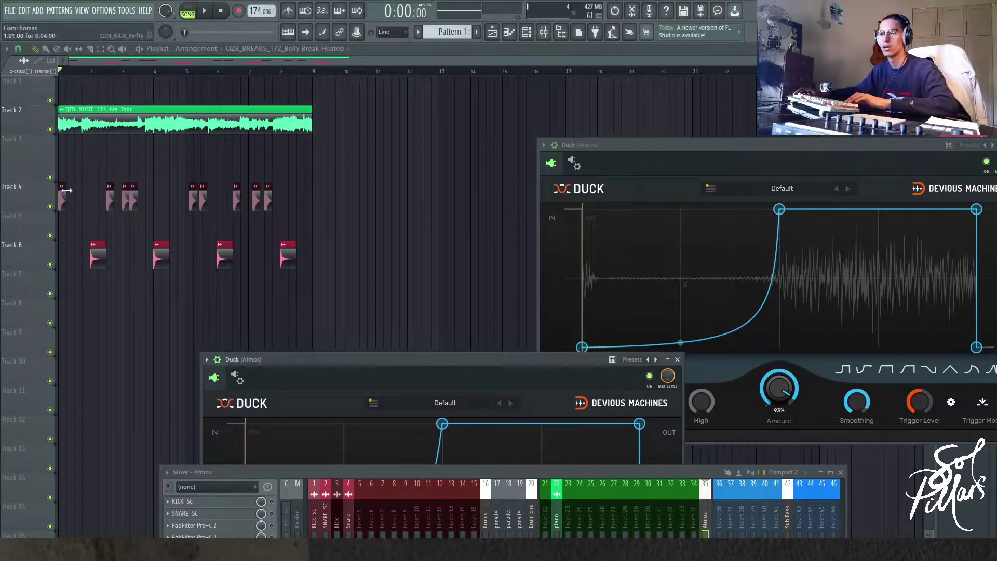
pyautogui.click(101, 251)
pyautogui.moveTo(362, 357); pyautogui.dragTo(276, 135)
pyautogui.moveTo(258, 328); pyautogui.dragTo(258, 348)
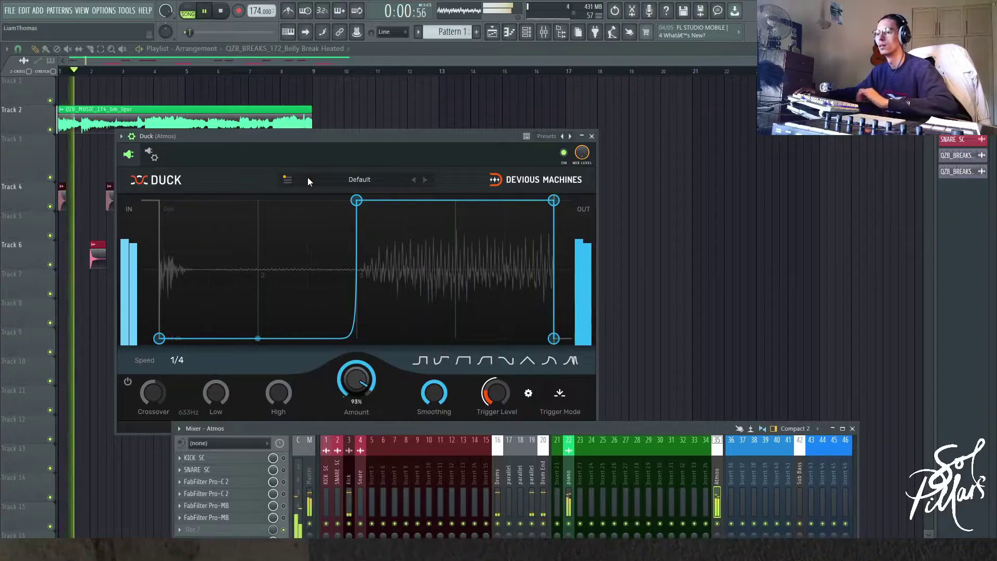
# Bend the Duck release curve into a fast early rise, set Amount to 100%, listen to the loop, and stop playback.
pyautogui.moveTo(347, 136); pyautogui.dragTo(409, 71)
pyautogui.moveTo(325, 270); pyautogui.dragTo(325, 140)
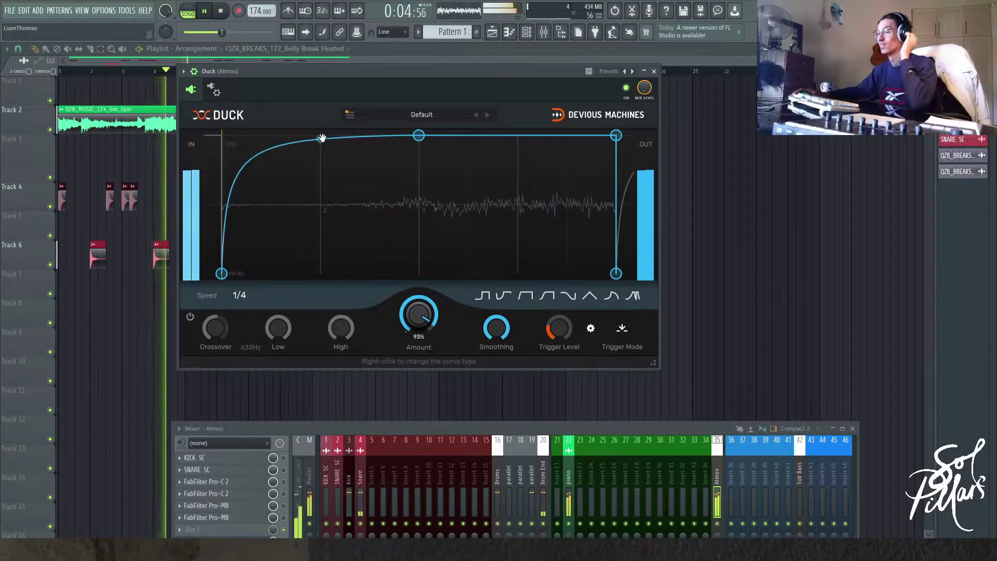
pyautogui.moveTo(408, 312); pyautogui.dragTo(407, 293)
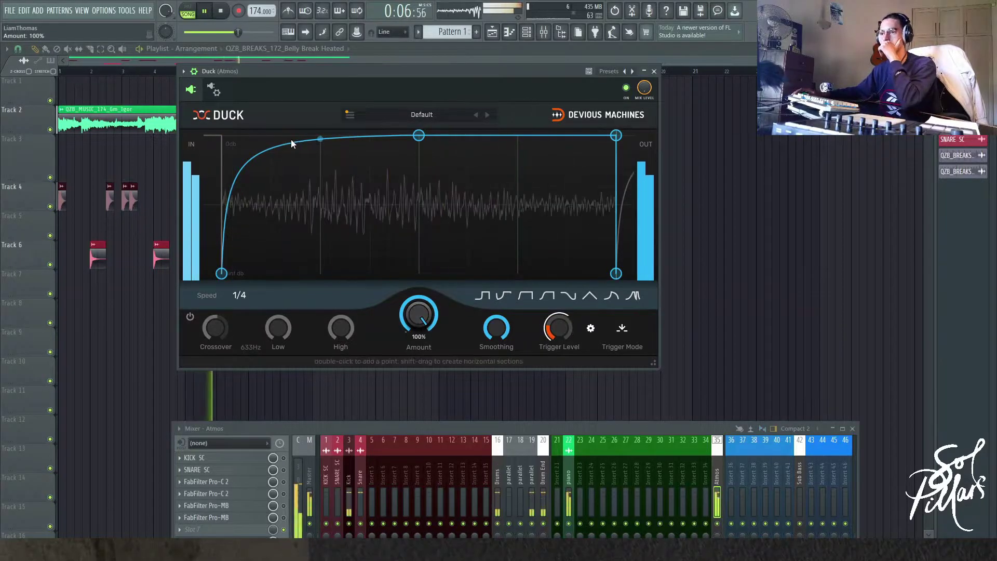
pyautogui.click(183, 71)
pyautogui.press('Escape')
pyautogui.press('space')
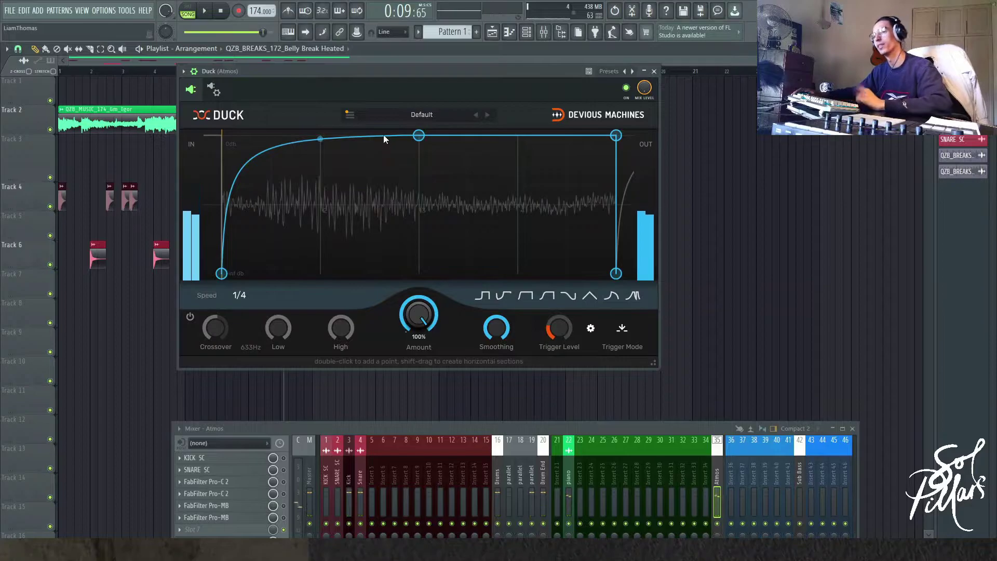
# Try a gentler rise, a floor-hugging curve, and a release stretched to beat 4 on the Duck envelope while the loop plays.
pyautogui.moveTo(320, 137); pyautogui.dragTo(320, 165)
pyautogui.press('space')
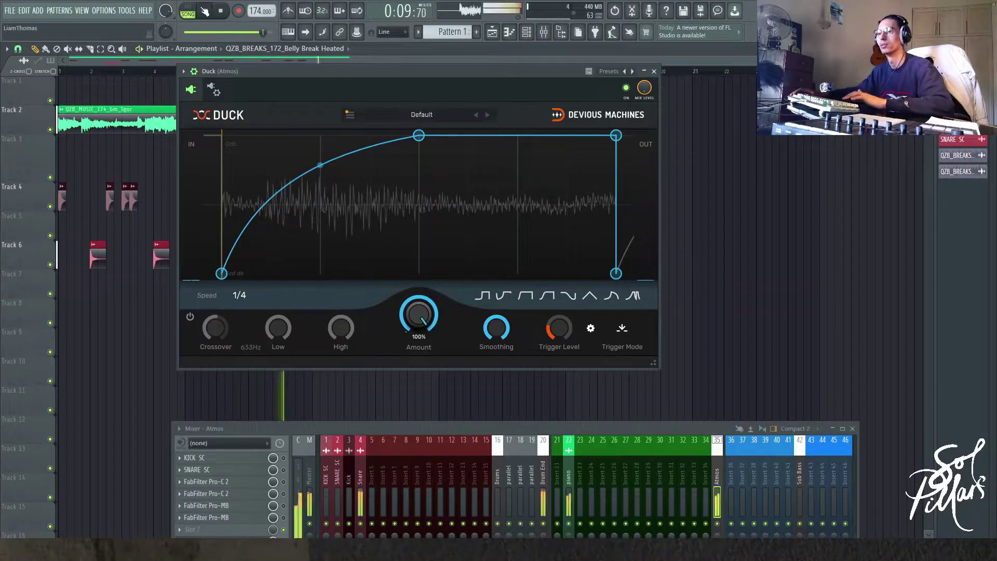
pyautogui.moveTo(320, 181); pyautogui.dragTo(320, 273)
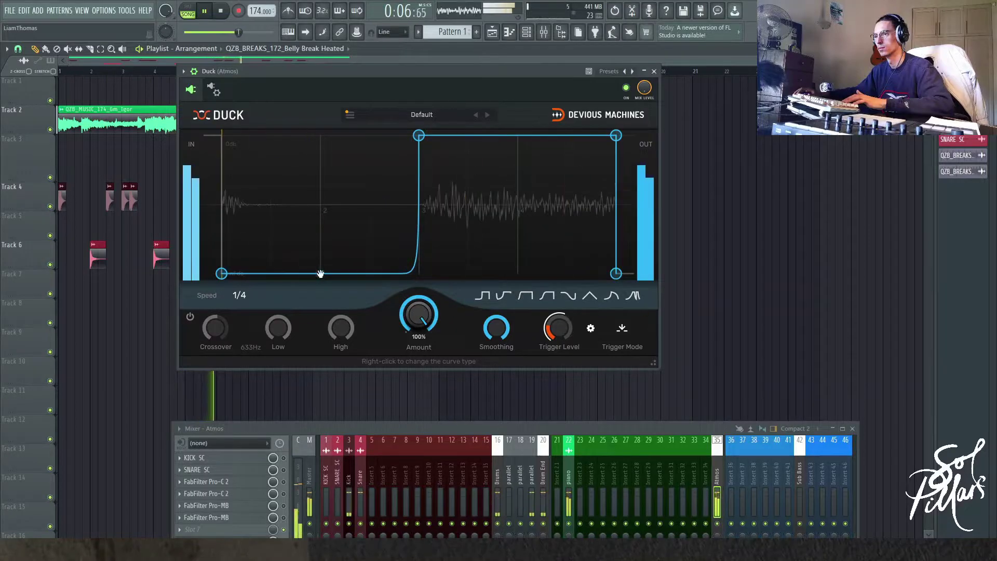
pyautogui.moveTo(418, 131); pyautogui.dragTo(520, 128)
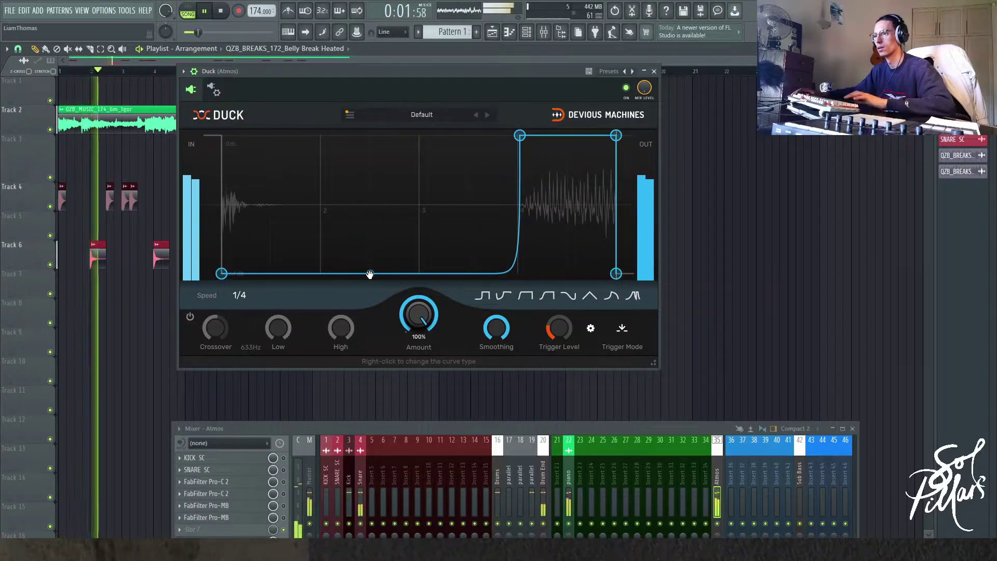
pyautogui.moveTo(370, 273); pyautogui.dragTo(370, 222)
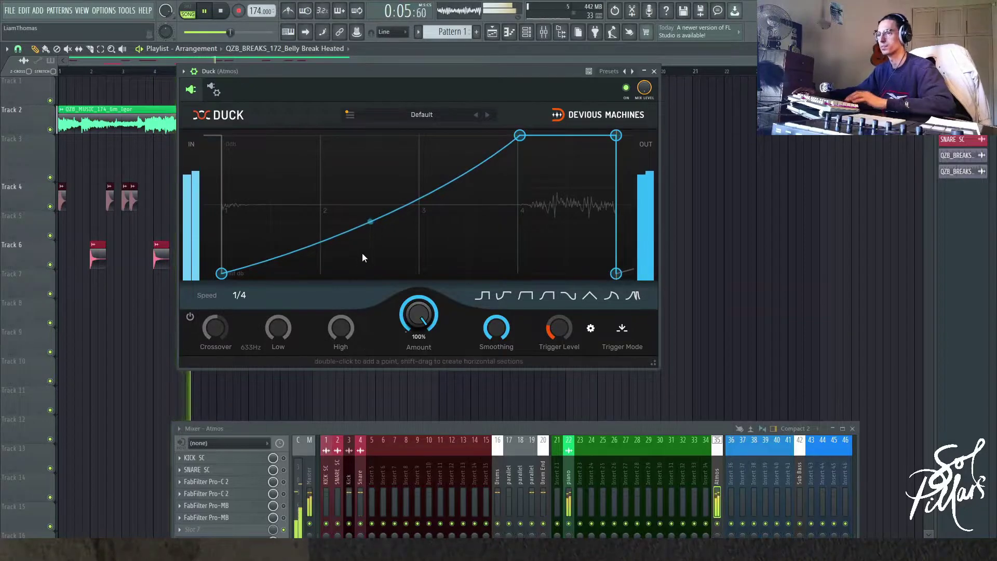
# Pull the envelope's full-volume point back to about beat 3, bend the release low into a late rise, and stop playback.
pyautogui.moveTo(520, 136); pyautogui.dragTo(435, 136)
pyautogui.moveTo(329, 225); pyautogui.dragTo(321, 263)
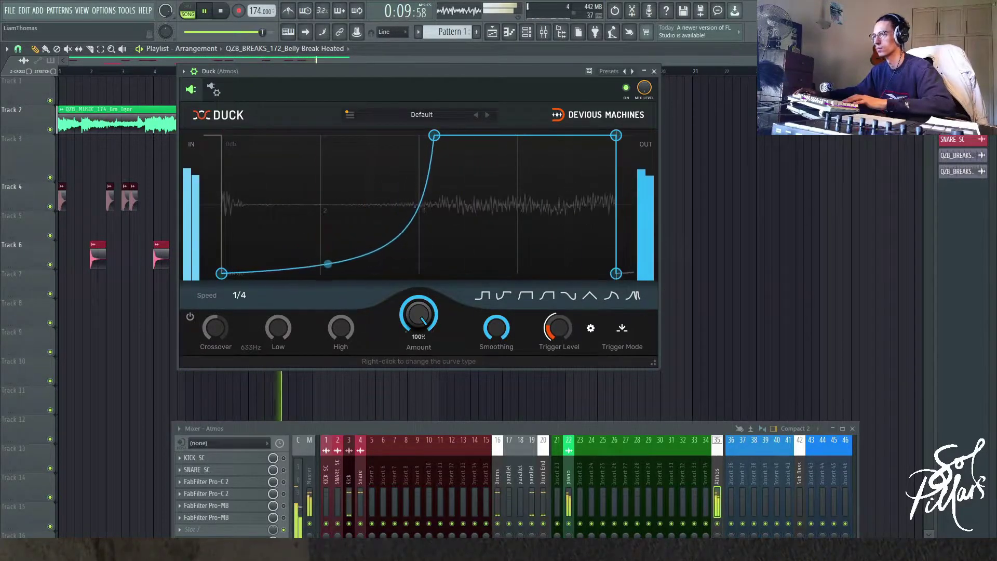
pyautogui.moveTo(435, 136); pyautogui.dragTo(417, 135)
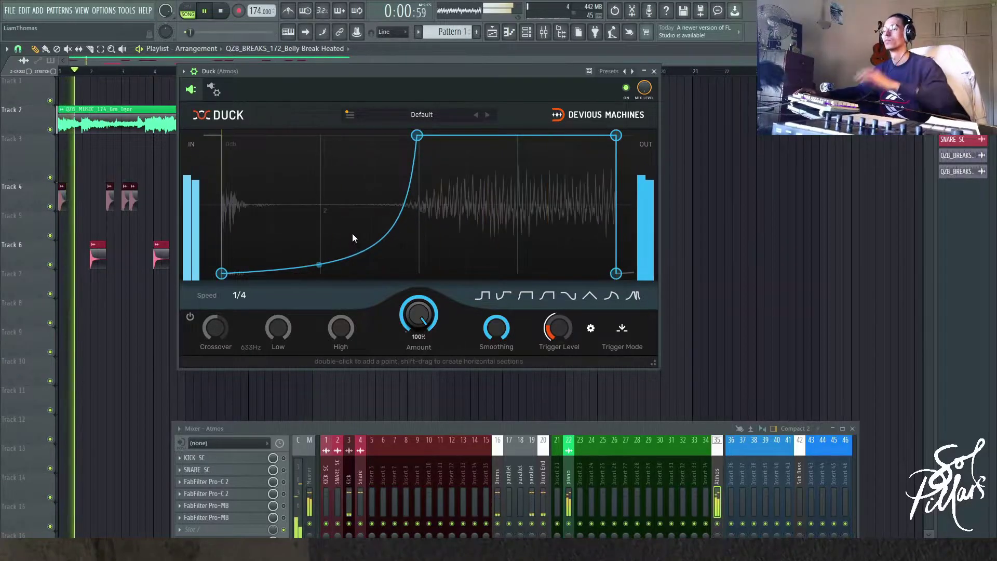
pyautogui.press('space')
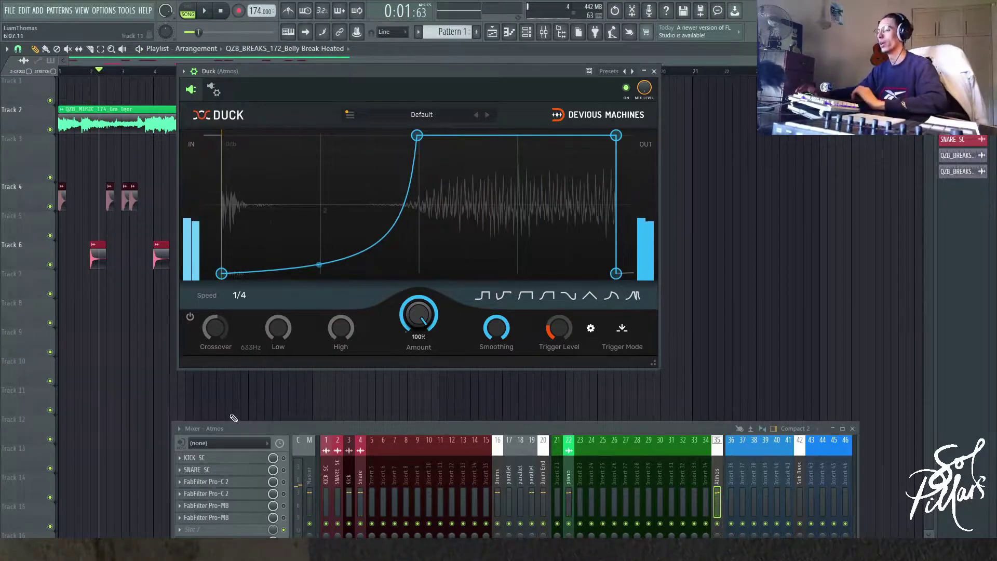
# Enable the Duck's split-band crossover and set its split frequency to 401 Hz.
pyautogui.click(190, 318)
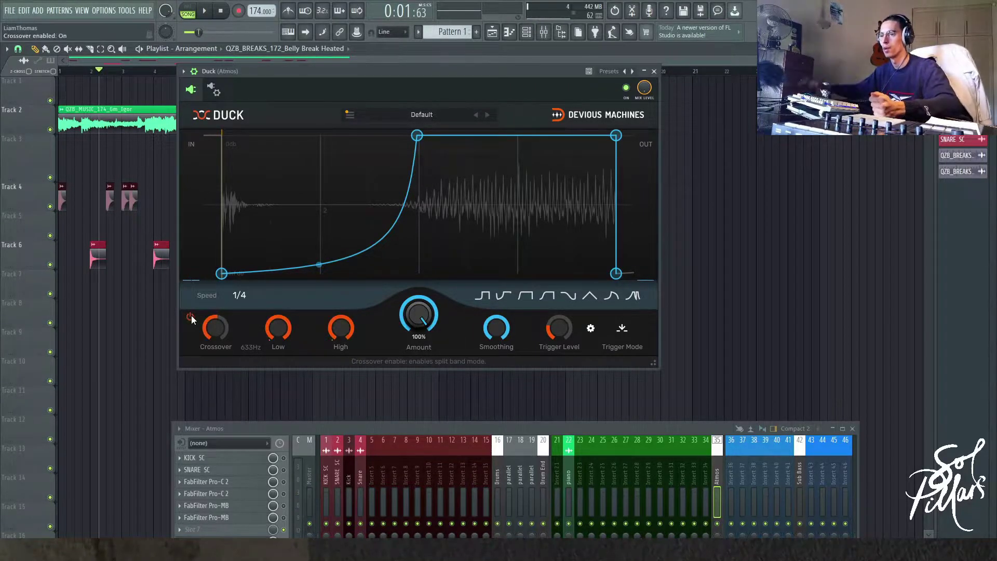
pyautogui.moveTo(215, 327); pyautogui.dragTo(216, 331)
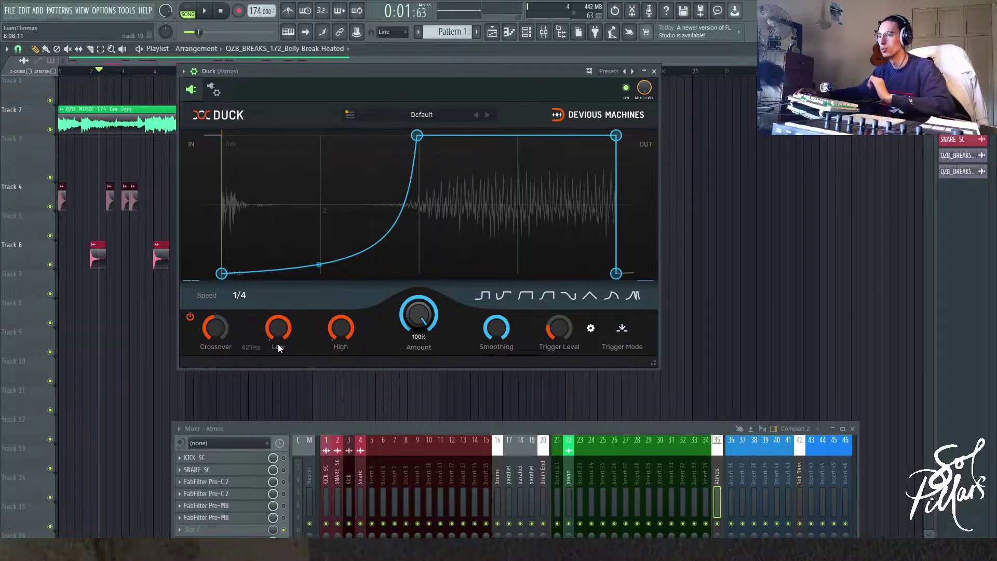
pyautogui.click(210, 331)
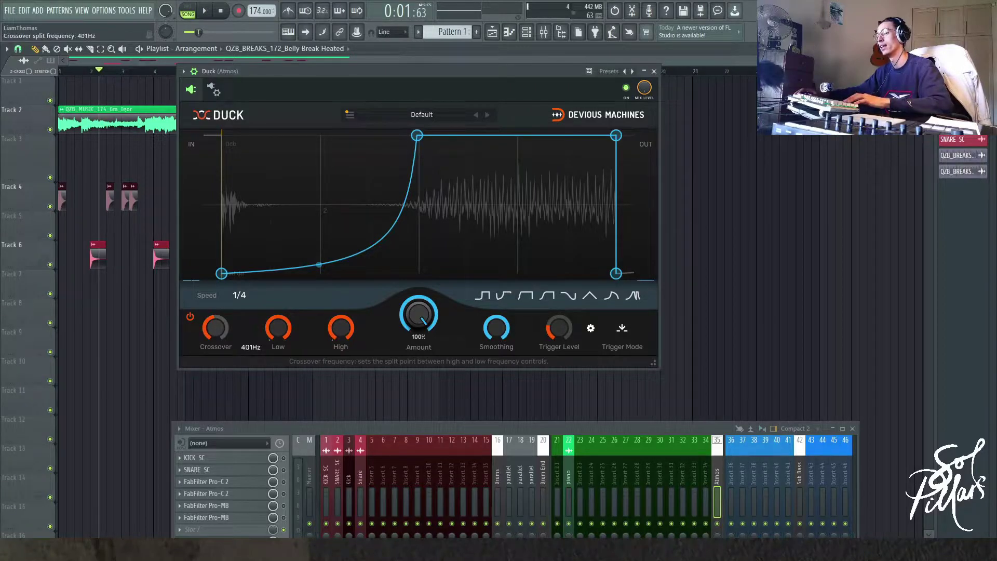
# Lower the Duck's high-band amount to 42% and audition the split-band ducking with the loop.
pyautogui.click(342, 337)
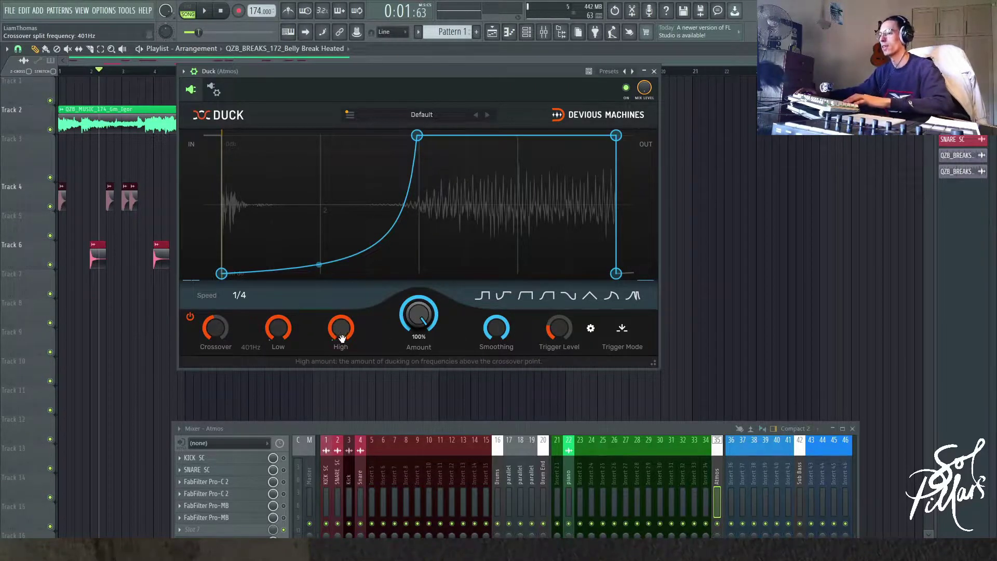
pyautogui.moveTo(341, 328); pyautogui.dragTo(341, 335)
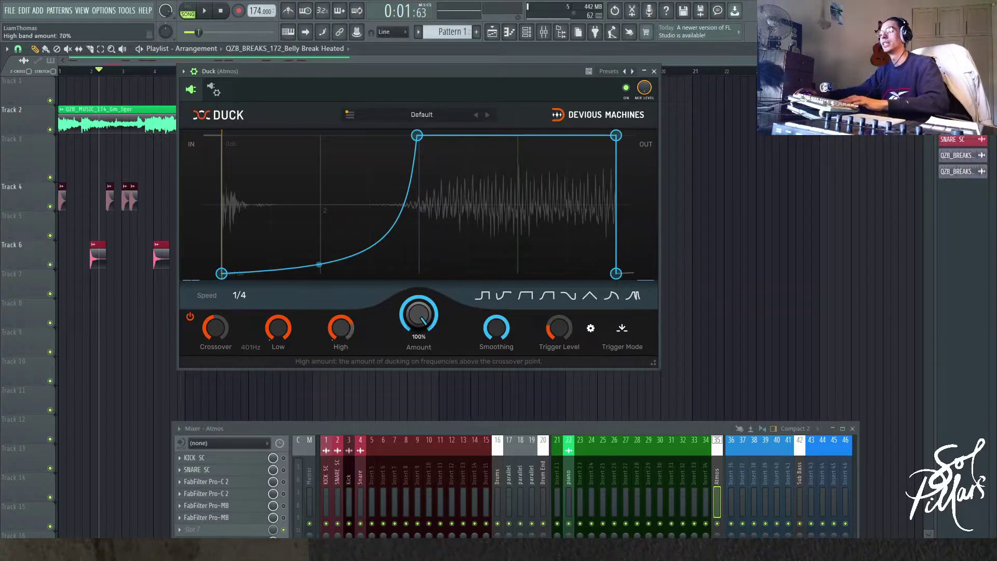
pyautogui.moveTo(278, 327); pyautogui.dragTo(296, 314)
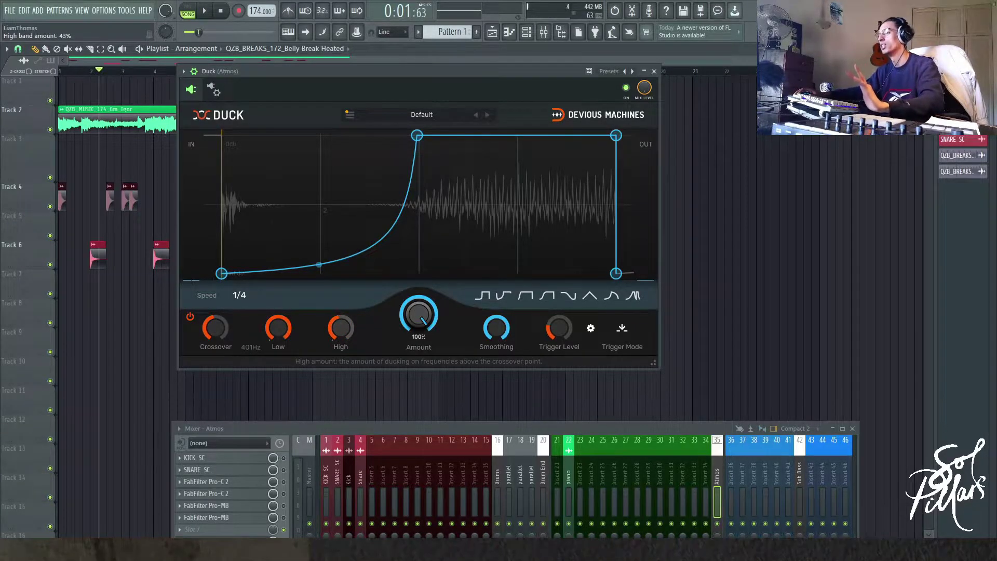
pyautogui.press('space')
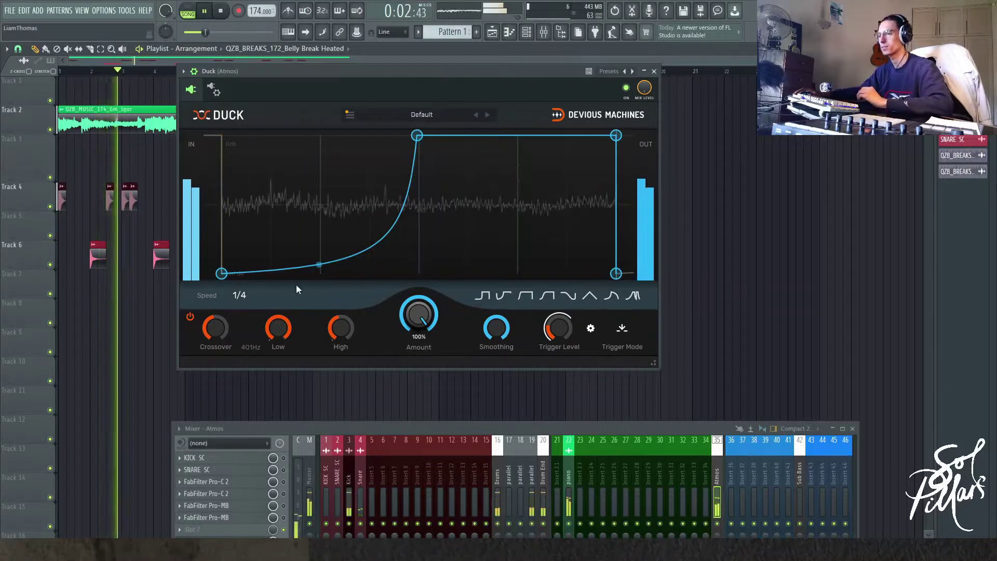
pyautogui.scroll(-5, 338, 328)
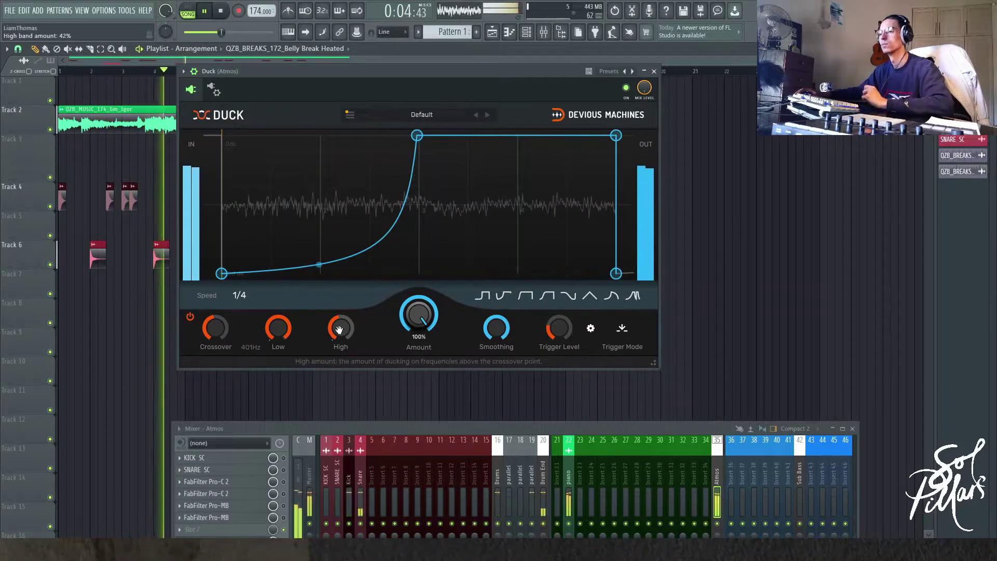
pyautogui.press('space')
# Show both Duck editors, enable the second Duck's crossover at about 748 Hz, and reduce its low-band amount.
pyautogui.moveTo(335, 422); pyautogui.dragTo(343, 364)
pyautogui.click(224, 497)
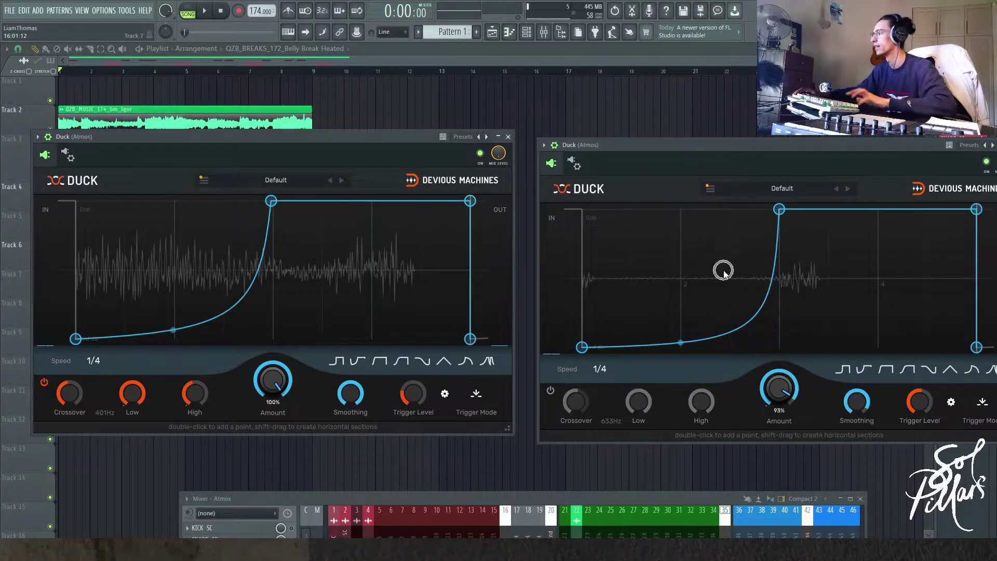
pyautogui.press('space')
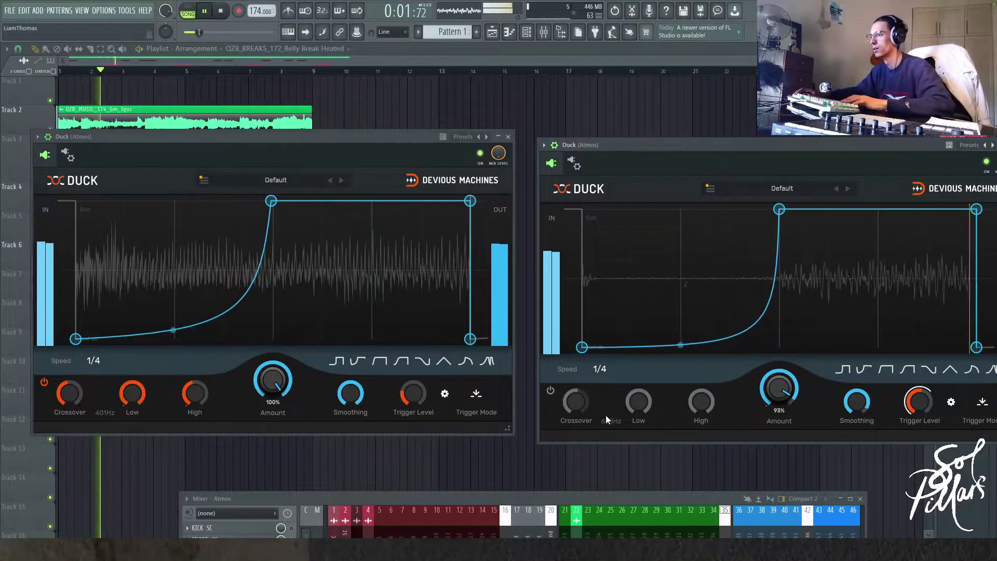
pyautogui.click(551, 391)
pyautogui.moveTo(609, 420)
pyautogui.mouseDown()
pyautogui.moveTo(609, 441)
pyautogui.moveTo(612, 416)
pyautogui.mouseUp()
pyautogui.press('space')
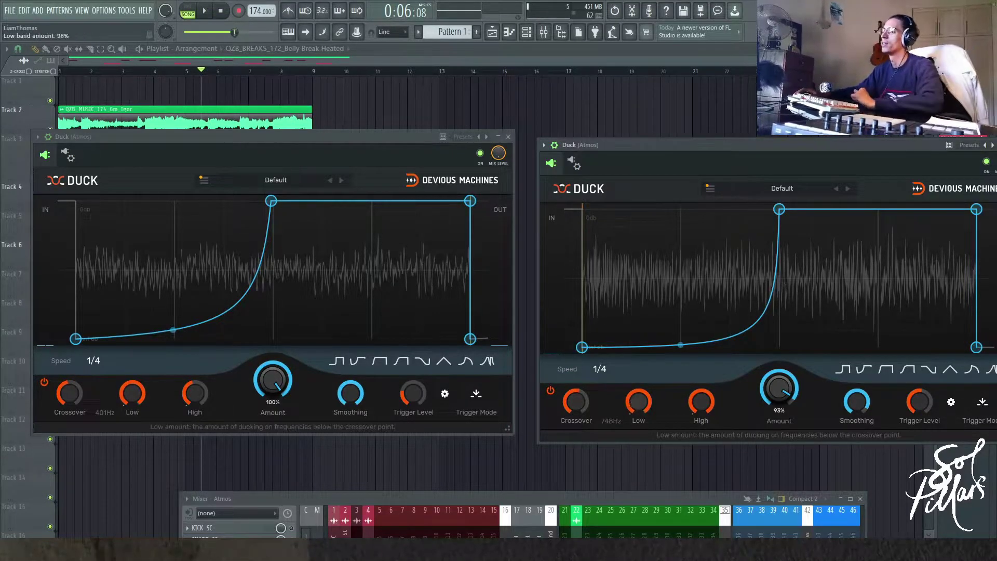
pyautogui.moveTo(639, 401); pyautogui.dragTo(639, 406)
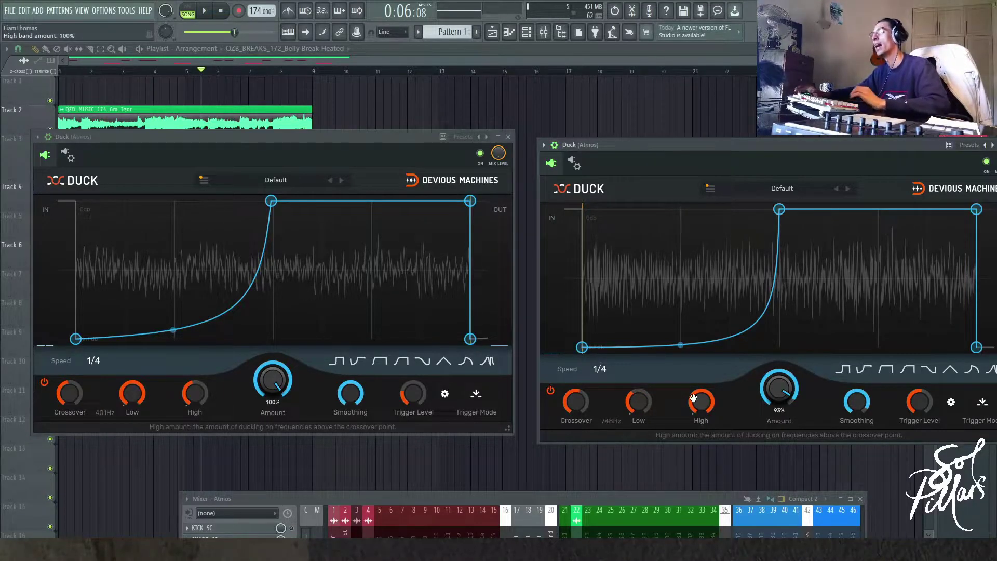
# During playback, extend the second Duck's release to about beat 4 and bend its curve down close to the floor.
pyautogui.press('space')
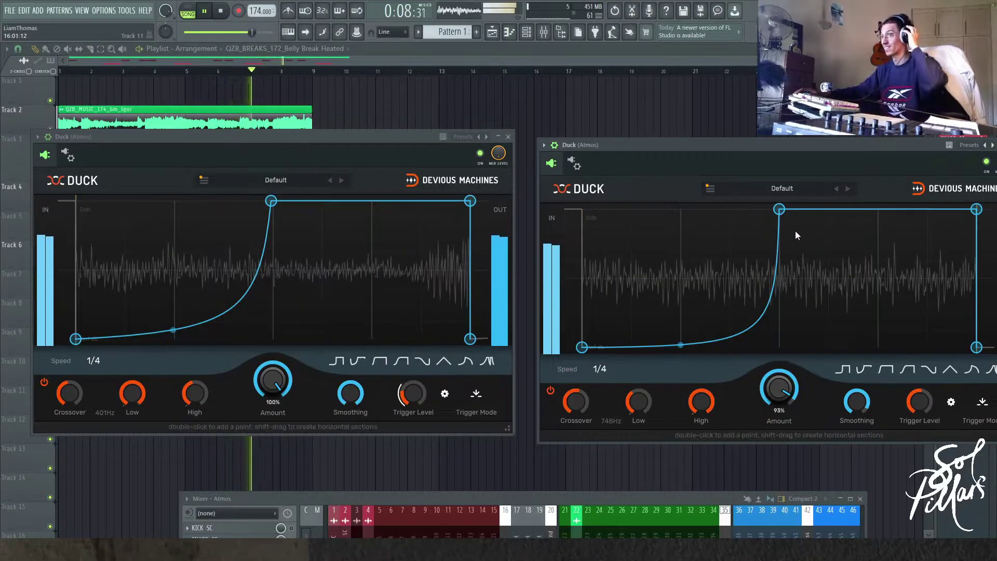
pyautogui.moveTo(784, 212); pyautogui.dragTo(874, 210)
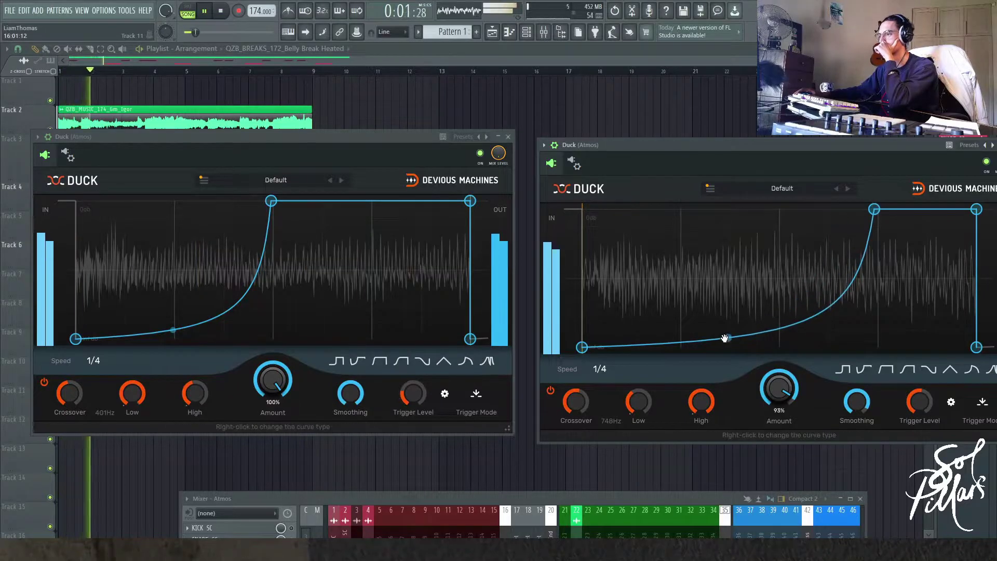
pyautogui.moveTo(725, 338); pyautogui.dragTo(728, 347)
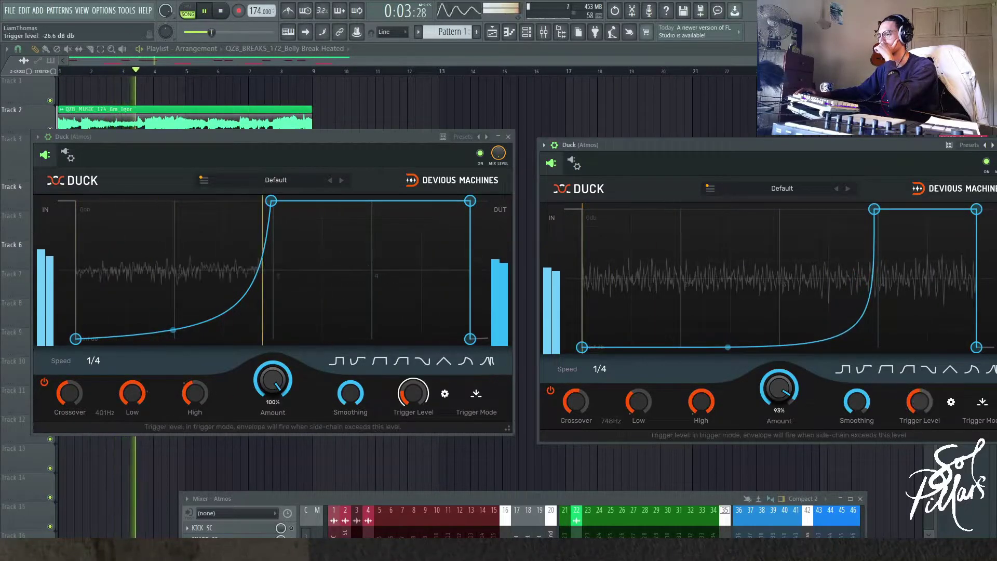
# Stop playback, spread the Duck editors apart, and close them to expose the trigger clips in the playlist.
pyautogui.moveTo(640, 145); pyautogui.dragTo(539, 94)
pyautogui.press('space')
pyautogui.moveTo(391, 139); pyautogui.dragTo(428, 187)
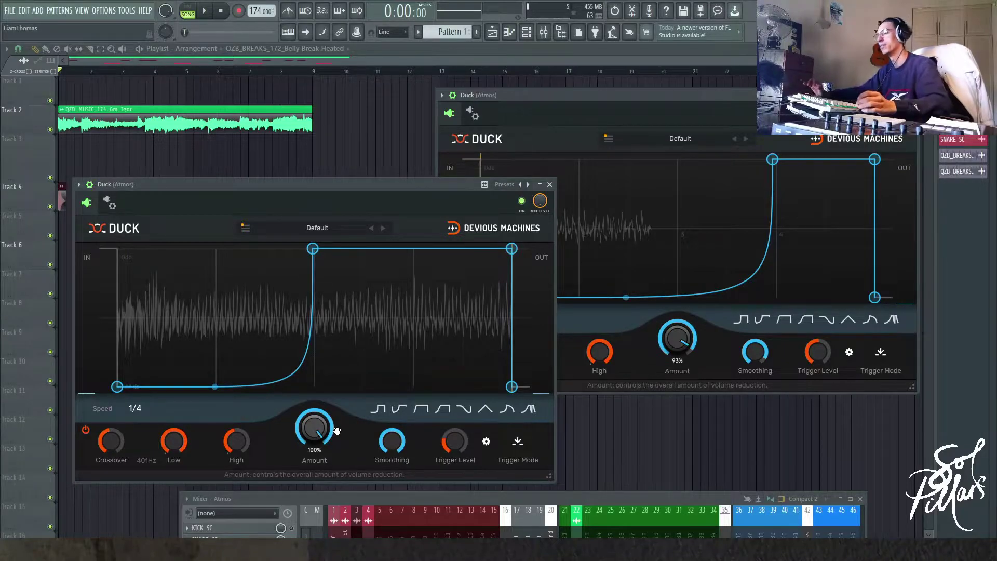
pyautogui.click(551, 185)
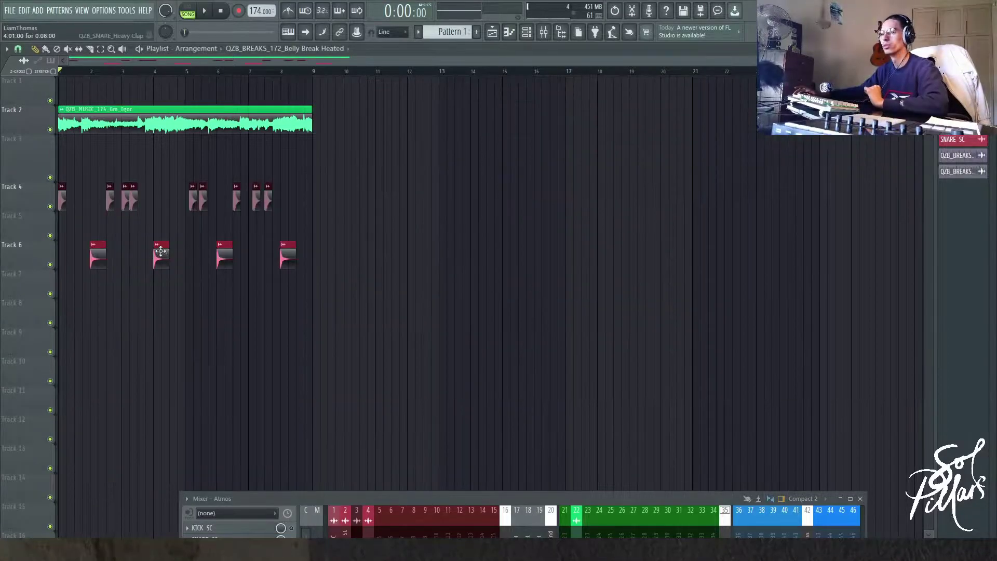
pyautogui.scroll(2, 138, 269)
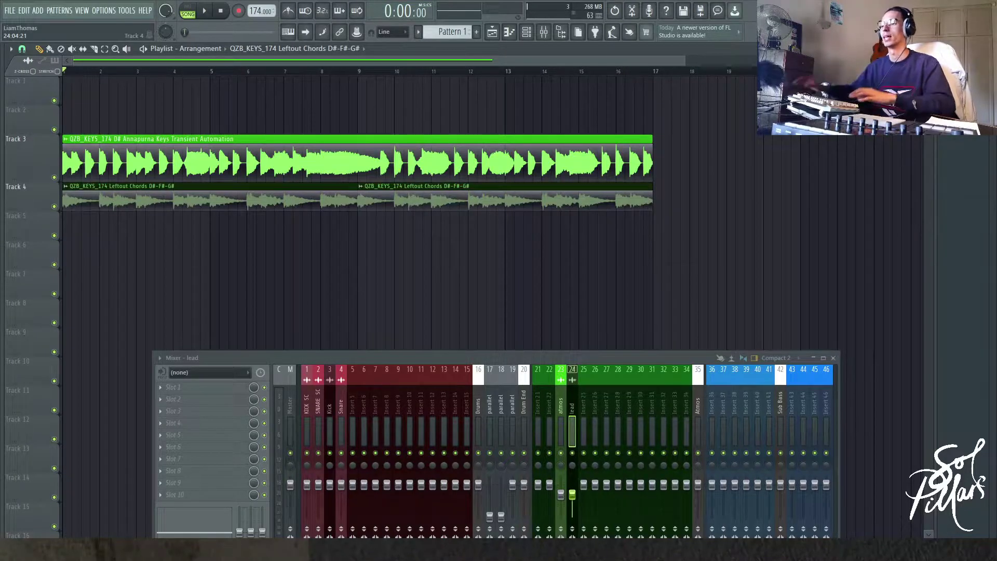
# Load FabFilter Pro-Q 3 into slot 4 of the atmos mixer channel and place the mixer below the playlist clips.
pyautogui.moveTo(442, 357); pyautogui.dragTo(446, 254)
pyautogui.click(565, 300)
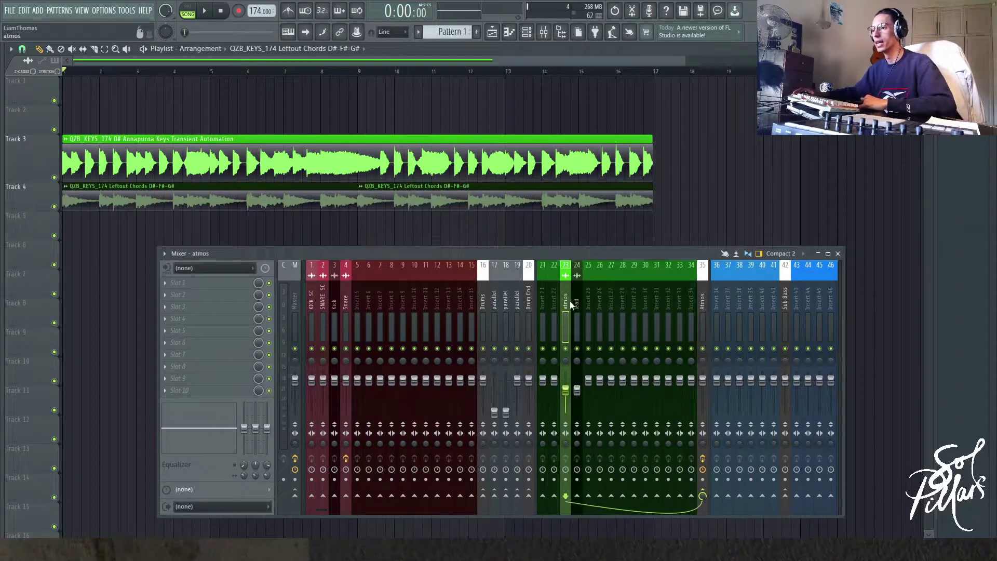
pyautogui.click(184, 319)
pyautogui.click(322, 235)
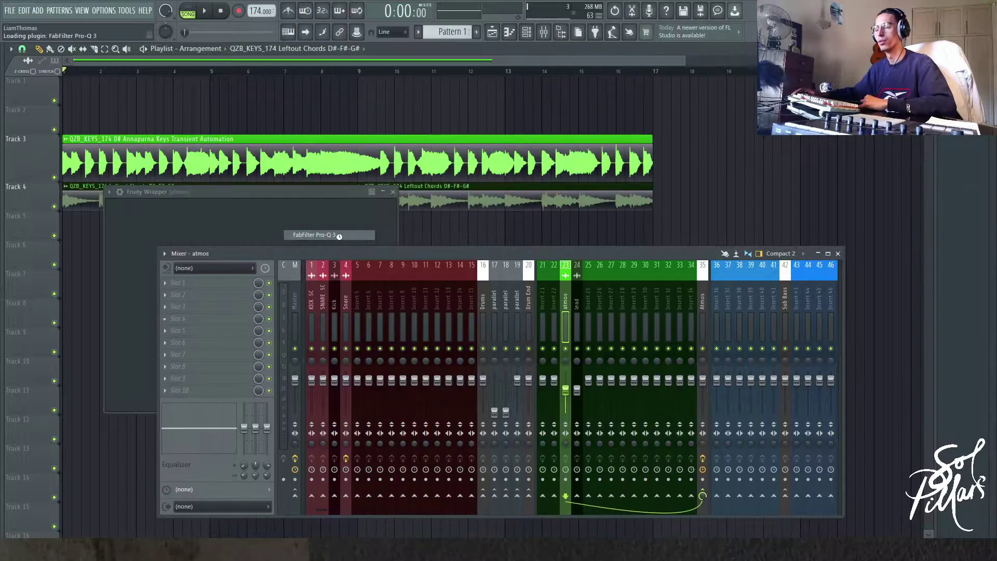
pyautogui.moveTo(462, 253); pyautogui.dragTo(468, 370)
pyautogui.click(393, 190)
pyautogui.press('Escape')
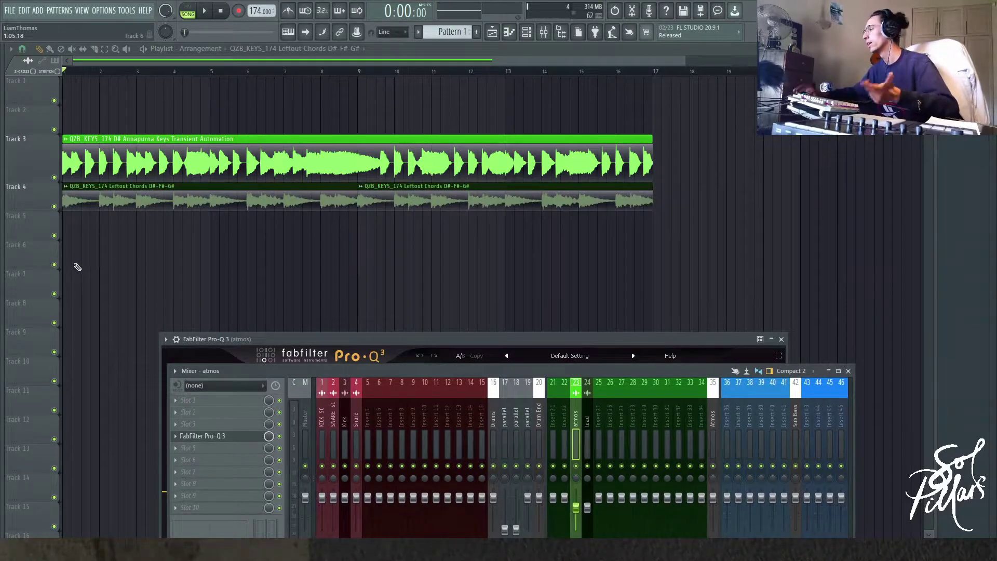
# Play the two key loops together from the start of the arrangement, listen, and stop playback.
pyautogui.click(68, 76)
pyautogui.press('space')
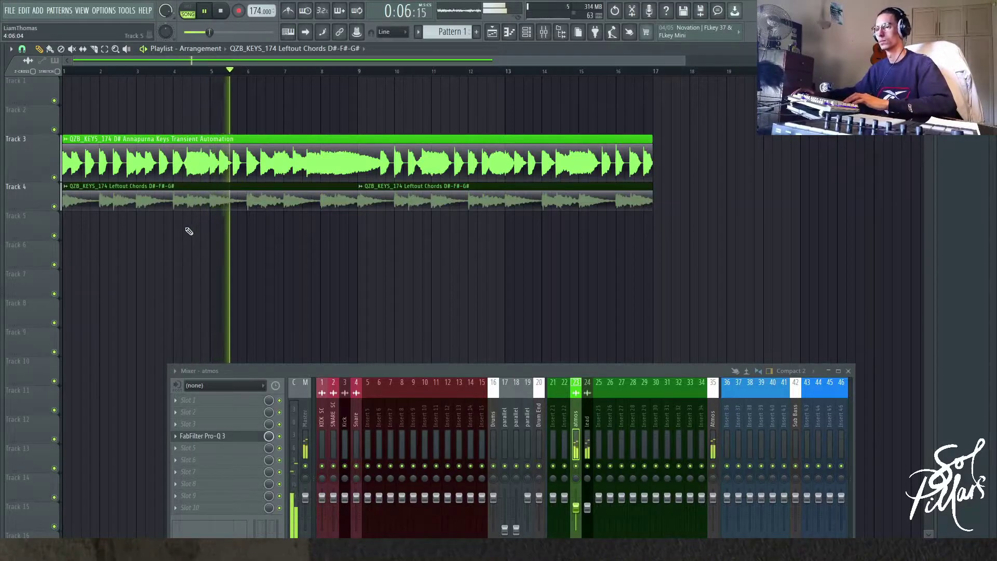
pyautogui.press('space')
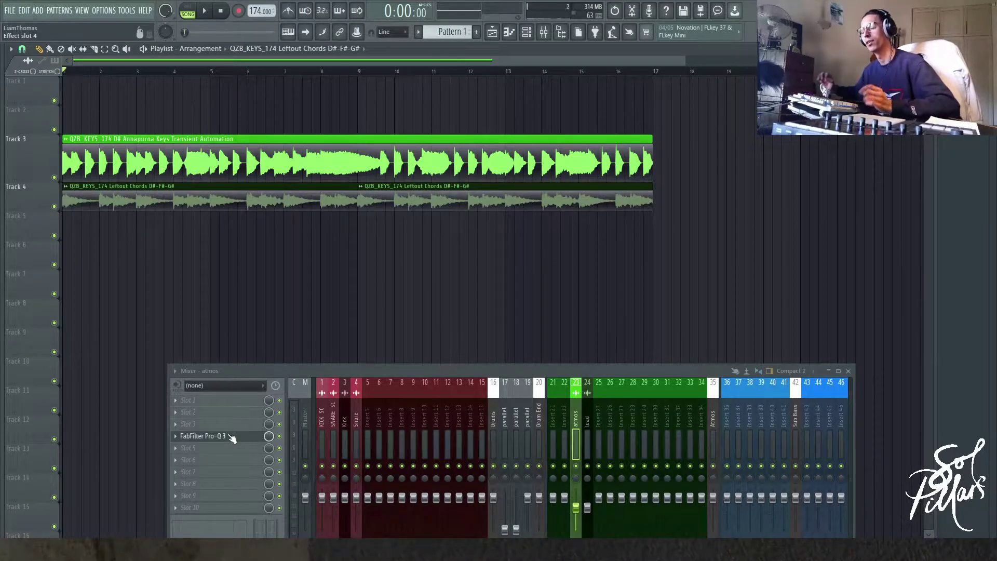
# Select the Annapurna keys clip on track 3 and sidechain the lead mixer channel to the atmos channel.
pyautogui.moveTo(585, 371); pyautogui.dragTo(550, 236)
pyautogui.click(550, 272)
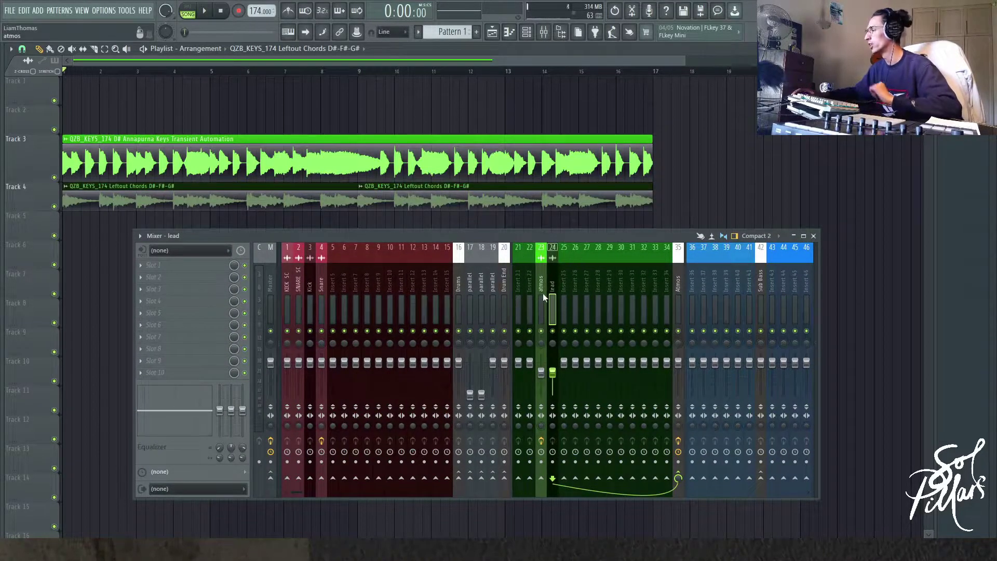
pyautogui.moveTo(542, 242); pyautogui.dragTo(544, 248)
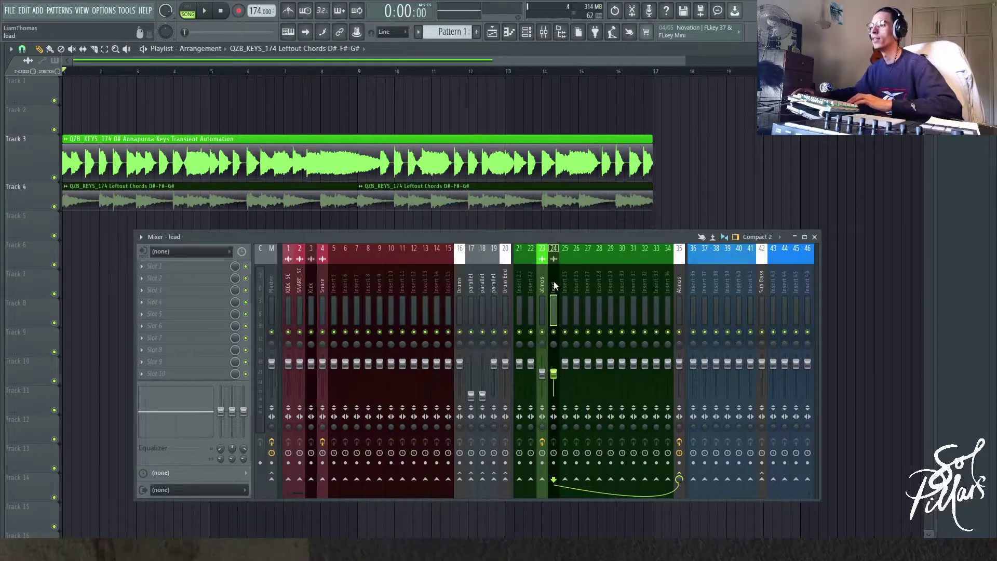
pyautogui.click(600, 203)
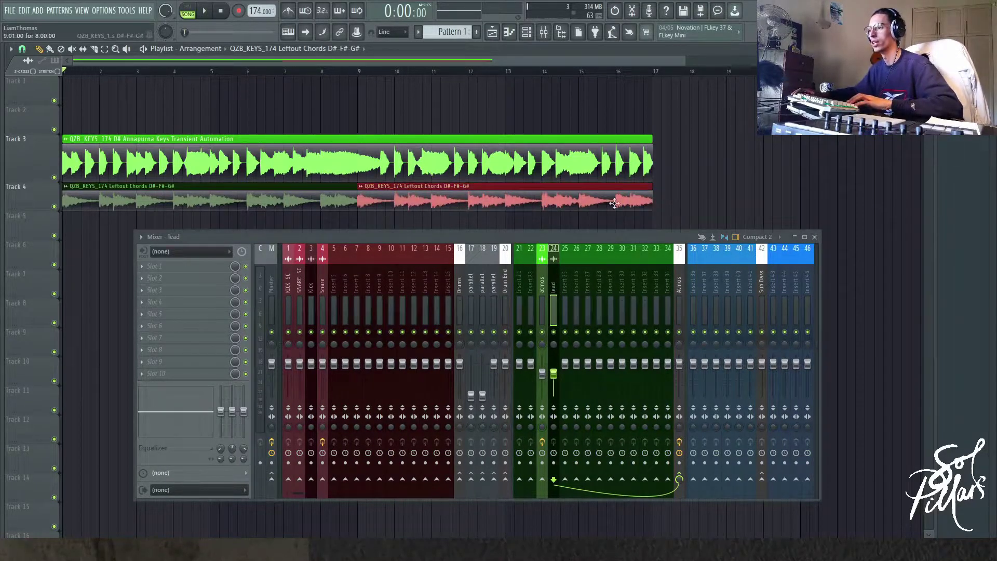
pyautogui.moveTo(660, 181); pyautogui.dragTo(450, 136)
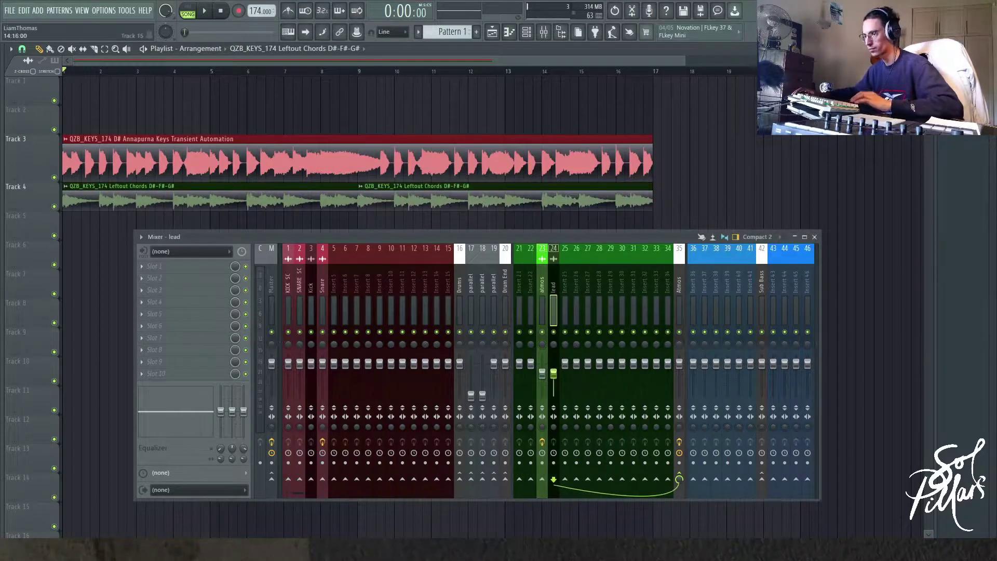
pyautogui.rightClick(543, 480)
pyautogui.click(593, 509)
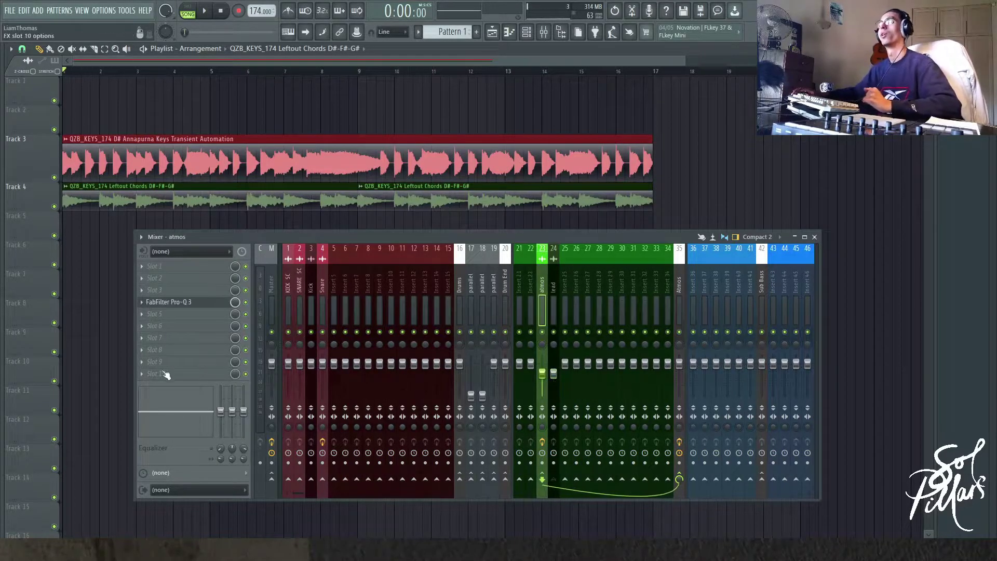
# Open the FabFilter Pro-Q 3 editor on the atmos channel and arrange it above the mixer.
pyautogui.click(194, 307)
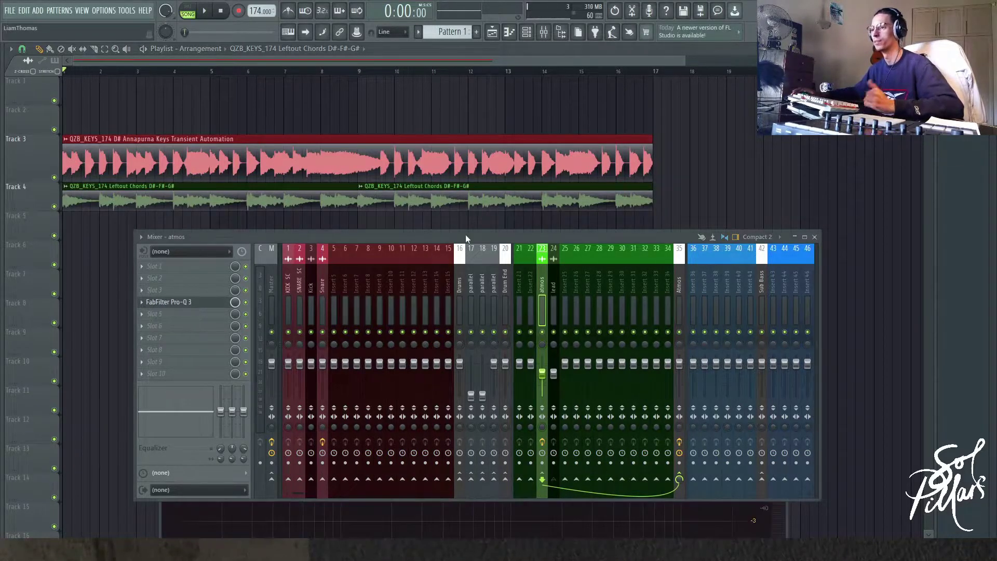
pyautogui.moveTo(465, 235); pyautogui.dragTo(421, 426)
pyautogui.moveTo(437, 333); pyautogui.dragTo(407, 41)
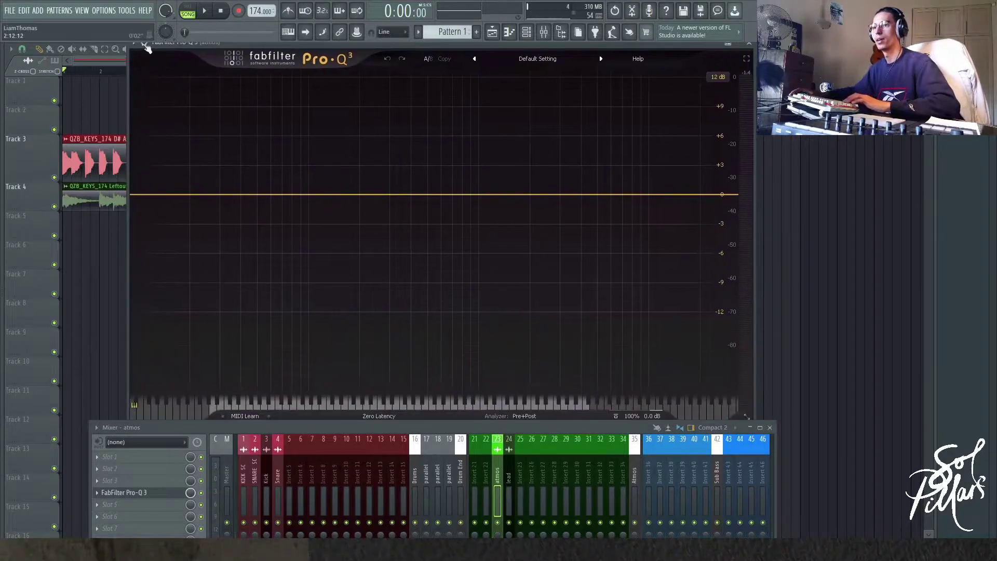
# Assign the Stereo Side Chain input in Pro-Q 3's processing connections and return to the plugin editor.
pyautogui.click(148, 46)
pyautogui.click(169, 64)
pyautogui.click(184, 84)
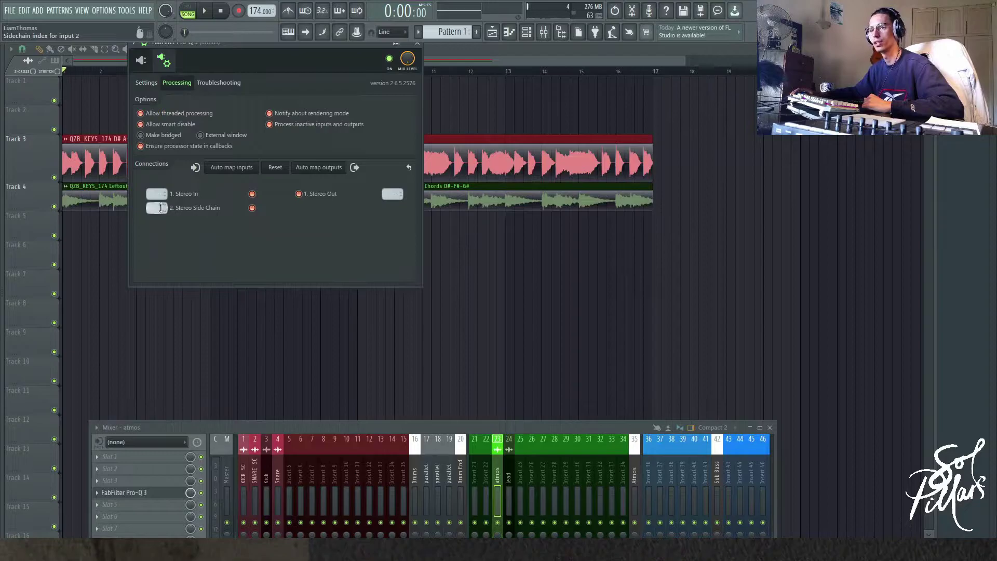
pyautogui.click(142, 66)
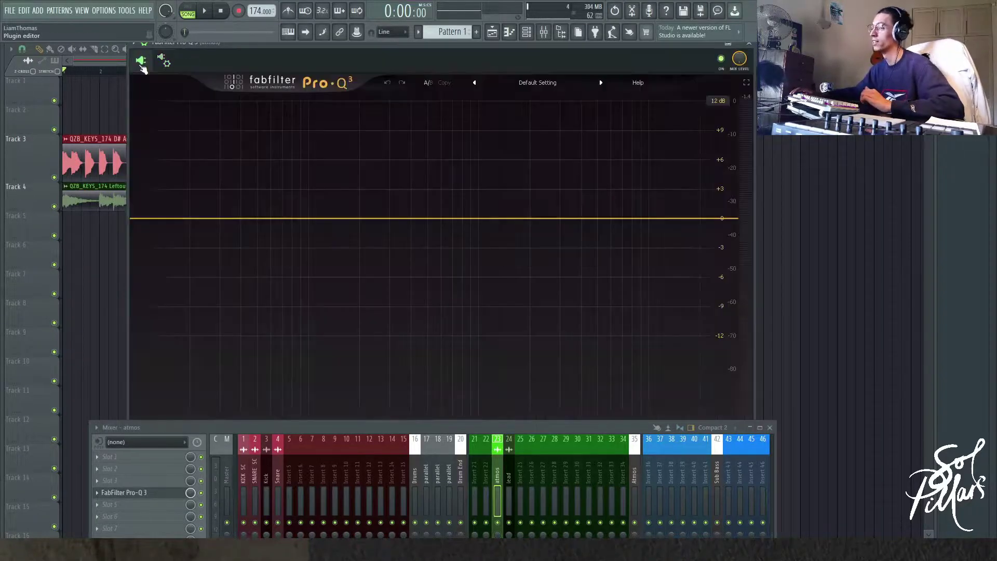
# Enable the Side Chain spectrum in Pro-Q 3's analyzer, then play the loops to compare it with the atmos spectrum.
pyautogui.moveTo(592, 431); pyautogui.dragTo(590, 489)
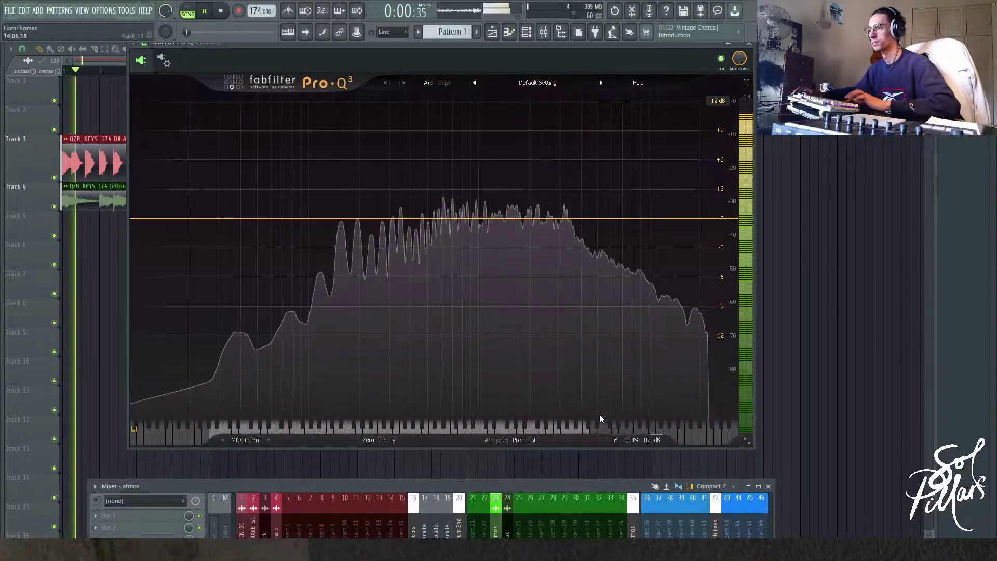
pyautogui.click(525, 440)
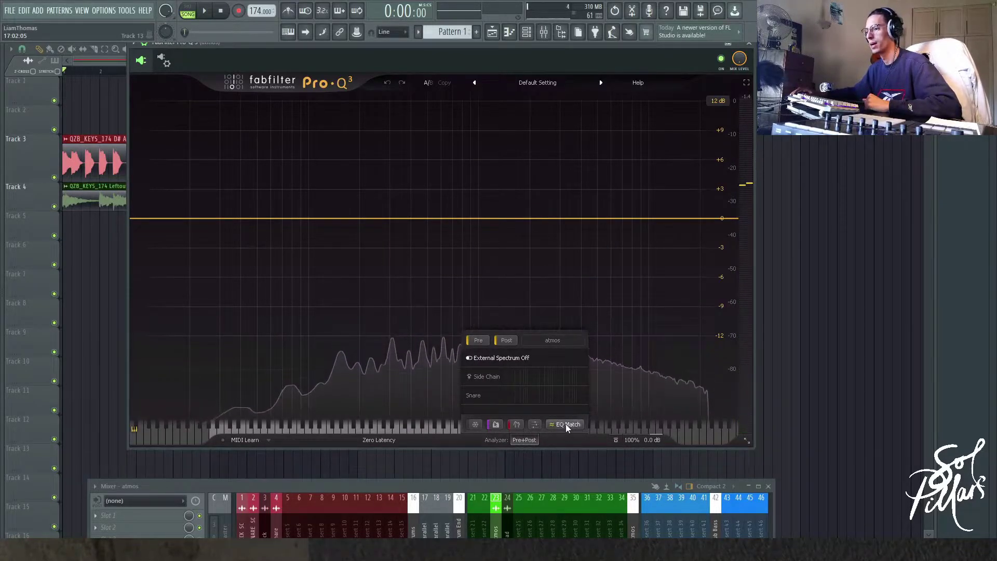
pyautogui.click(475, 377)
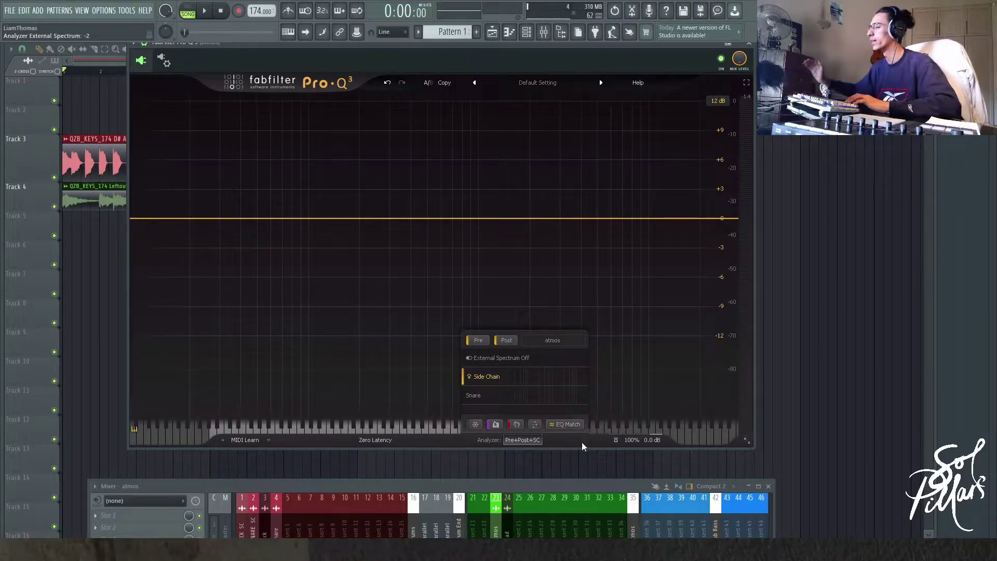
pyautogui.press('space')
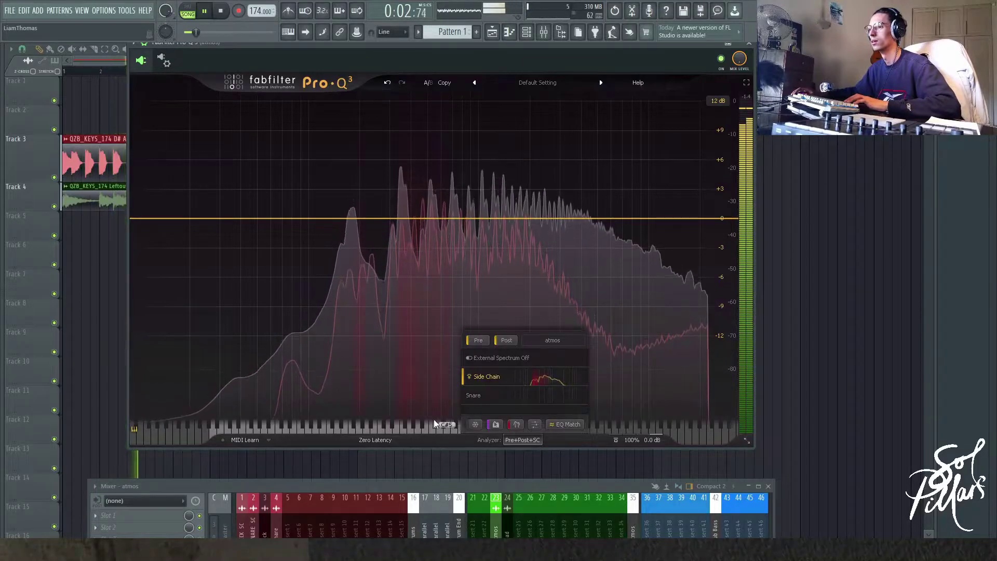
pyautogui.press('space')
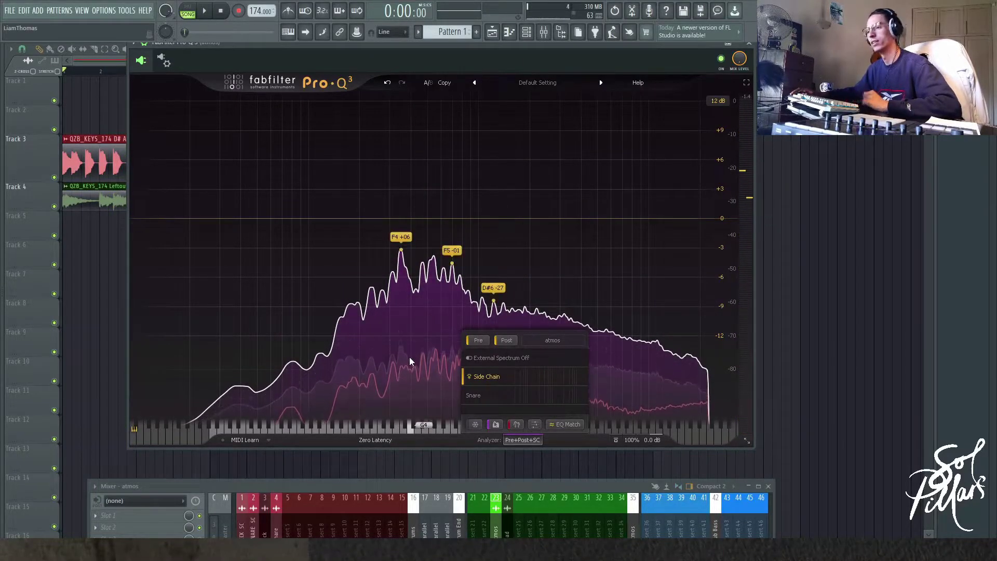
# Move the Pro-Q 3 editor away from the clips and place the mixer in front of it, below the playlist clips.
pyautogui.moveTo(405, 50); pyautogui.dragTo(582, 193)
pyautogui.press('F9')
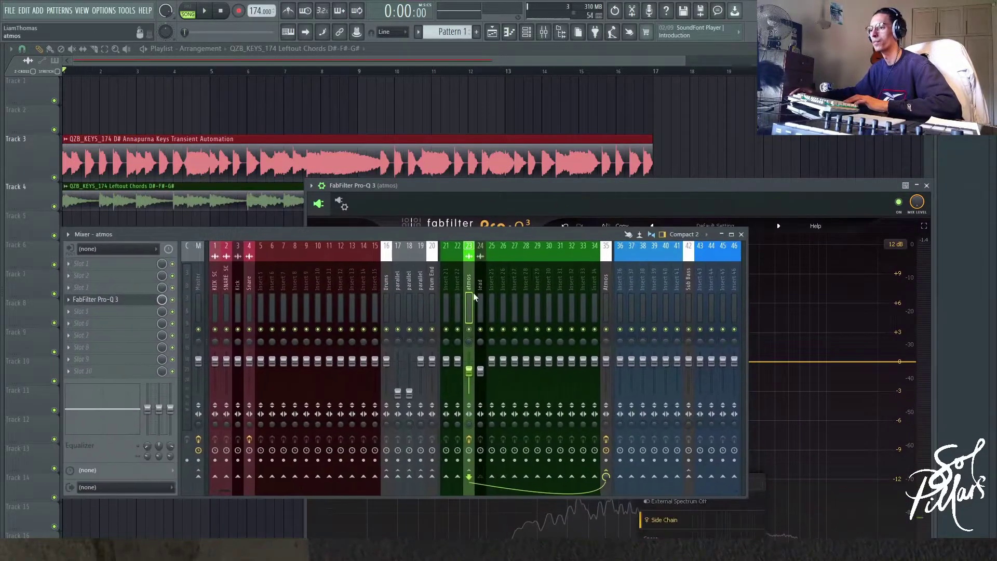
pyautogui.moveTo(461, 228); pyautogui.dragTo(461, 285)
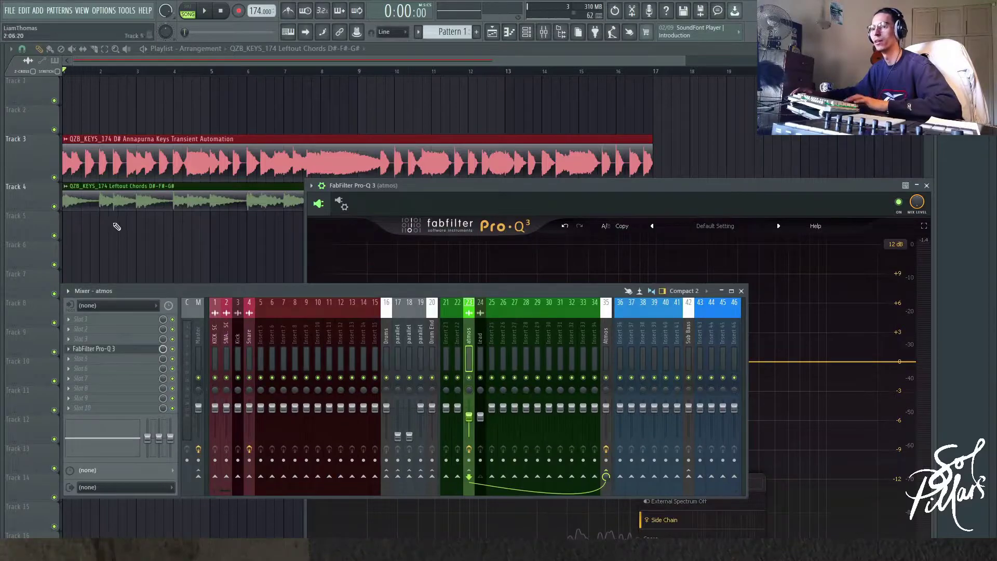
# Solo the Leftout Chords track and play it while viewing its side-chain spectrum in FabFilter Pro-Q 3.
pyautogui.rightClick(54, 207)
pyautogui.press('space')
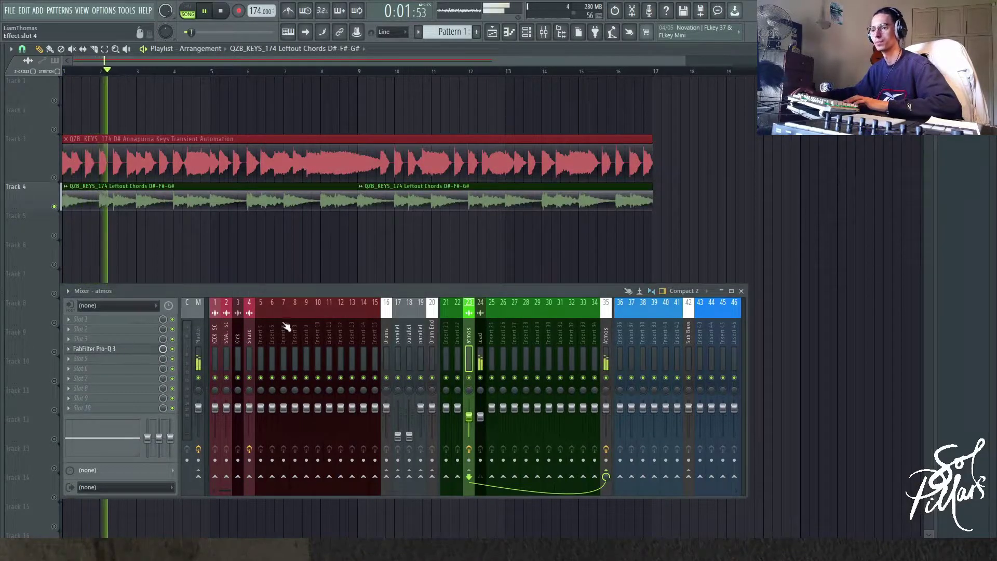
pyautogui.moveTo(489, 289); pyautogui.dragTo(437, 391)
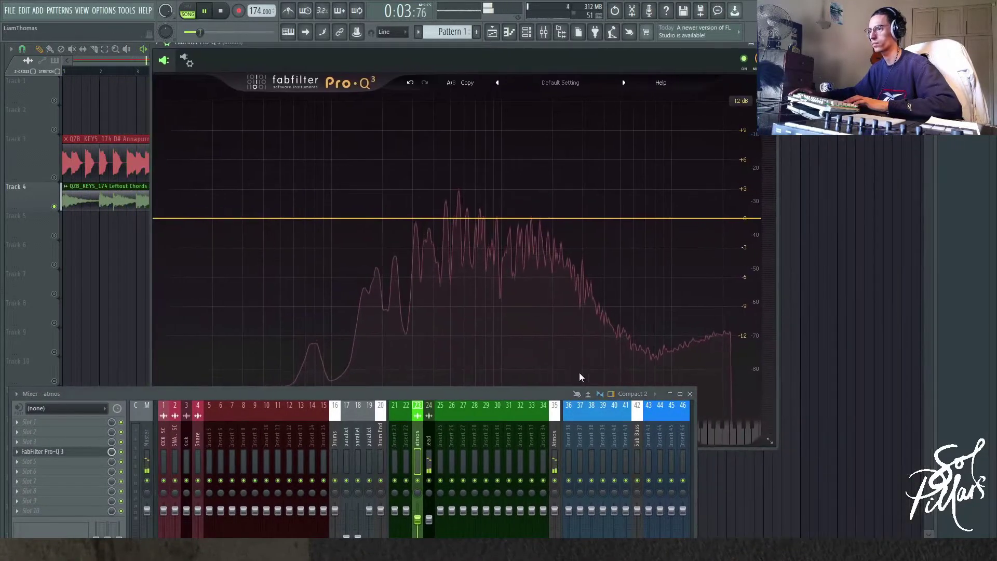
pyautogui.moveTo(514, 397); pyautogui.dragTo(643, 507)
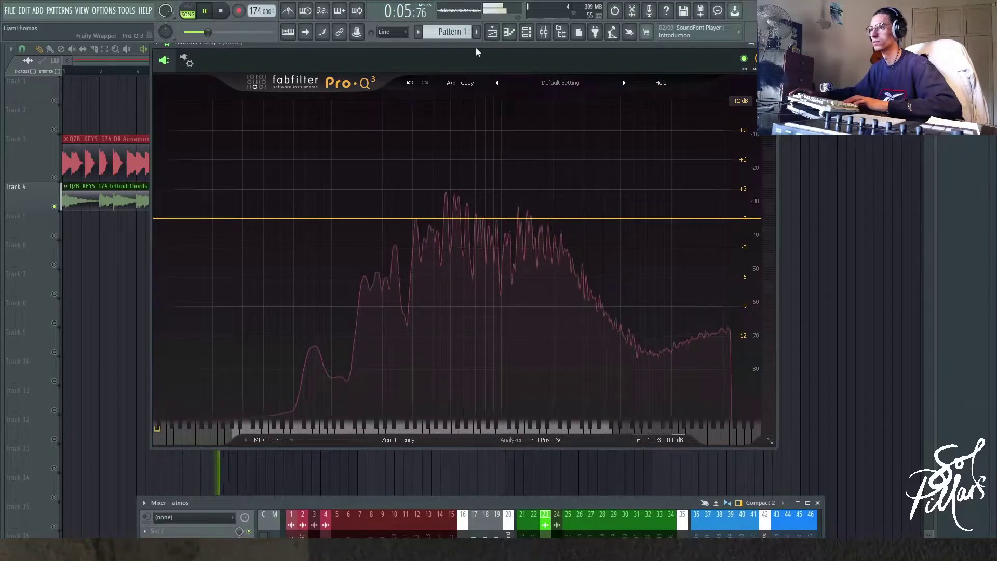
pyautogui.press('space')
pyautogui.moveTo(476, 48); pyautogui.dragTo(558, 105)
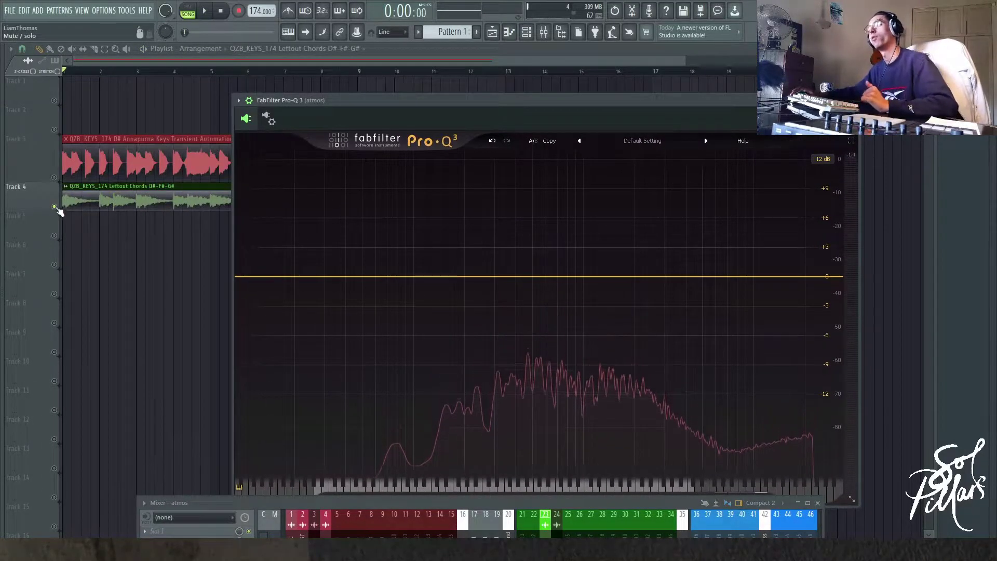
# Mute the chords track, enable the Annapurna Keys track, and play it alone to view its spectrum in Pro-Q 3.
pyautogui.click(55, 206)
pyautogui.click(55, 176)
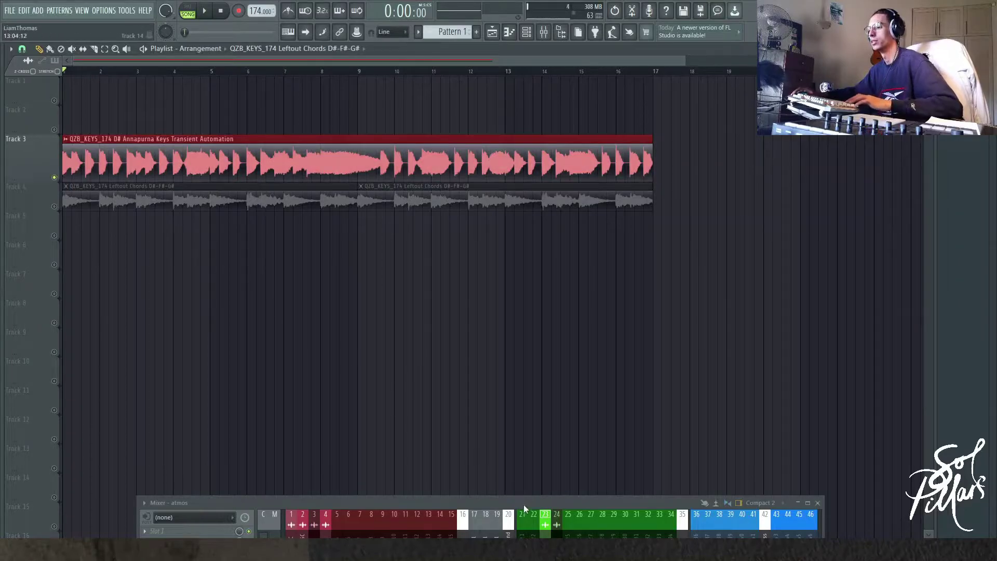
pyautogui.moveTo(301, 503); pyautogui.dragTo(323, 284)
pyautogui.click(217, 343)
pyautogui.moveTo(218, 283); pyautogui.dragTo(175, 485)
pyautogui.press('space')
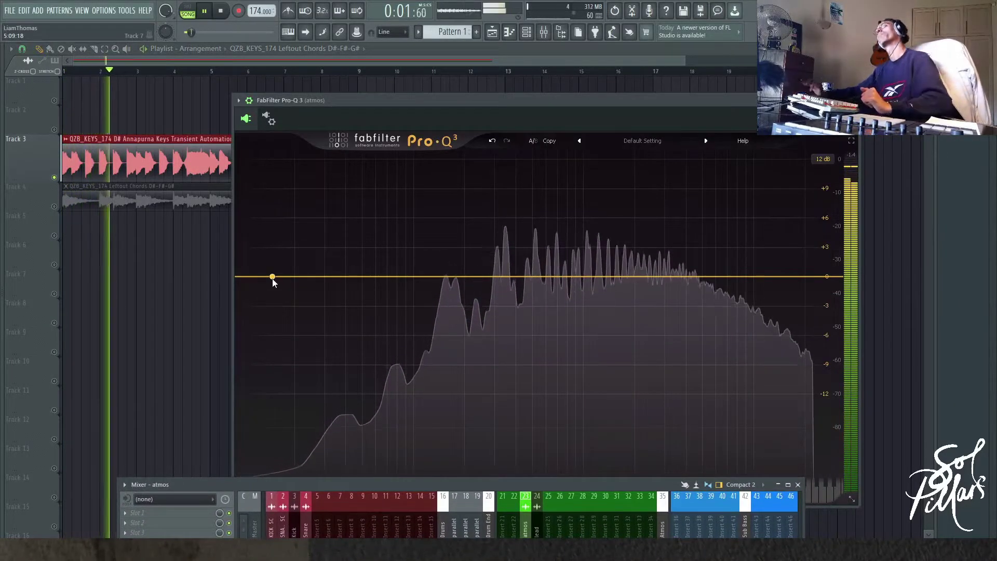
pyautogui.press('space')
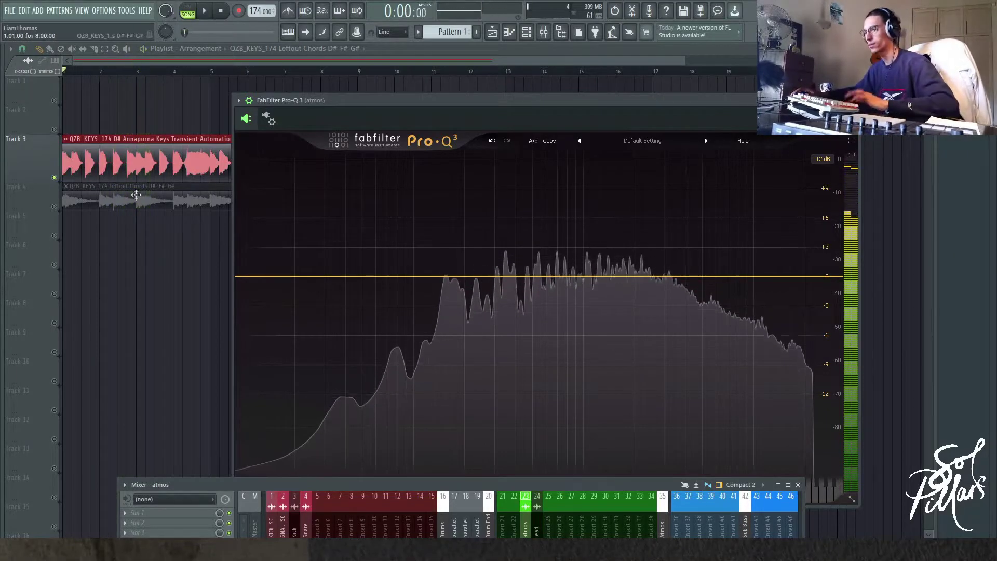
# Unmute the chords track and play both tracks together to compare their overlapping spectra in Pro-Q 3.
pyautogui.click(54, 207)
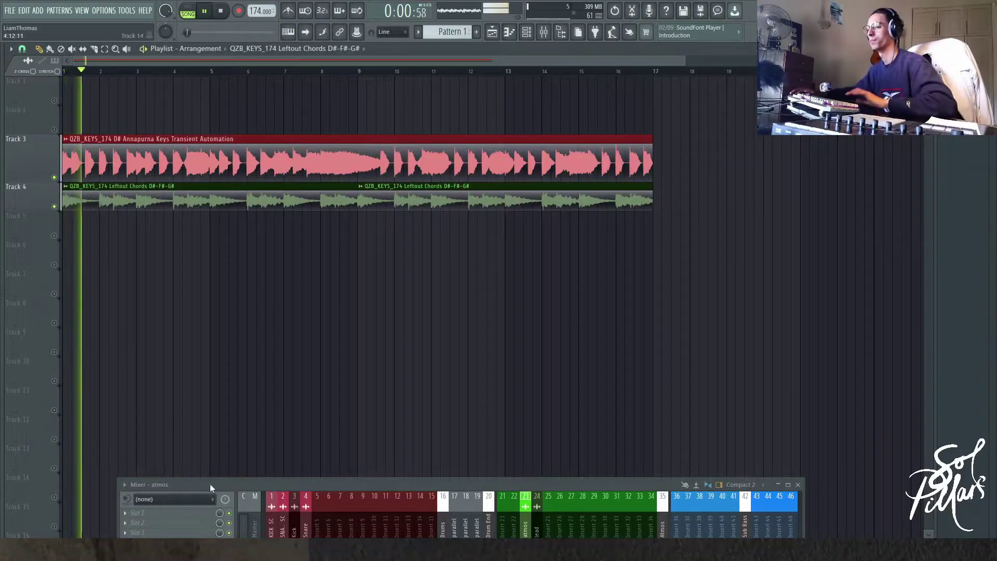
pyautogui.moveTo(244, 484); pyautogui.dragTo(247, 470)
pyautogui.click(154, 528)
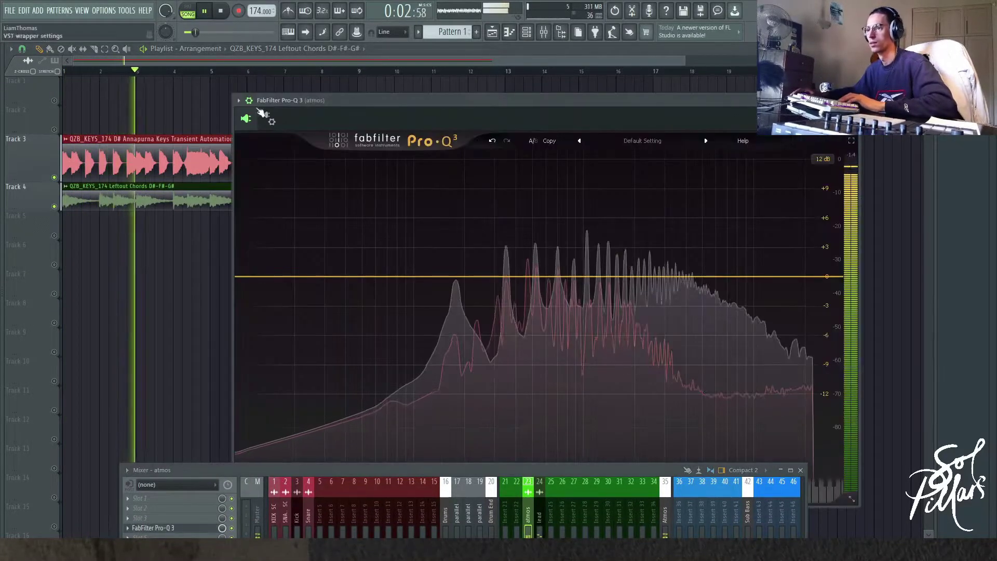
pyautogui.click(238, 100)
pyautogui.click(584, 108)
pyautogui.moveTo(583, 107); pyautogui.dragTo(524, 67)
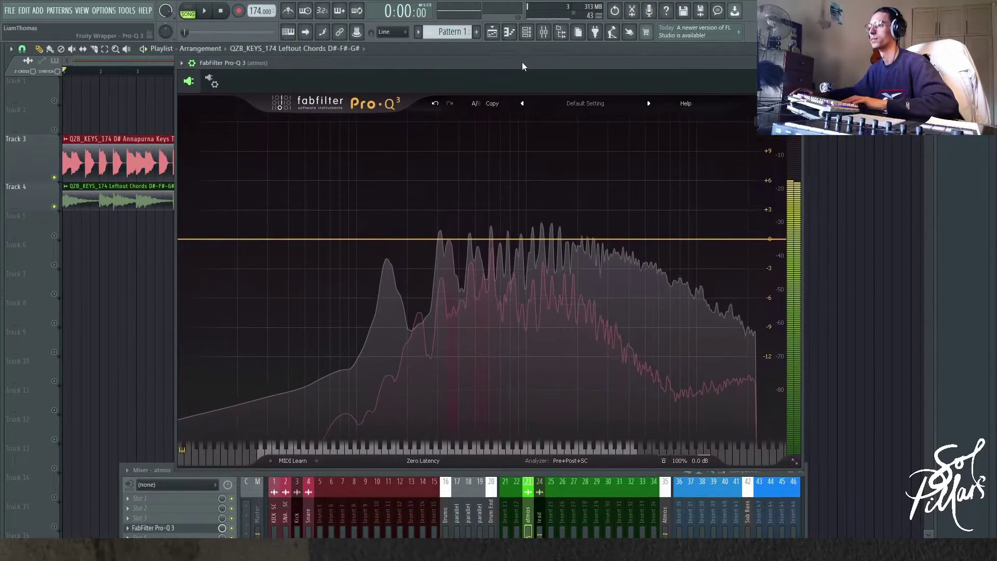
pyautogui.press('space')
# Run EQ Match with the external Side Chain as reference during playback, match, and accept the curve with 16 bands.
pyautogui.click(565, 460)
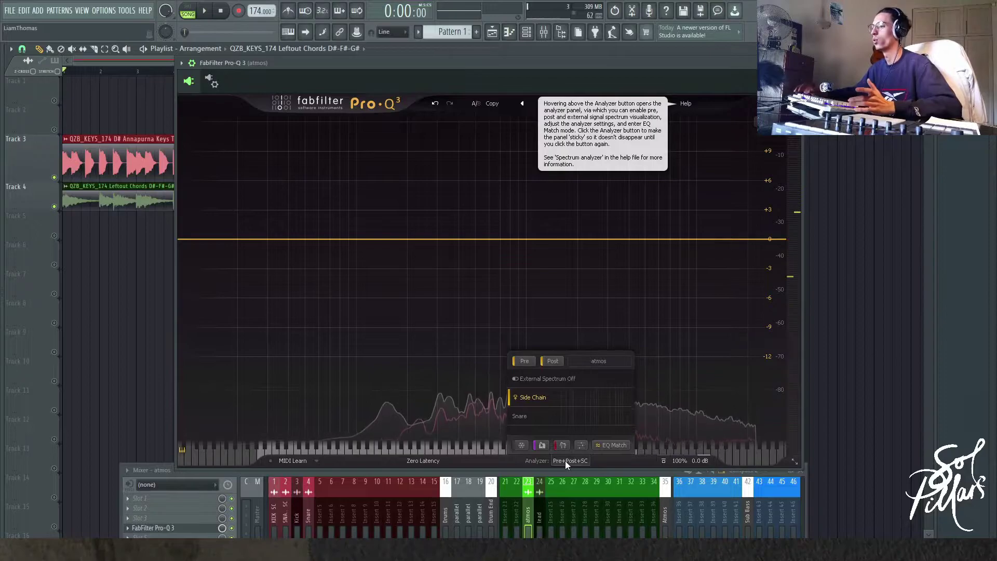
pyautogui.click(609, 446)
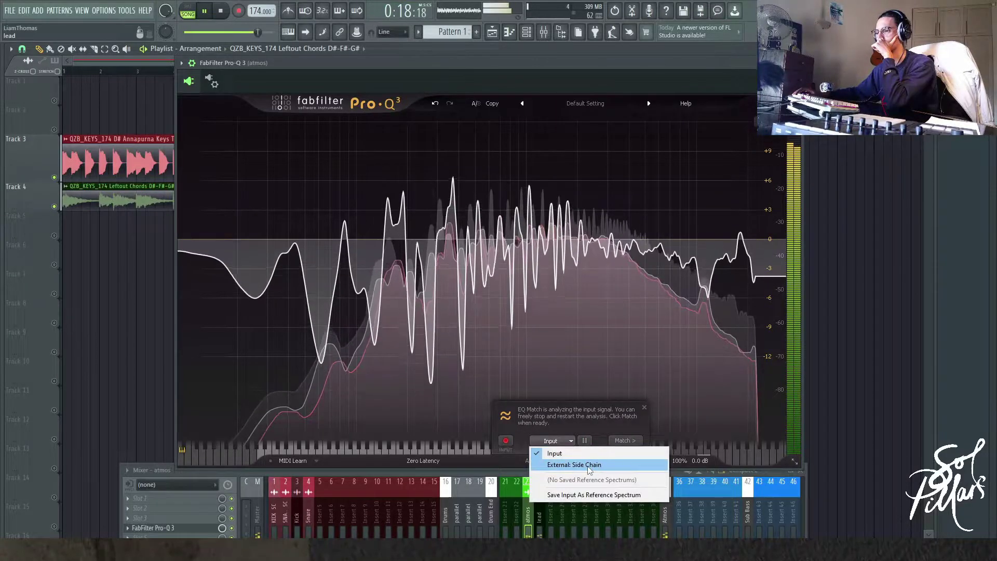
pyautogui.click(586, 442)
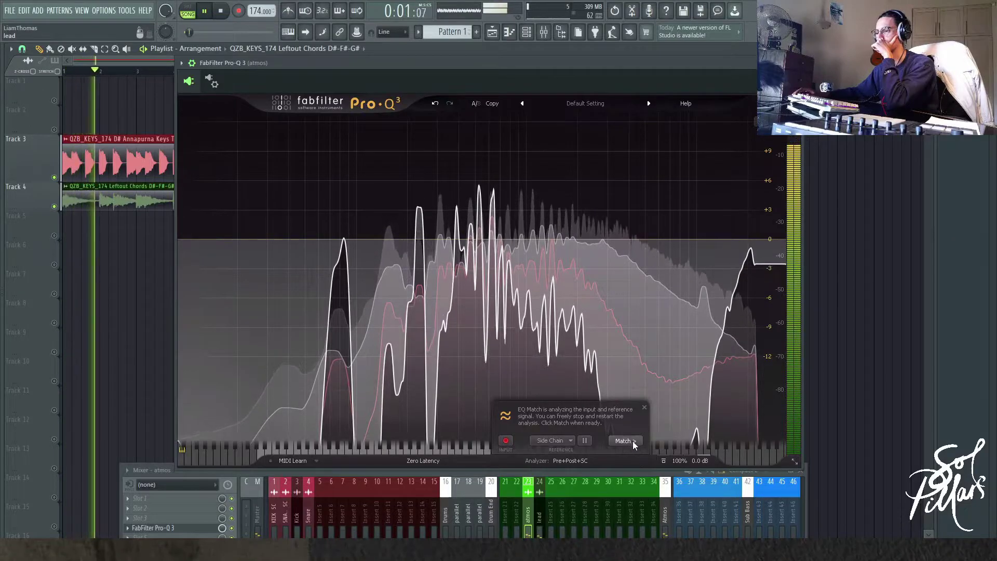
pyautogui.click(630, 441)
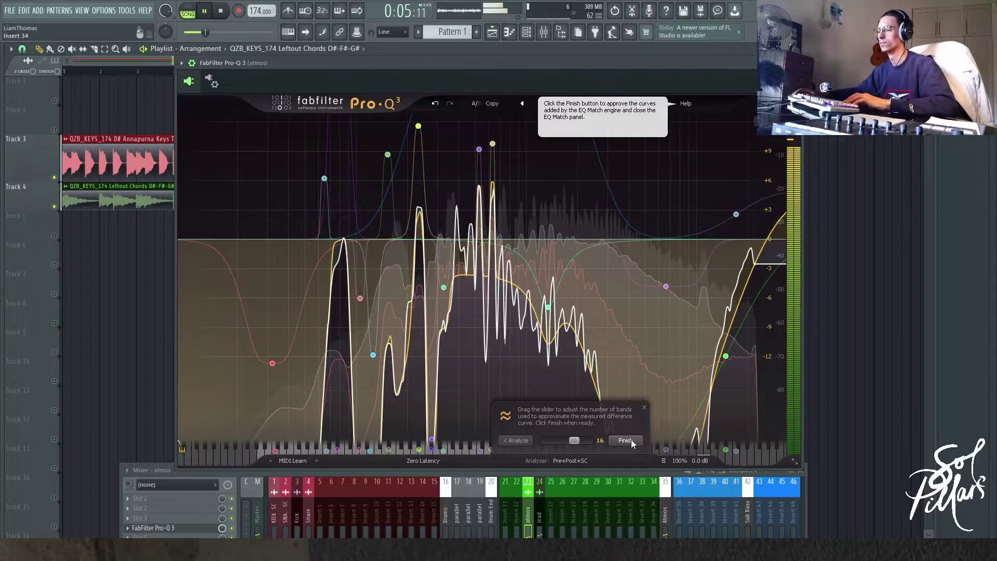
pyautogui.click(625, 440)
pyautogui.press('space')
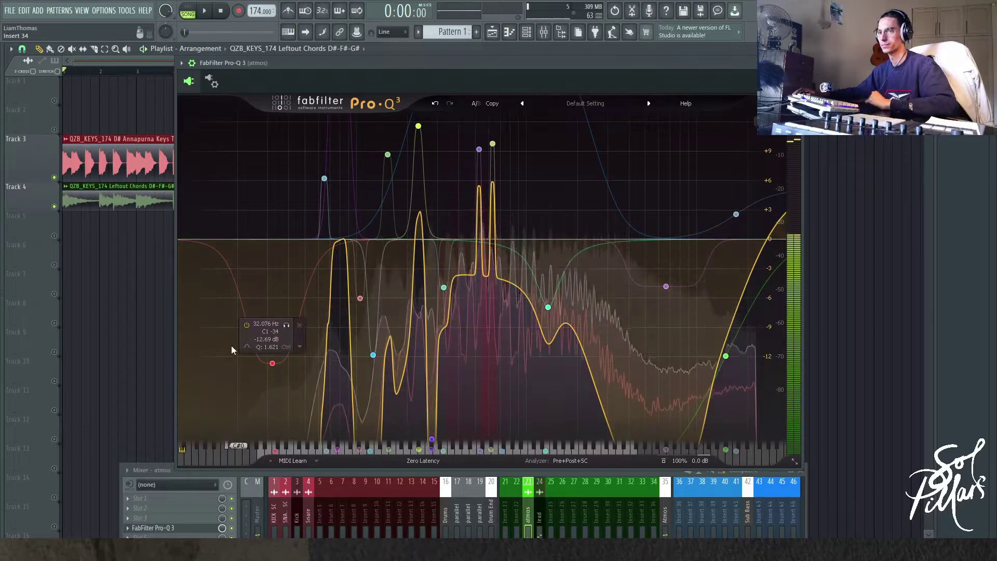
# Set the EQ display range to 30 dB to fit the whole matched curve.
pyautogui.click(779, 141)
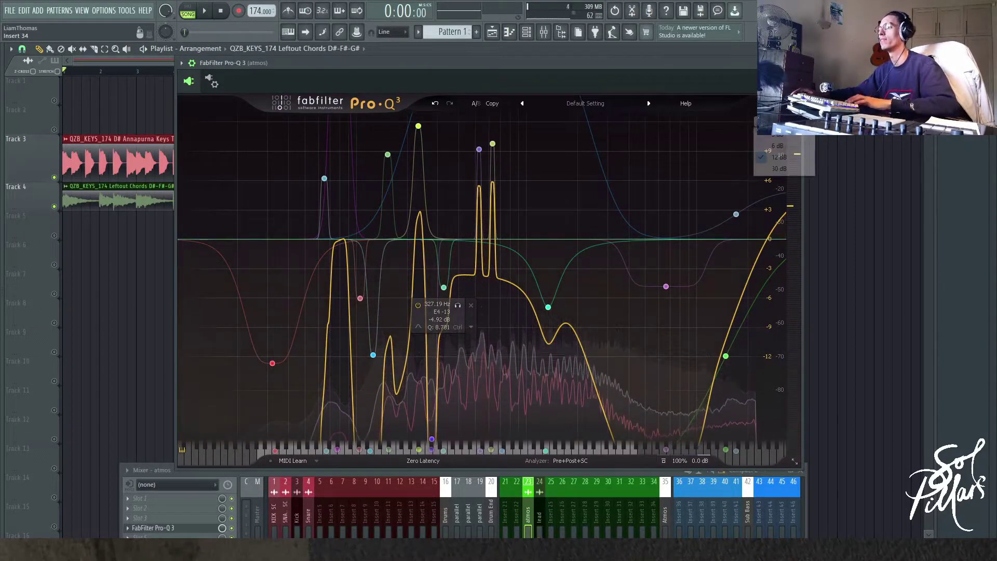
pyautogui.click(779, 169)
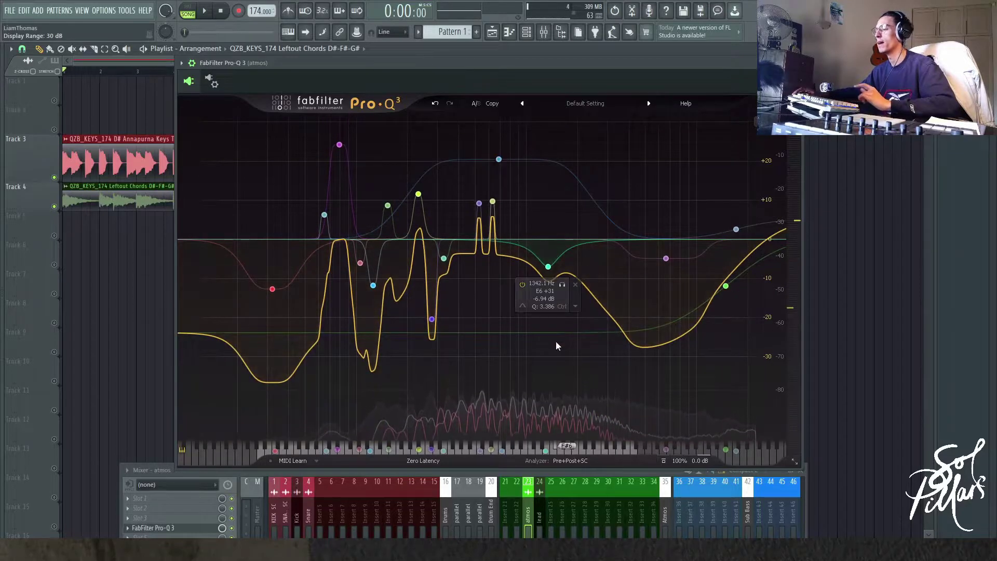
pyautogui.moveTo(287, 133); pyautogui.dragTo(741, 430)
pyautogui.click(573, 369)
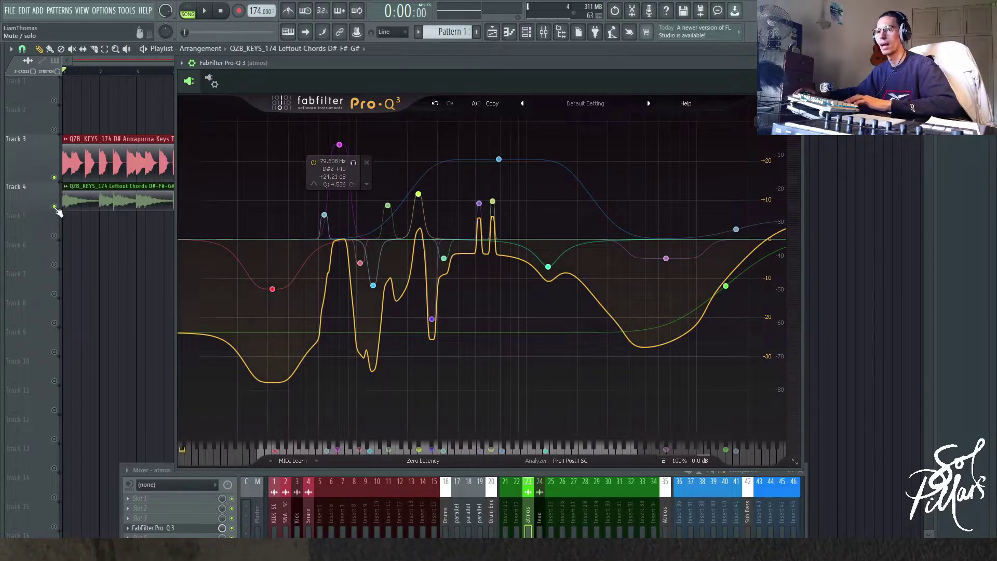
# Play only the chords track to compare its spectrum with the matched EQ curve.
pyautogui.click(236, 530)
pyautogui.press('space')
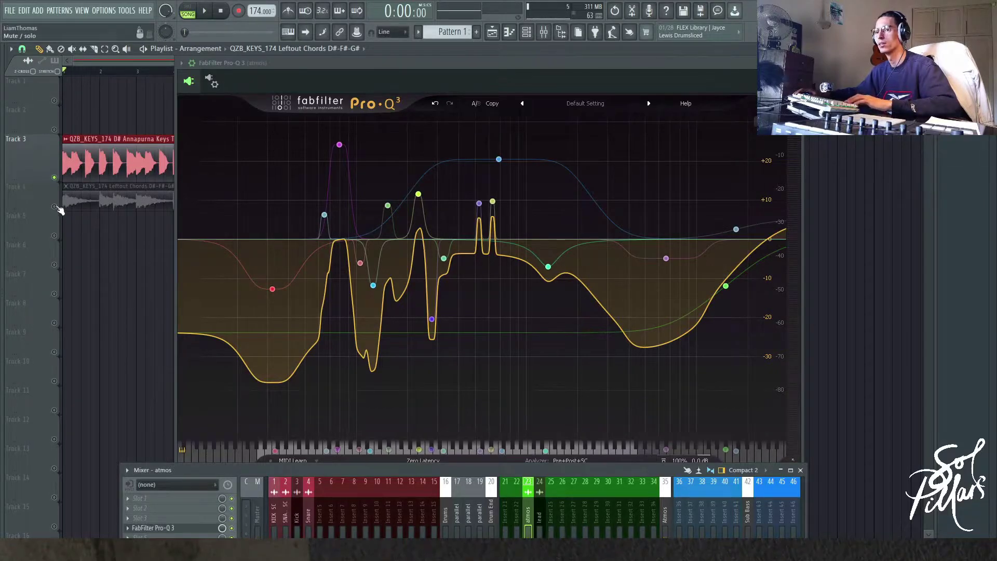
pyautogui.click(54, 178)
pyautogui.press('space')
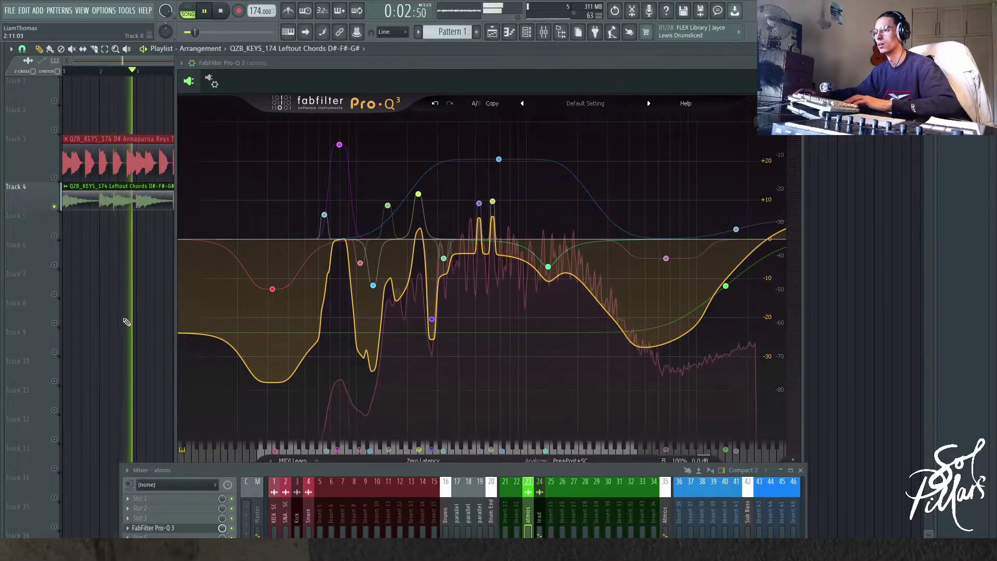
pyautogui.press('space')
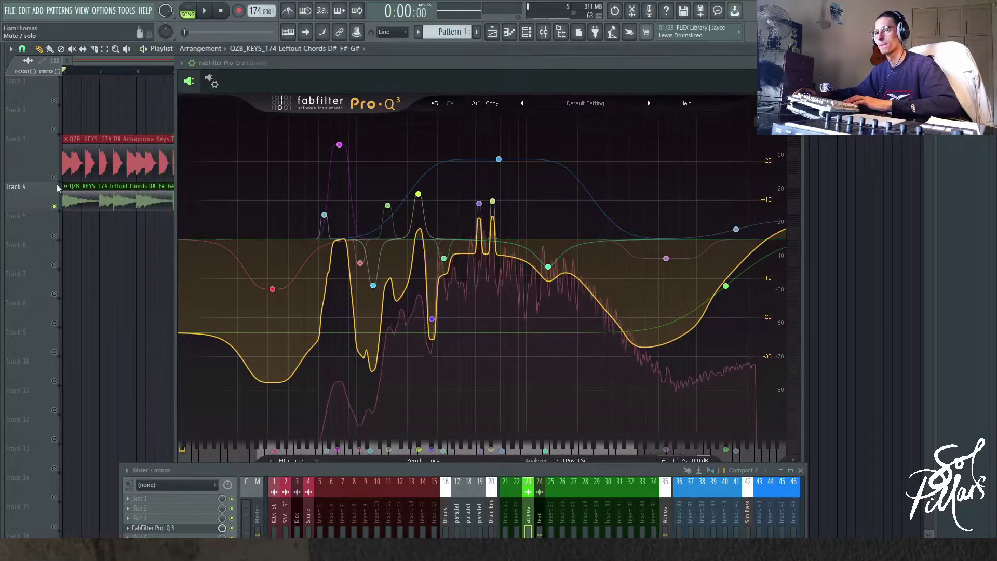
# Play the keys track alone through the matched EQ, and bring the chords track back in to hear both.
pyautogui.click(55, 207)
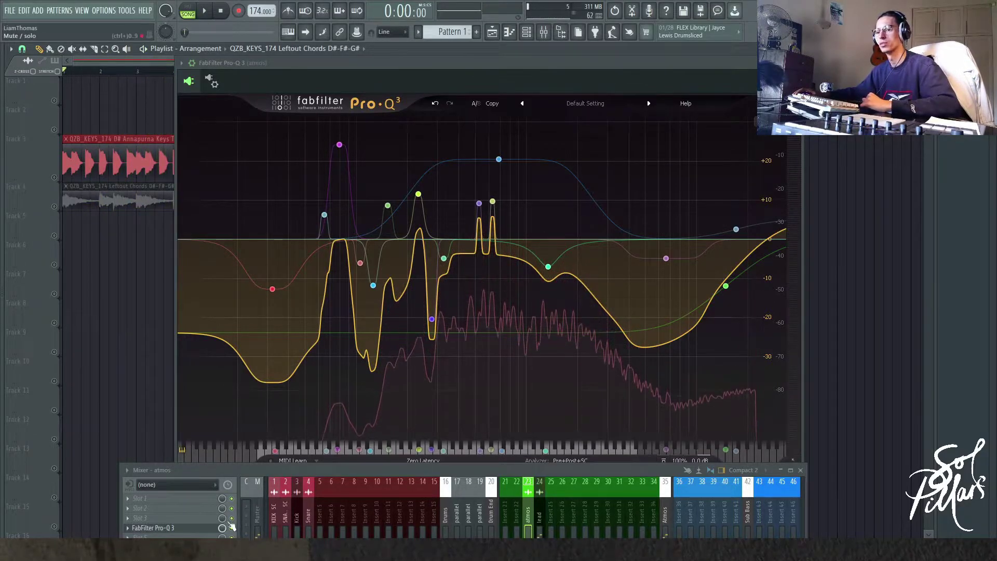
pyautogui.click(54, 177)
pyautogui.press('space')
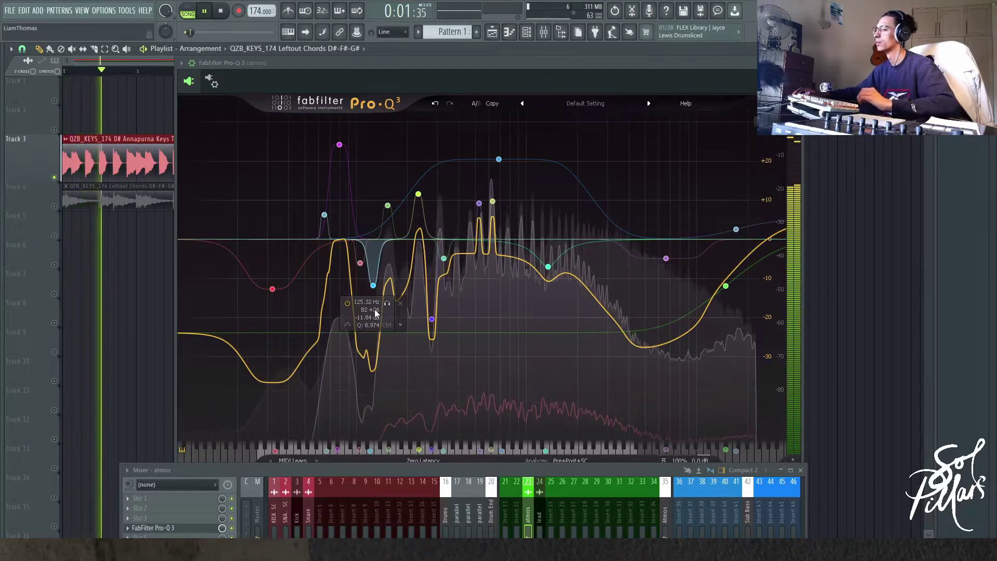
pyautogui.click(54, 207)
pyautogui.moveTo(550, 348)
pyautogui.mouseDown()
pyautogui.moveTo(560, 346)
pyautogui.moveTo(540, 345)
pyautogui.mouseUp()
pyautogui.press('space')
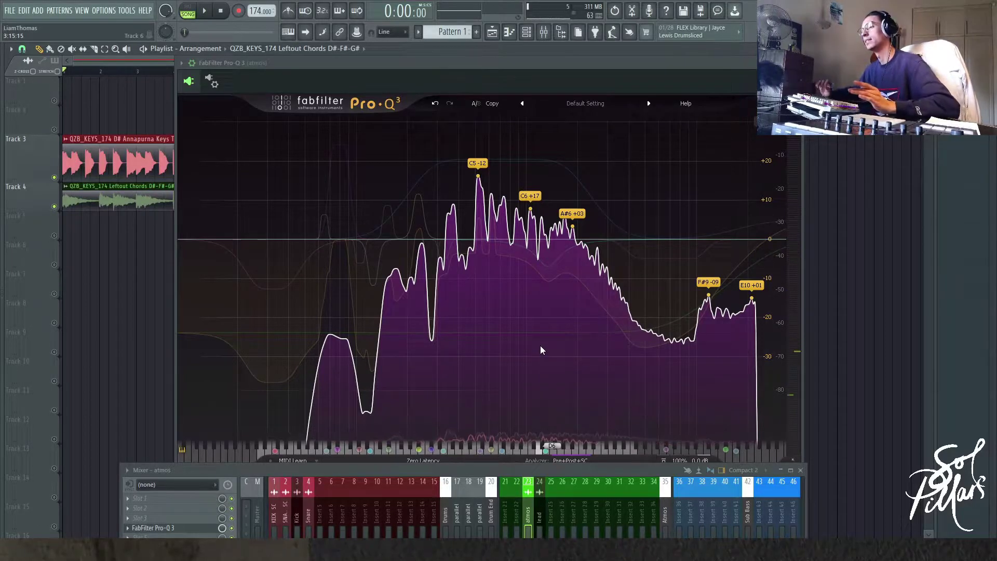
pyautogui.moveTo(540, 345); pyautogui.dragTo(481, 229)
pyautogui.moveTo(252, 123); pyautogui.dragTo(724, 408)
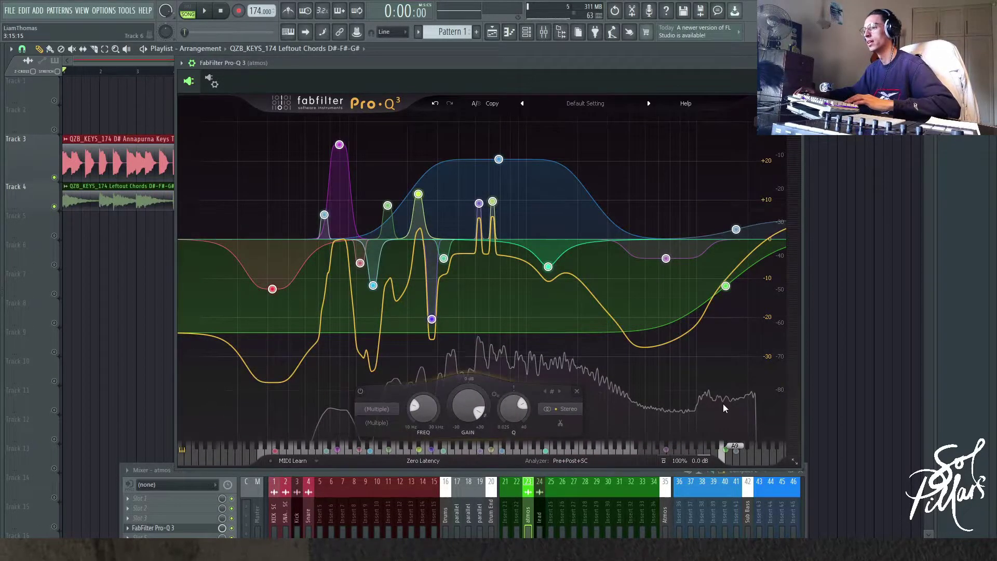
pyautogui.click(731, 339)
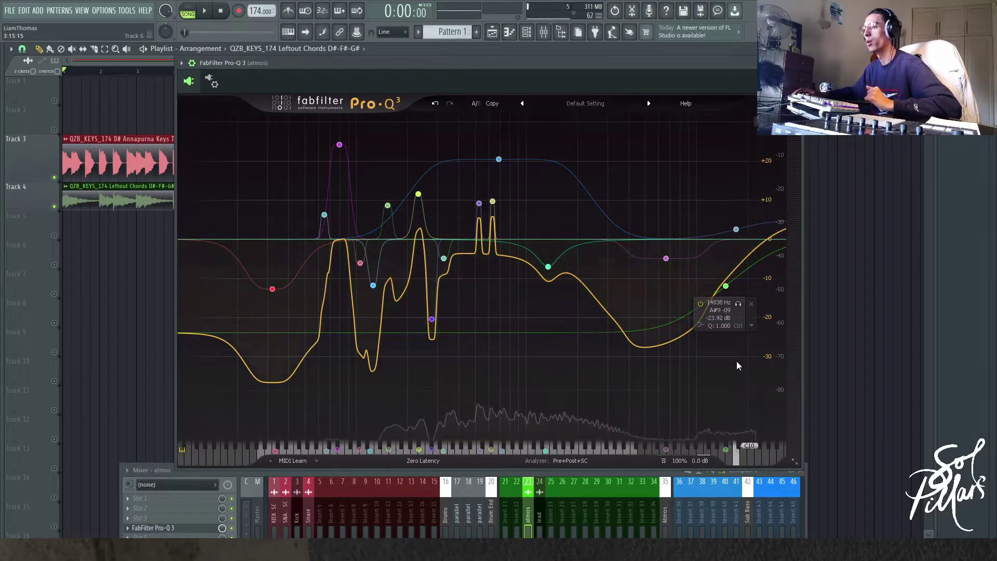
# Delete the low shelf band at 14838 Hz and the wide bell band at 687.90 Hz.
pyautogui.click(725, 286)
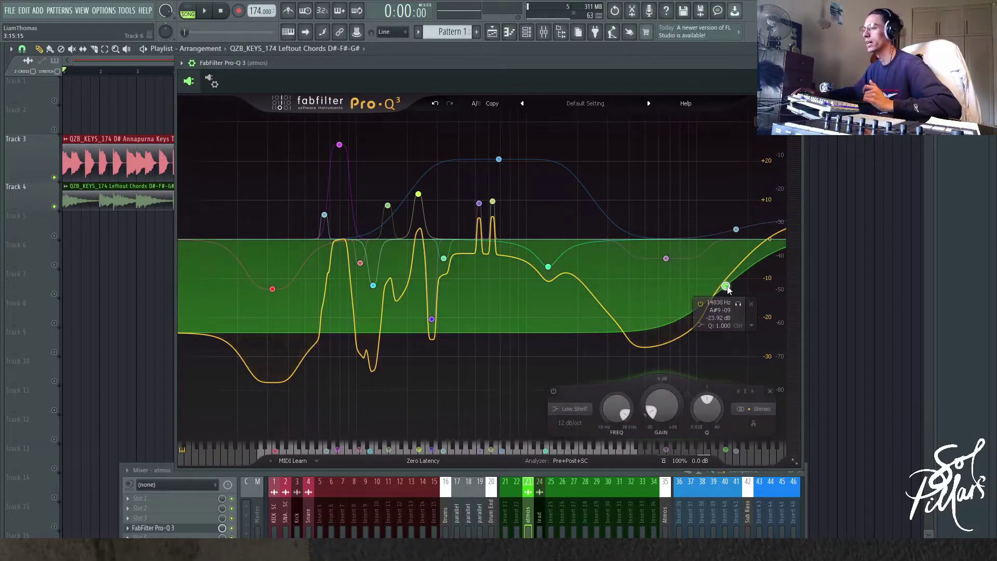
pyautogui.click(751, 304)
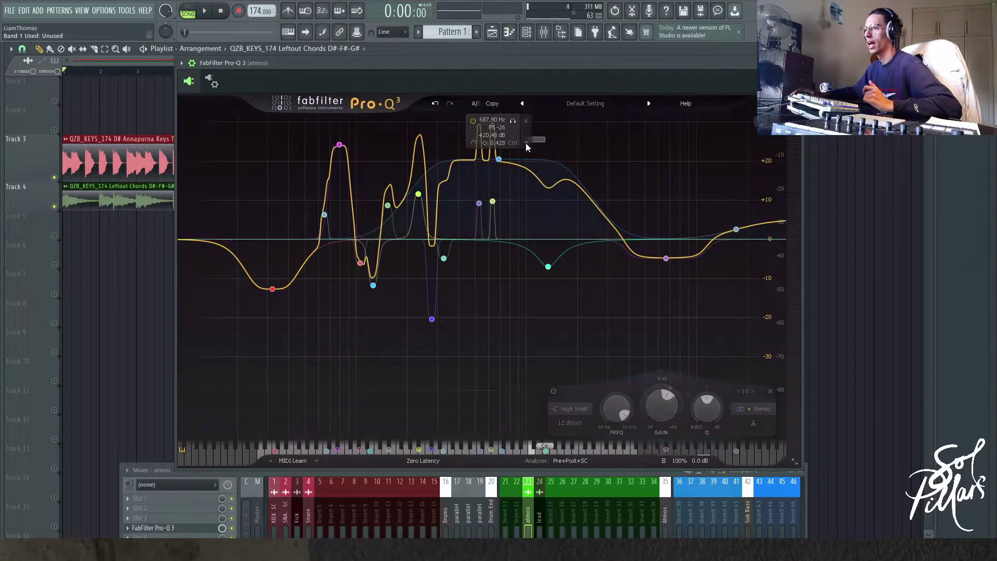
pyautogui.click(497, 160)
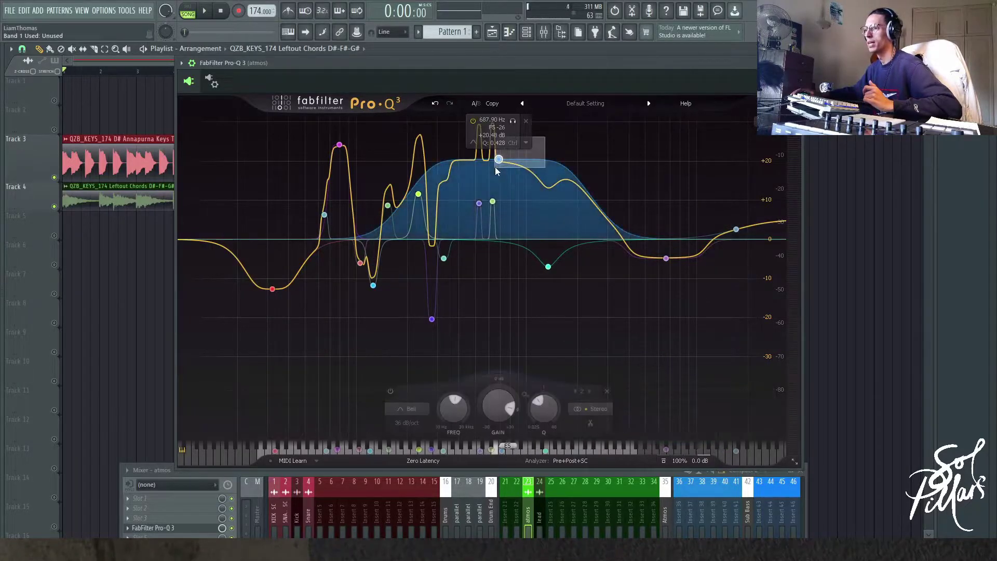
pyautogui.click(526, 121)
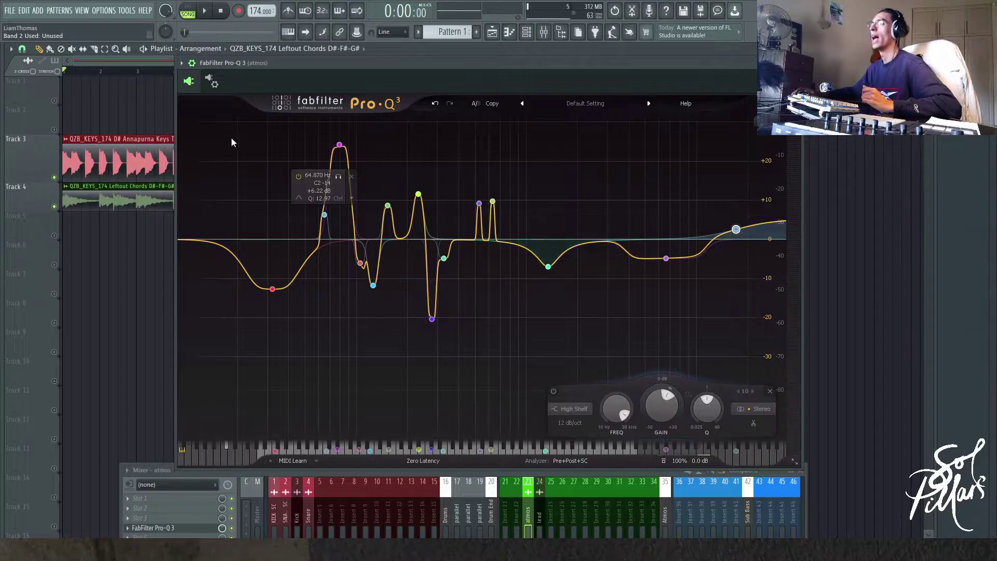
# Invert the gains of all remaining EQ bands together, bringing band 3 to about -24 dB, and play both tracks.
pyautogui.moveTo(333, 189); pyautogui.dragTo(785, 340)
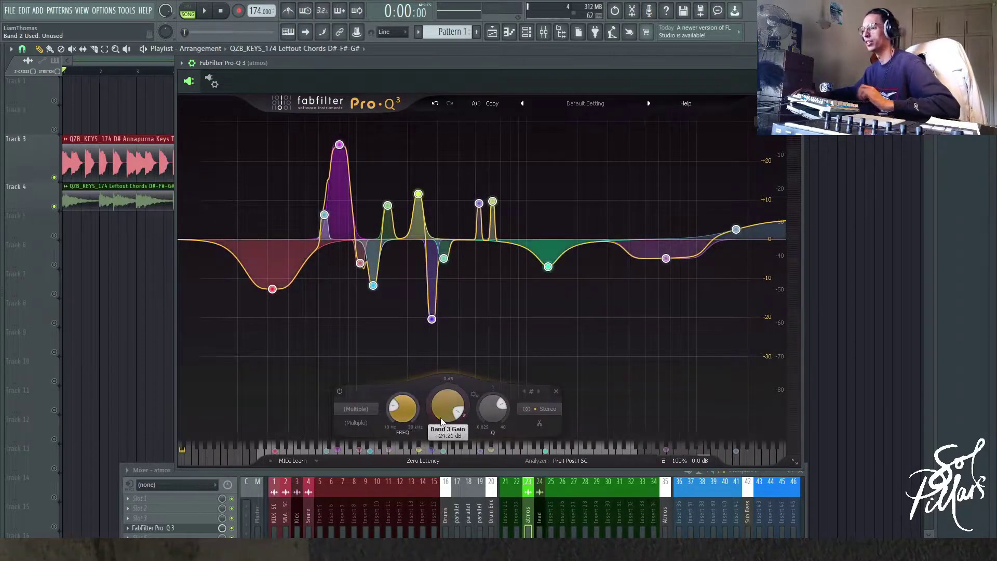
pyautogui.moveTo(445, 413); pyautogui.dragTo(496, 560)
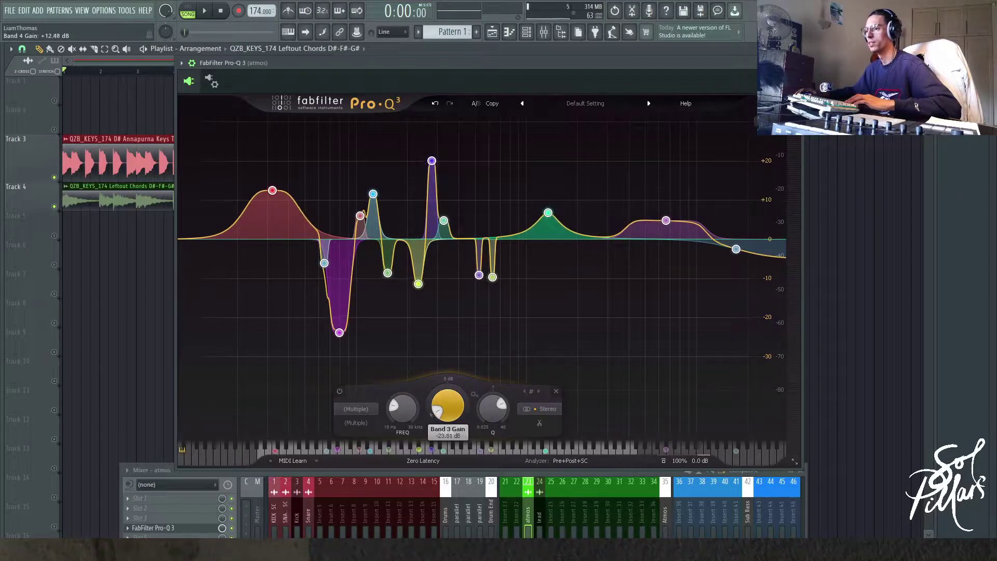
pyautogui.moveTo(462, 413); pyautogui.dragTo(464, 417)
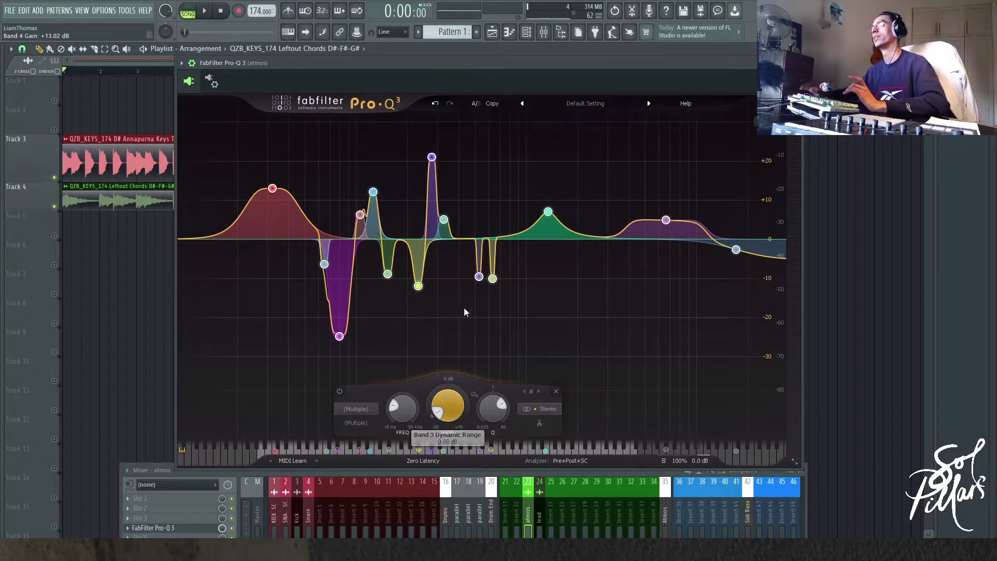
pyautogui.moveTo(225, 132); pyautogui.dragTo(751, 355)
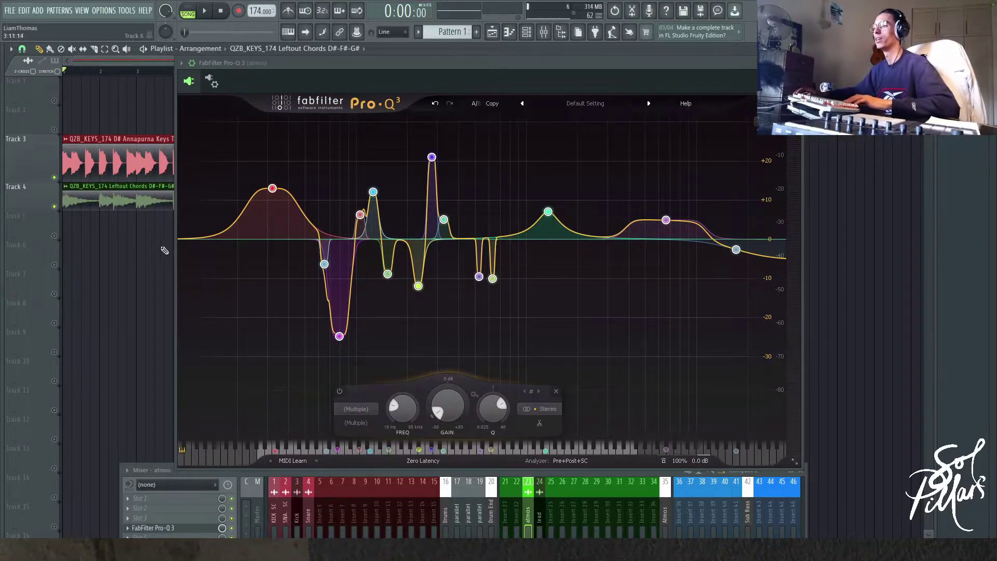
pyautogui.press('space')
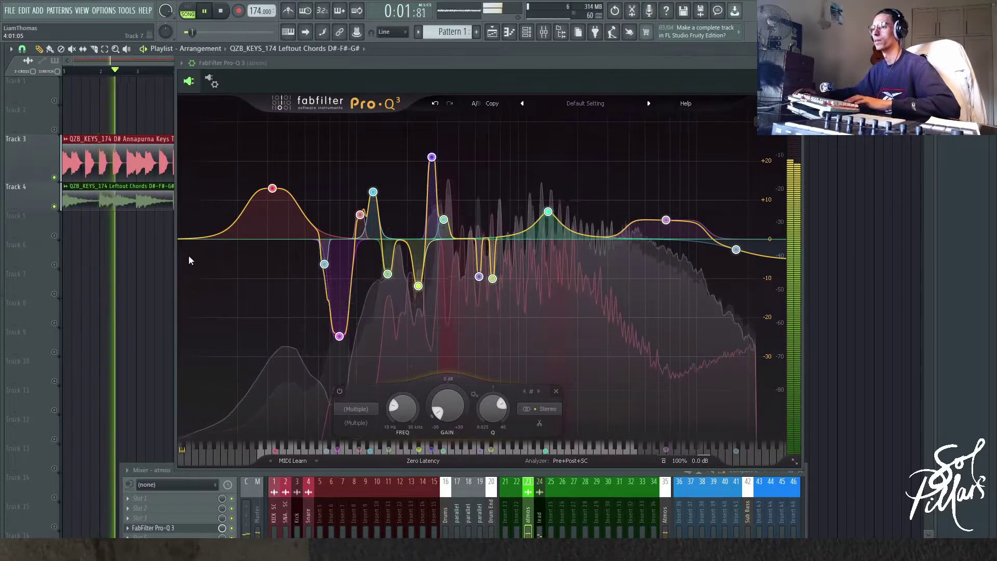
# Stop playback and copy the atmos track's Pro-Q 3, with its current EQ curve, to the lead mixer track.
pyautogui.press('space')
pyautogui.press('Escape')
pyautogui.moveTo(558, 470); pyautogui.dragTo(638, 270)
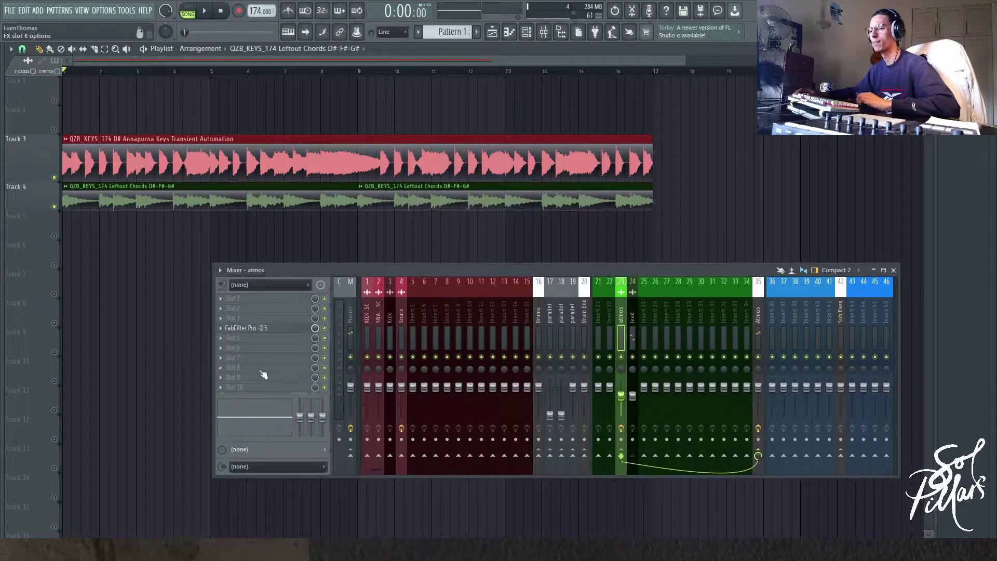
pyautogui.click(247, 329)
pyautogui.press('Escape')
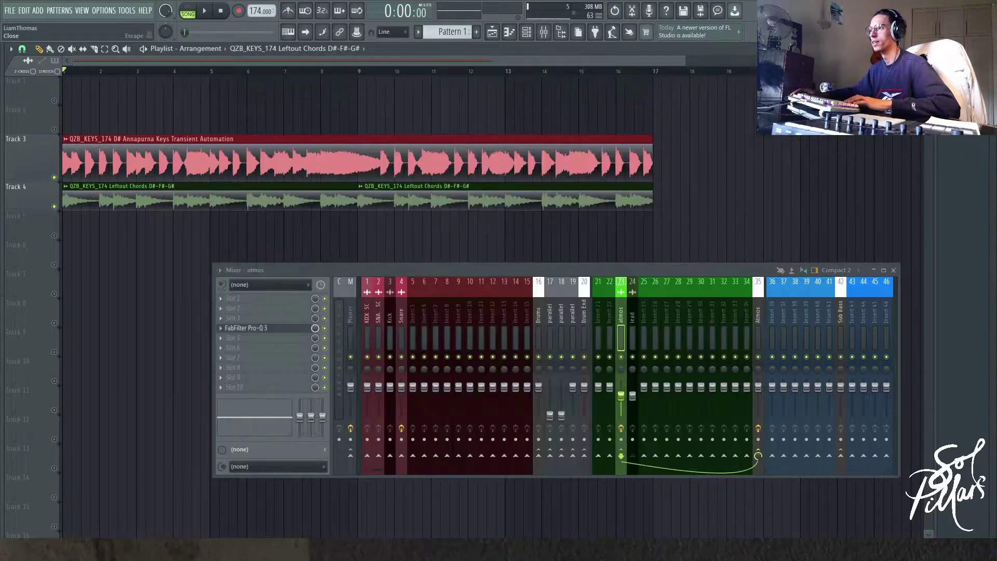
pyautogui.click(221, 327)
pyautogui.moveTo(249, 358); pyautogui.dragTo(632, 320)
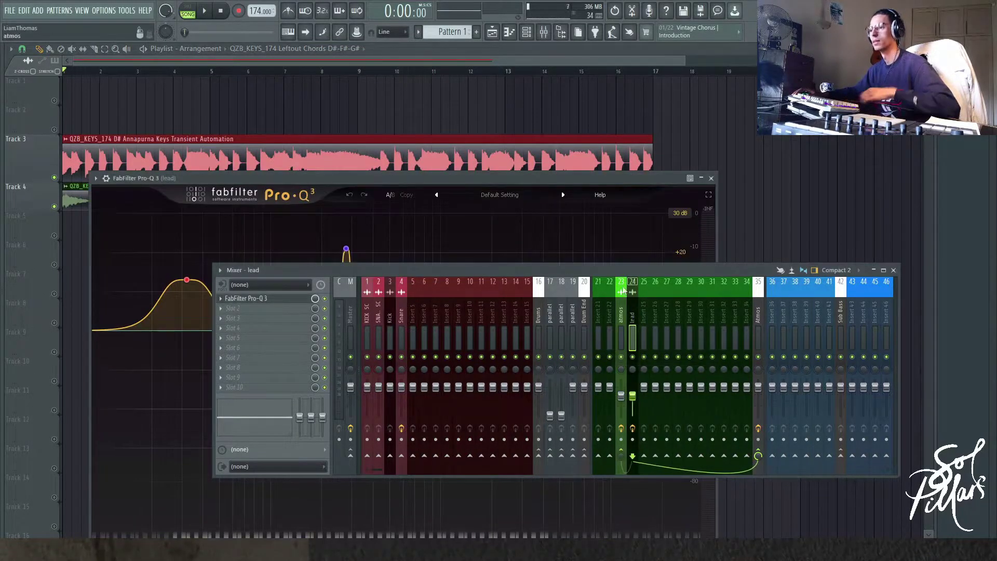
# Invert the gains of all bands in the lead EQ together, bringing the 276.97 Hz band to about -19 dB, and play both tracks.
pyautogui.moveTo(597, 270); pyautogui.dragTo(654, 374)
pyautogui.moveTo(658, 178); pyautogui.dragTo(671, 88)
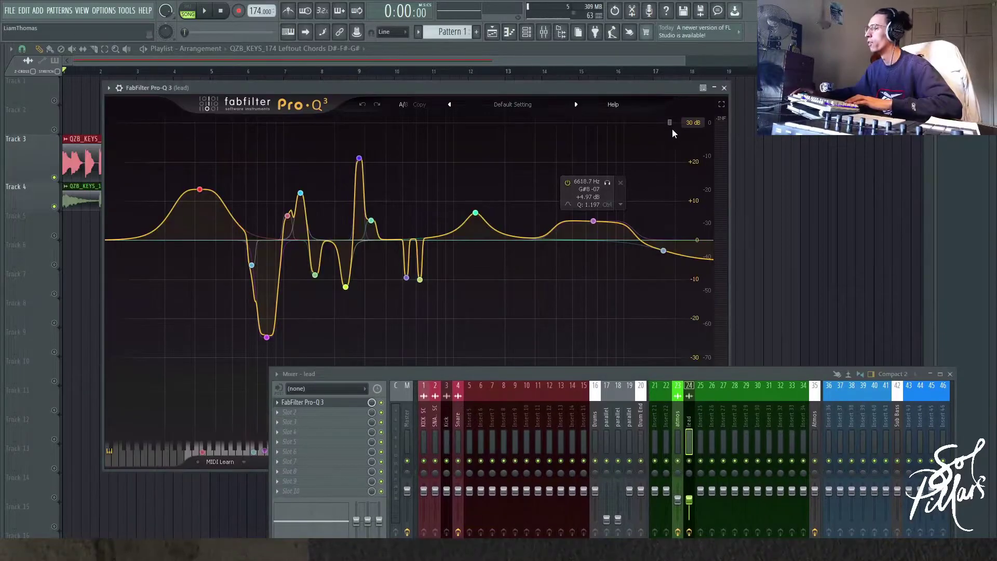
pyautogui.moveTo(414, 337); pyautogui.dragTo(109, 386)
pyautogui.moveTo(441, 373); pyautogui.dragTo(441, 532)
pyautogui.moveTo(374, 419); pyautogui.dragTo(380, 251)
pyautogui.press('space')
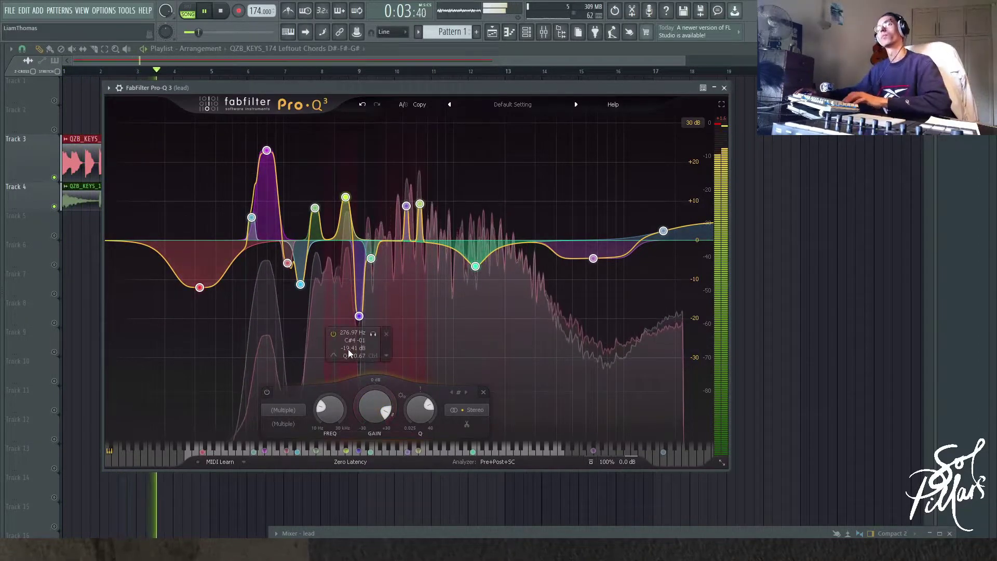
# Close the lead EQ, stop playback and clear the clip selection in the playlist.
pyautogui.click(725, 87)
pyautogui.press('space')
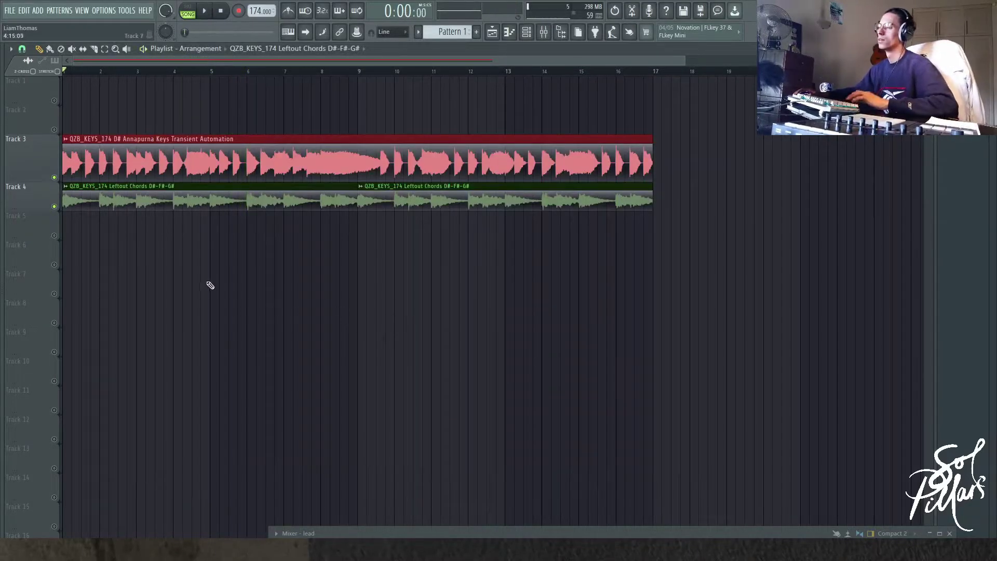
pyautogui.scroll(-2, 193, 266)
pyautogui.click(486, 105)
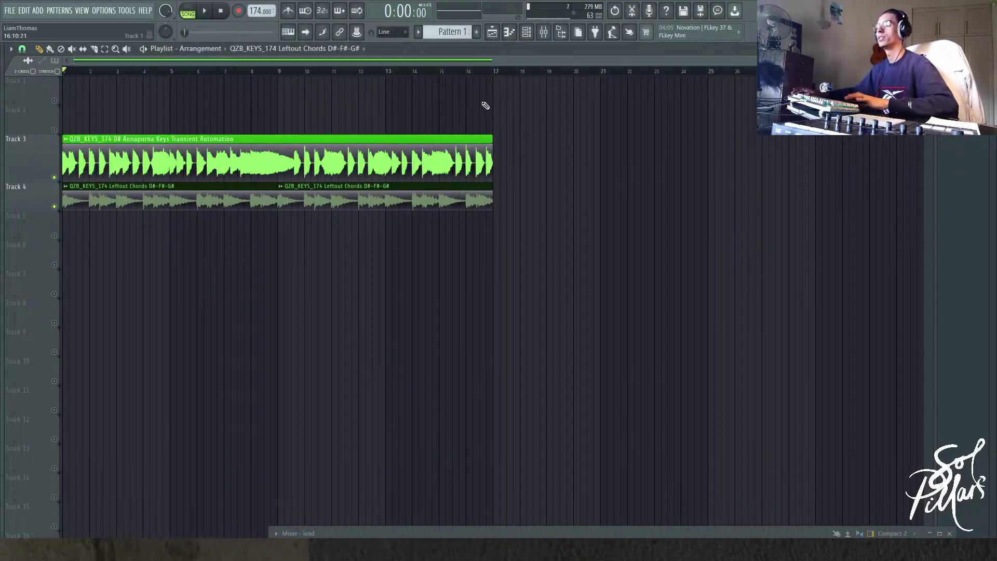
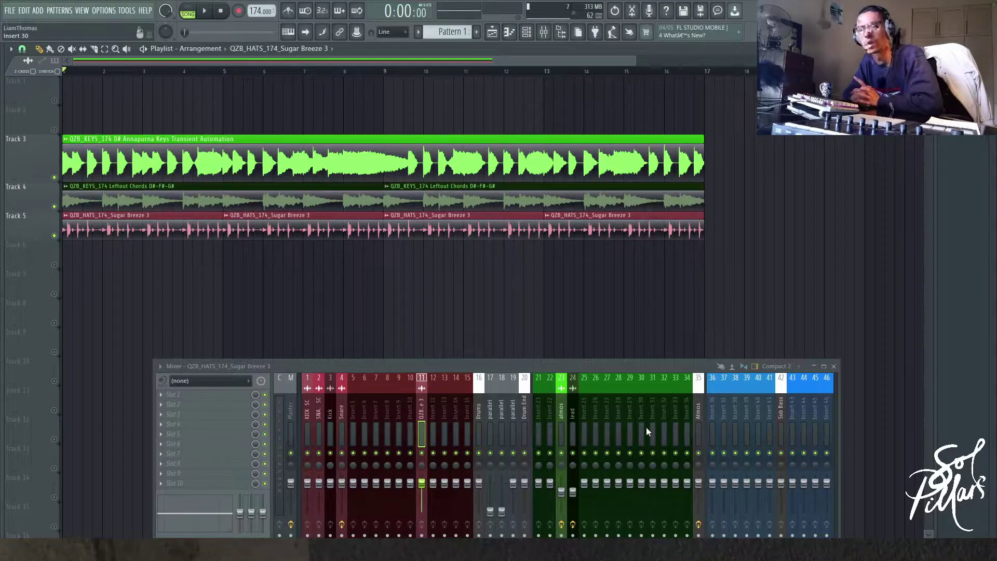
# Mute the hats track and play the keys and chords together with the Atmos bus selected in the mixer.
pyautogui.click(55, 236)
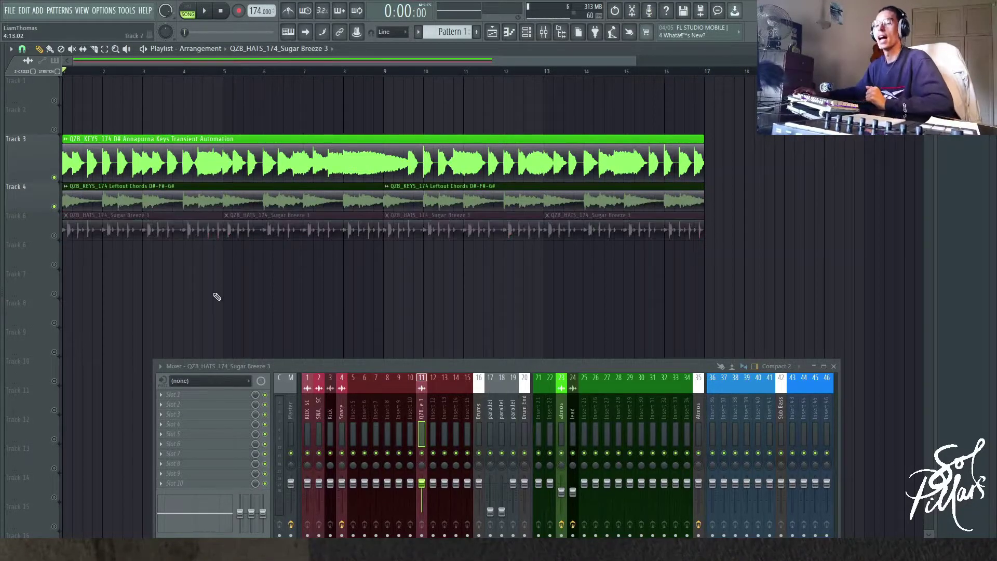
pyautogui.press('space')
pyautogui.press('space')
pyautogui.moveTo(524, 367); pyautogui.dragTo(488, 212)
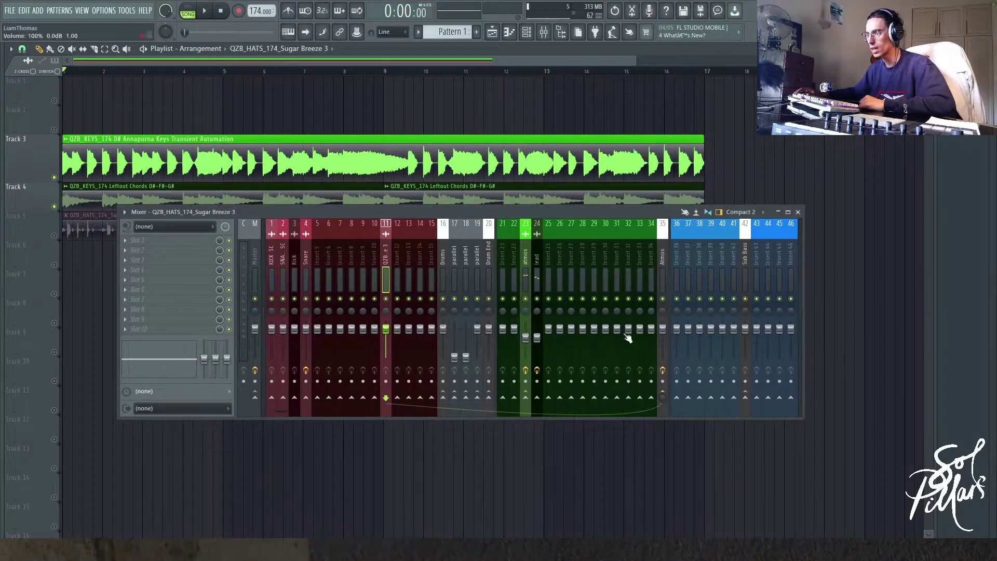
pyautogui.click(657, 258)
pyautogui.press('space')
pyautogui.moveTo(391, 211); pyautogui.dragTo(384, 290)
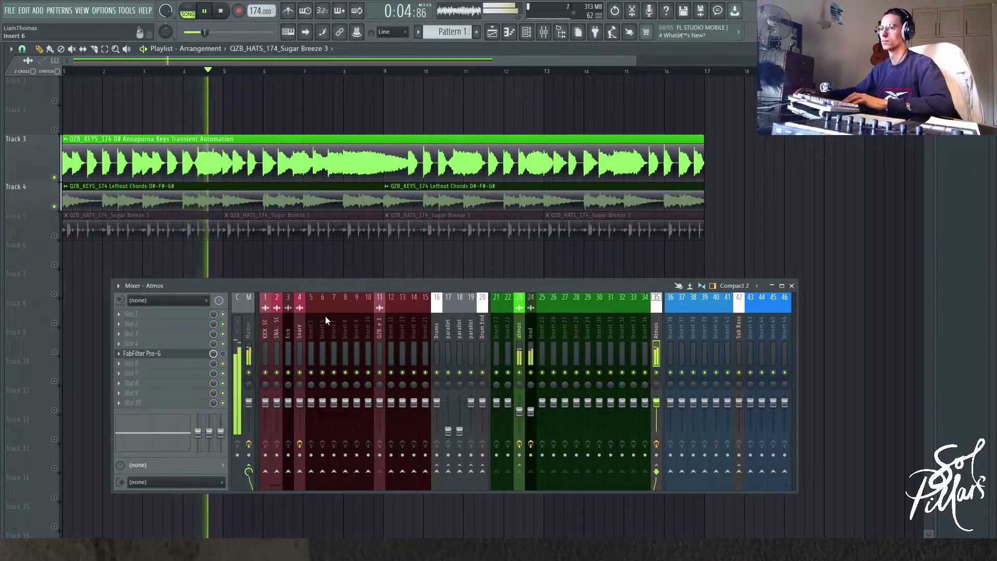
pyautogui.press('space')
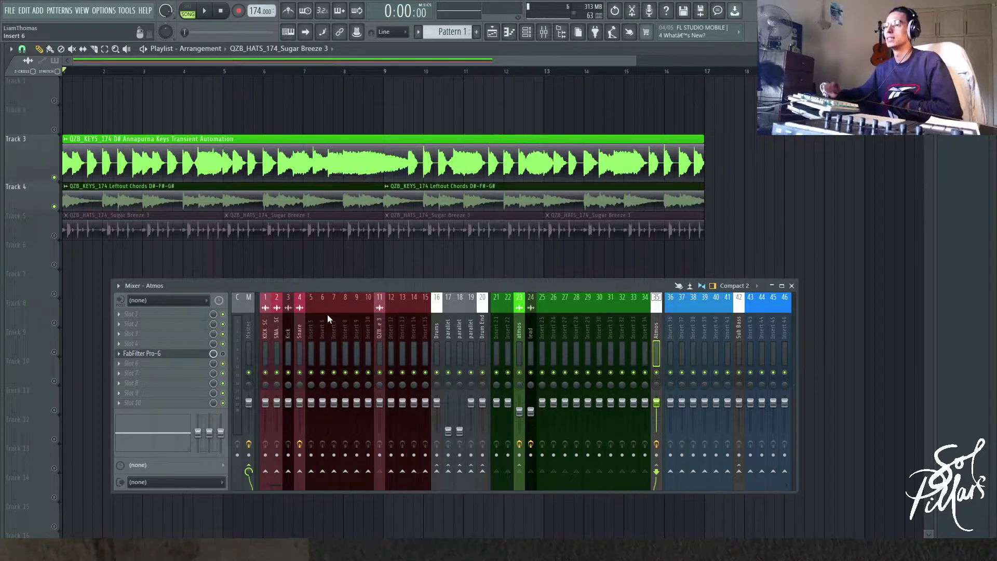
# Solo the hats track, play it briefly and select the hats channel in the mixer.
pyautogui.moveTo(444, 285); pyautogui.dragTo(423, 268)
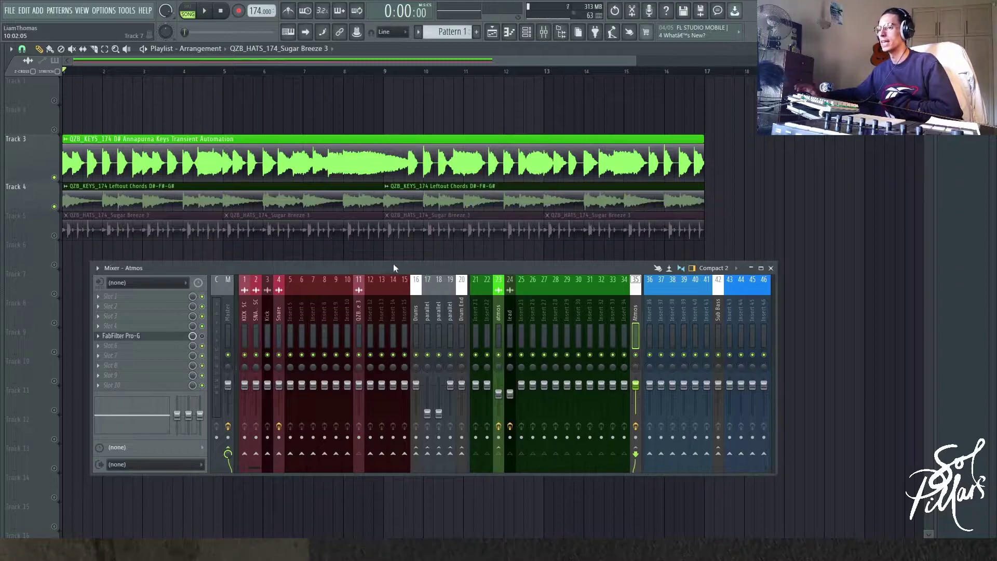
pyautogui.rightClick(55, 236)
pyautogui.press('space')
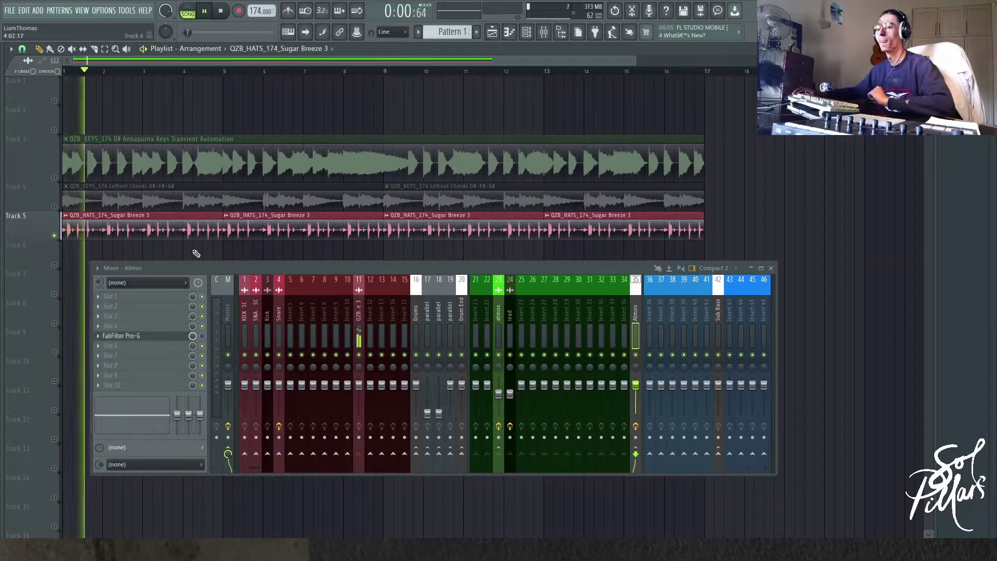
pyautogui.click(357, 364)
pyautogui.press('space')
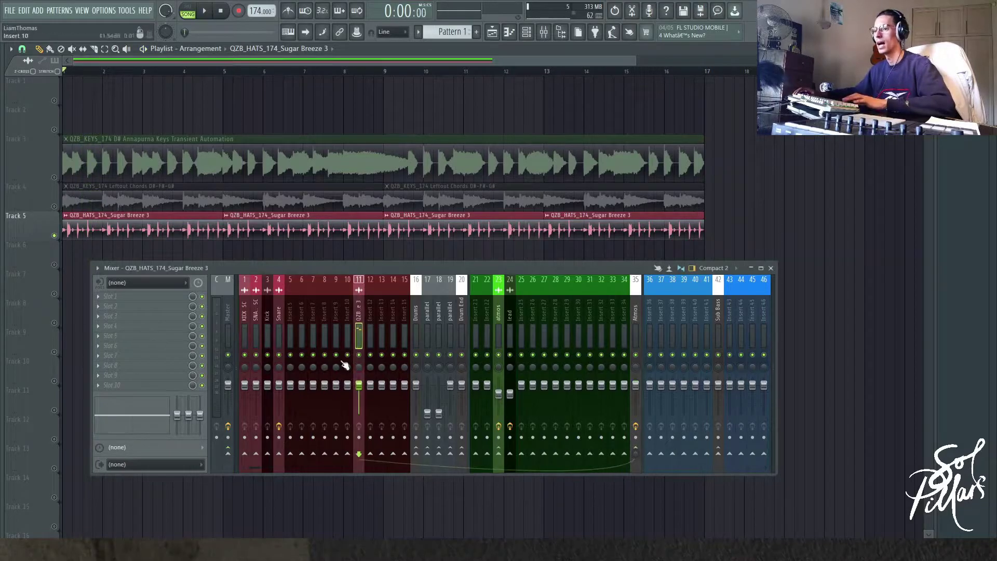
# Route the hats channel to Drum End to hear the soloed loop, and remove that send after playing it.
pyautogui.click(461, 454)
pyautogui.press('space')
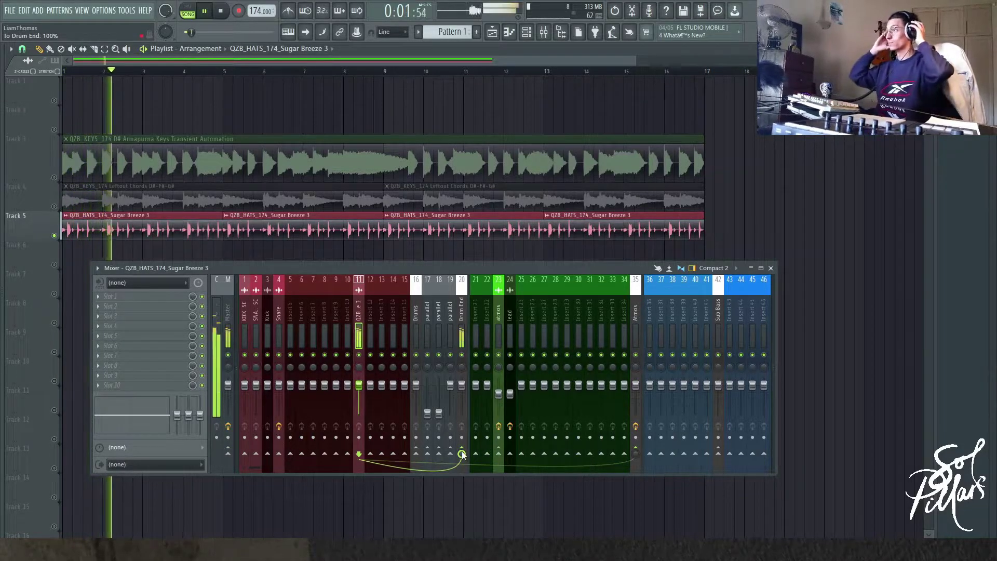
pyautogui.scroll(-2, 320, 177)
pyautogui.press('space')
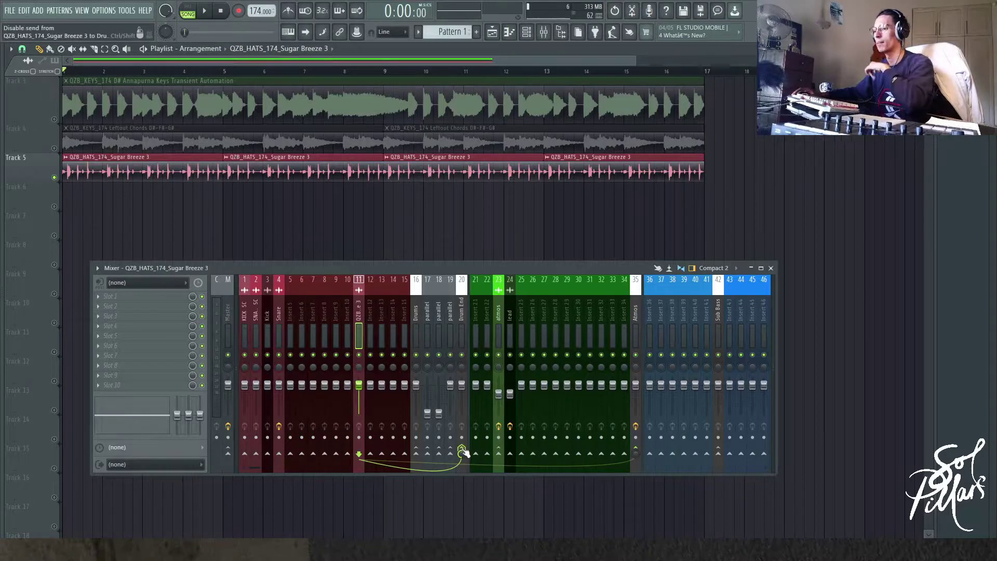
pyautogui.click(464, 453)
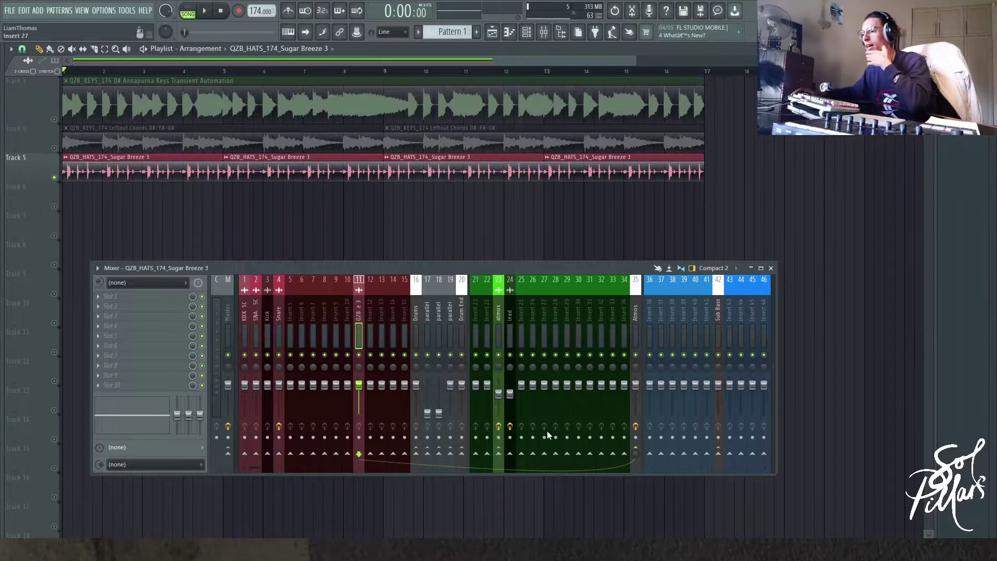
# Remove the hats channel's existing send to the Atmos bus and sidechain the channel to that bus instead.
pyautogui.click(636, 453)
pyautogui.rightClick(636, 453)
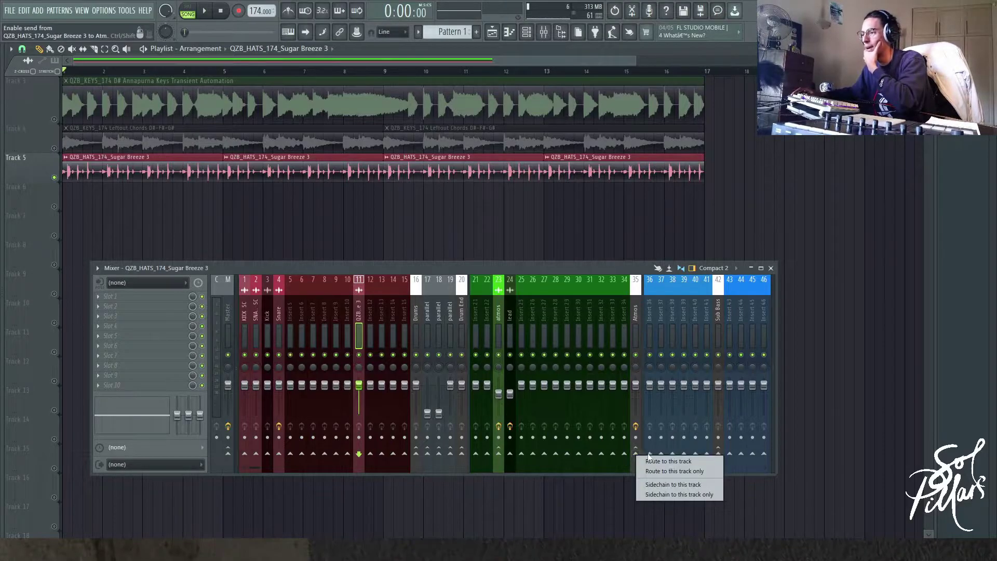
pyautogui.click(672, 485)
# Select the Atmos bus, leave only the keys and chords tracks audible with the hats muted, and play them briefly.
pyautogui.click(636, 322)
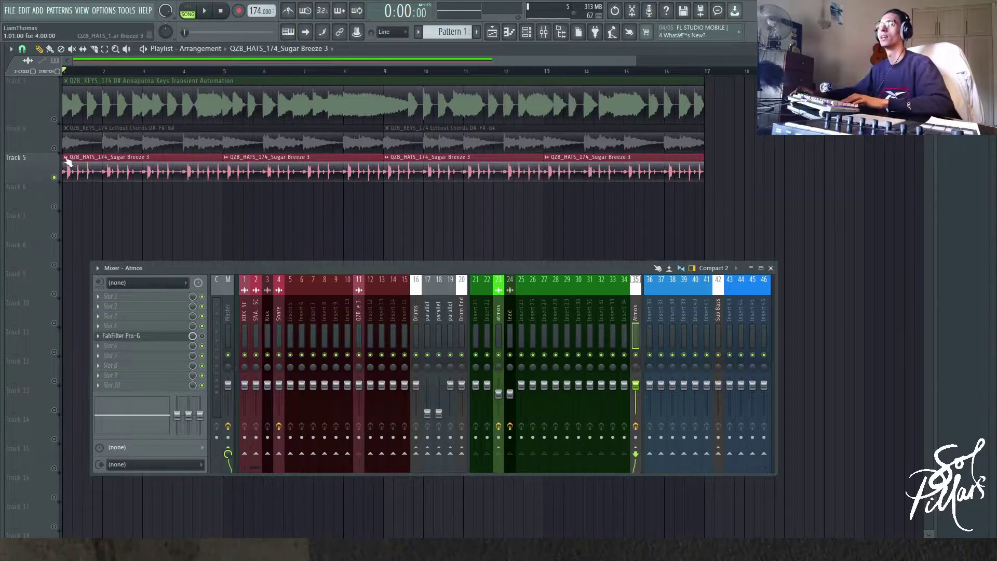
pyautogui.keyDown('ctrl'); pyautogui.click(54, 148); pyautogui.keyUp('ctrl')
pyautogui.click(54, 119)
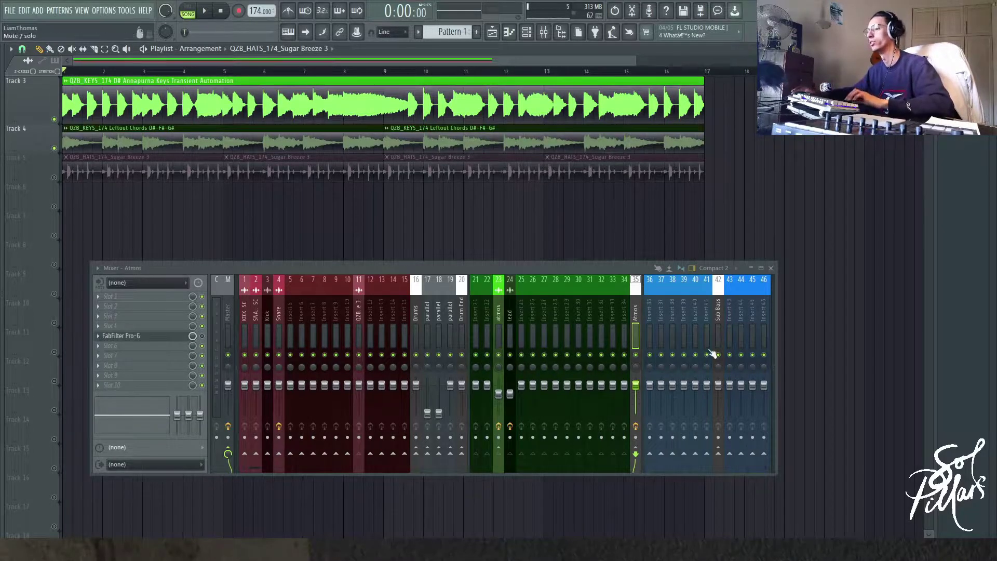
pyautogui.press('space')
pyautogui.press('space')
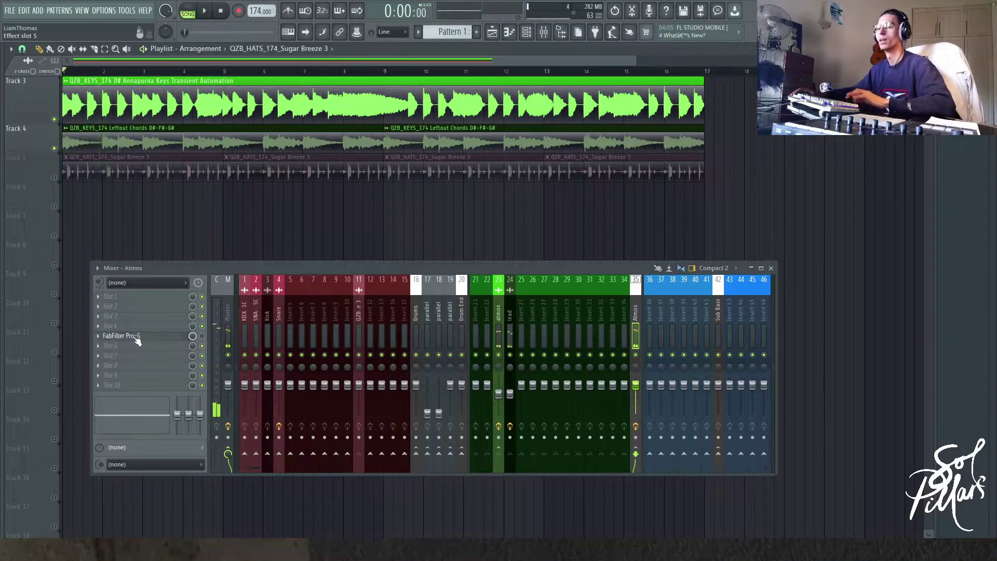
# Open Pro-G on the Atmos bus and inspect its expert side-chain section with the external input.
pyautogui.click(179, 335)
pyautogui.moveTo(311, 269); pyautogui.dragTo(320, 407)
pyautogui.moveTo(559, 56); pyautogui.dragTo(611, 112)
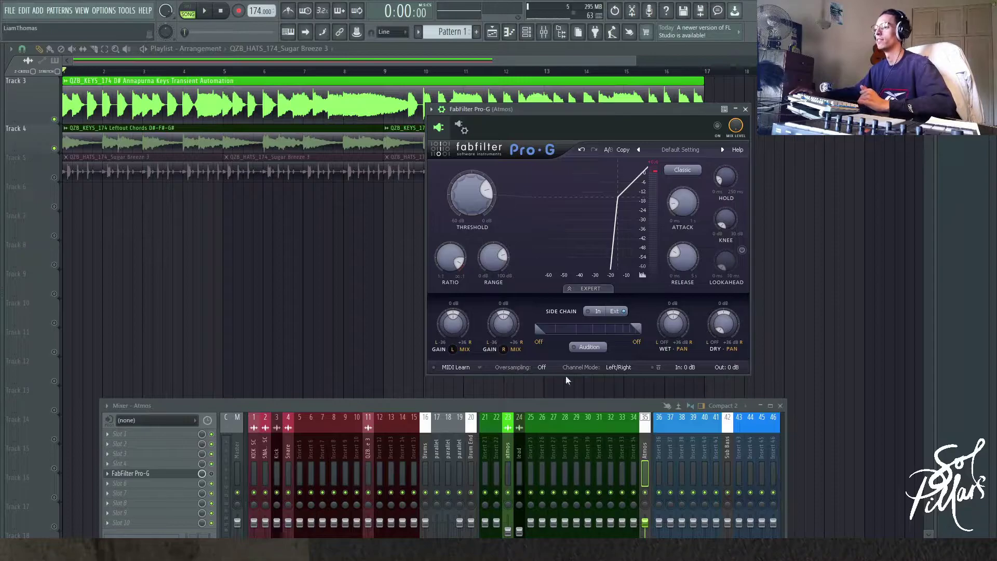
pyautogui.click(606, 289)
pyautogui.click(605, 289)
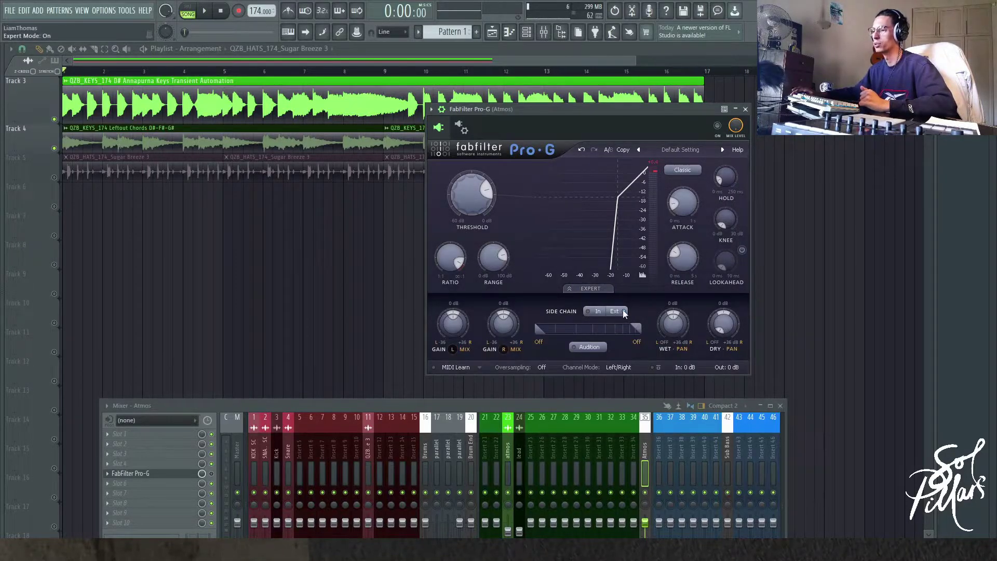
# Unmute the hats track and enable Pro-G on the Atmos bus, keeping its window visible above the mixer.
pyautogui.click(54, 178)
pyautogui.moveTo(99, 166); pyautogui.dragTo(688, 173)
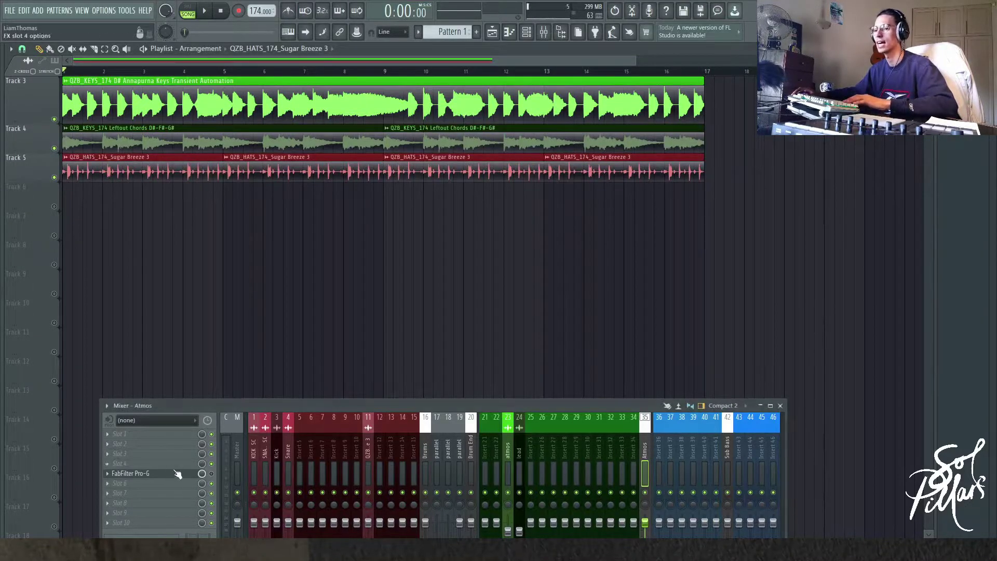
pyautogui.click(160, 475)
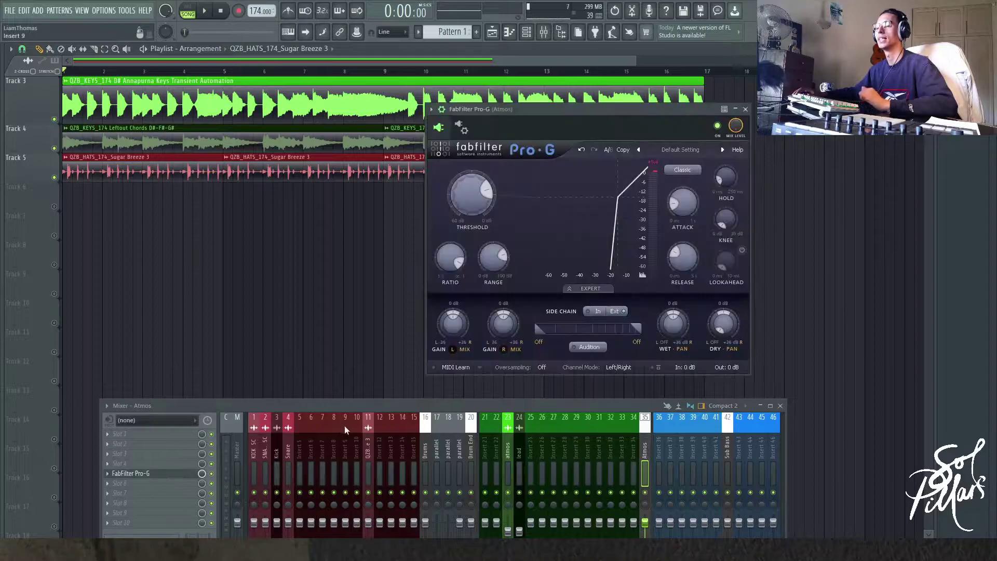
pyautogui.moveTo(363, 410); pyautogui.dragTo(344, 430)
# Play all three tracks through the hats-triggered gate, and set Pro-G's threshold to -19.06 dB.
pyautogui.press('space')
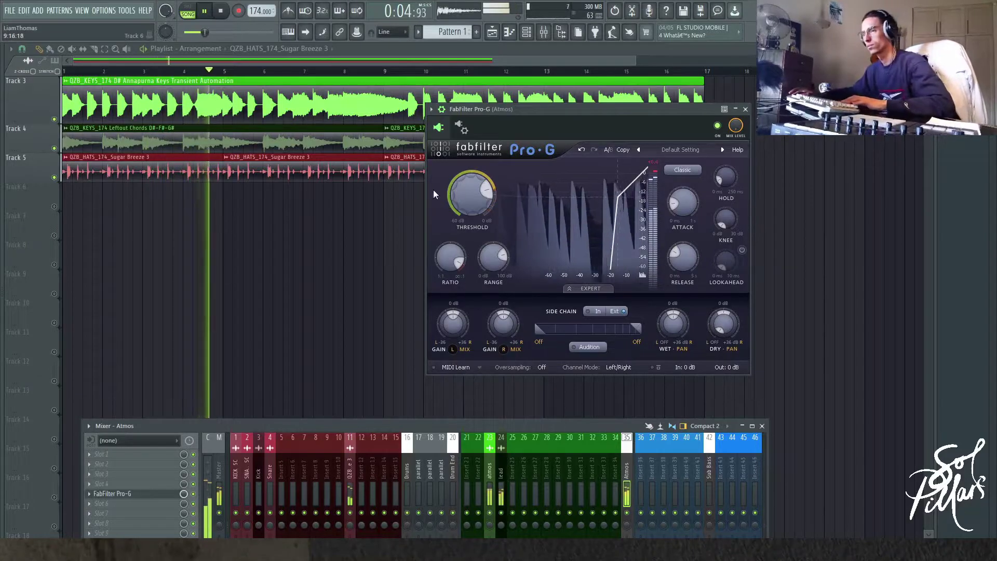
pyautogui.press('space')
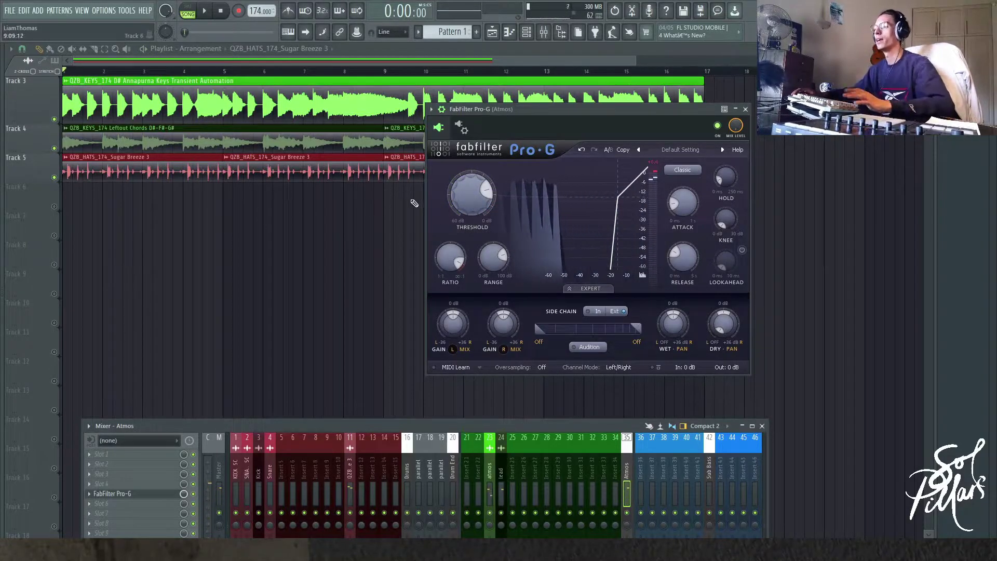
pyautogui.moveTo(464, 198); pyautogui.dragTo(466, 210)
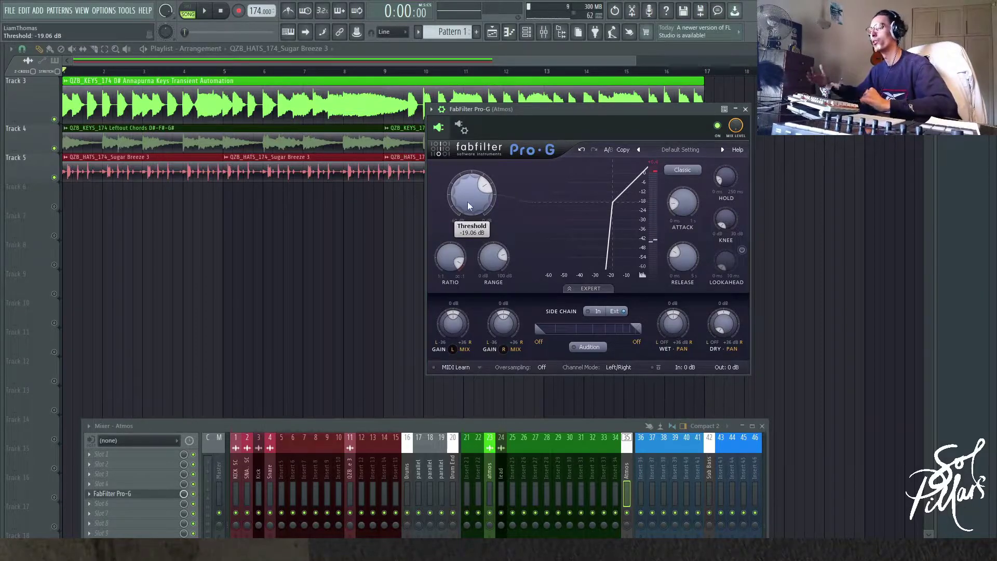
# Examine the hats clip's transients up close in the playlist against the keys and chords waveforms.
pyautogui.keyDown('ctrl'); pyautogui.scroll(5, 121, 175); pyautogui.keyUp('ctrl')
pyautogui.click(120, 175)
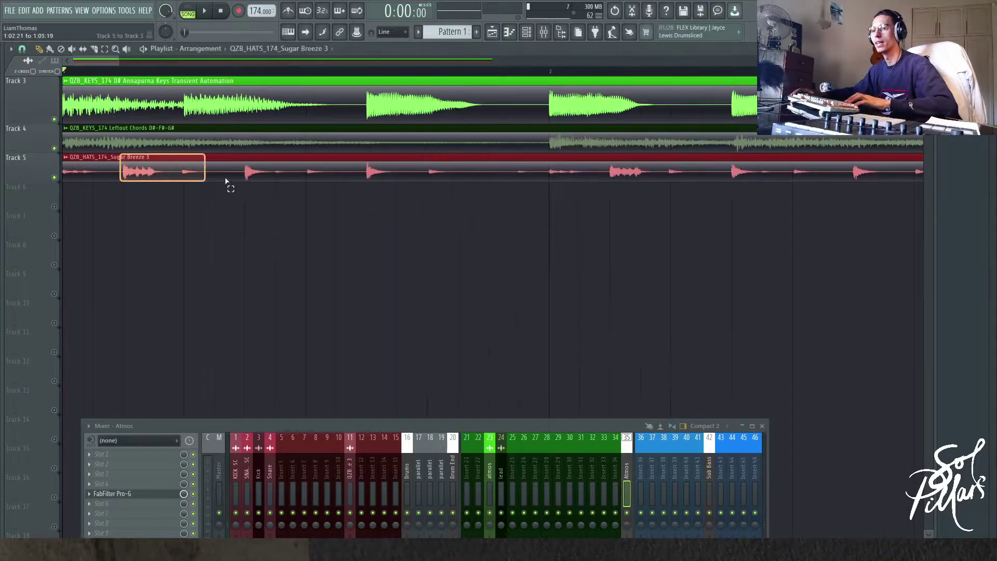
pyautogui.keyDown('ctrl'); pyautogui.scroll(-5, 218, 251); pyautogui.keyUp('ctrl')
pyautogui.keyDown('ctrl'); pyautogui.scroll(-3, 217, 271); pyautogui.keyUp('ctrl')
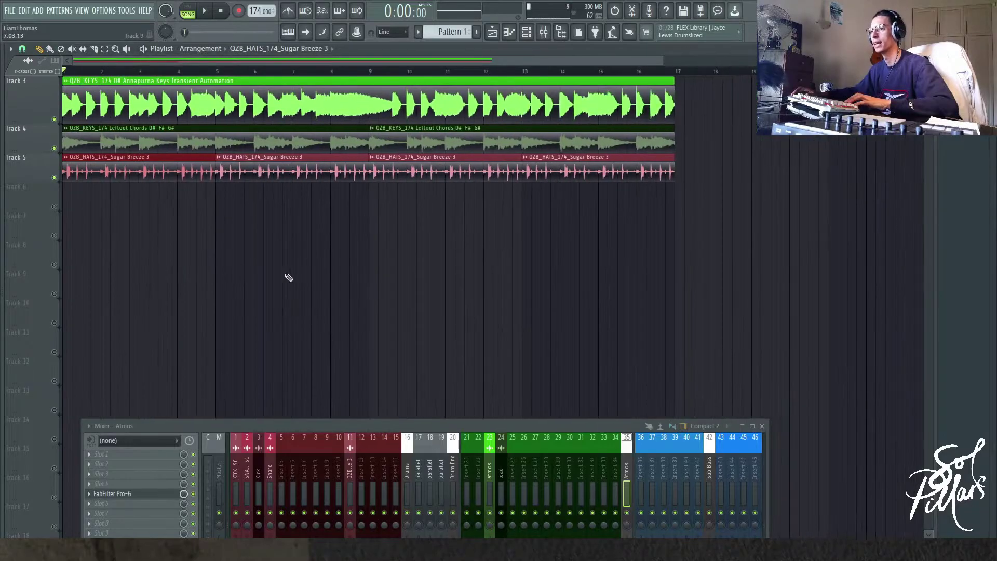
pyautogui.keyDown('ctrl'); pyautogui.scroll(3, 66, 178); pyautogui.keyUp('ctrl')
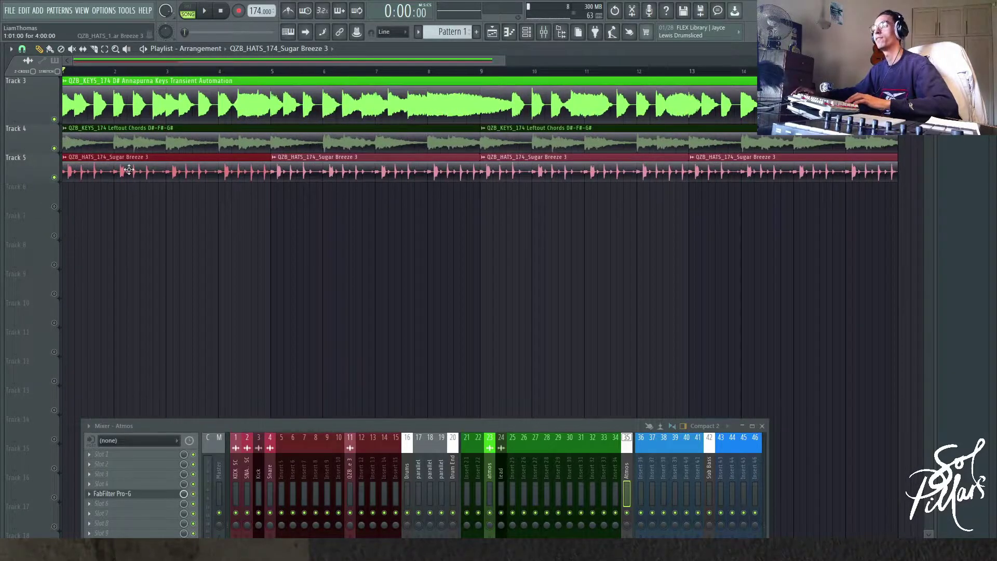
pyautogui.scroll(2, 619, 161)
pyautogui.keyDown('ctrl'); pyautogui.scroll(-3, 619, 160); pyautogui.keyUp('ctrl')
# Select all keys, chords and hats clips, play them briefly and bring Pro-G on the Atmos bus back into view.
pyautogui.moveTo(630, 151); pyautogui.dragTo(36, 193)
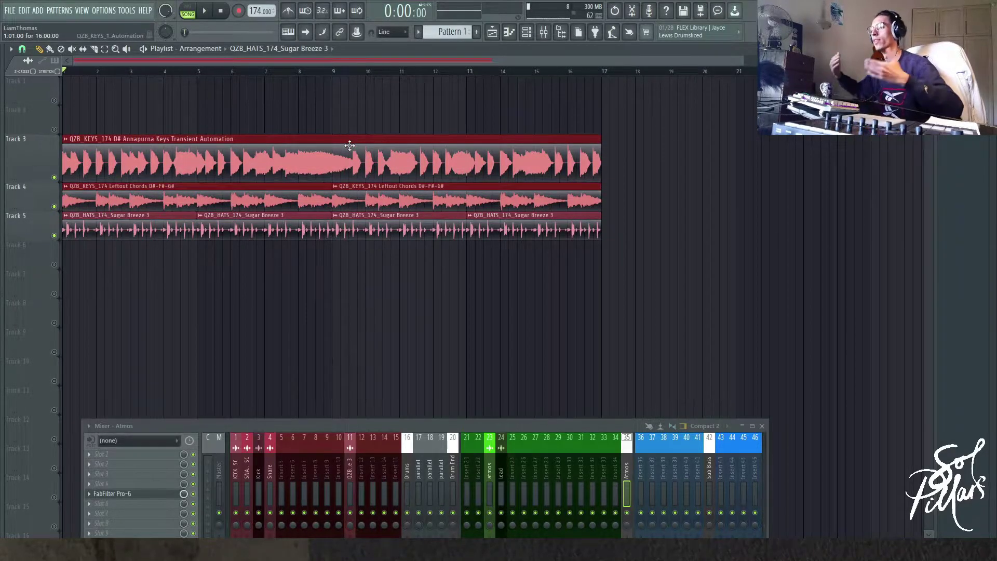
pyautogui.moveTo(467, 429); pyautogui.dragTo(469, 288)
pyautogui.press('space')
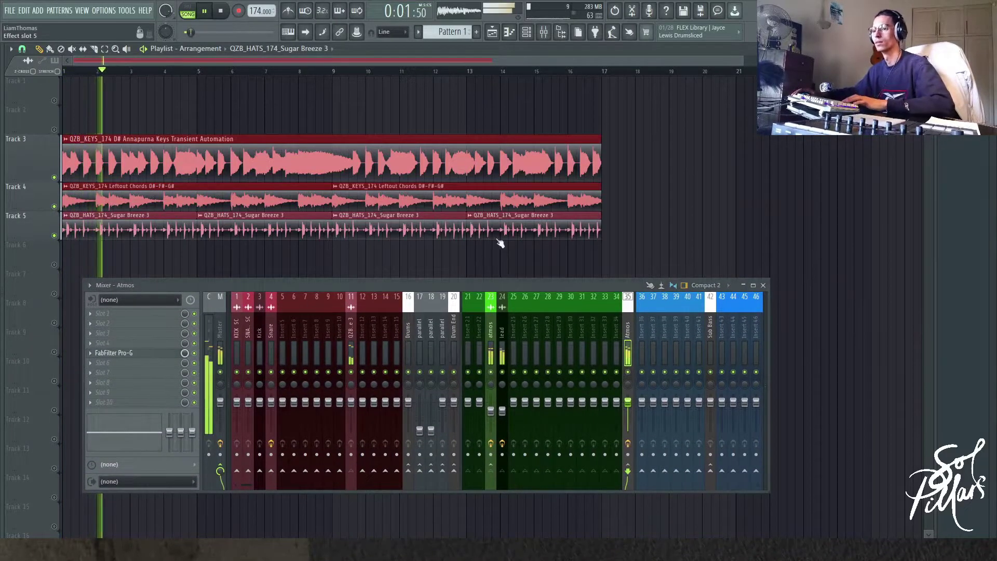
pyautogui.press('space')
pyautogui.moveTo(571, 283); pyautogui.dragTo(590, 358)
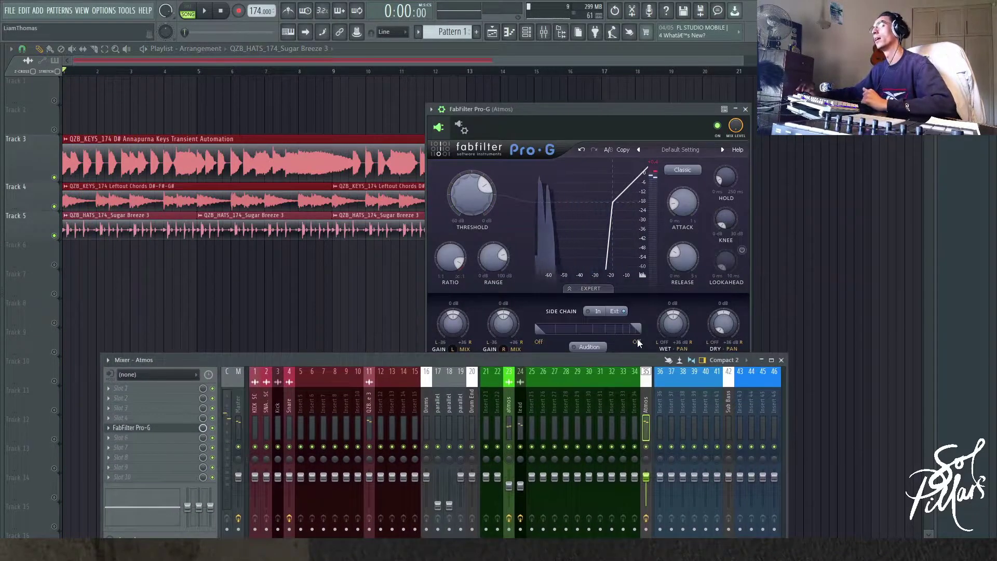
# Reposition Pro-G clear of the mixer and play the gated loop while adjusting its release and attack.
pyautogui.moveTo(630, 109); pyautogui.dragTo(476, 76)
pyautogui.moveTo(532, 174)
pyautogui.moveTo(529, 221)
pyautogui.moveTo(527, 227); pyautogui.dragTo(537, 260)
pyautogui.moveTo(528, 169); pyautogui.dragTo(534, 189)
pyautogui.press('space')
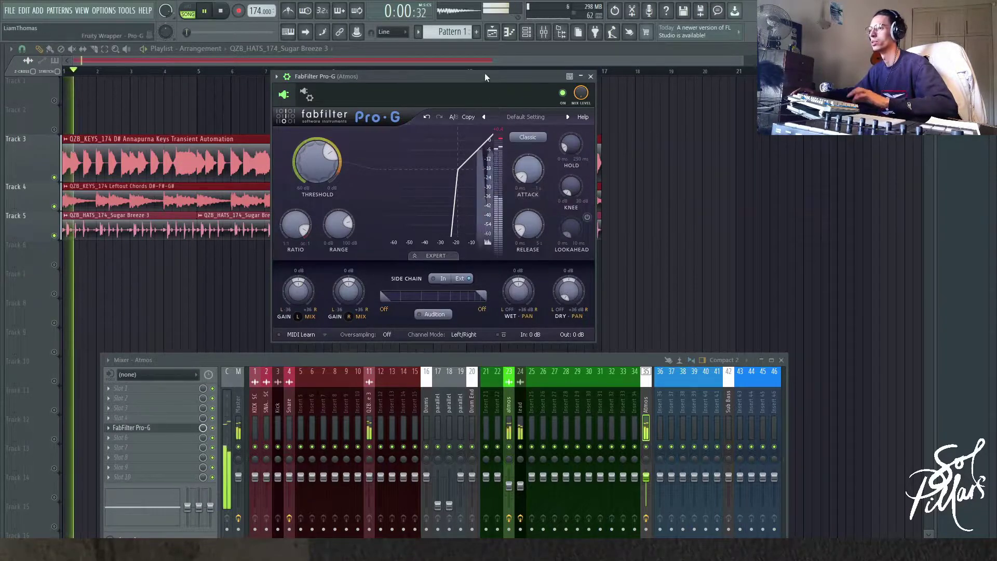
# Set Pro-G's hold to 0 ms and its threshold to -14.13 dB between short playbacks.
pyautogui.moveTo(467, 76); pyautogui.dragTo(565, 122)
pyautogui.moveTo(673, 195)
pyautogui.moveTo(673, 195); pyautogui.dragTo(674, 218)
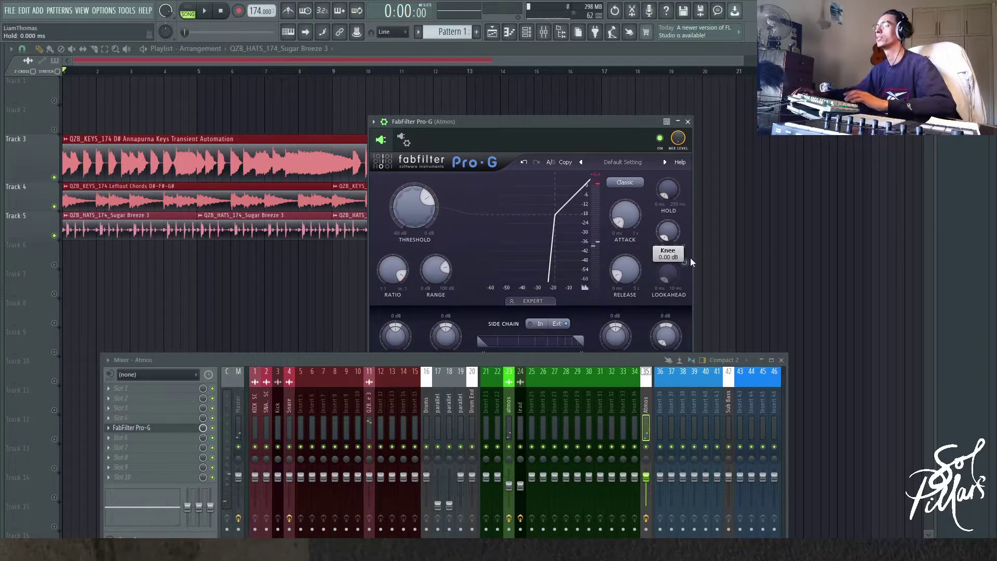
pyautogui.press('space')
pyautogui.moveTo(423, 224); pyautogui.dragTo(414, 165)
pyautogui.press('space')
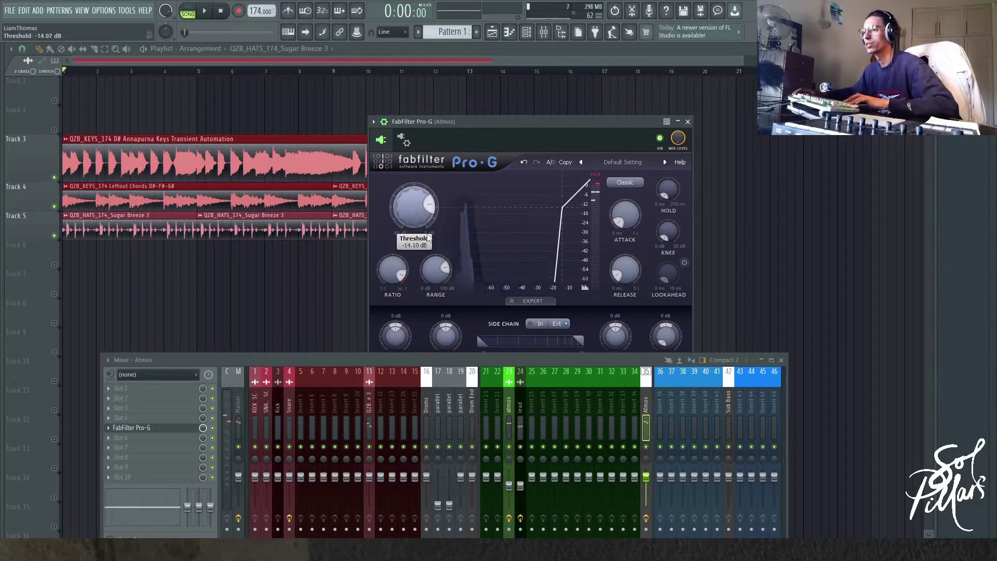
pyautogui.moveTo(429, 238); pyautogui.dragTo(429, 239)
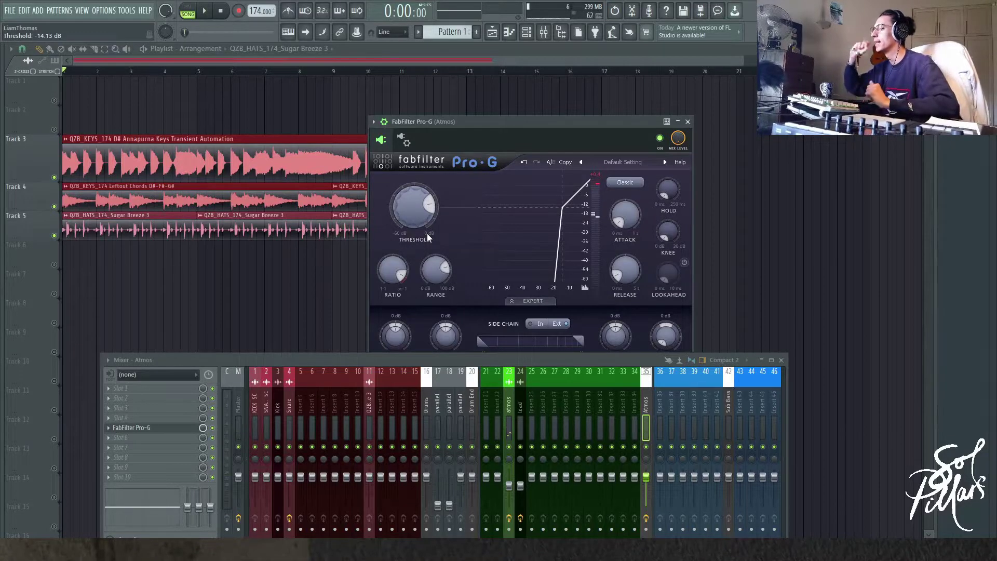
# Play the loop while trying lower Pro-G thresholds, and settle the threshold at -15.75 dB.
pyautogui.moveTo(429, 238); pyautogui.dragTo(471, 430)
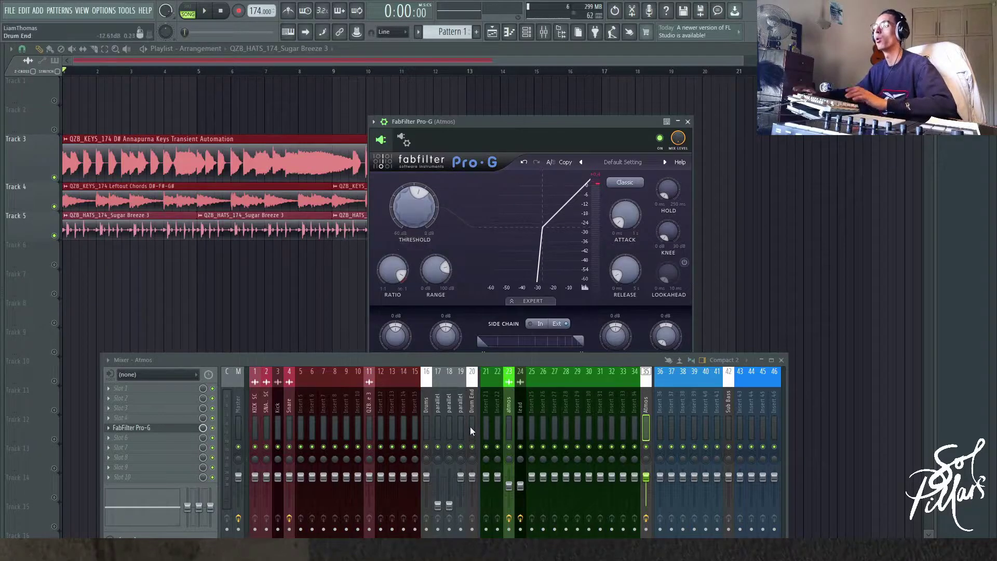
pyautogui.moveTo(414, 206); pyautogui.dragTo(414, 221)
pyautogui.press('space')
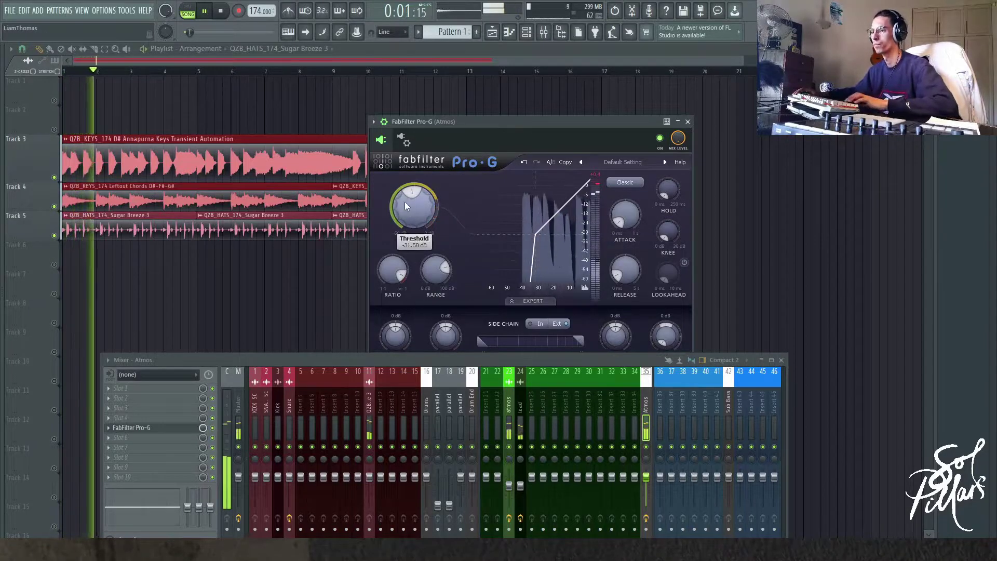
pyautogui.scroll(-2, 419, 249)
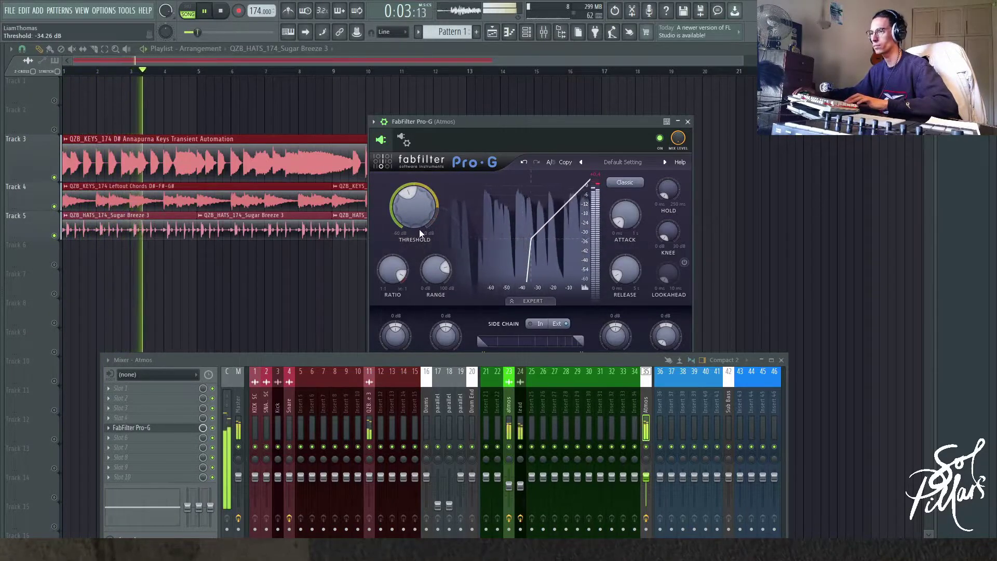
pyautogui.moveTo(405, 206)
pyautogui.mouseDown()
pyautogui.moveTo(423, 53)
pyautogui.moveTo(419, 207)
pyautogui.mouseUp()
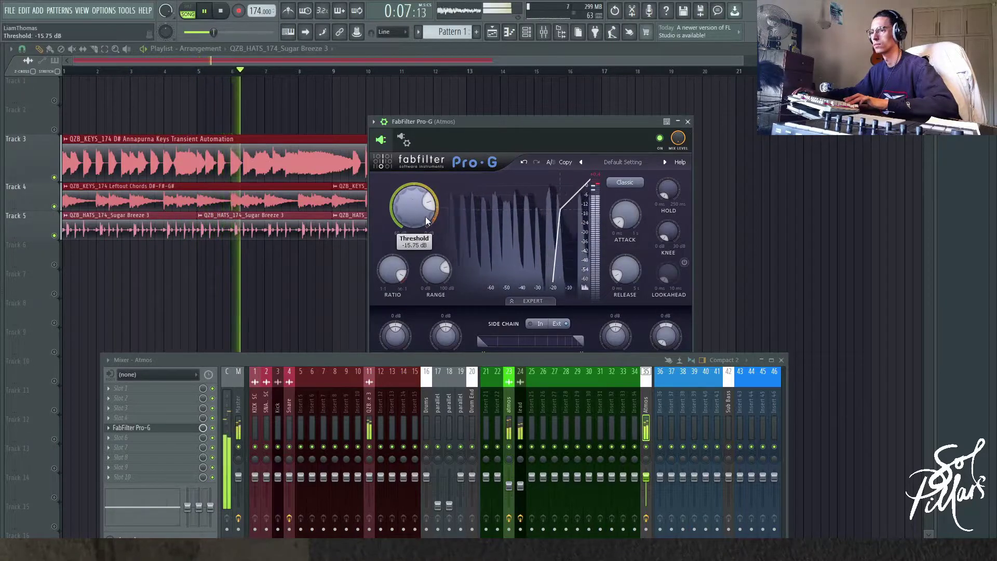
pyautogui.press('space')
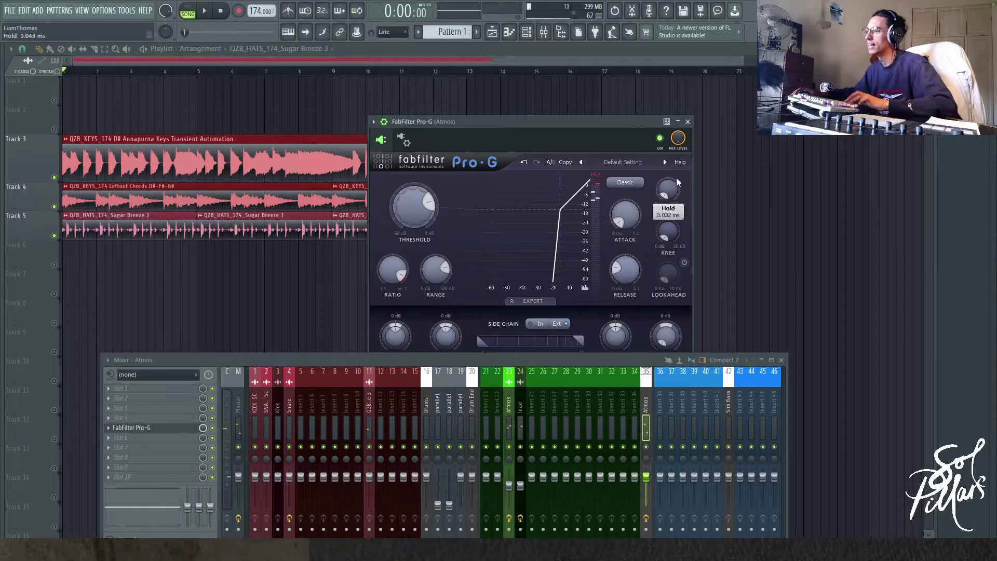
# Raise Pro-G's hold and release and set its attack to 0.148 ms while the loop plays.
pyautogui.moveTo(682, 96); pyautogui.dragTo(674, 155)
pyautogui.press('space')
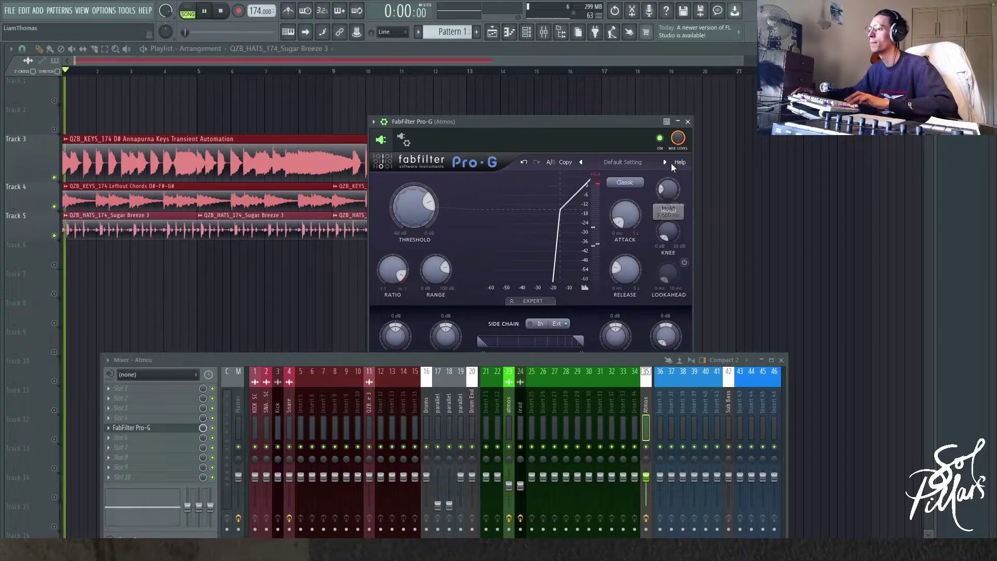
pyautogui.moveTo(622, 288); pyautogui.dragTo(643, 139)
pyautogui.moveTo(669, 188); pyautogui.dragTo(694, 71)
pyautogui.moveTo(624, 223)
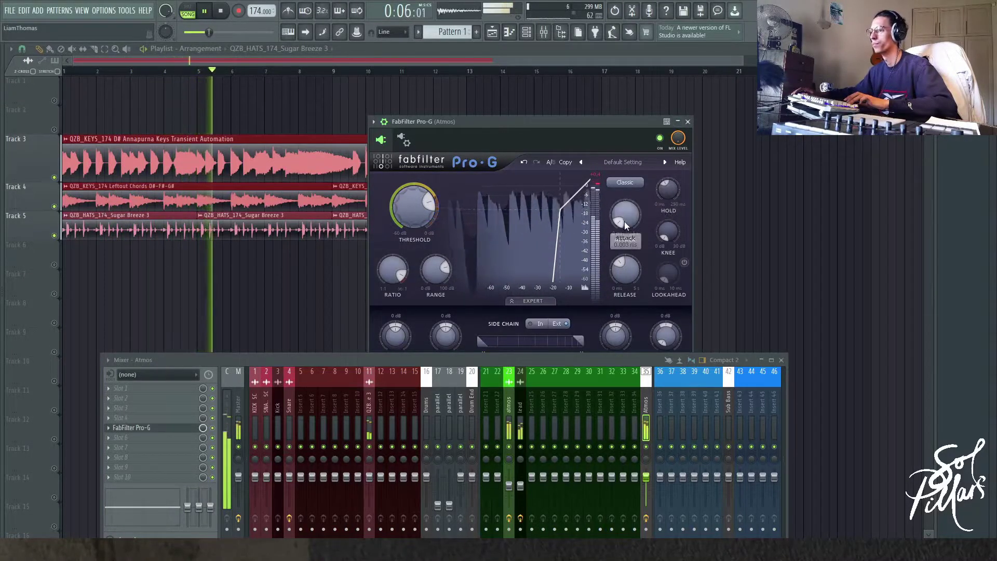
pyautogui.moveTo(626, 279)
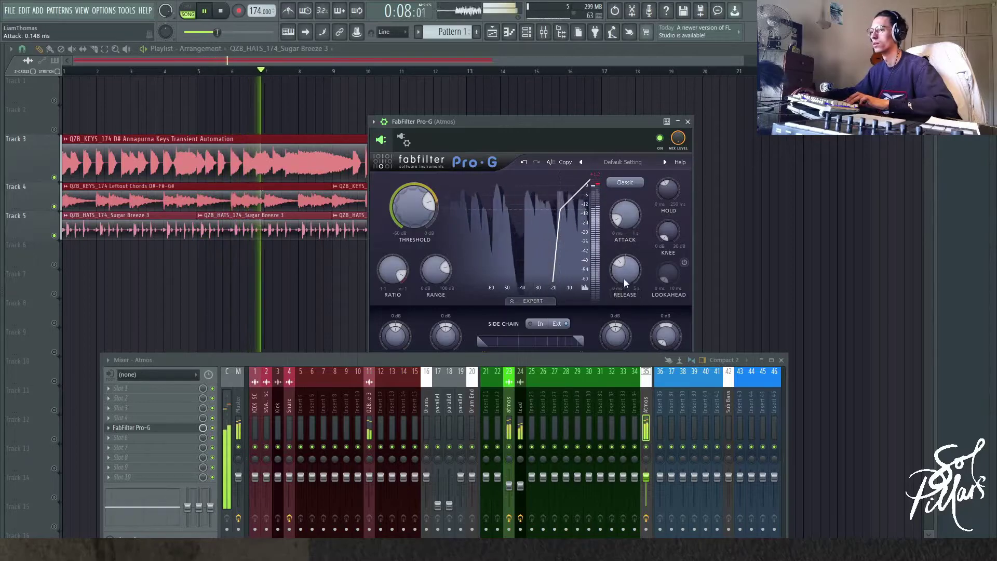
pyautogui.press('space')
# Route the hats mixer track to the Drum End bus and lower that bus's fader slightly during playback.
pyautogui.click(378, 326)
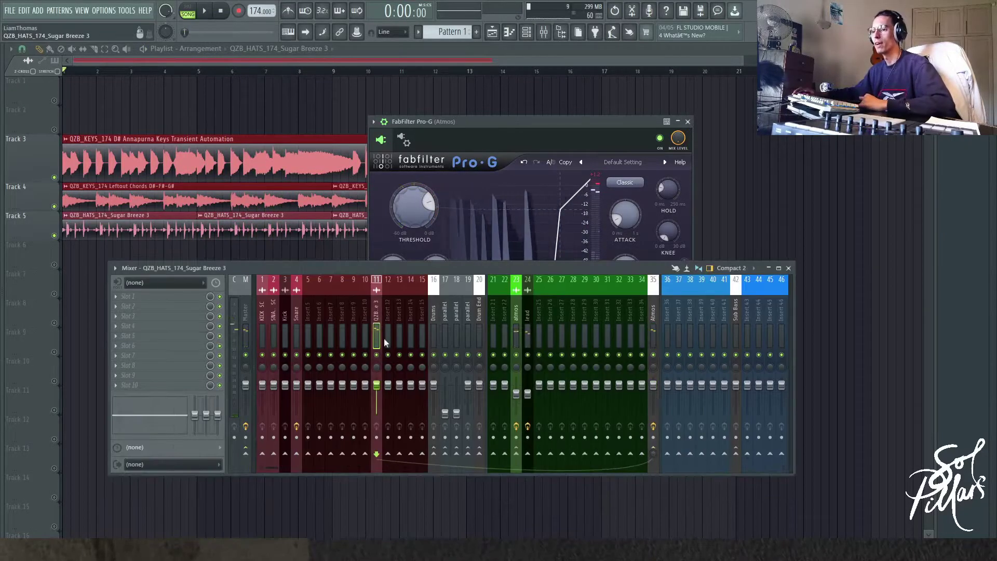
pyautogui.click(481, 455)
pyautogui.press('space')
pyautogui.moveTo(480, 389); pyautogui.dragTo(479, 393)
pyautogui.press('space')
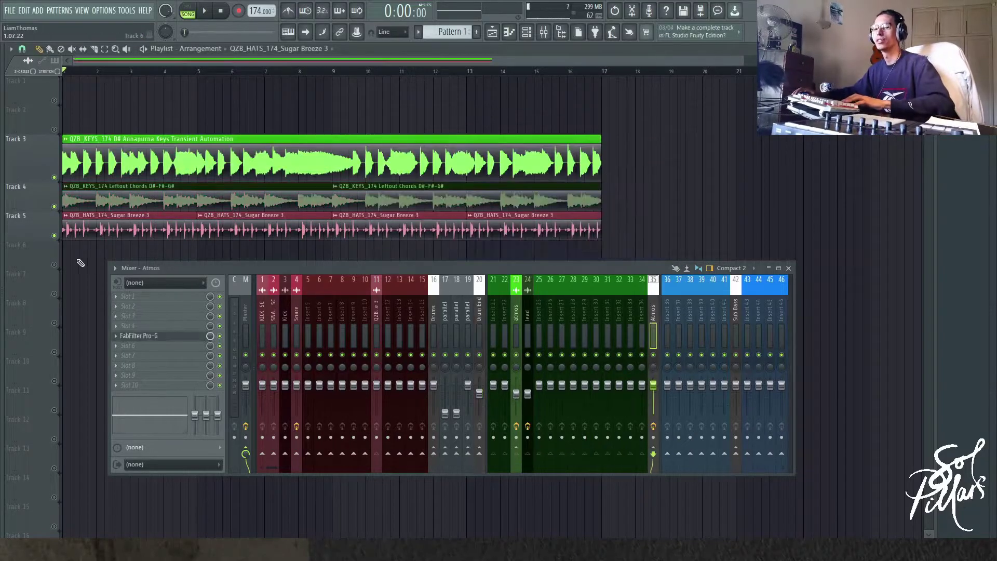
# Slice the keys and chords clips together at five points within the first bar.
pyautogui.scroll(10, 62, 263)
pyautogui.scroll(4, 58, 250)
pyautogui.moveTo(194, 179); pyautogui.dragTo(194, 190)
pyautogui.moveTo(259, 137); pyautogui.dragTo(258, 189)
pyautogui.moveTo(327, 161); pyautogui.dragTo(325, 182)
pyautogui.moveTo(520, 150); pyautogui.dragTo(522, 213)
pyautogui.moveTo(445, 153); pyautogui.dragTo(452, 194)
# Delete a short slice from both the keys and chords tracks just before a hats transient.
pyautogui.scroll(2, 408, 227)
pyautogui.scroll(-3, 378, 180)
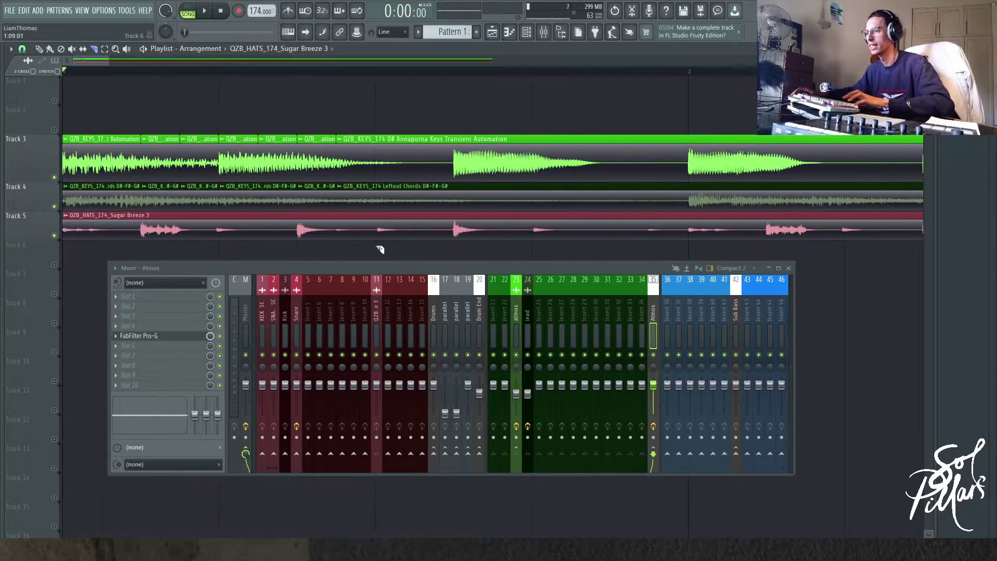
pyautogui.scroll(2, 273, 141)
pyautogui.rightClick(273, 141)
pyautogui.rightClick(272, 194)
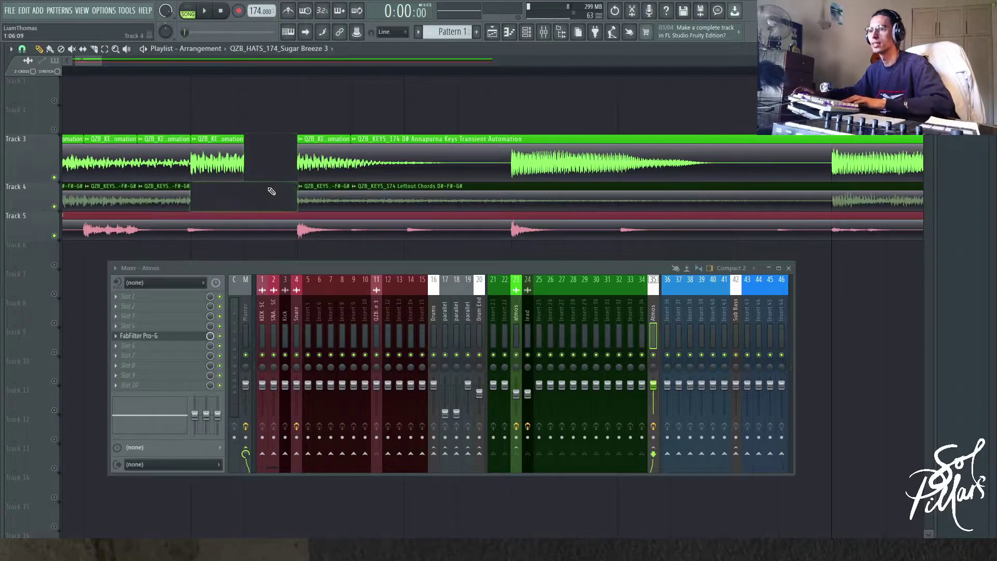
# Extend the chords to match the keys slice above, and delete another short slice from both tracks.
pyautogui.scroll(-2, 211, 195)
pyautogui.moveTo(227, 194); pyautogui.dragTo(267, 194)
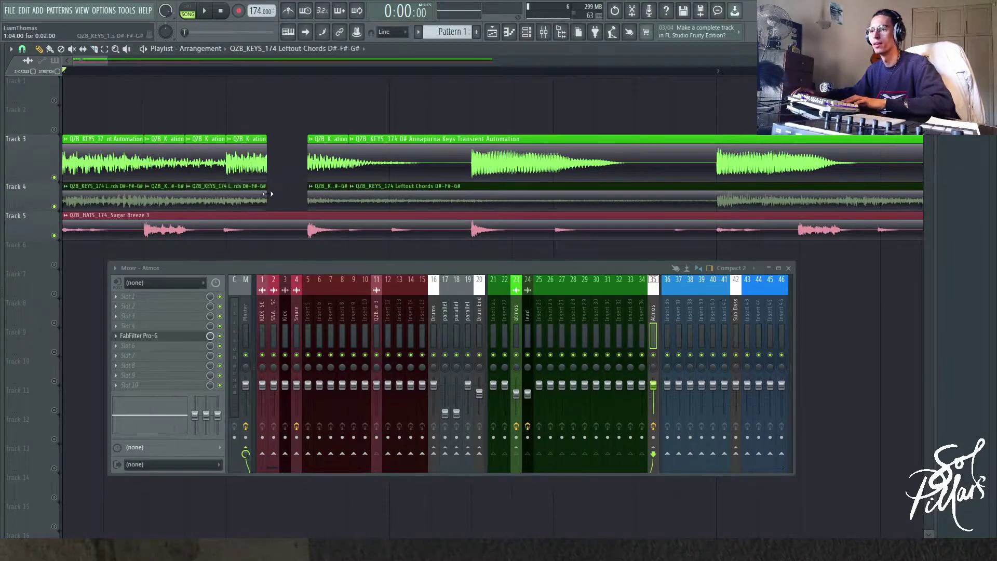
pyautogui.rightClick(205, 156)
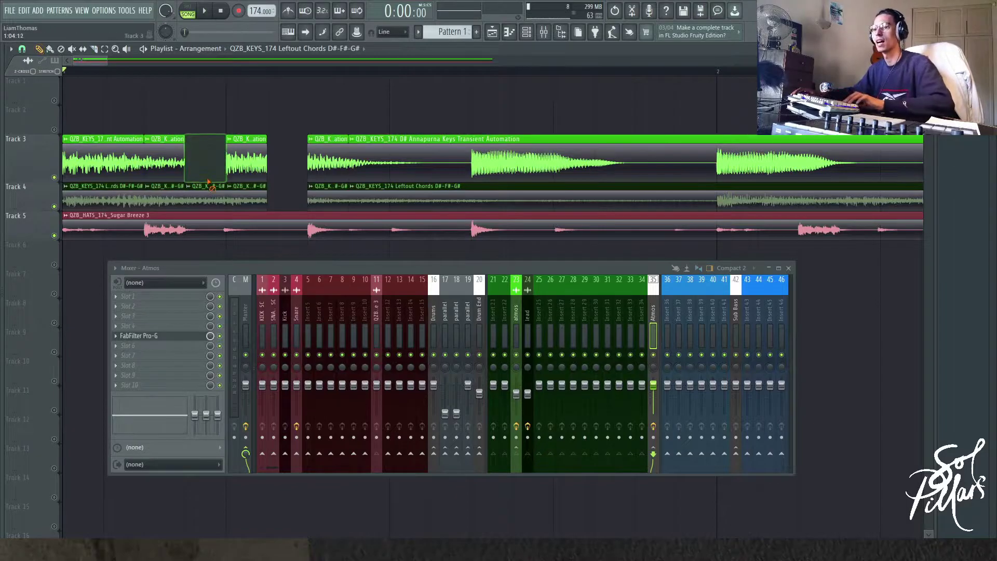
pyautogui.rightClick(205, 200)
pyautogui.scroll(2, 60, 176)
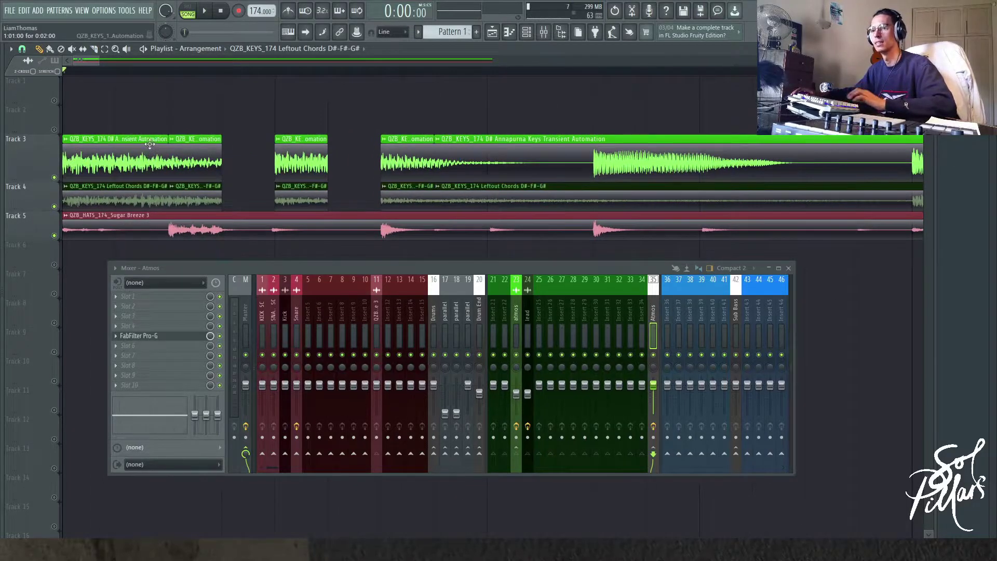
# Shorten the opening keys and chords slices, delete the long remainders after the fourth chop, and play the chopped pattern.
pyautogui.click(150, 145)
pyautogui.moveTo(168, 190); pyautogui.dragTo(113, 192)
pyautogui.scroll(-3, 152, 188)
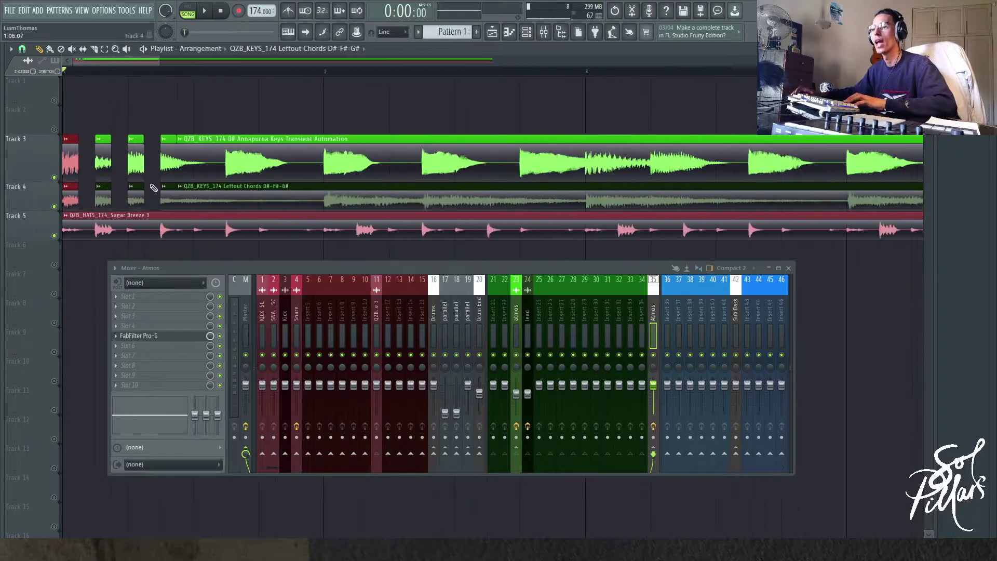
pyautogui.scroll(-1, 156, 177)
pyautogui.rightClick(187, 156)
pyautogui.rightClick(190, 195)
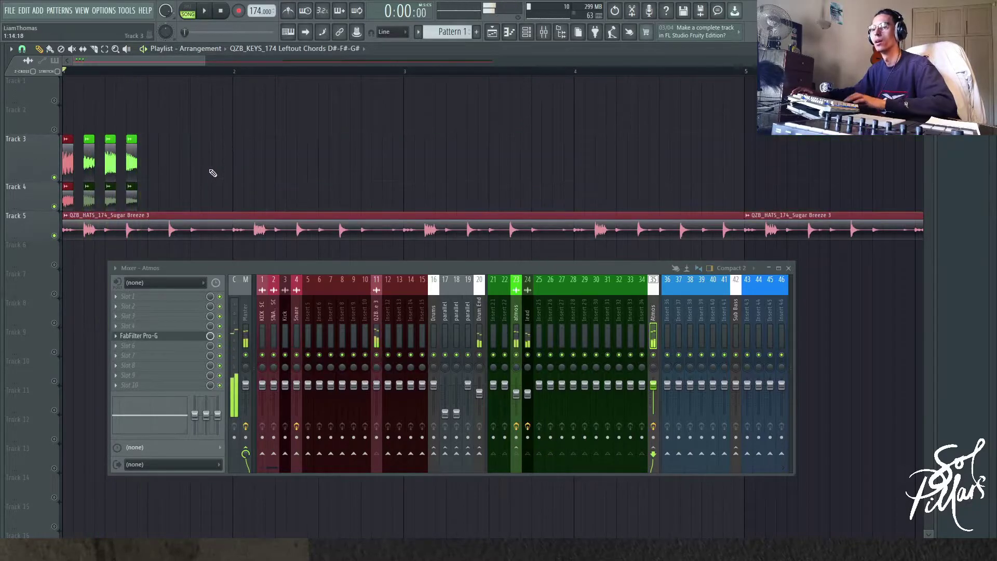
pyautogui.press('space')
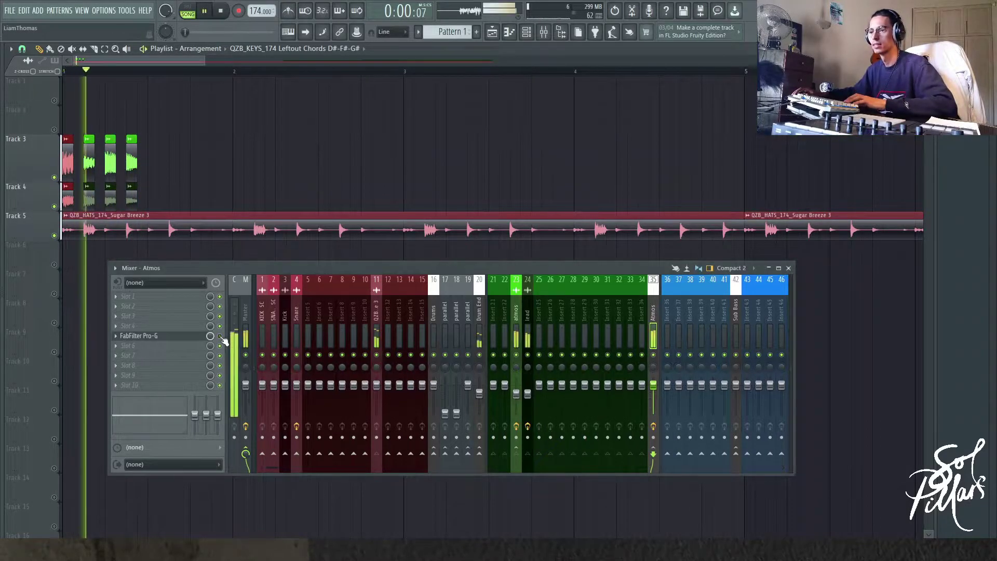
pyautogui.press('space')
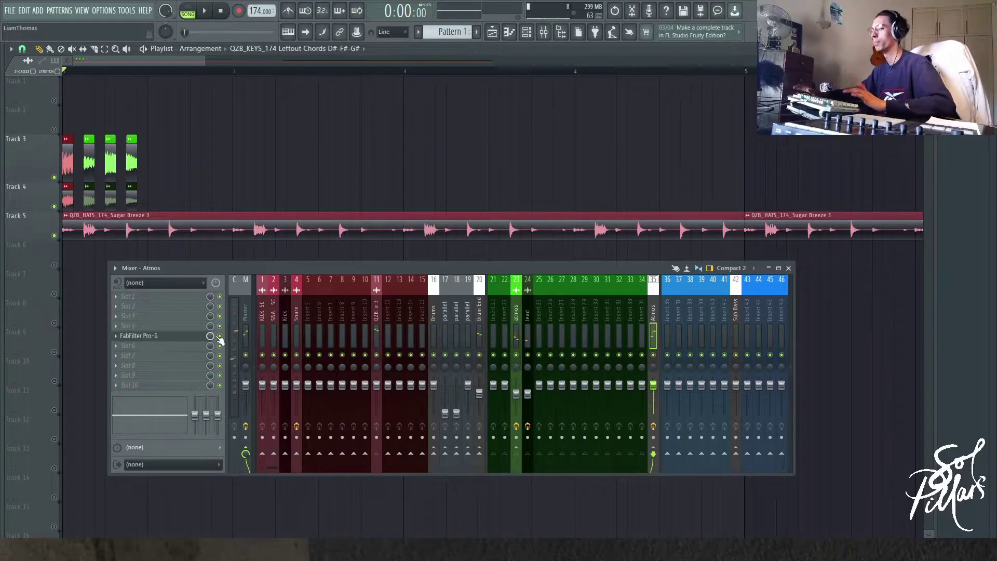
# Remove the chopped slices and put full-length keys and chords clips back at bar 1.
pyautogui.click(146, 150)
pyautogui.moveTo(146, 150)
pyautogui.mouseDown()
pyautogui.moveTo(93, 152)
pyautogui.moveTo(63, 203)
pyautogui.mouseUp()
pyautogui.rightClick(137, 165)
pyautogui.scroll(-5, 133, 161)
pyautogui.rightClick(508, 200)
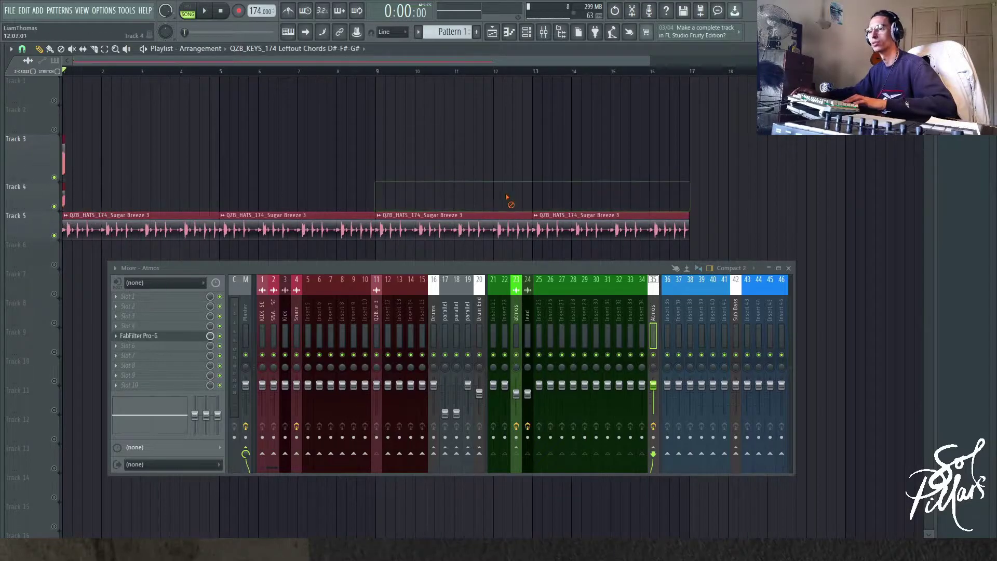
pyautogui.moveTo(63, 150); pyautogui.dragTo(379, 204)
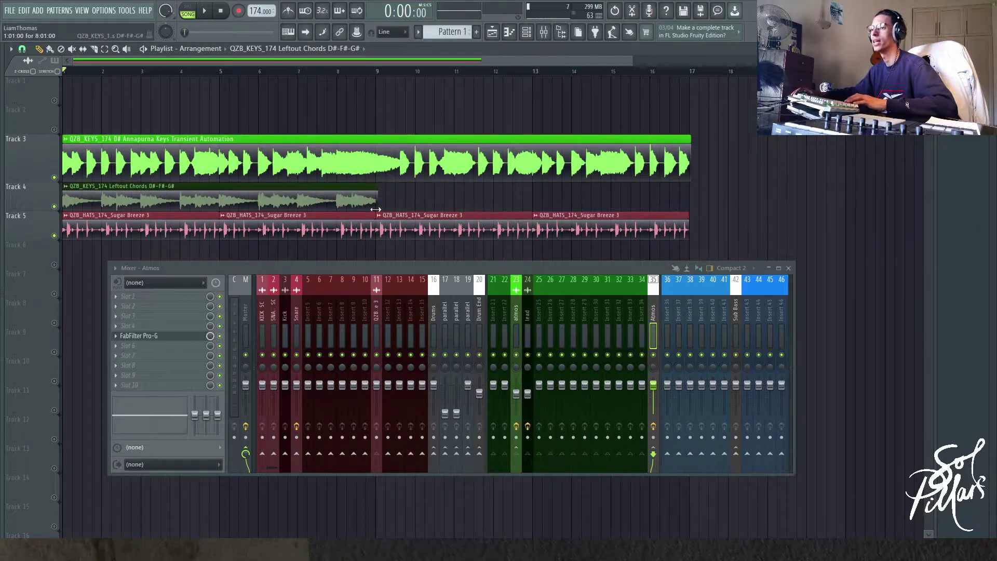
# Add a second chords clip starting at bar 9, and play the three tracks together.
pyautogui.scroll(2, 381, 204)
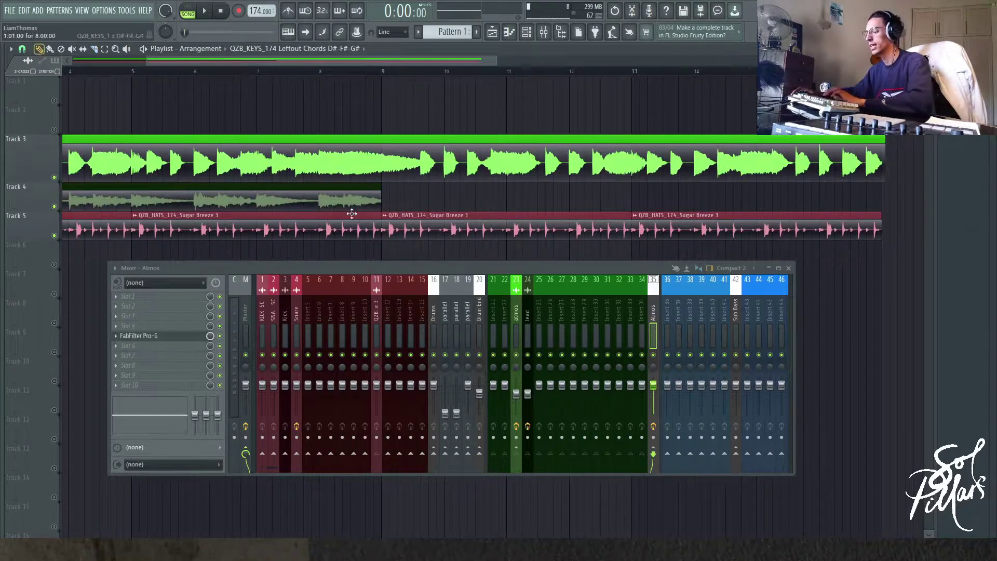
pyautogui.scroll(-2, 383, 203)
pyautogui.moveTo(134, 201); pyautogui.dragTo(362, 211)
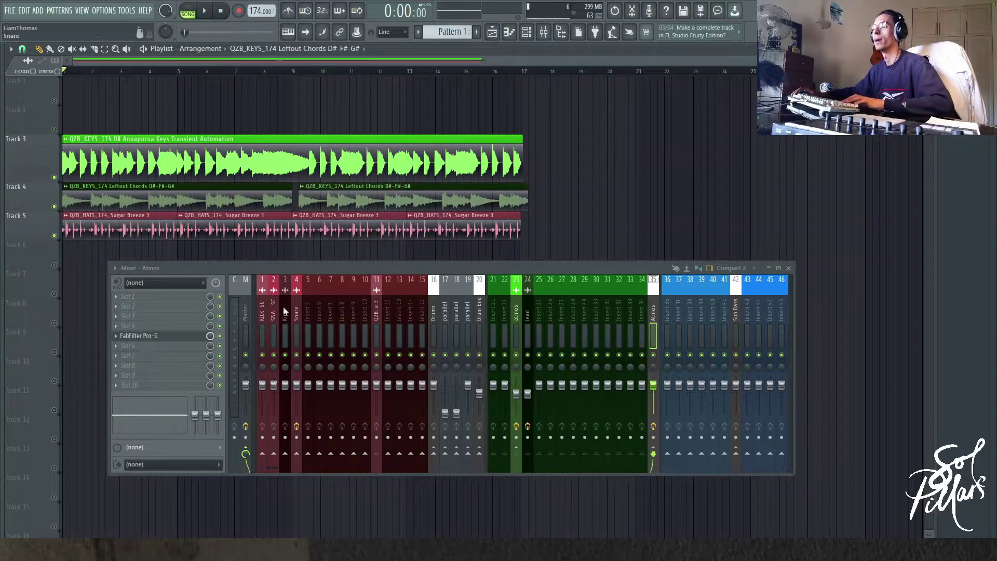
pyautogui.press('space')
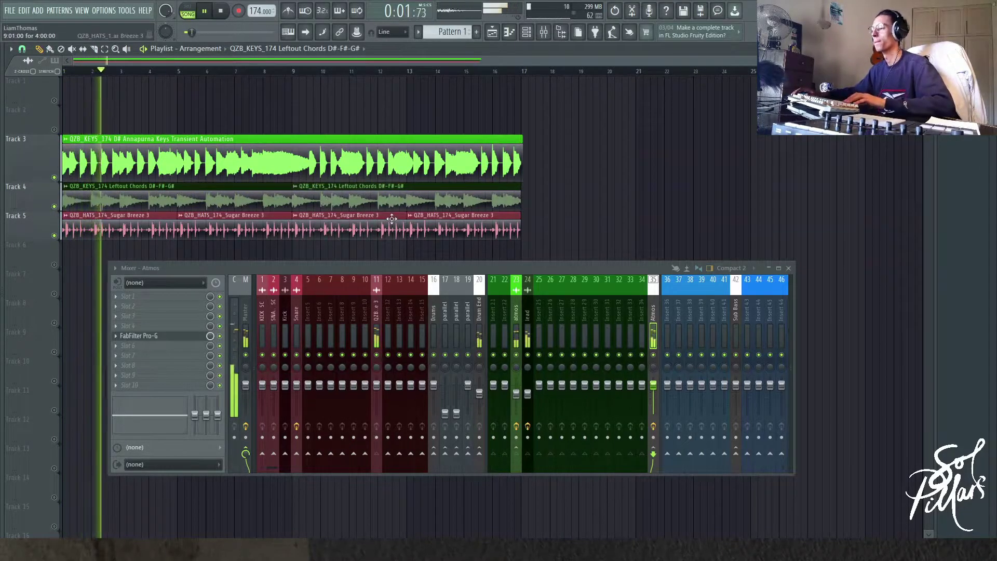
pyautogui.press('space')
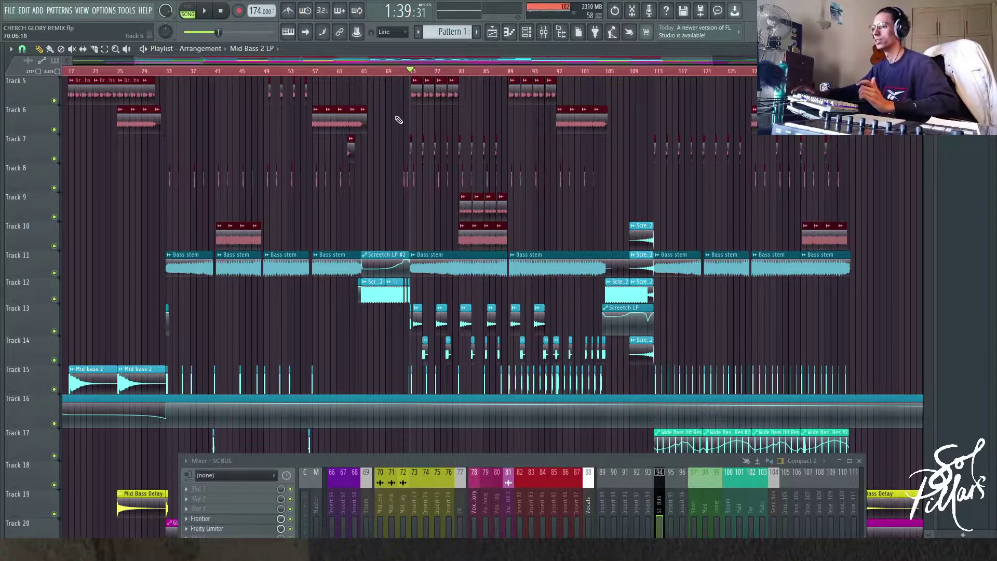
# Examine the drum, bass and screech clip arrangement in the CHERCH GLORY REMIX playlist.
pyautogui.scroll(-3, 369, 223)
pyautogui.scroll(3, 353, 234)
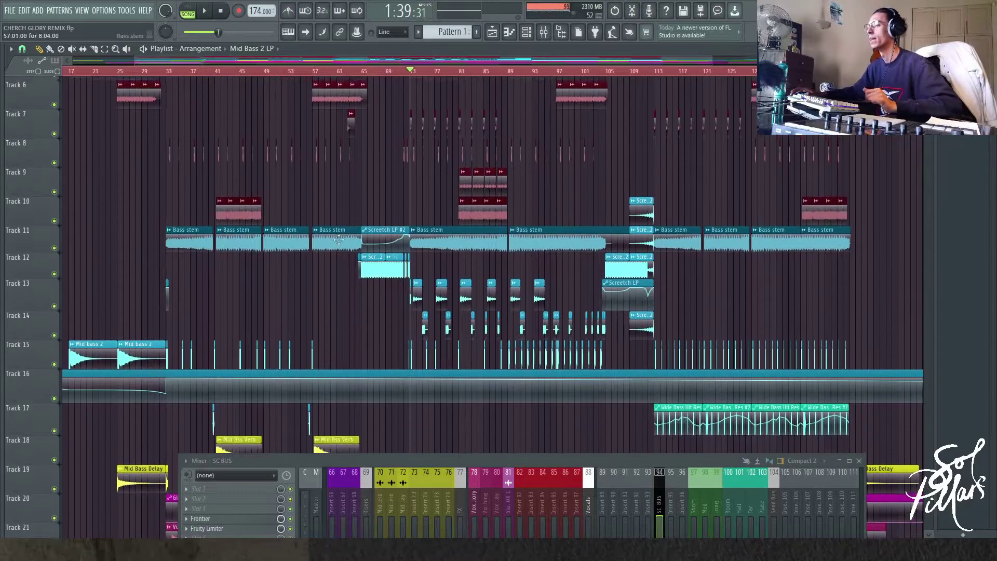
pyautogui.scroll(-3, 334, 245)
pyautogui.scroll(3, 393, 267)
pyautogui.scroll(2, 448, 258)
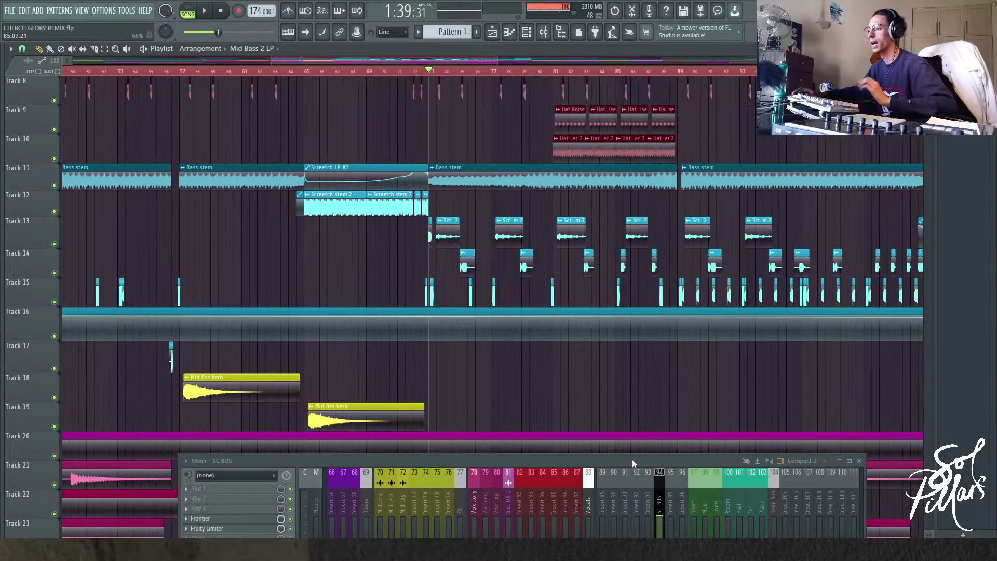
# Maximize the mixer and inspect the track groups and effects belonging to the Drum End and Bass Buss buses.
pyautogui.moveTo(636, 460); pyautogui.dragTo(573, 141)
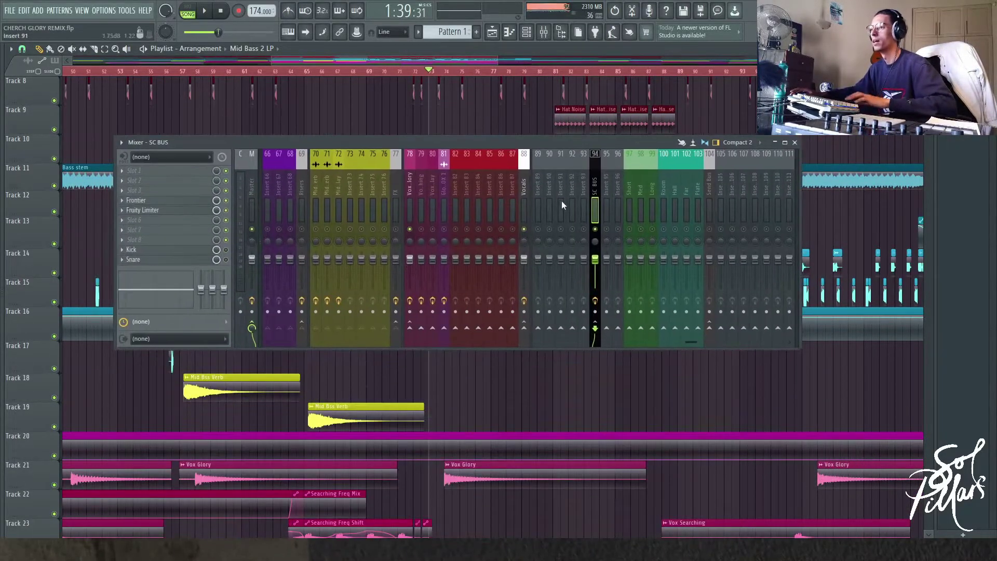
pyautogui.click(785, 141)
pyautogui.scroll(10, 527, 111)
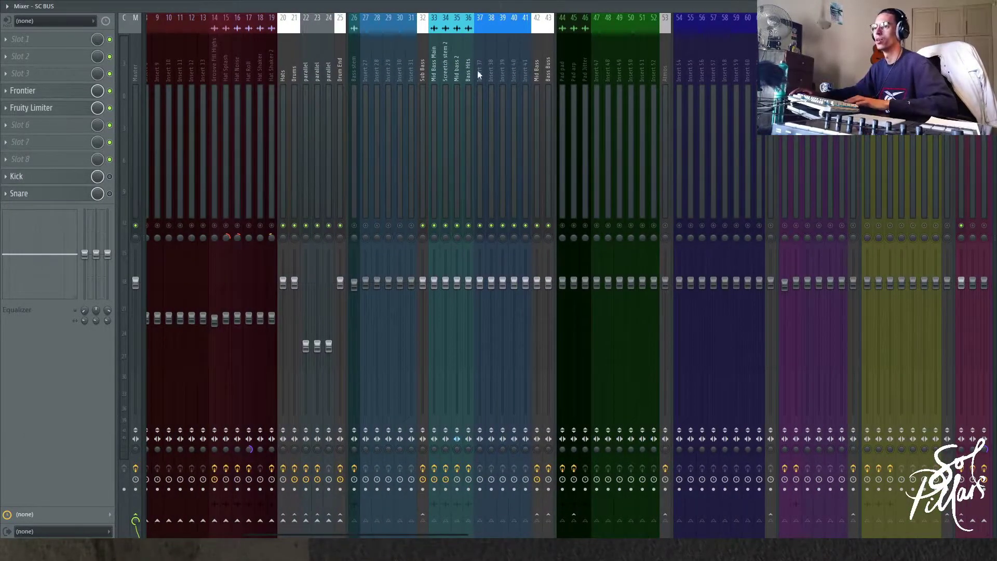
pyautogui.click(338, 62)
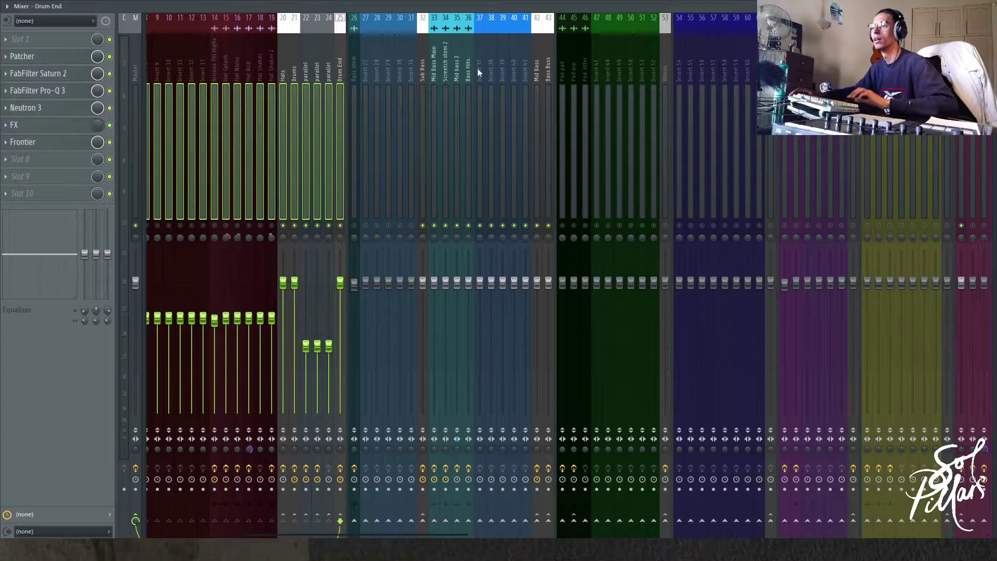
pyautogui.click(549, 64)
pyautogui.scroll(-4, 425, 59)
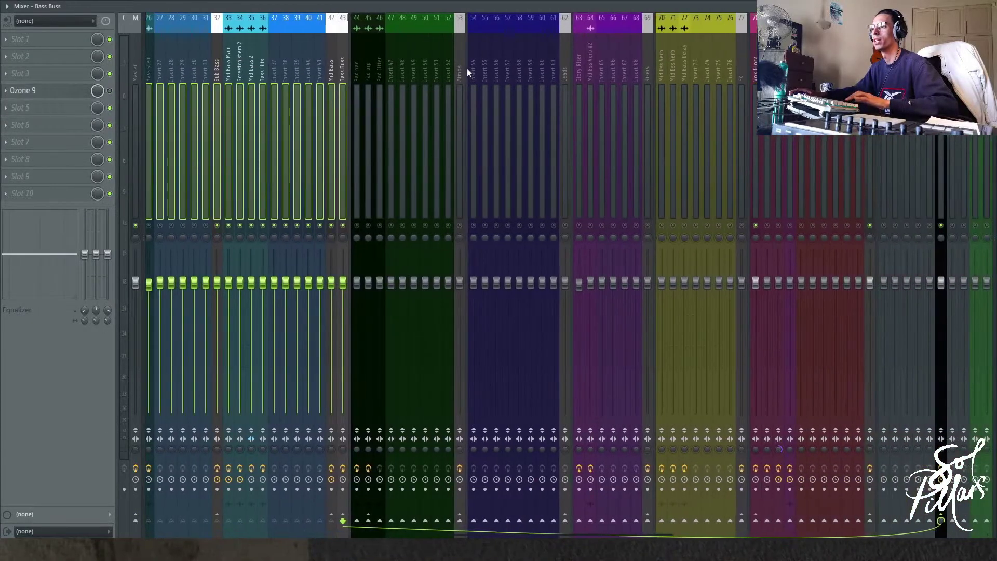
# Inspect the effects and routing of the Atmos, Risers, FX, Vocals and SC BUS mixer tracks.
pyautogui.click(463, 66)
pyautogui.click(647, 61)
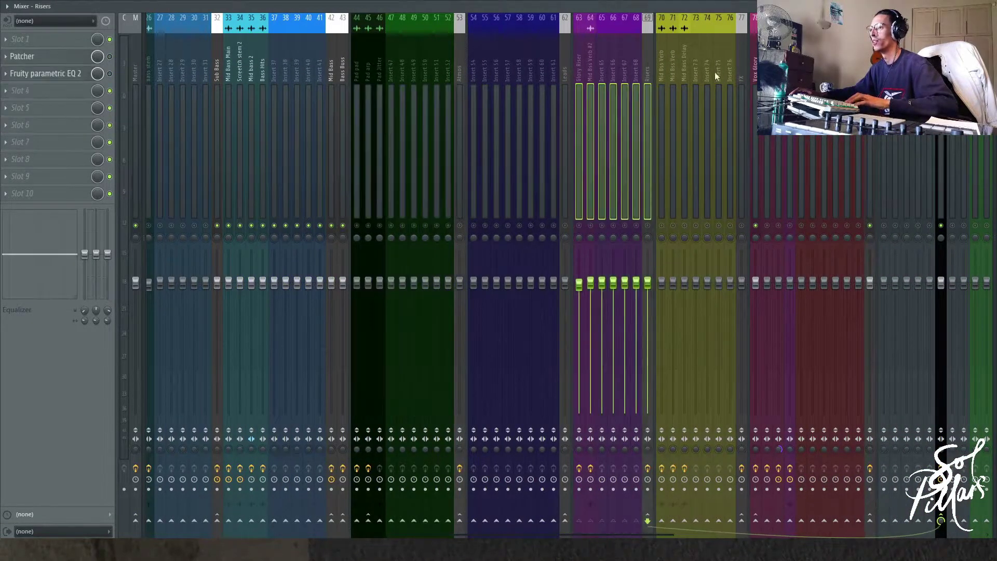
pyautogui.click(742, 67)
pyautogui.click(871, 65)
pyautogui.scroll(-4, 482, 76)
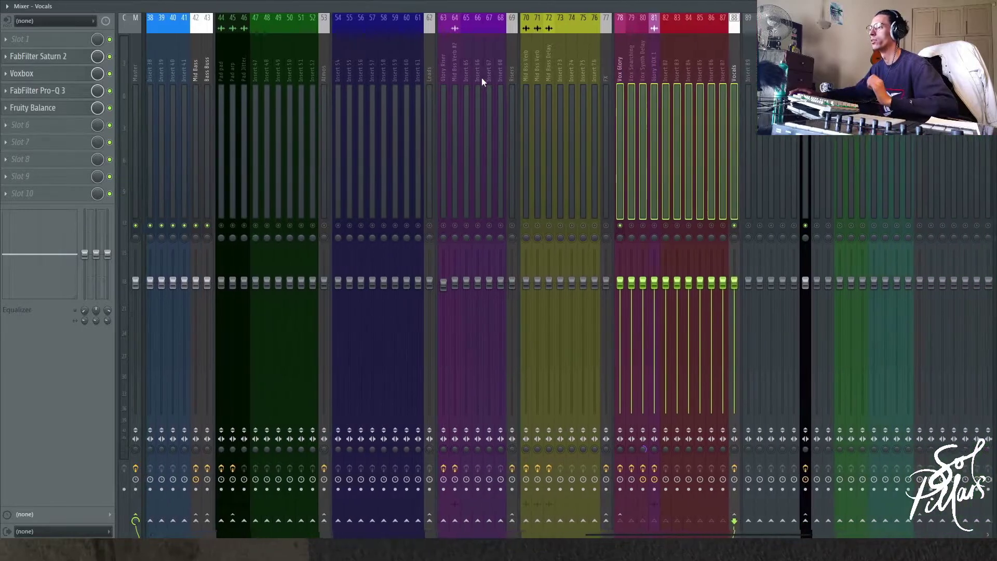
pyautogui.click(324, 64)
pyautogui.scroll(-3, 342, 79)
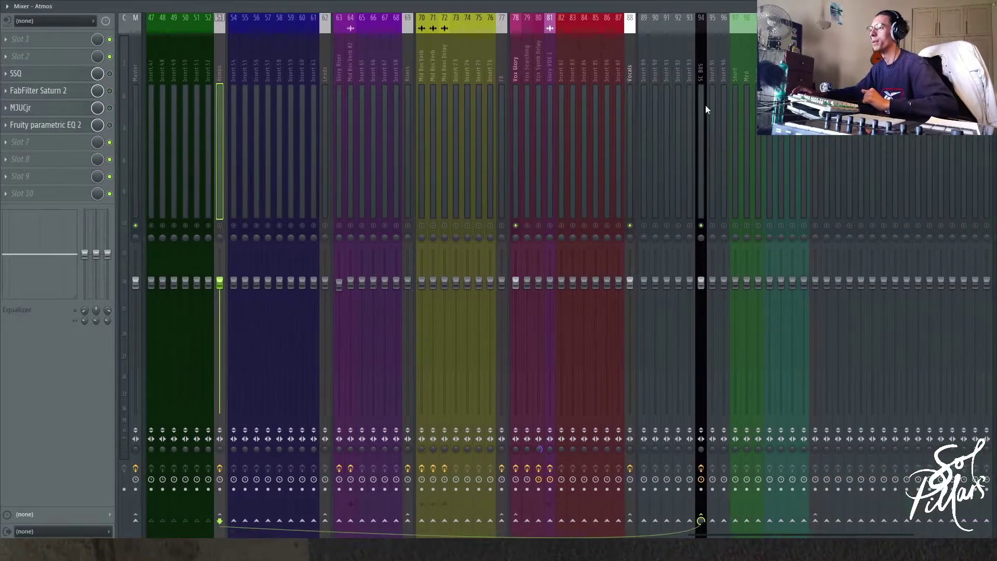
pyautogui.click(699, 80)
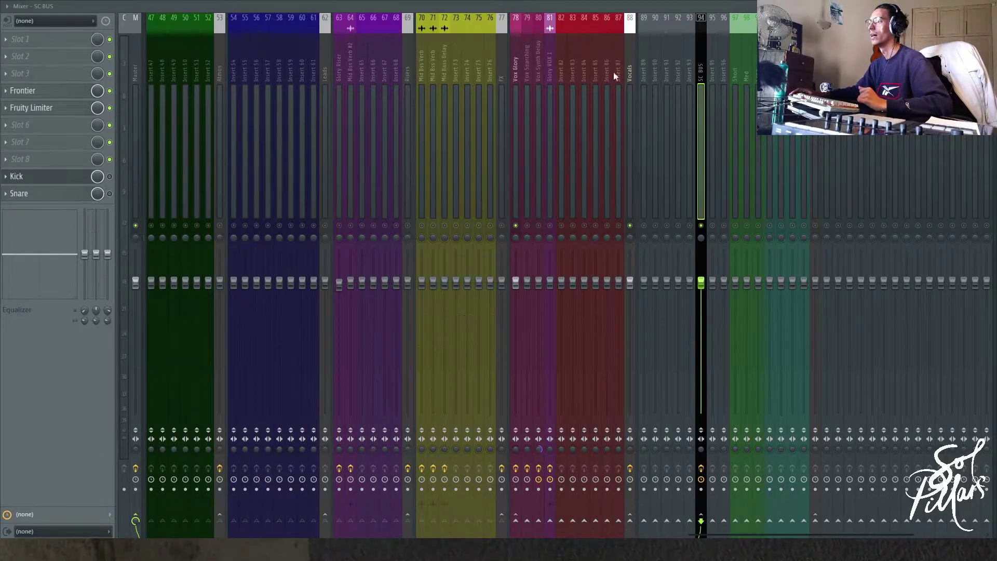
# View the Kick and Snare Duck curves on the SC BUS, and close the plugin windows.
pyautogui.click(971, 6)
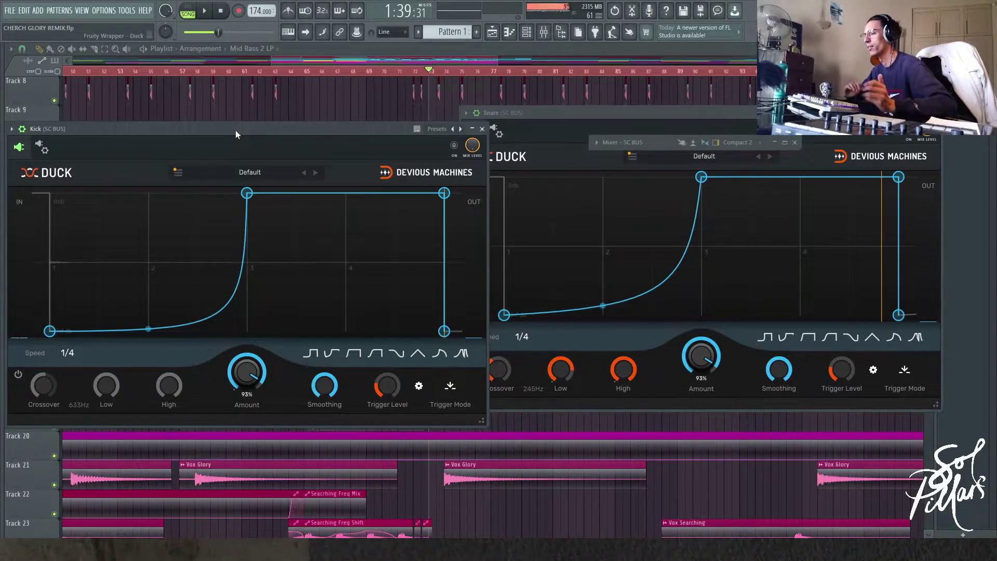
pyautogui.click(483, 128)
pyautogui.press('Escape')
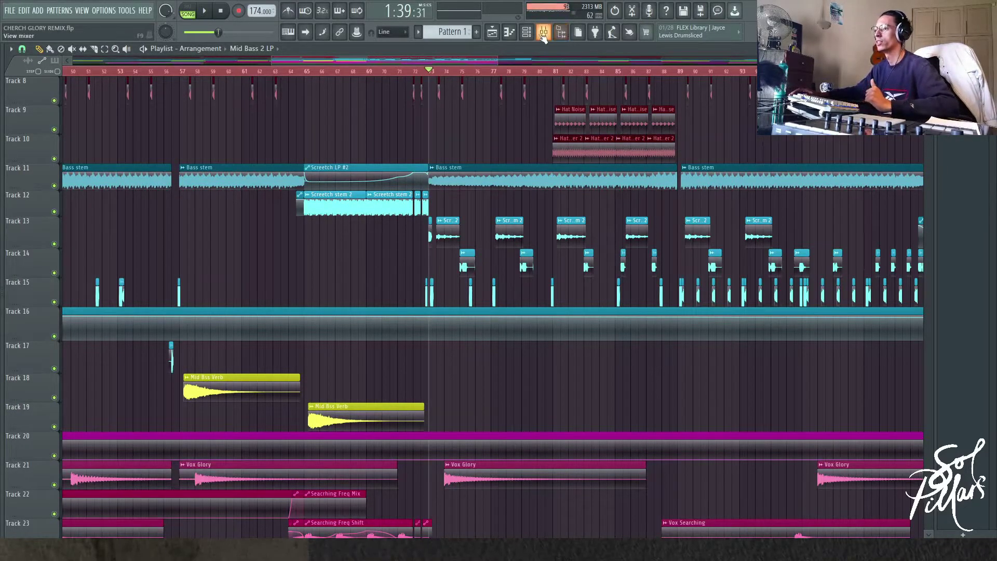
# Reopen the mixer as a compact window below the playlist's bass clips and select the Mid Bass bus.
pyautogui.click(544, 32)
pyautogui.click(775, 143)
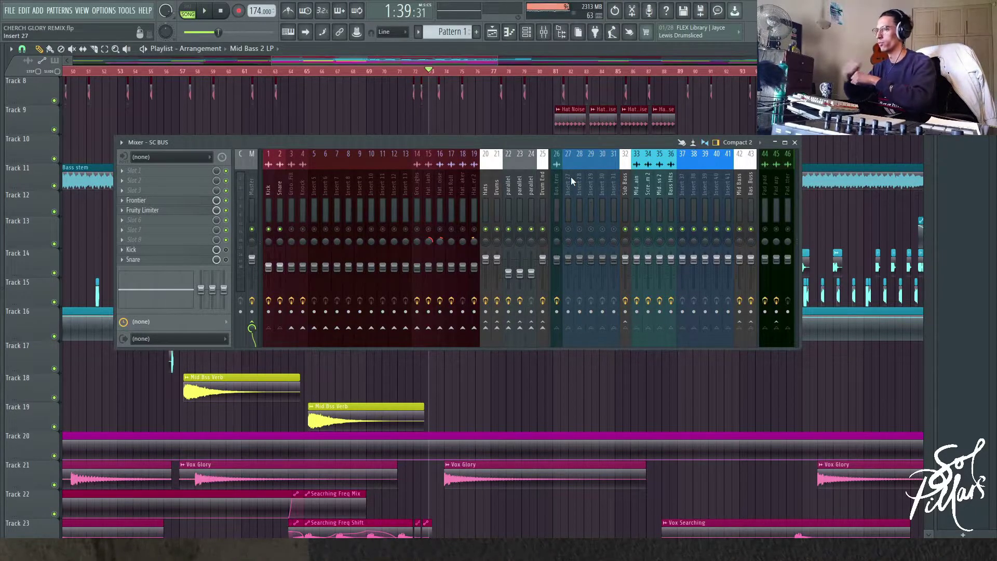
pyautogui.moveTo(364, 142); pyautogui.dragTo(435, 439)
pyautogui.scroll(-4, 465, 307)
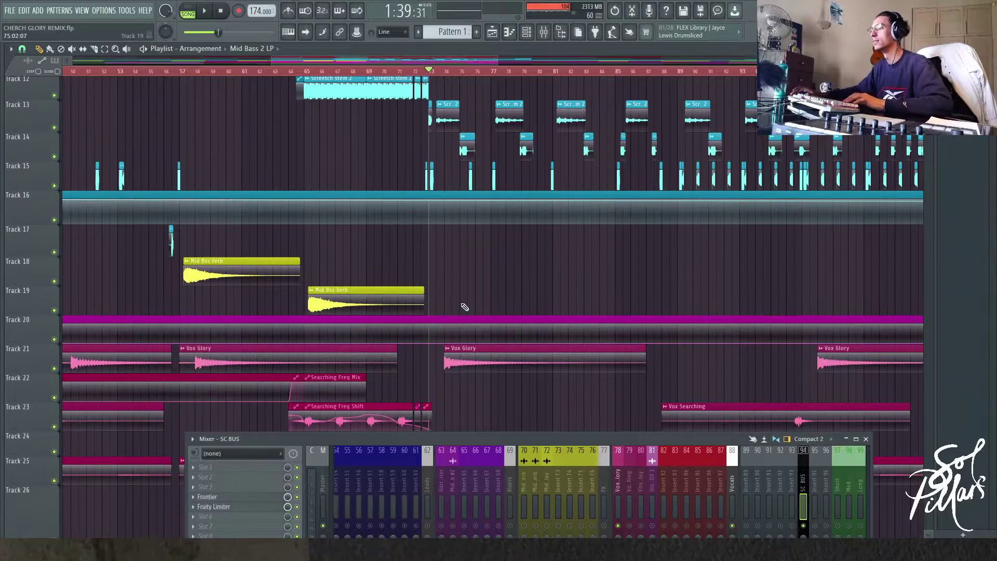
pyautogui.scroll(2, 465, 301)
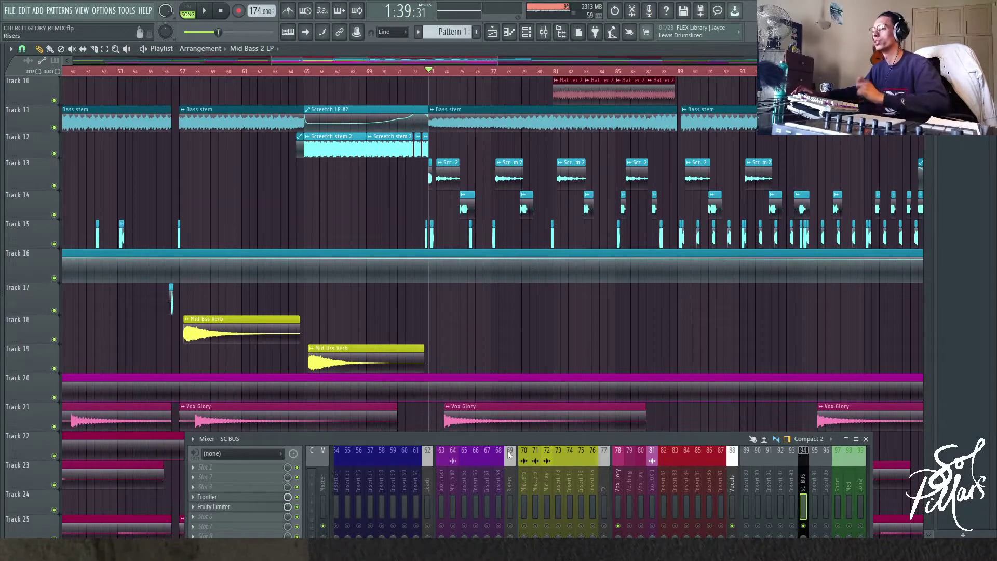
pyautogui.scroll(8, 510, 452)
pyautogui.click(639, 483)
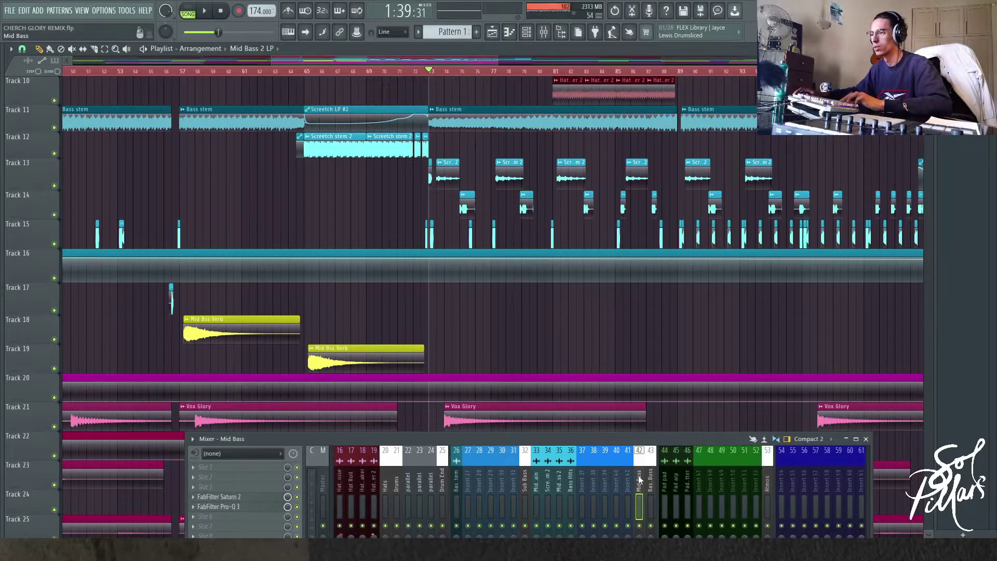
# Play the bass group from bar 73 with the whole mixer in view and the Bass Buss selected.
pyautogui.press('space')
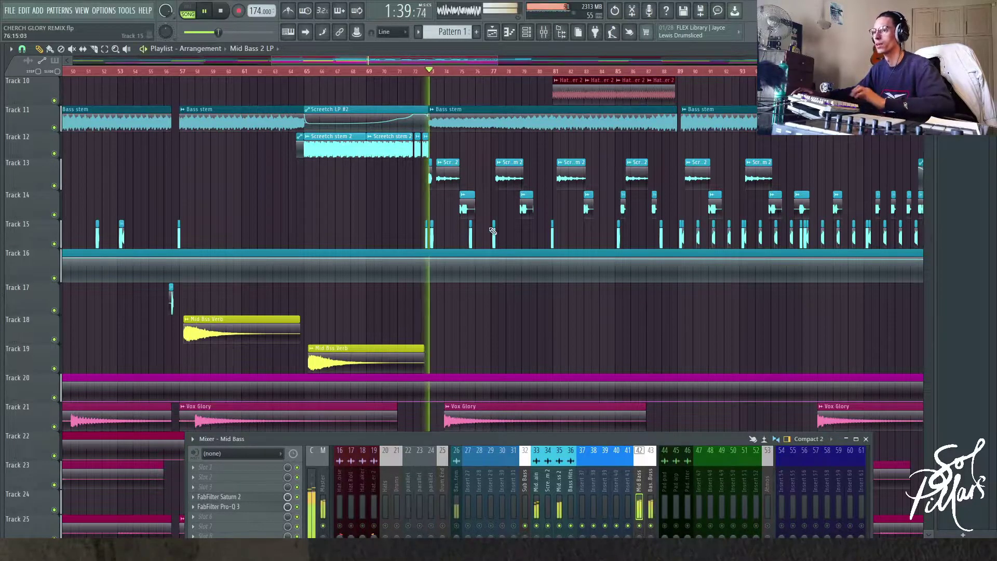
pyautogui.moveTo(566, 439); pyautogui.dragTo(558, 276)
pyautogui.click(643, 317)
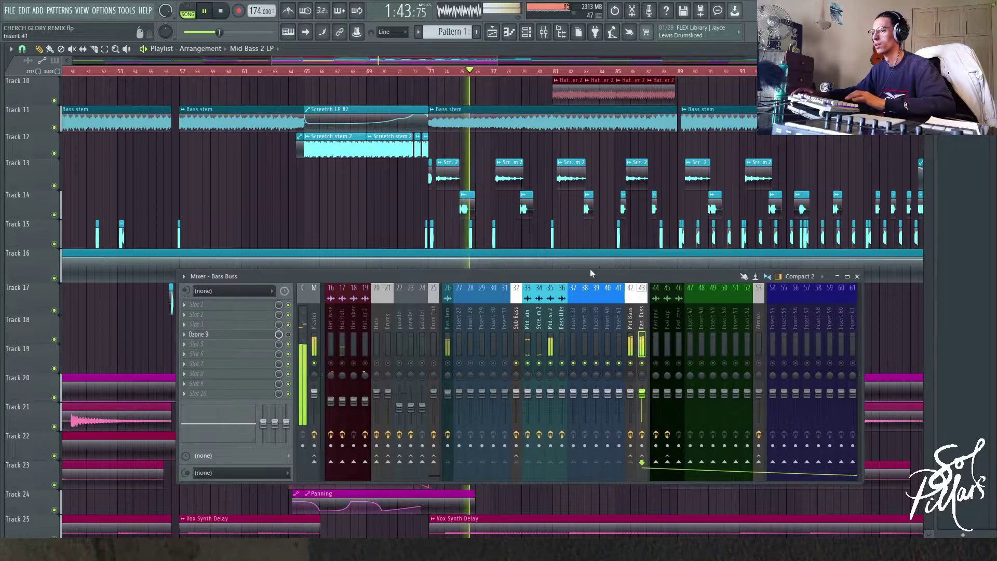
pyautogui.press('space')
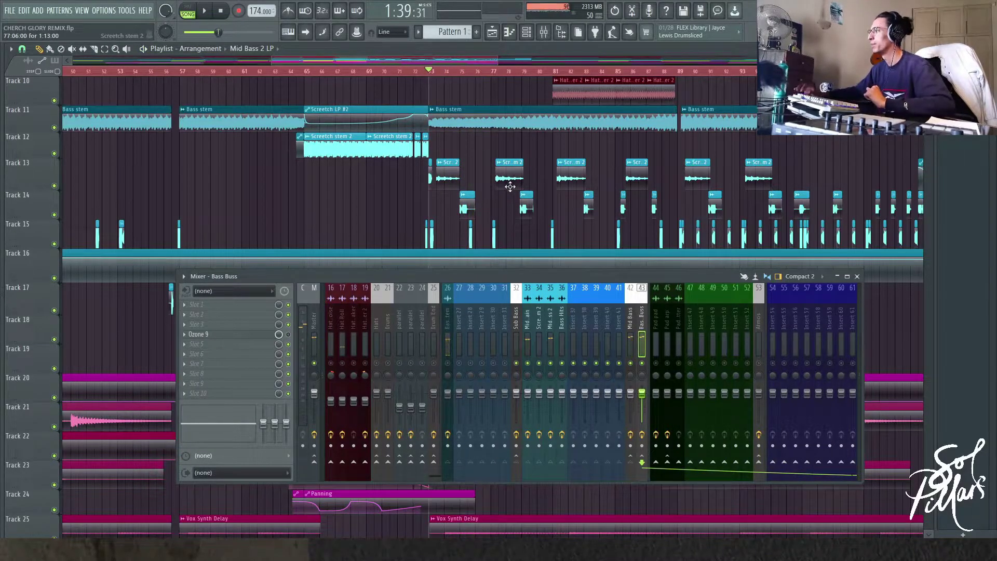
# Replay the section from bar 73, select the Drum End bus during playback, and stop.
pyautogui.press('space')
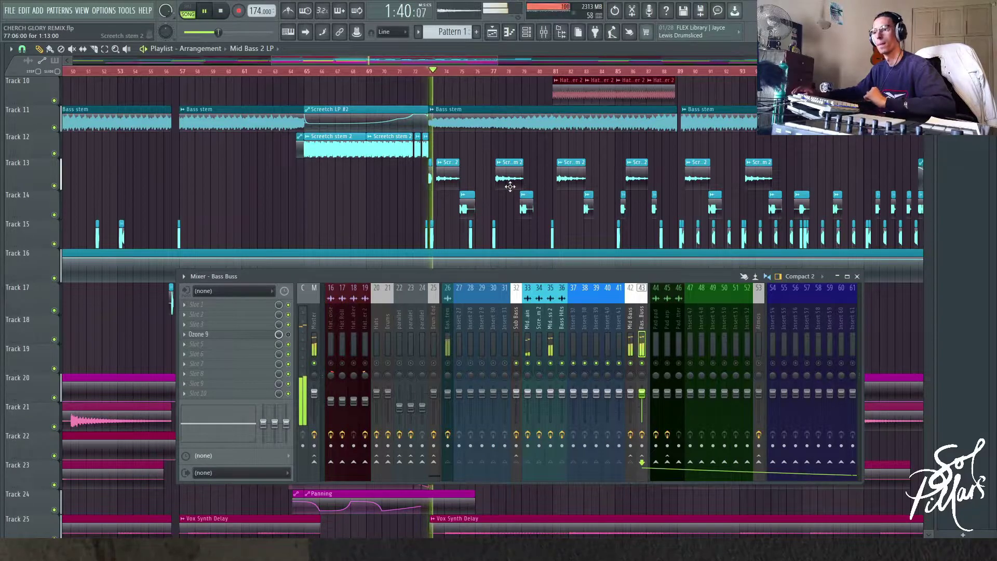
pyautogui.scroll(-3, 506, 188)
pyautogui.scroll(5, 502, 190)
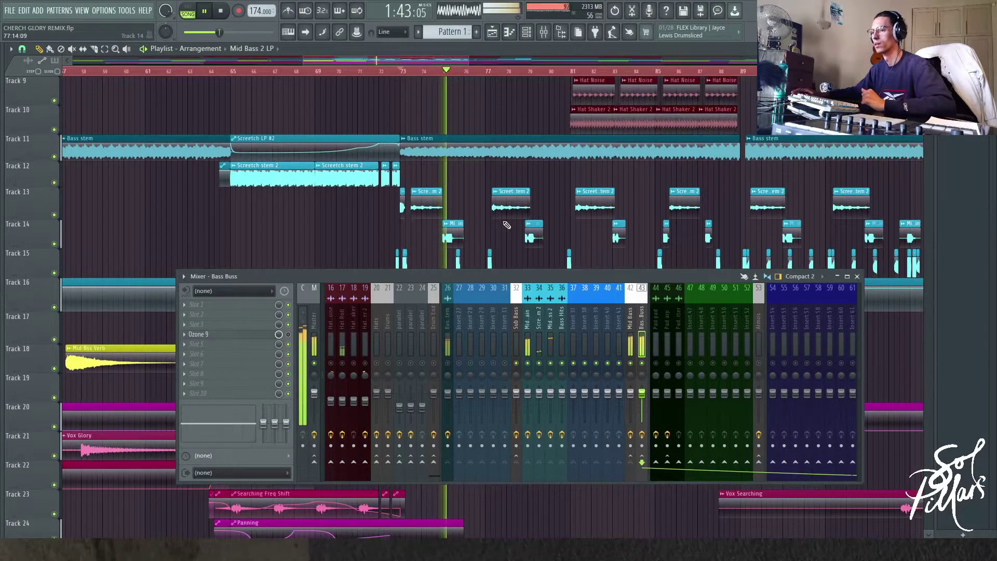
pyautogui.click(435, 322)
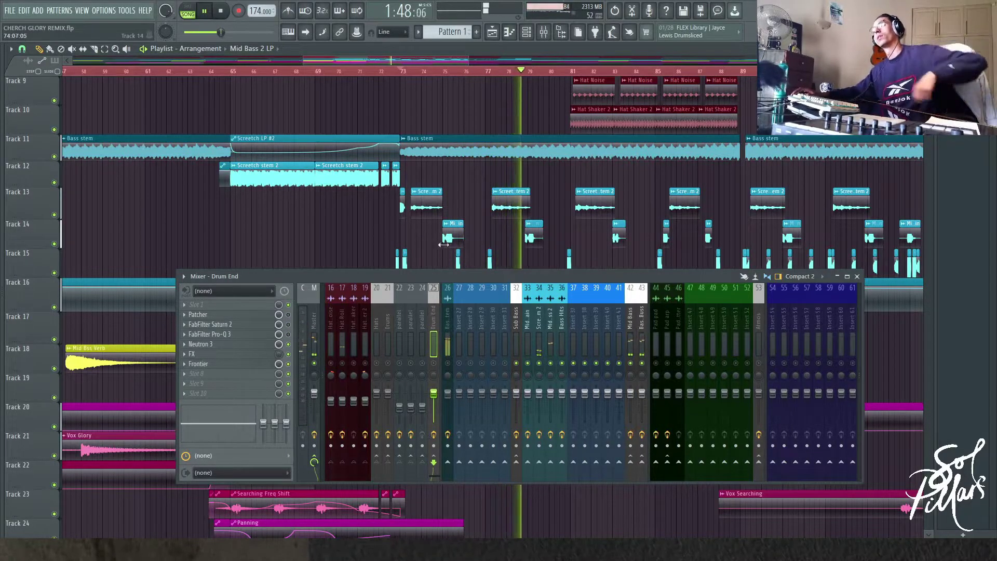
pyautogui.press('space')
# Bring the snare back in alongside the bass group and play the drop from bar 73.
pyautogui.scroll(-2, 474, 183)
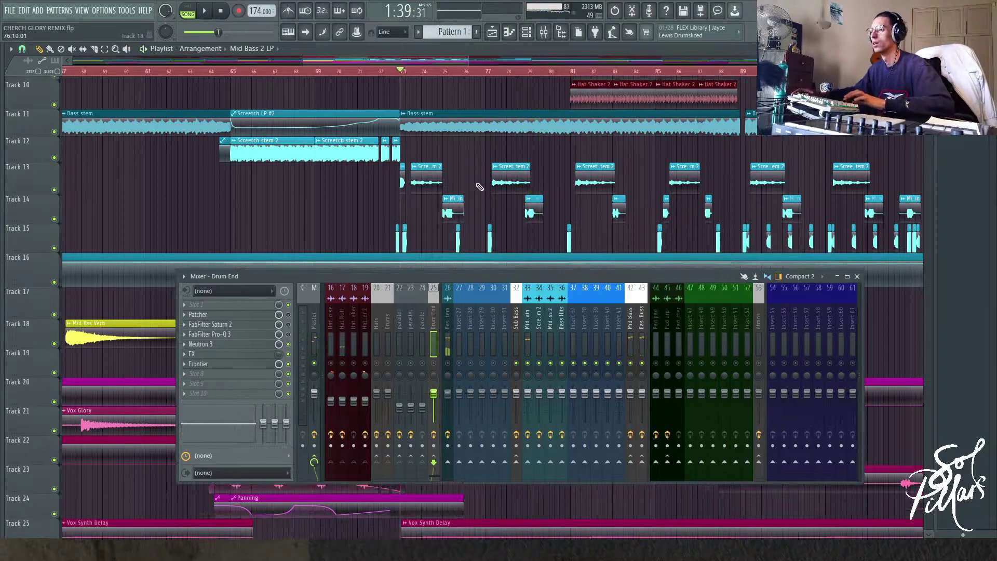
pyautogui.scroll(-2, 465, 208)
pyautogui.scroll(2, 459, 235)
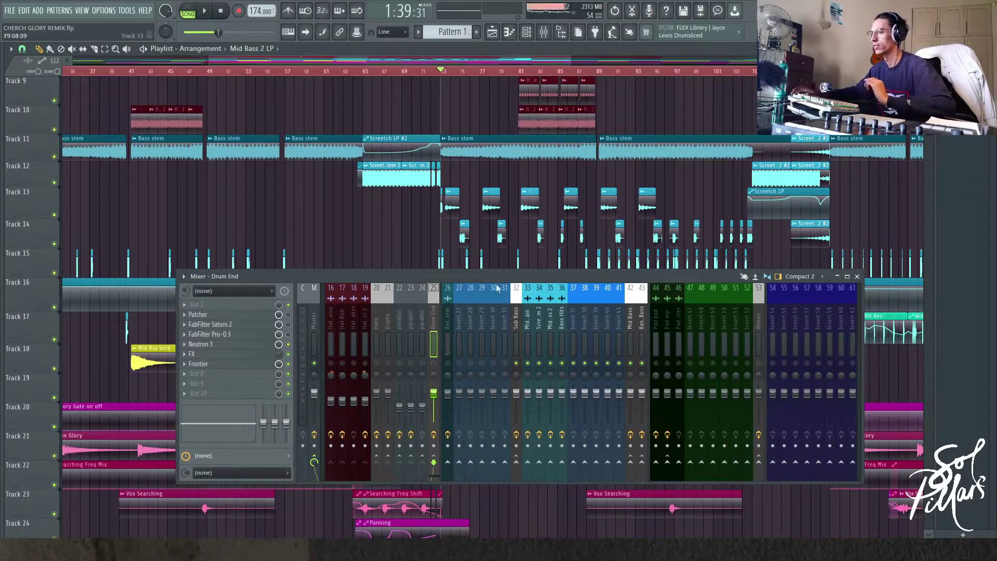
pyautogui.hscroll(-5, 472, 295)
pyautogui.click(347, 364)
pyautogui.hscroll(6, 476, 318)
pyautogui.press('space')
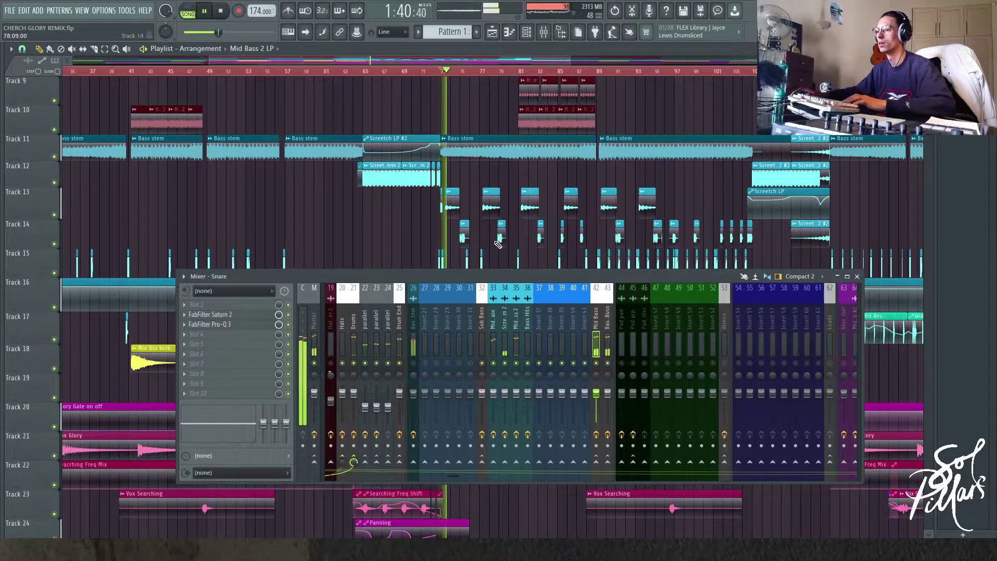
pyautogui.scroll(-2, 497, 244)
pyautogui.scroll(4, 491, 223)
pyautogui.press('space')
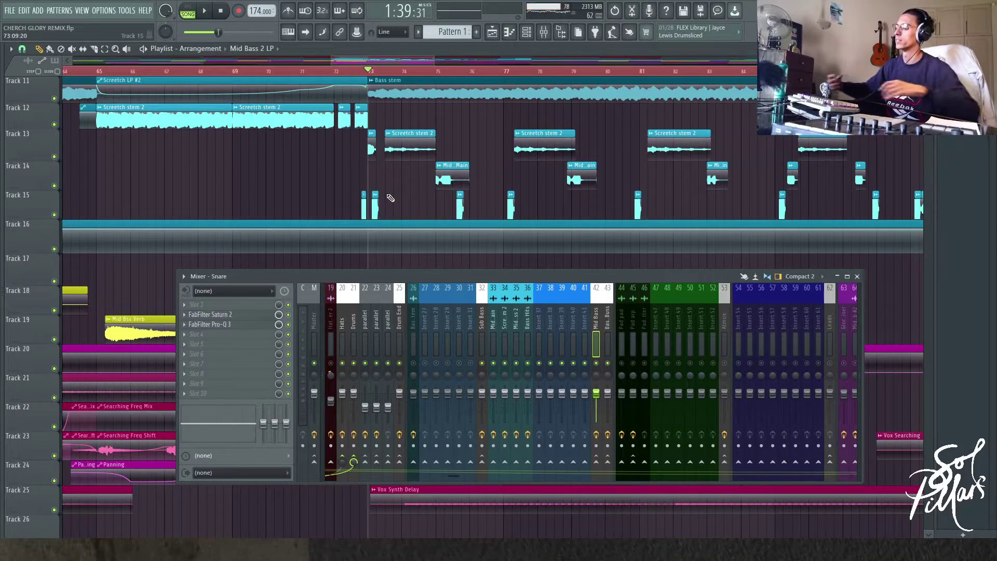
# Select the SC BUS, switch on its Kick and Snare ducking effects, and play the drop to compare.
pyautogui.press('space')
pyautogui.scroll(-10, 559, 317)
pyautogui.click(623, 327)
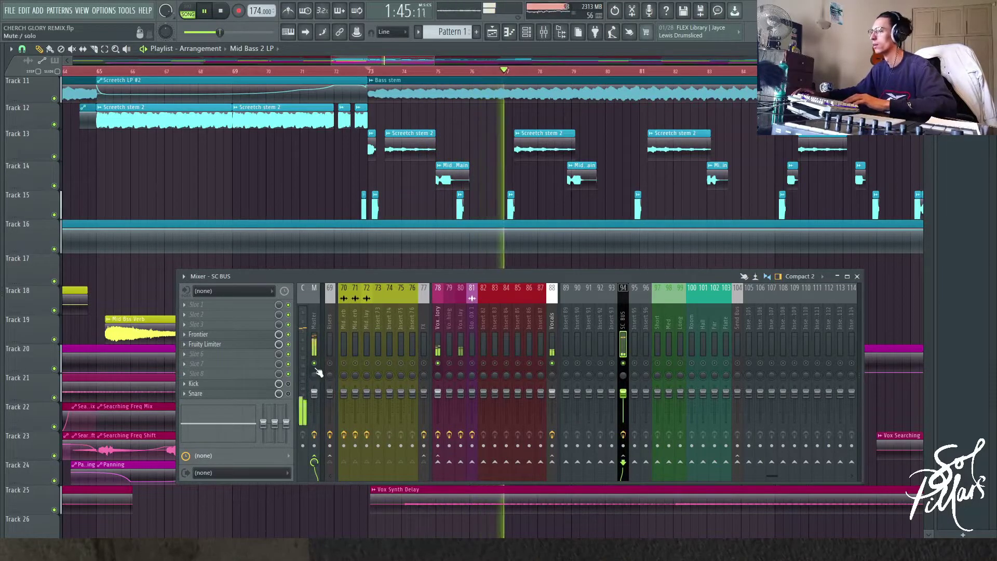
pyautogui.press('space')
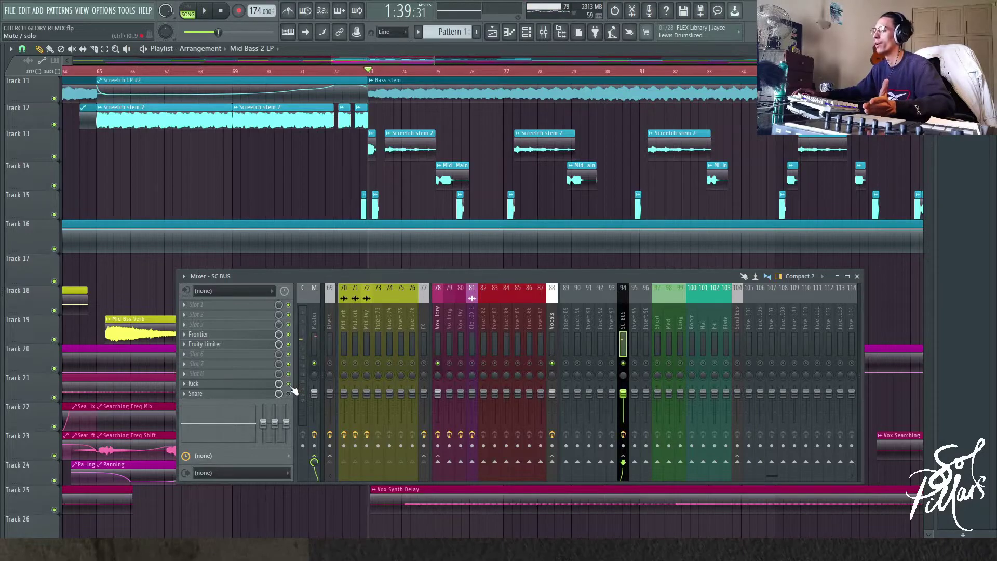
pyautogui.press('space')
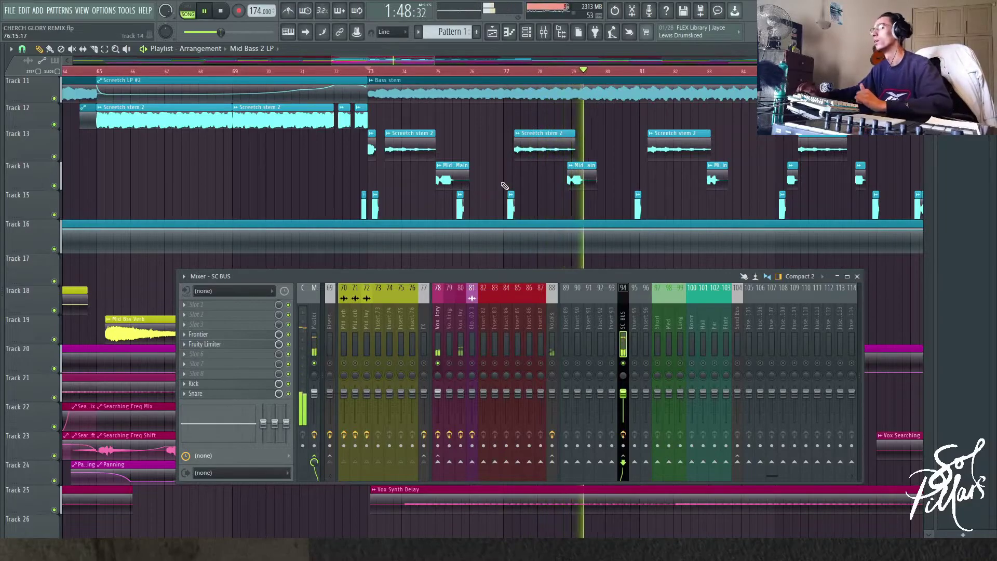
pyautogui.press('space')
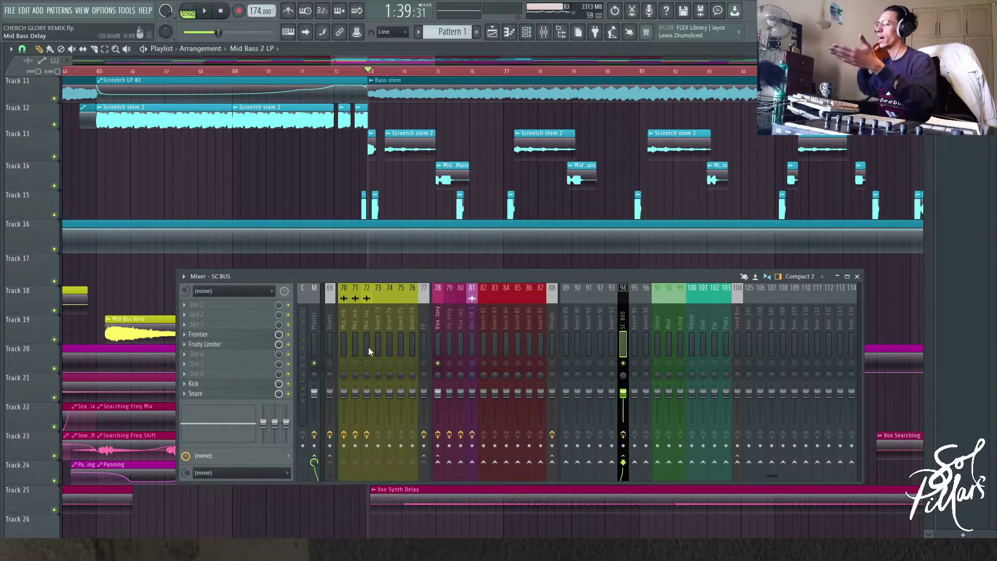
# Examine the Mid bass 2 clips around bar 73 together with the Kick and Snare Duck curves on the SC BUS.
pyautogui.scroll(5, 379, 259)
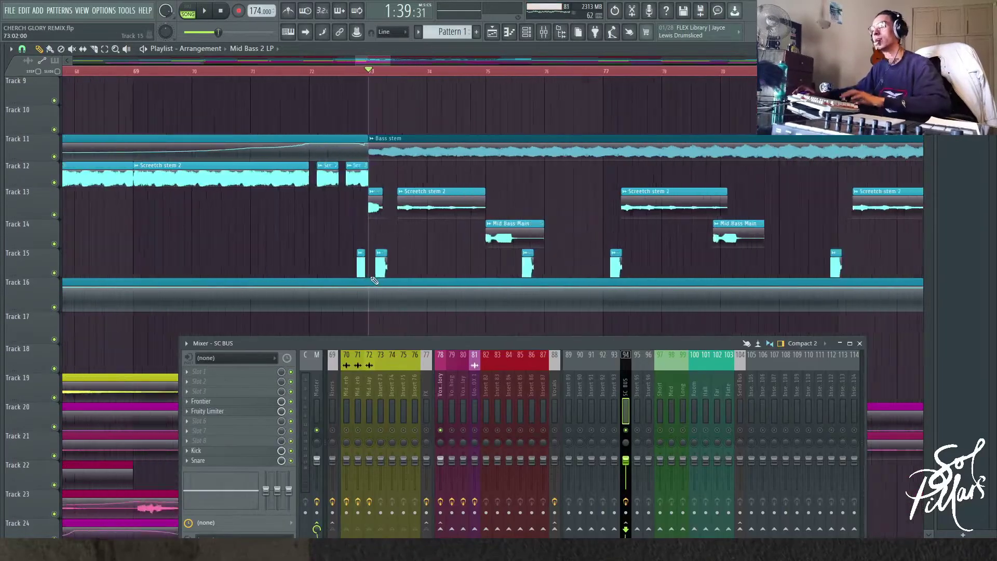
pyautogui.scroll(3, 379, 273)
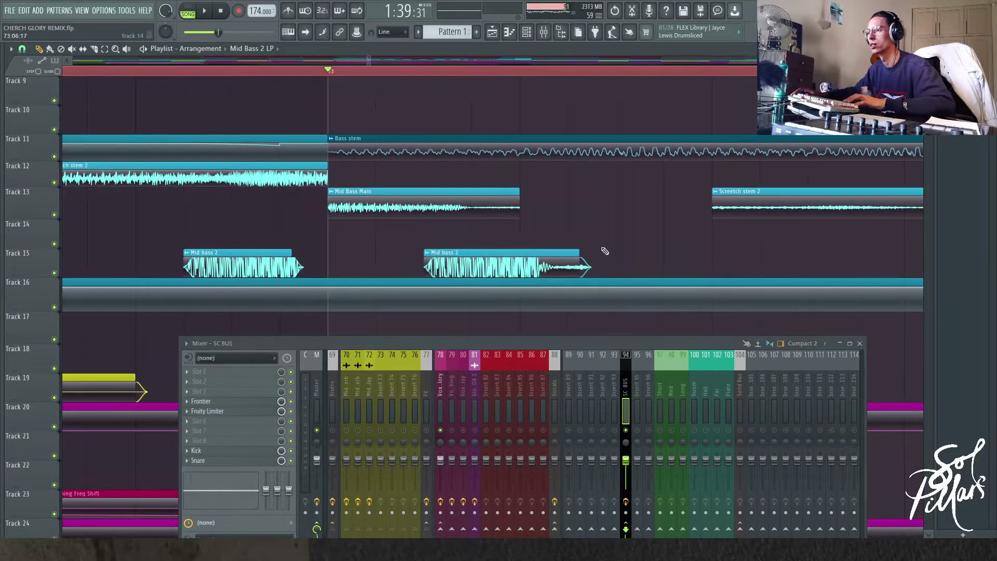
pyautogui.scroll(-2, 542, 238)
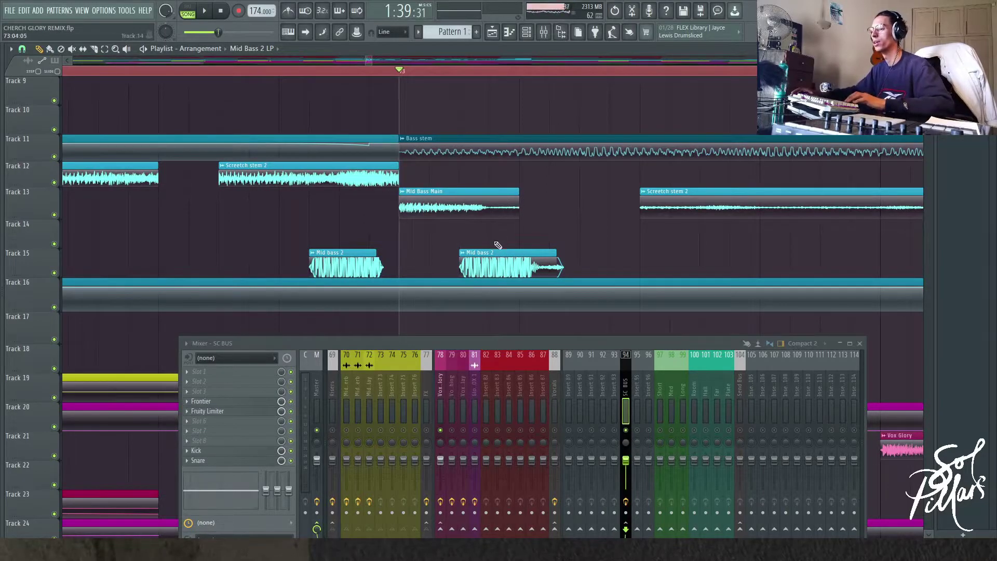
pyautogui.scroll(-1, 480, 260)
pyautogui.click(221, 455)
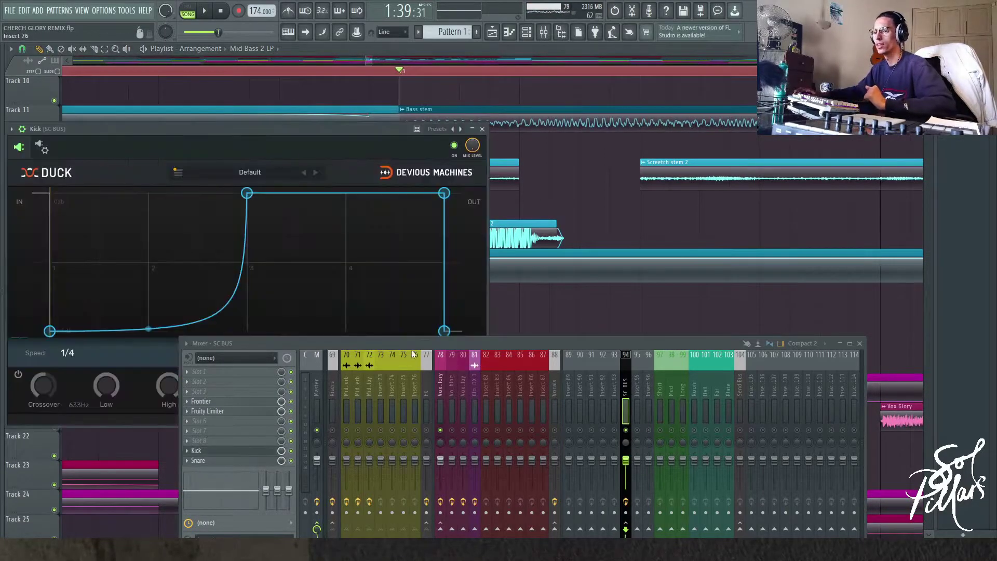
pyautogui.moveTo(408, 342); pyautogui.dragTo(413, 365)
pyautogui.click(203, 484)
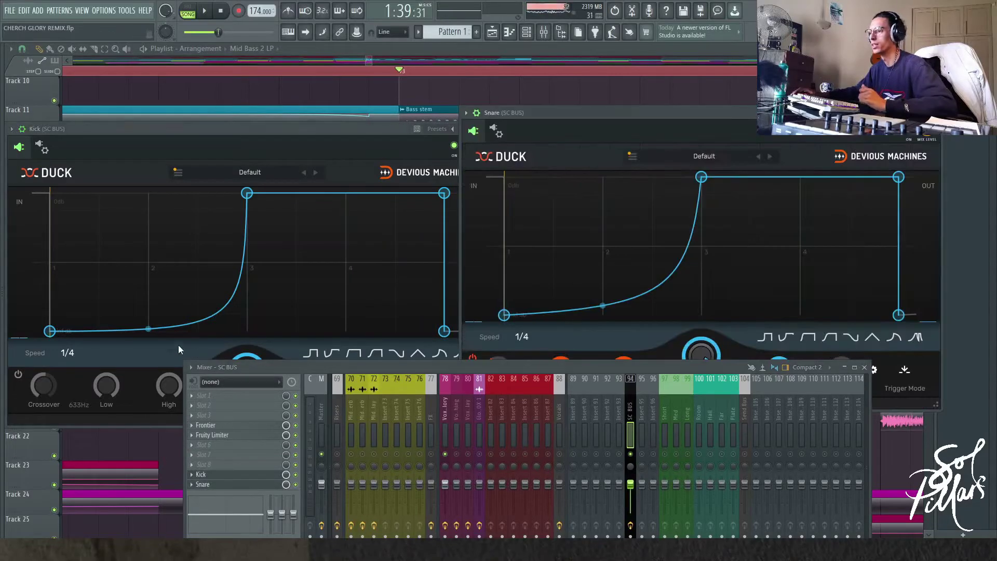
pyautogui.click(148, 327)
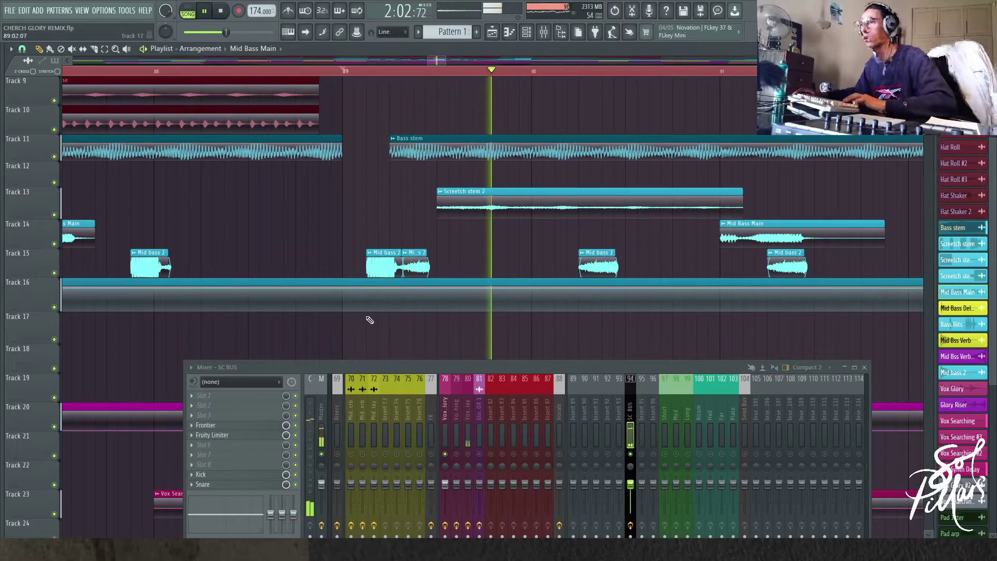
# Solo the Mid bass 2 playlist track, play it from bar 89, and bring the kick and snare mixer tracks into view.
pyautogui.press('space')
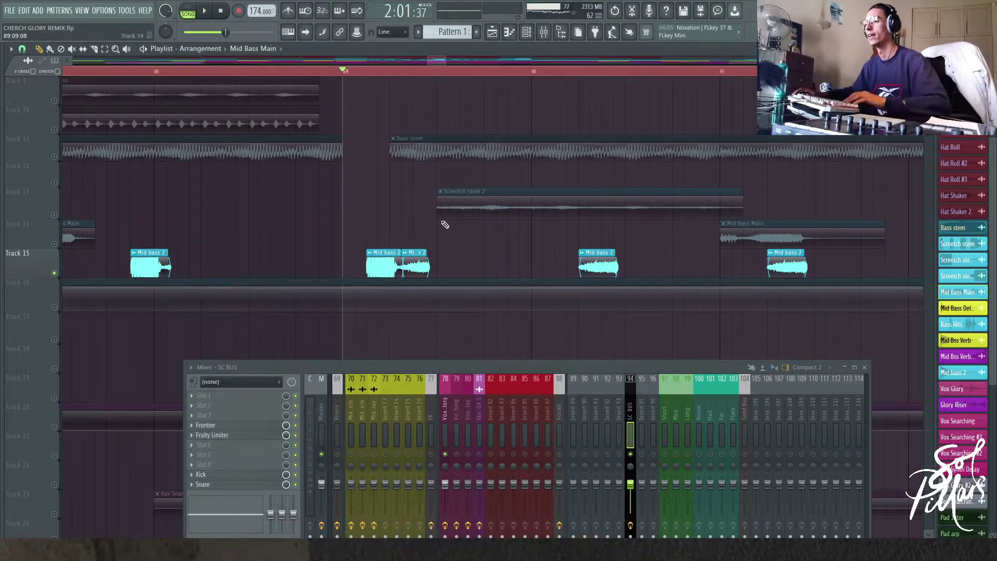
pyautogui.press('space')
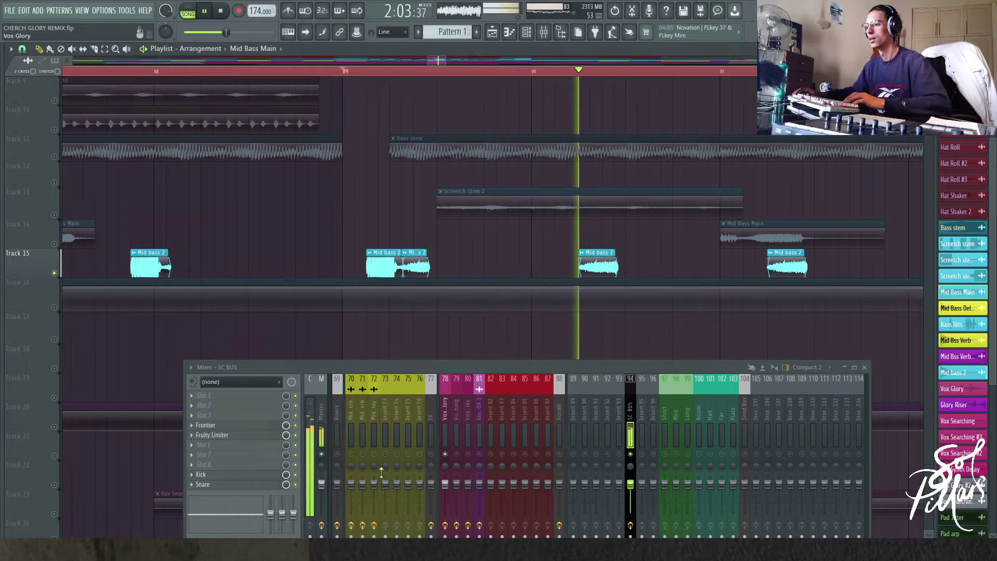
pyautogui.scroll(-3, 412, 261)
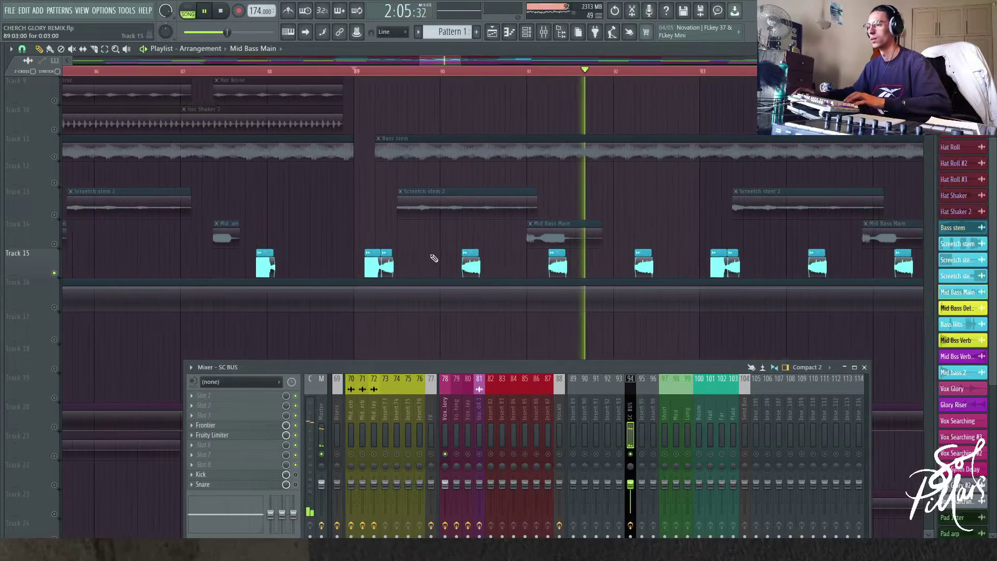
pyautogui.press('space')
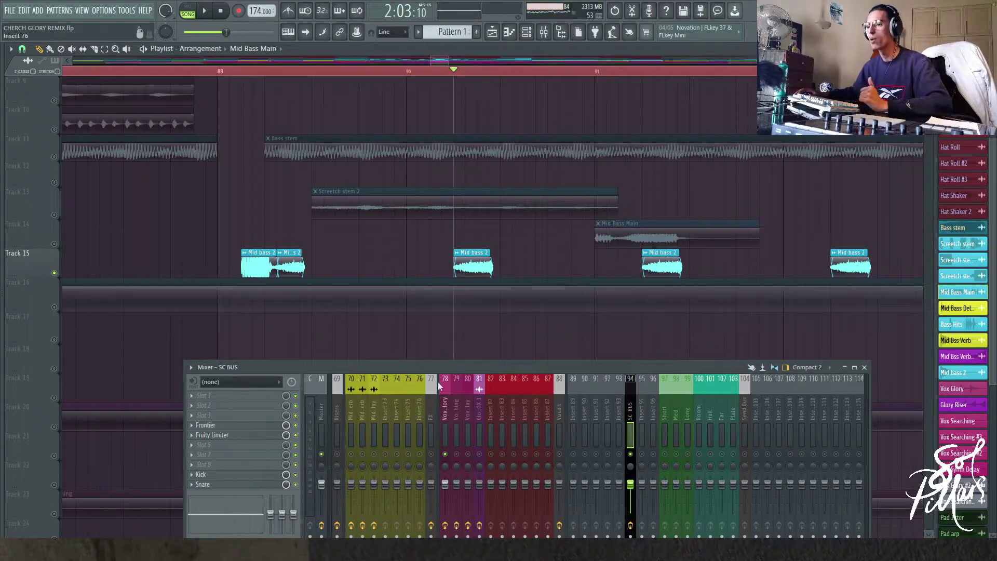
pyautogui.hscroll(-15, 441, 416)
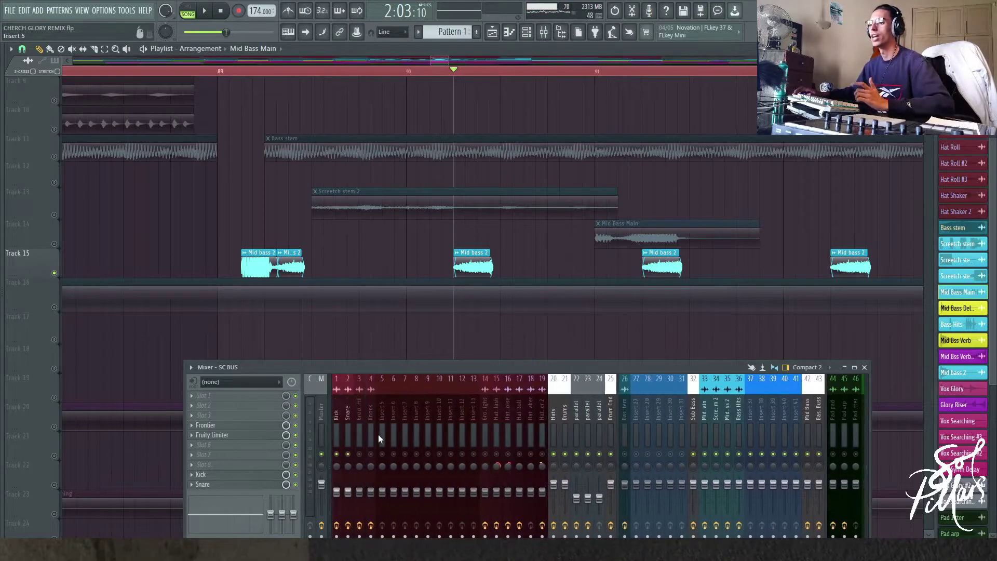
# Bring the other playlist tracks back in around Mid bass 2 and play the section from its clip in bar 90.
pyautogui.scroll(7, 249, 208)
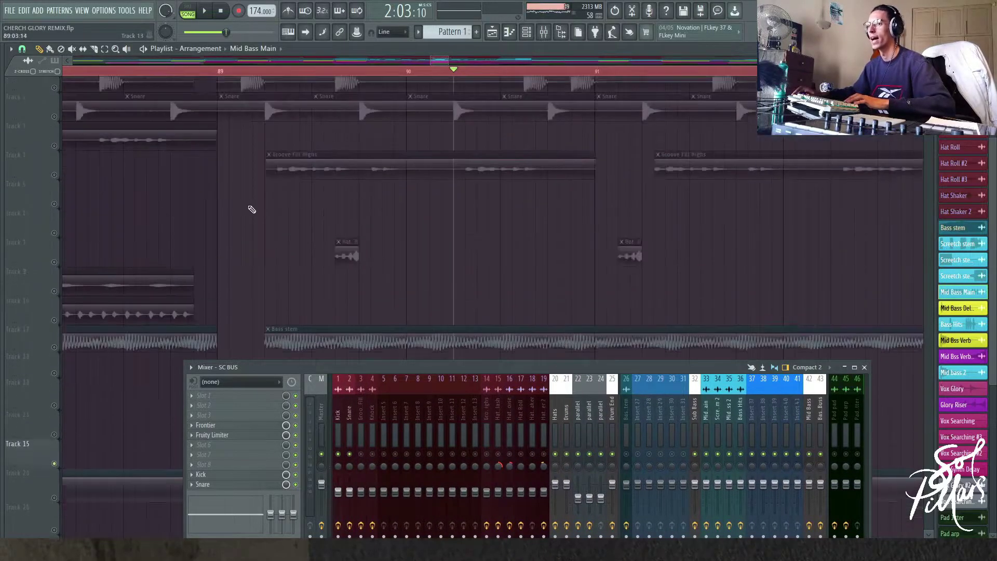
pyautogui.scroll(-7, 537, 169)
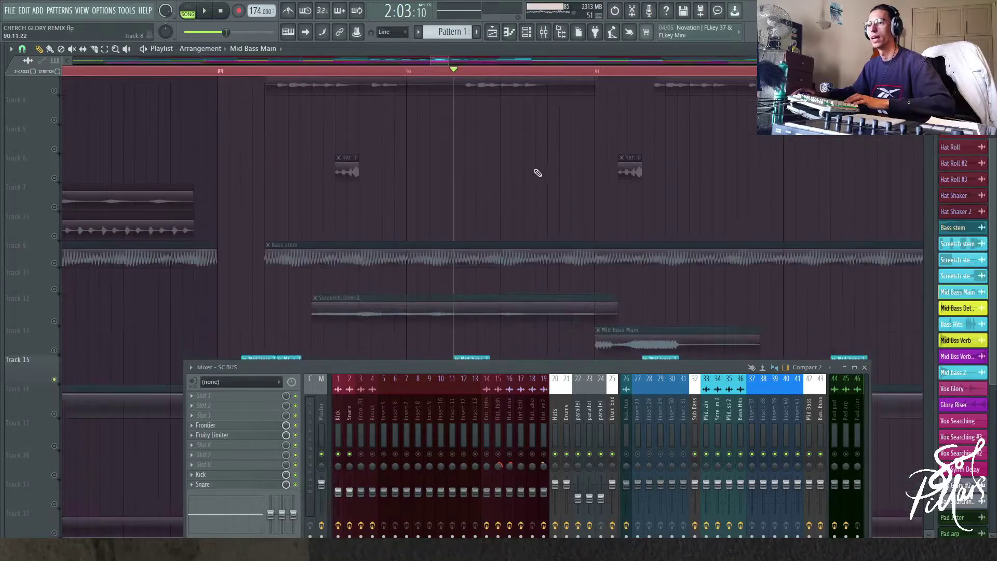
pyautogui.press('space')
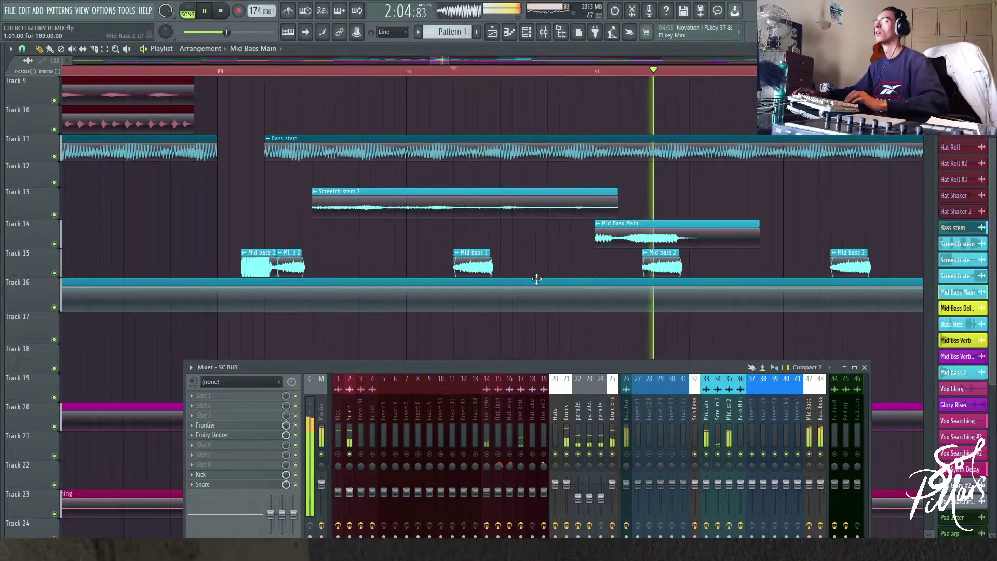
pyautogui.scroll(-3, 597, 260)
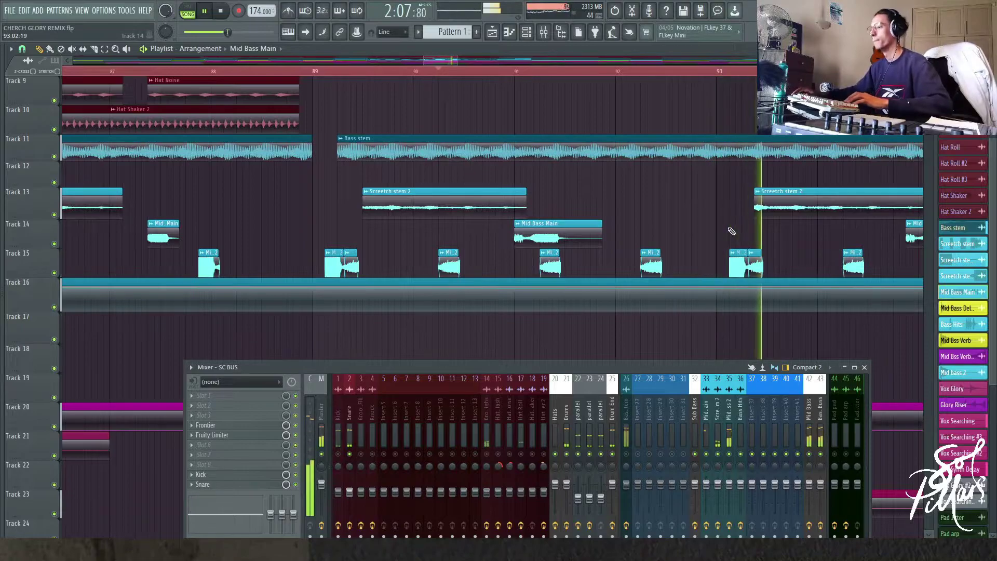
pyautogui.press('space')
pyautogui.scroll(3, 416, 239)
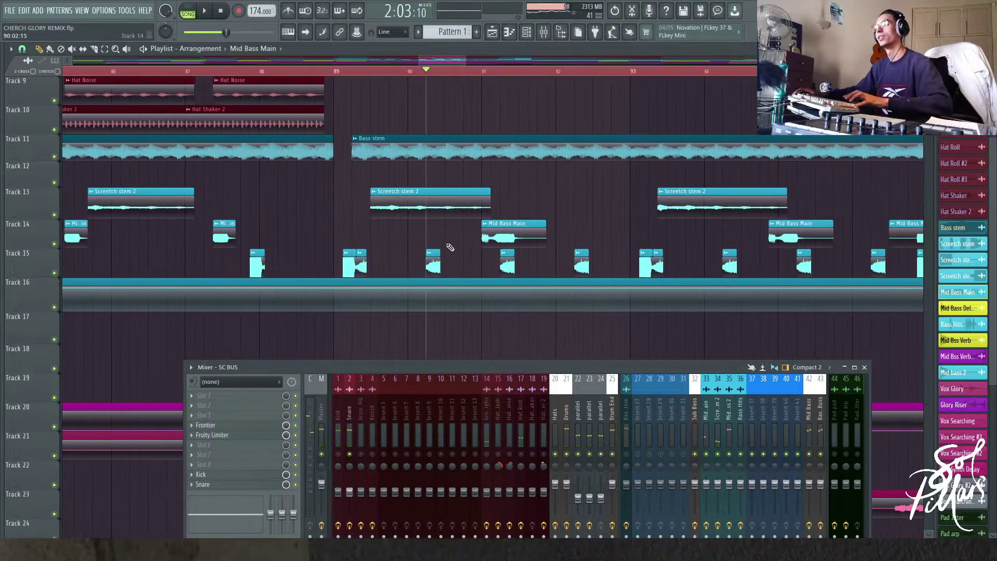
pyautogui.scroll(4, 363, 232)
pyautogui.scroll(-3, 363, 244)
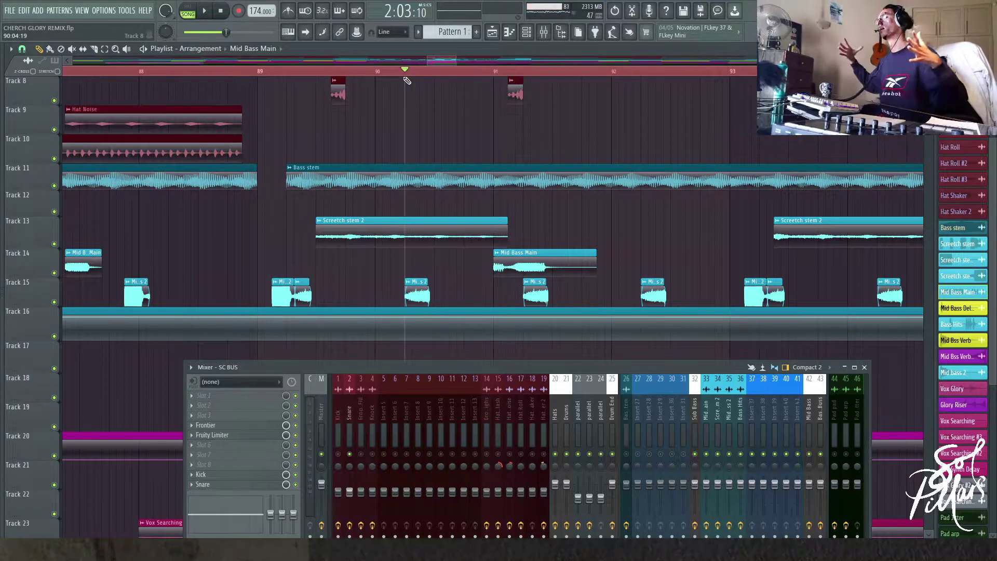
# Replay the section from the Mid bass 2 clip in bar 90, and play it from bar 89 with the kick and snare active.
pyautogui.press('space')
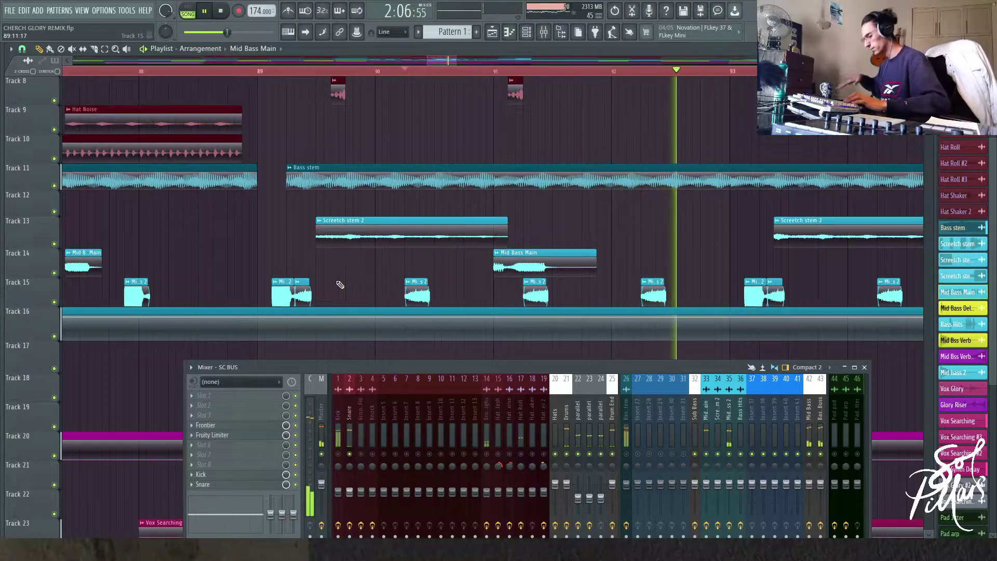
pyautogui.press('space')
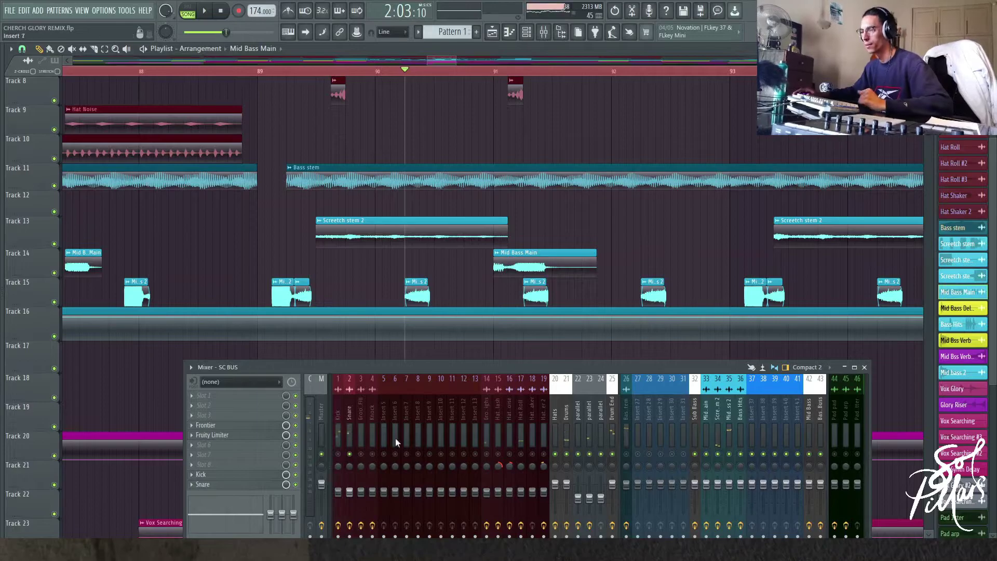
pyautogui.click(256, 71)
pyautogui.press('space')
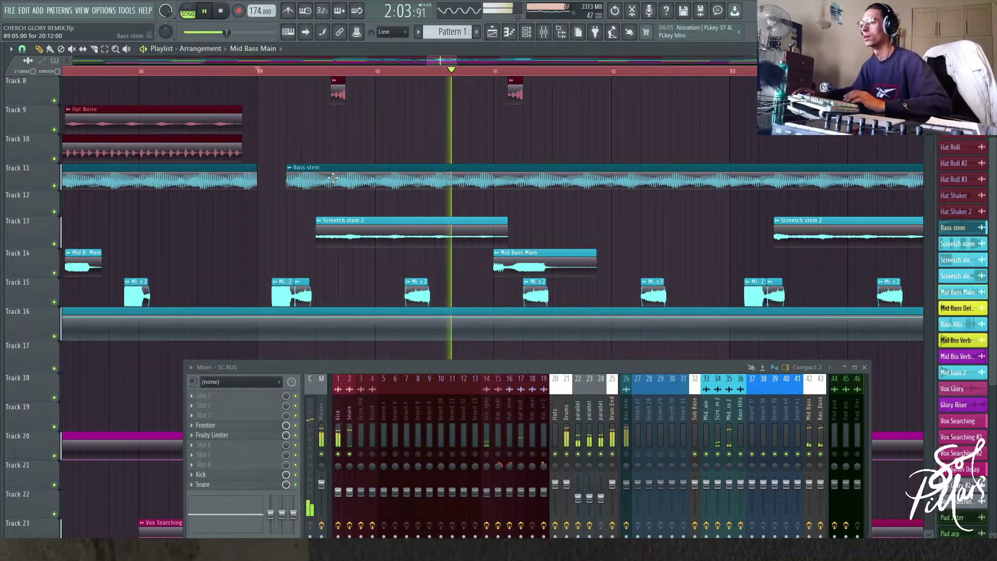
pyautogui.scroll(-3, 263, 223)
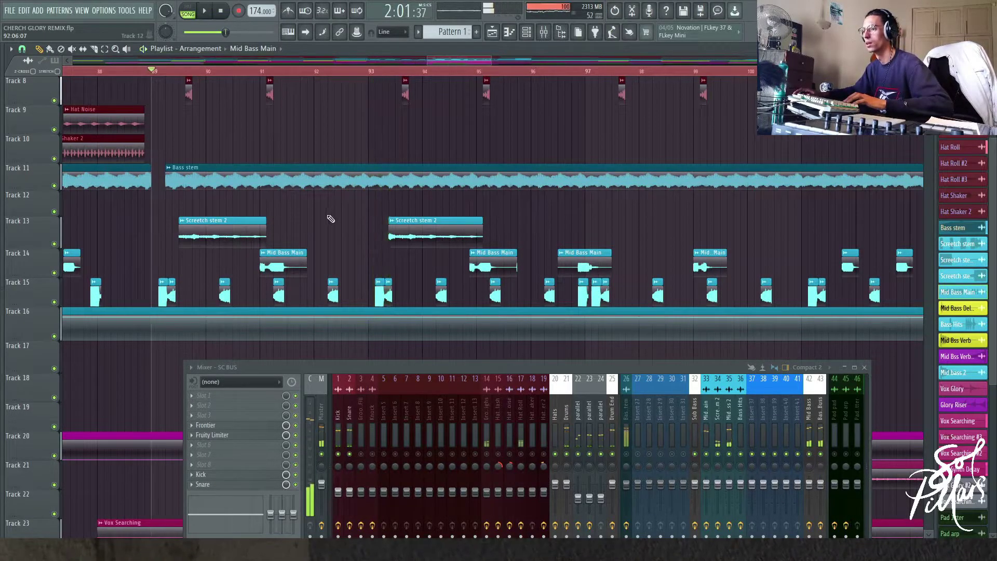
pyautogui.press('space')
# Move the playhead to bar 113, solo the Mid bass 2 playlist track and play its clips in that section.
pyautogui.scroll(-3, 463, 222)
pyautogui.scroll(-2, 463, 222)
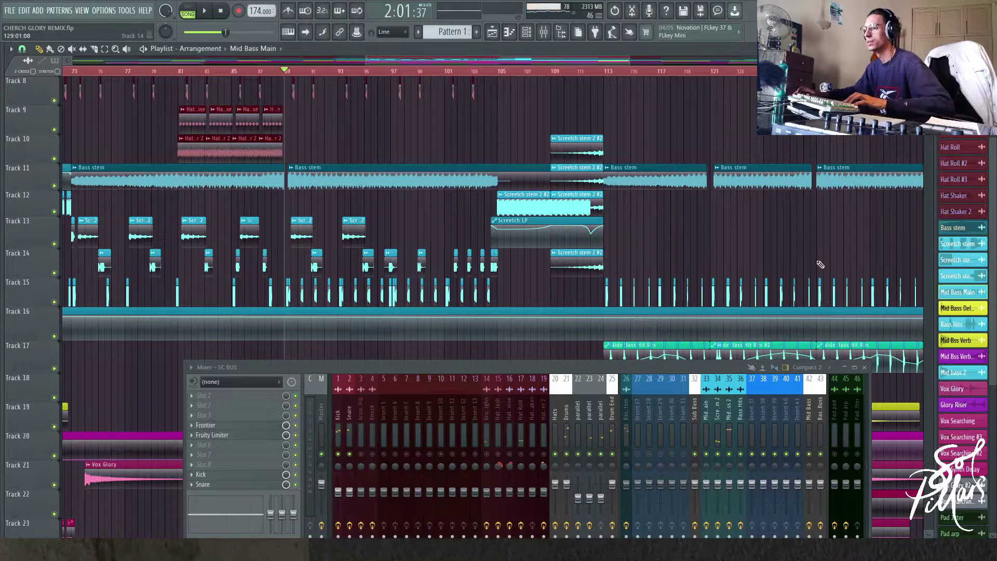
pyautogui.scroll(3, 821, 265)
pyautogui.scroll(10, 379, 261)
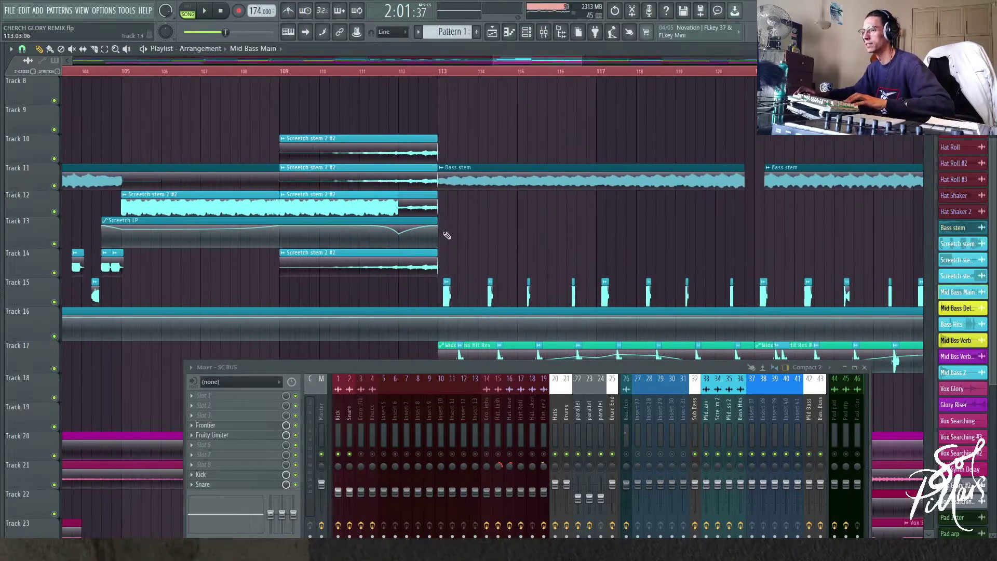
pyautogui.click(430, 71)
pyautogui.scroll(5, 452, 307)
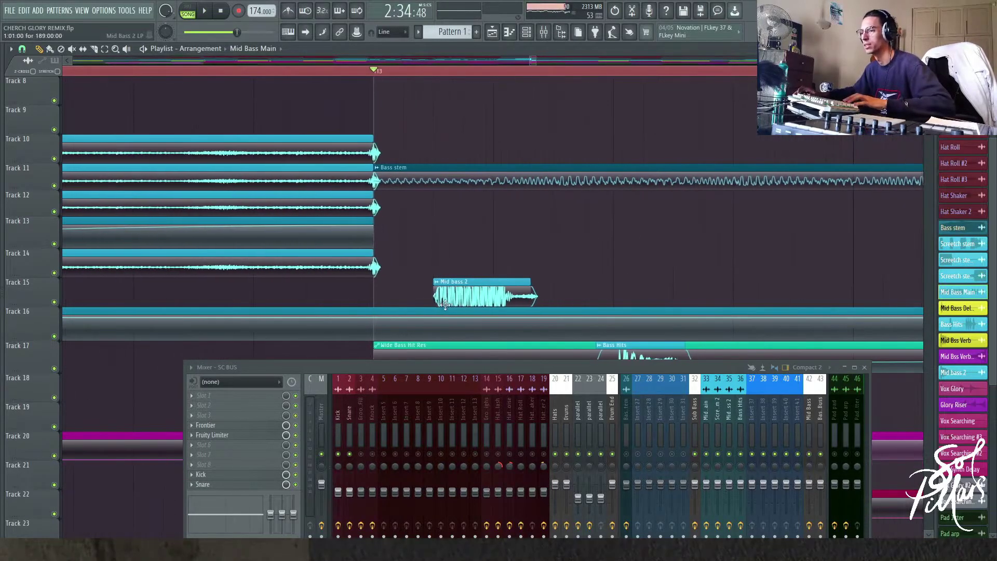
pyautogui.rightClick(55, 302)
pyautogui.press('space')
pyautogui.scroll(-4, 277, 269)
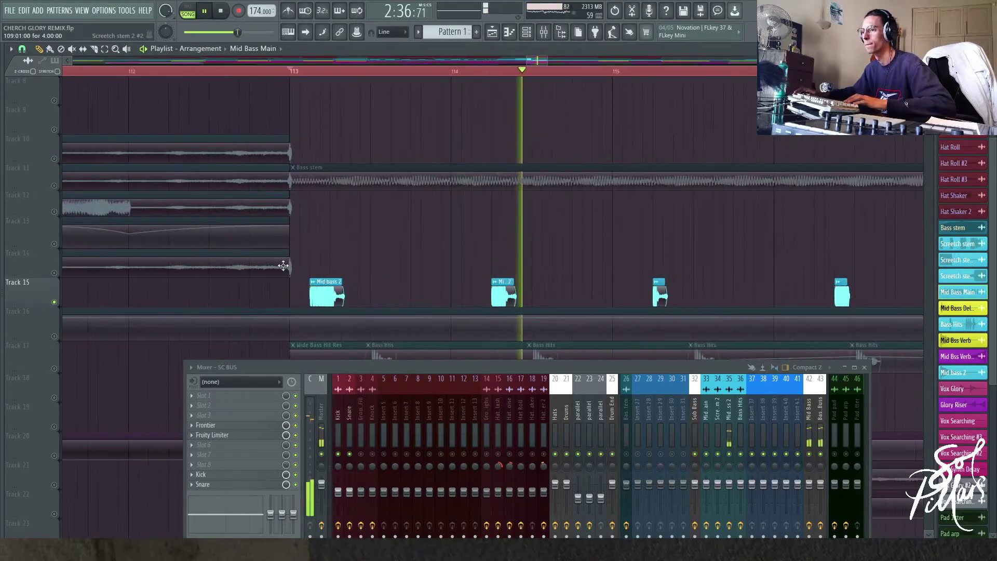
pyautogui.scroll(-3, 363, 282)
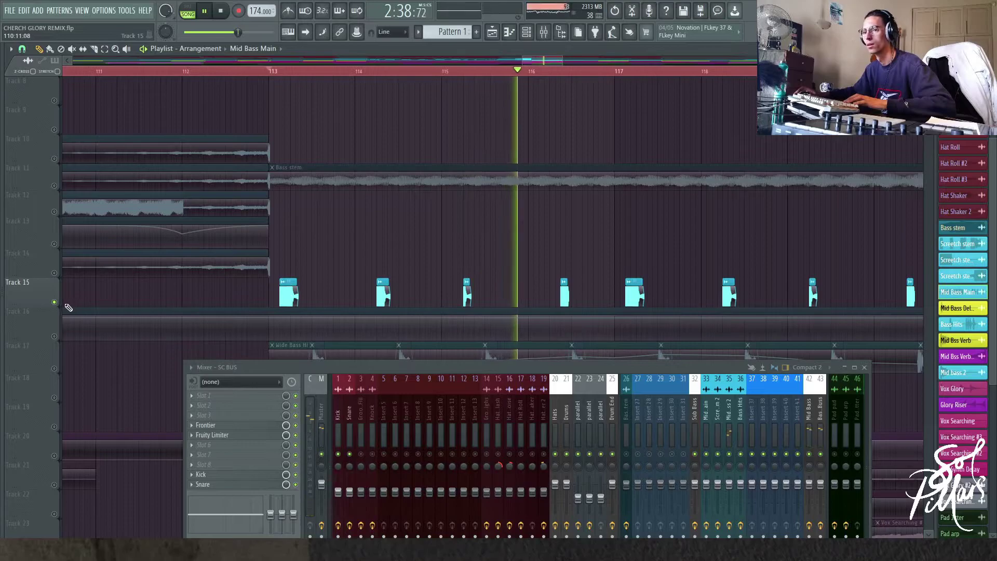
pyautogui.press('space')
# Examine the spacing of the soloed Mid bass 2 clips between bars 113 and 117 and play them briefly.
pyautogui.scroll(3, 227, 293)
pyautogui.moveTo(227, 294); pyautogui.dragTo(559, 292)
pyautogui.keyDown('ctrl'); pyautogui.click(730, 282); pyautogui.keyUp('ctrl')
pyautogui.scroll(-3, 659, 264)
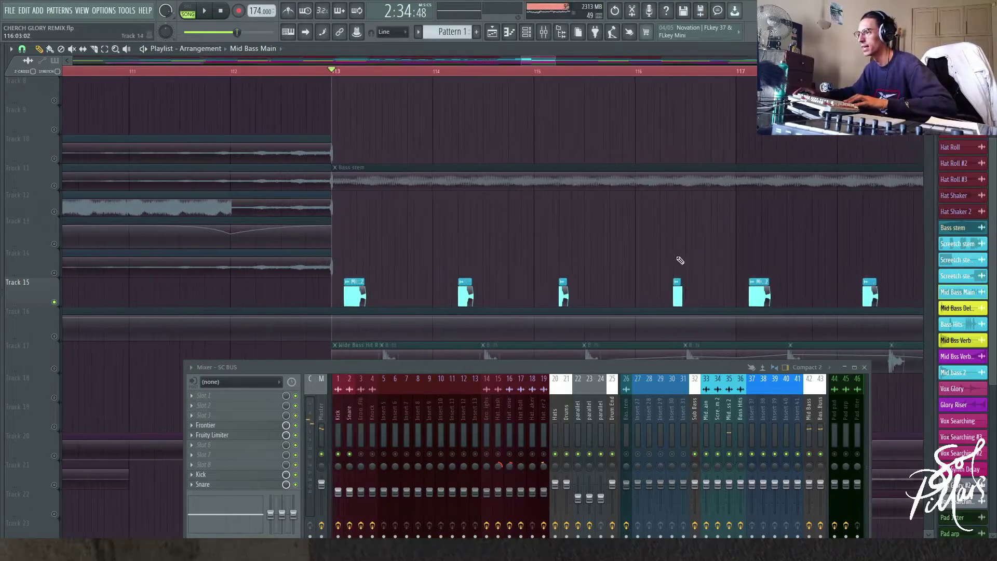
pyautogui.scroll(3, 644, 266)
pyautogui.moveTo(136, 295); pyautogui.dragTo(222, 290)
pyautogui.click(222, 289)
pyautogui.press('space')
pyautogui.press('space')
# Play the Mid bass 2 clips in bars 114 and 115 separately, and return the playhead to bar 113.
pyautogui.click(334, 73)
pyautogui.press('space')
pyautogui.press('space')
pyautogui.click(497, 75)
pyautogui.press('space')
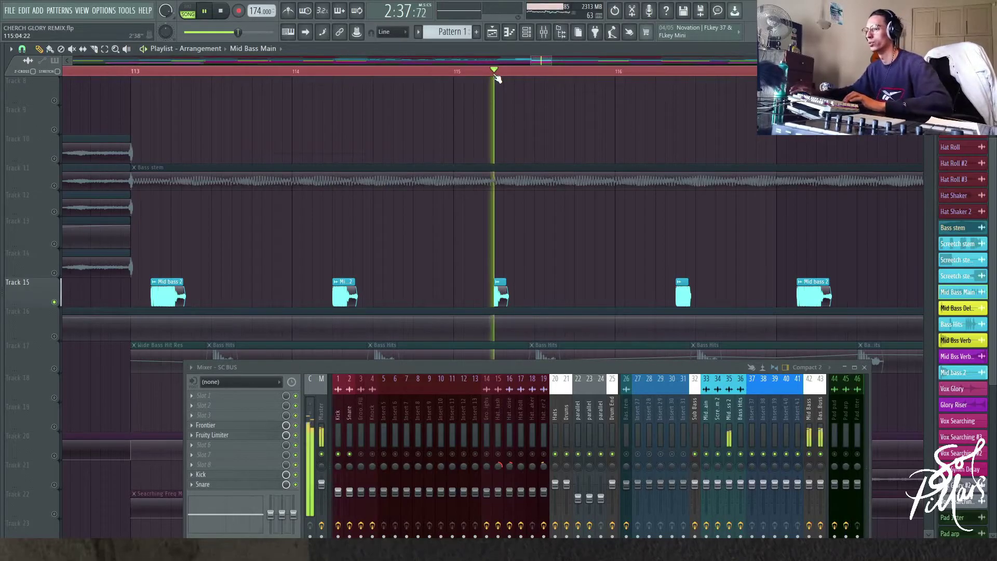
pyautogui.press('space')
pyautogui.click(138, 73)
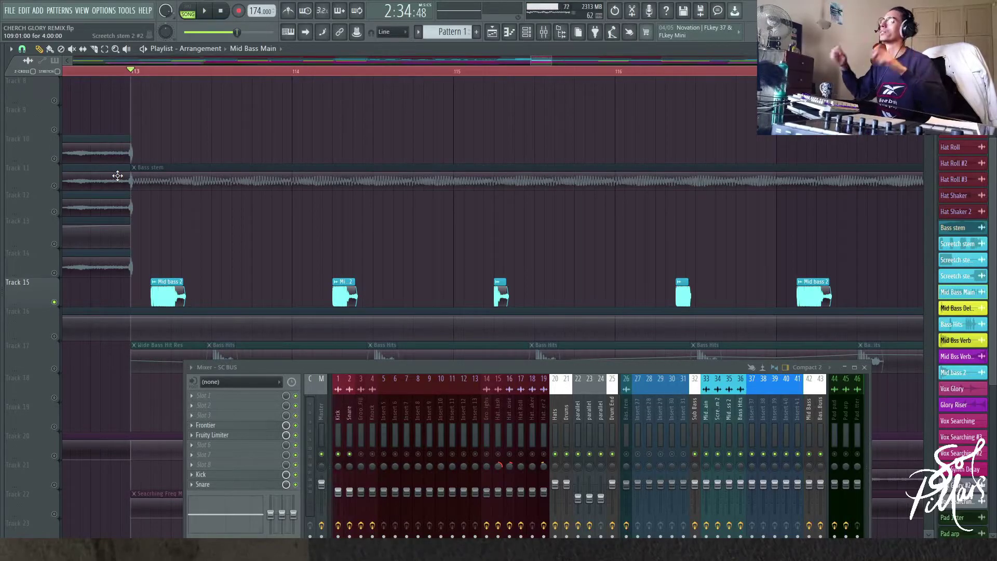
# Bring the other playlist tracks back in and play the second drop from bar 113.
pyautogui.press('space')
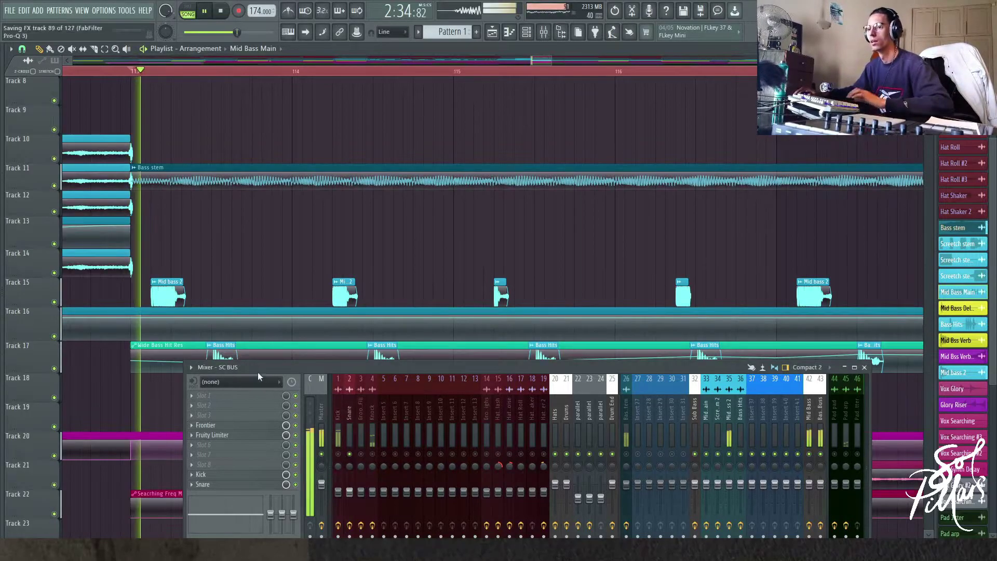
pyautogui.scroll(-4, 349, 275)
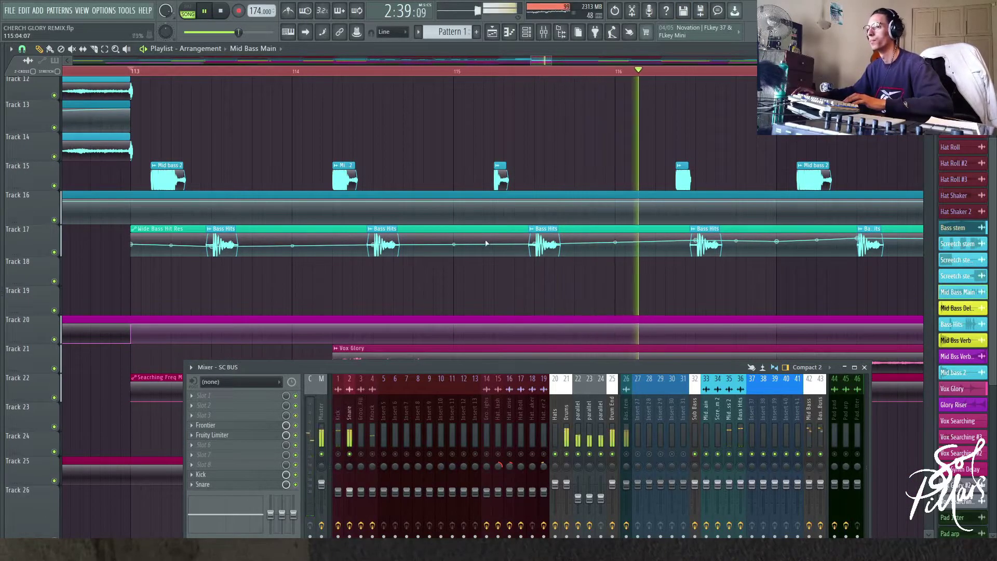
pyautogui.press('space')
# Mute the Bass Hits and Mid bass 2 playlist tracks, and play the drop from bar 113 with the Bass stem.
pyautogui.click(54, 252)
pyautogui.click(54, 186)
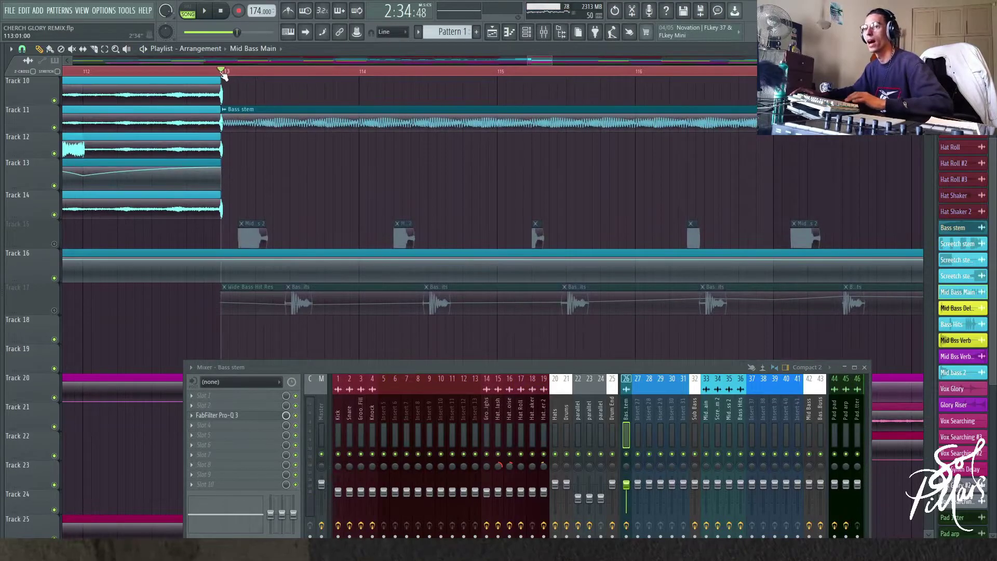
pyautogui.press('space')
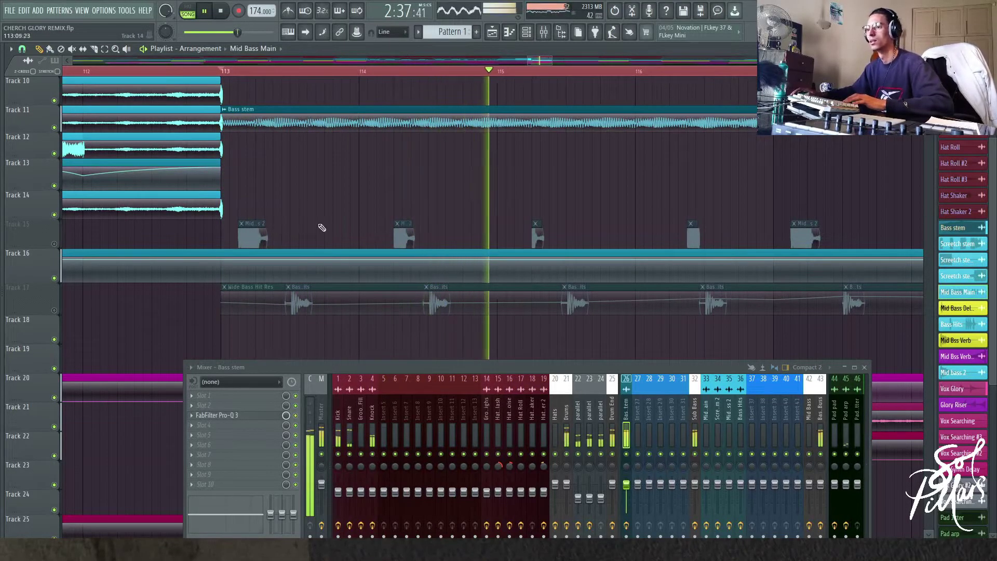
pyautogui.press('space')
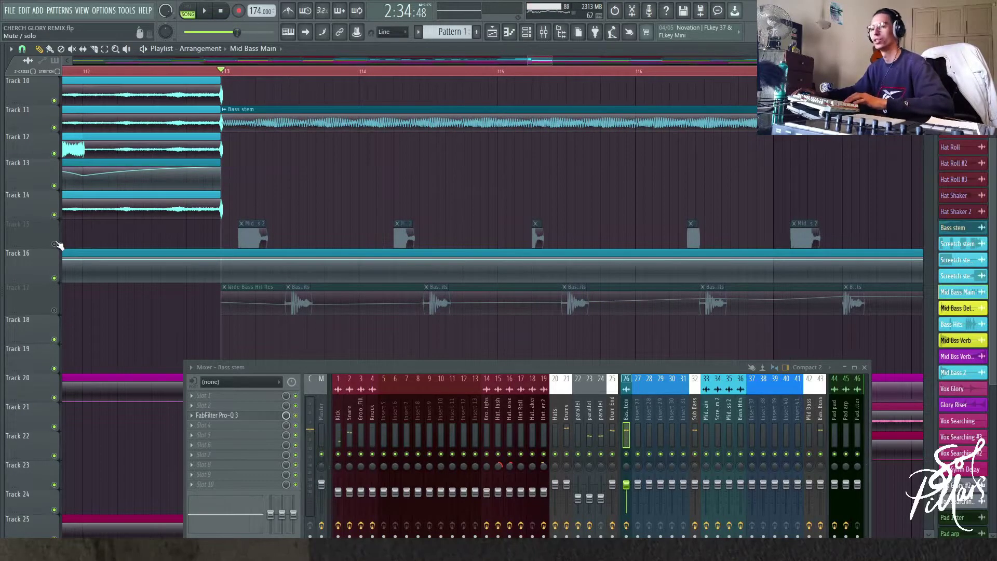
# Unmute the Mid bass 2 playlist track and play the drop from bar 113 with Bass Hits still muted.
pyautogui.click(55, 243)
pyautogui.press('space')
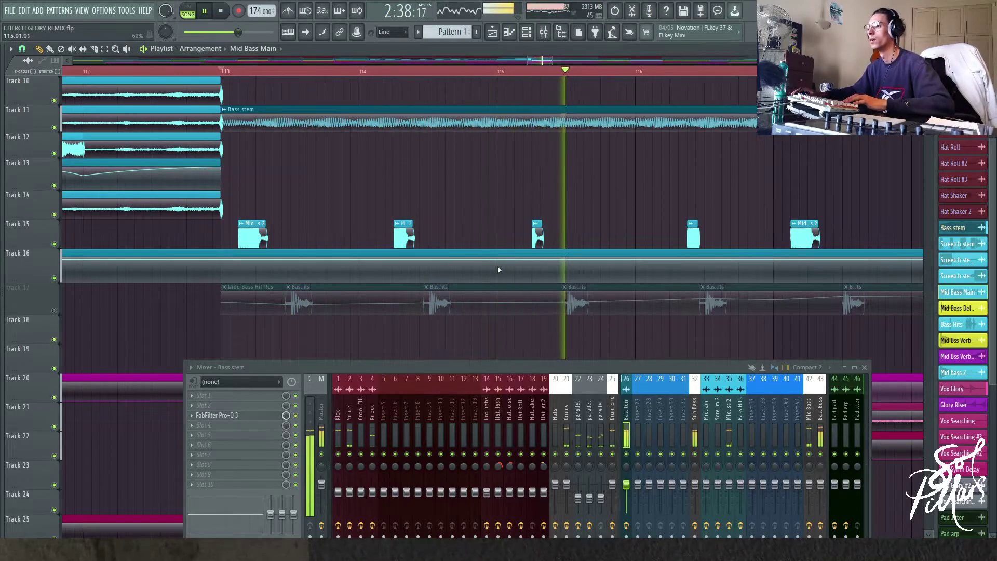
pyautogui.scroll(-10, 616, 422)
pyautogui.press('space')
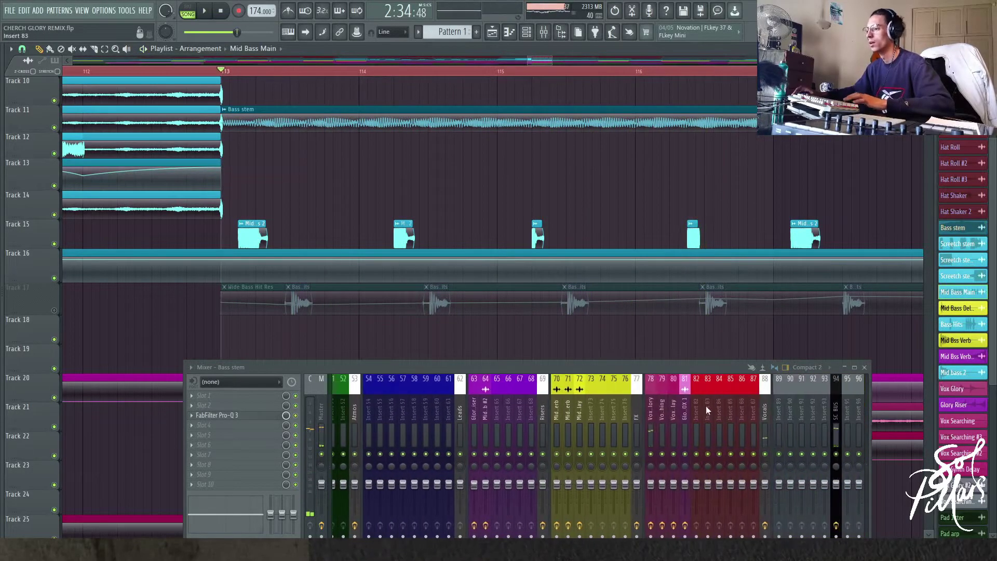
# Mute the Vocals bus in the mixer and play the drop from bar 113.
pyautogui.click(766, 439)
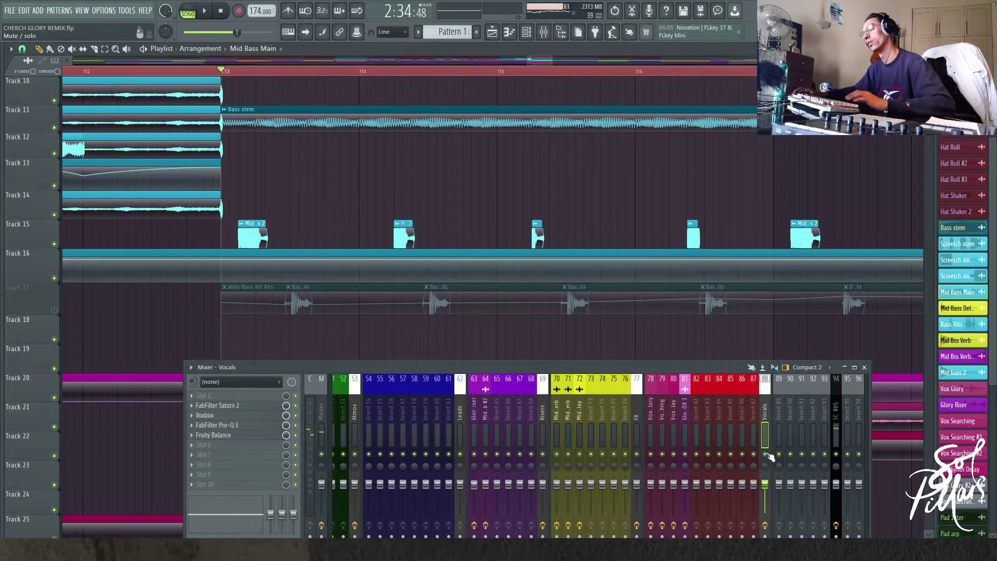
pyautogui.click(765, 454)
pyautogui.press('space')
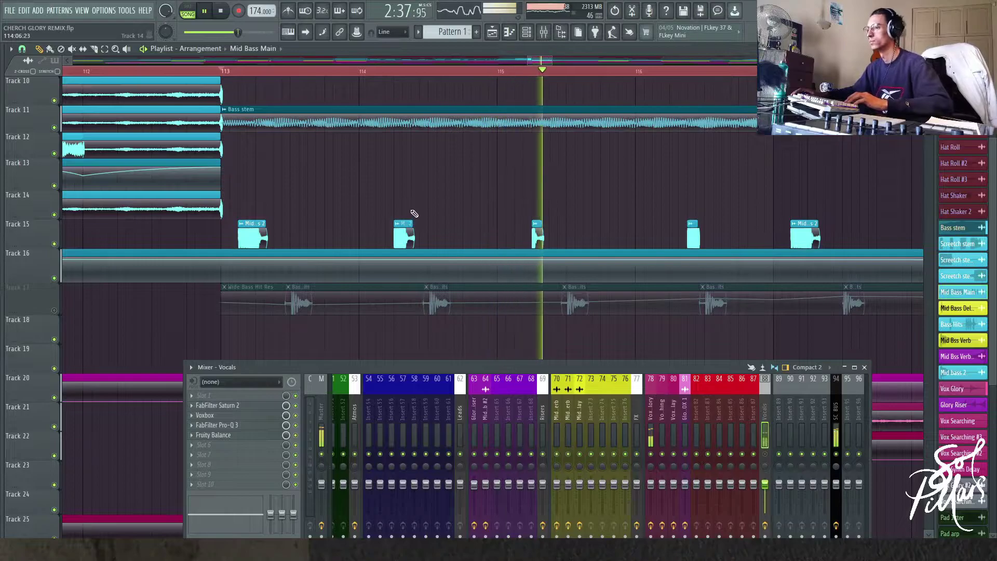
pyautogui.scroll(-1, 314, 181)
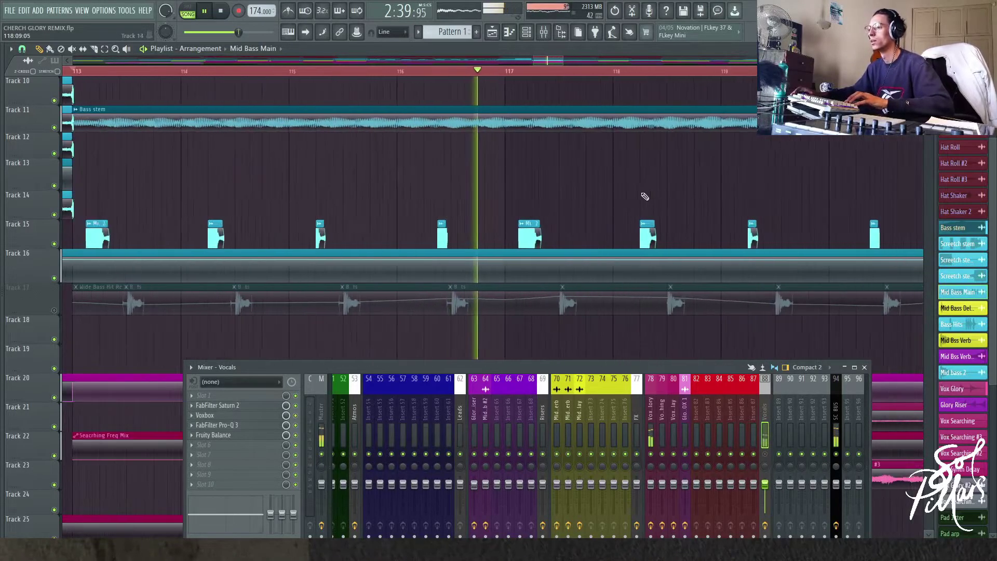
pyautogui.scroll(-1, 276, 222)
pyautogui.press('space')
# Play the drop from the Mid bass 2 clips in bars 115 and 114 to hear how they interact with the drums.
pyautogui.scroll(3, 341, 178)
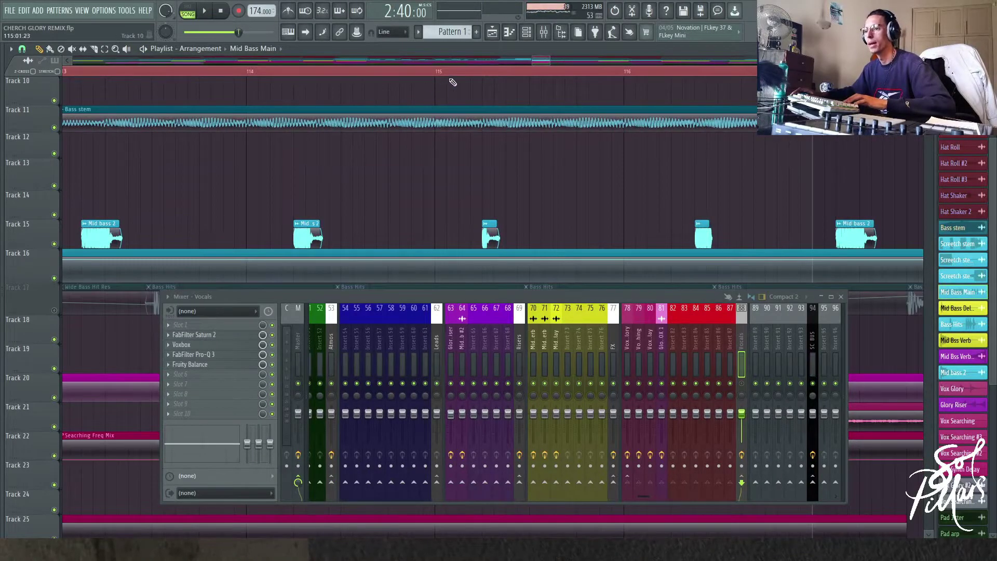
pyautogui.click(483, 72)
pyautogui.click(292, 71)
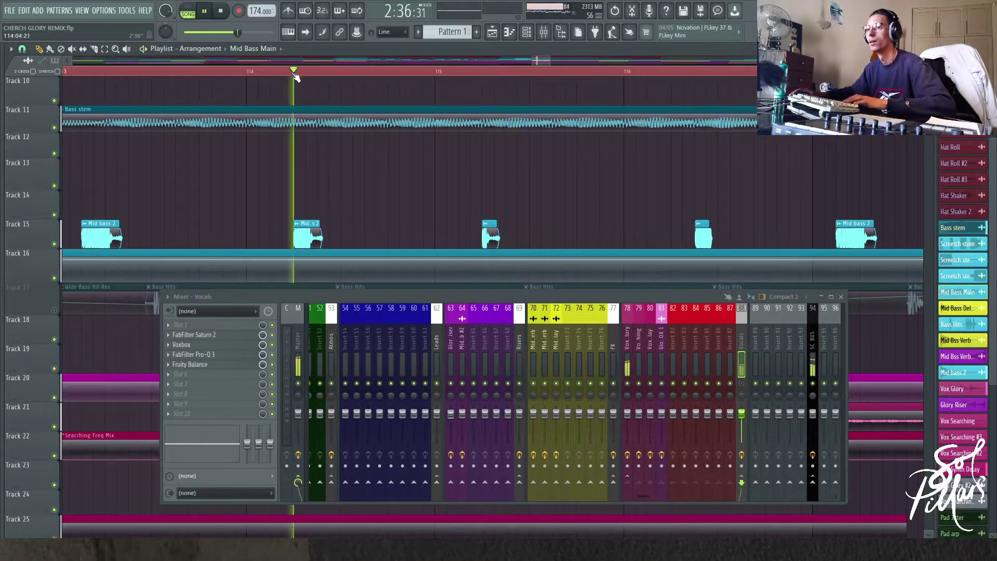
pyautogui.scroll(-3, 286, 153)
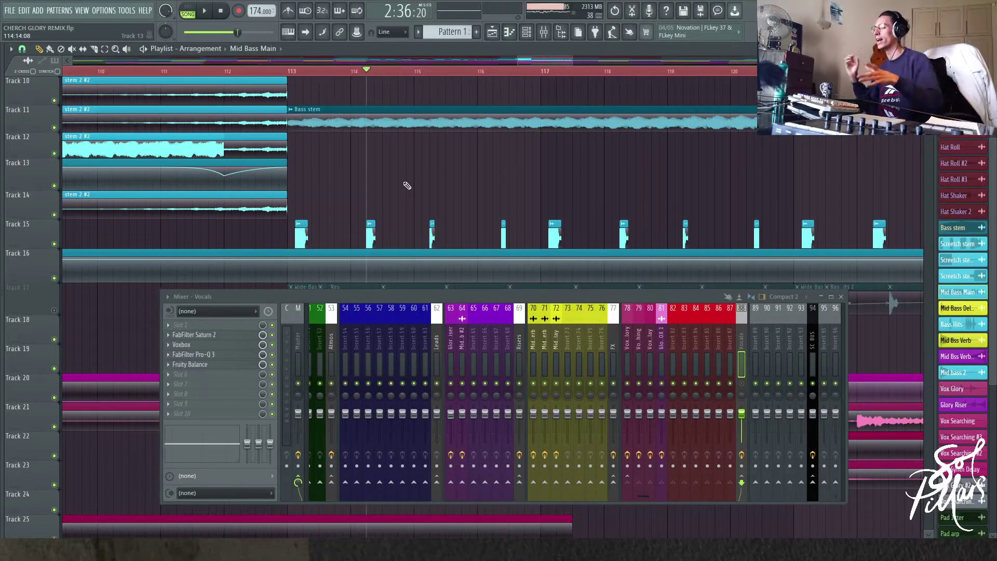
# Bring the Bass Hits playlist track back in and play the drop from bar 113 alongside Mid bass 2.
pyautogui.scroll(-2, 309, 213)
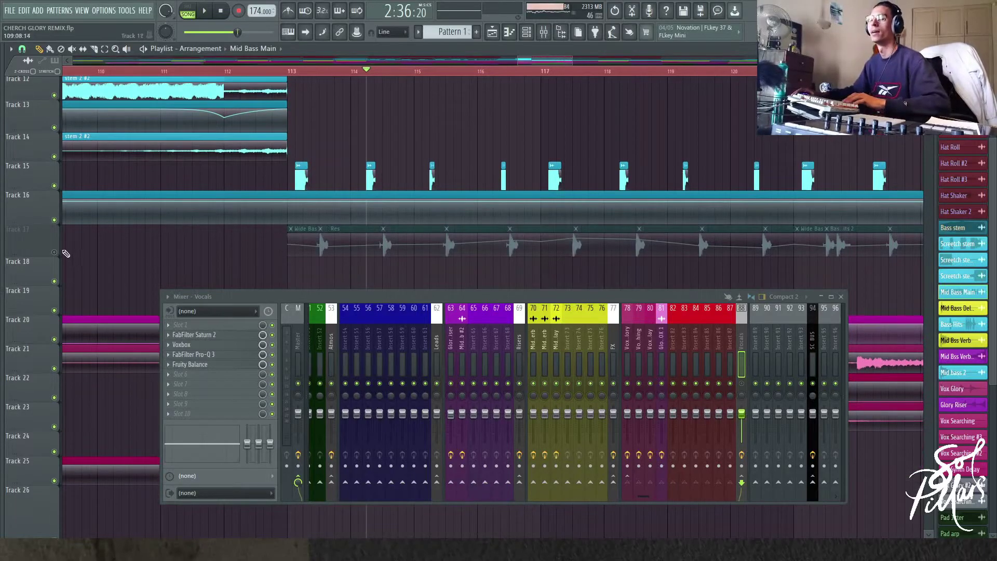
pyautogui.scroll(5, 310, 118)
pyautogui.moveTo(393, 72); pyautogui.dragTo(194, 95)
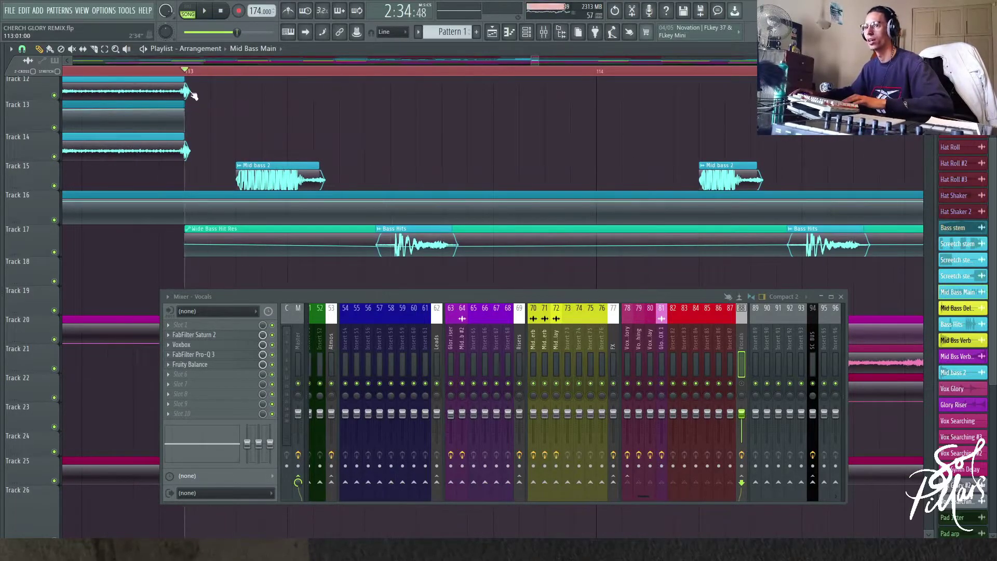
pyautogui.scroll(-4, 413, 208)
pyautogui.press('space')
pyautogui.scroll(2, 458, 212)
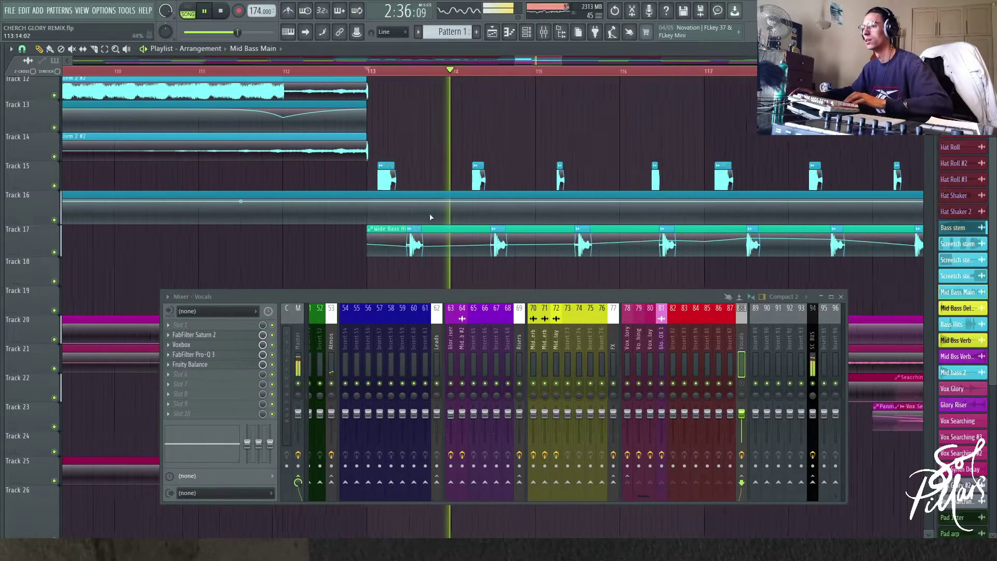
pyautogui.scroll(5, 541, 212)
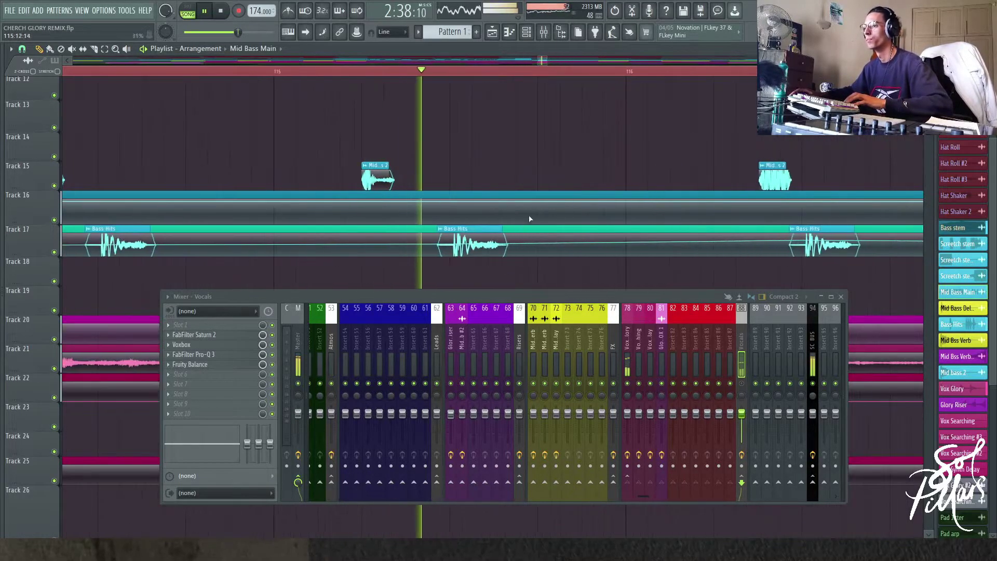
# Examine the placement of the Mid bass 2 and Bass Hits clips across the drop during playback, and stop playback.
pyautogui.scroll(3, 514, 223)
pyautogui.scroll(-3, 497, 225)
pyautogui.scroll(-6, 571, 216)
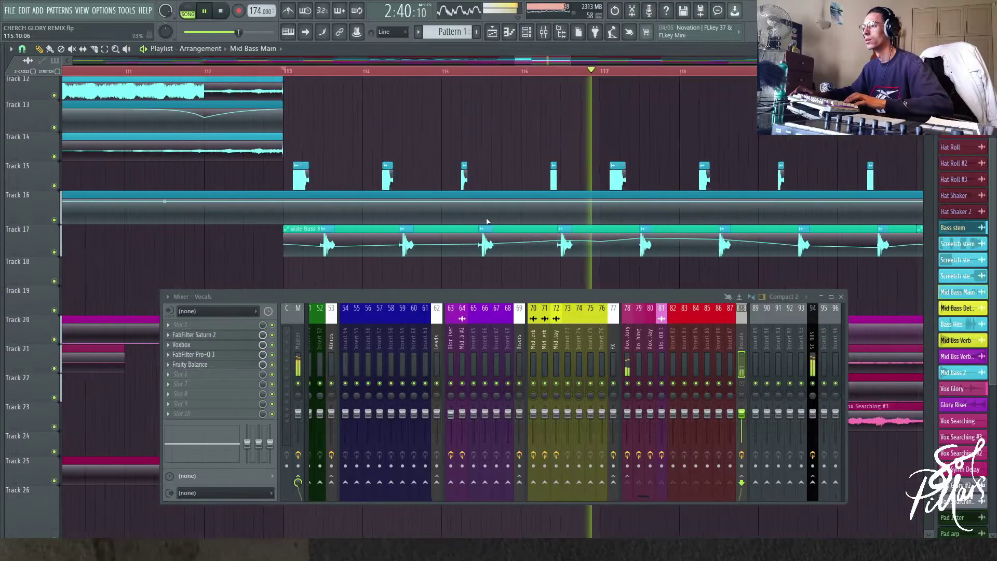
pyautogui.scroll(3, 524, 223)
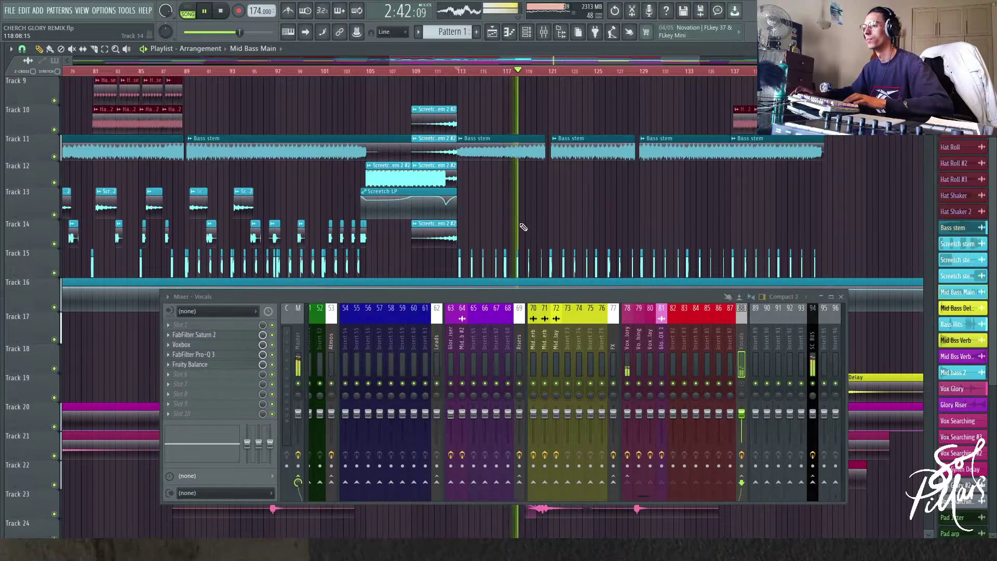
pyautogui.press('space')
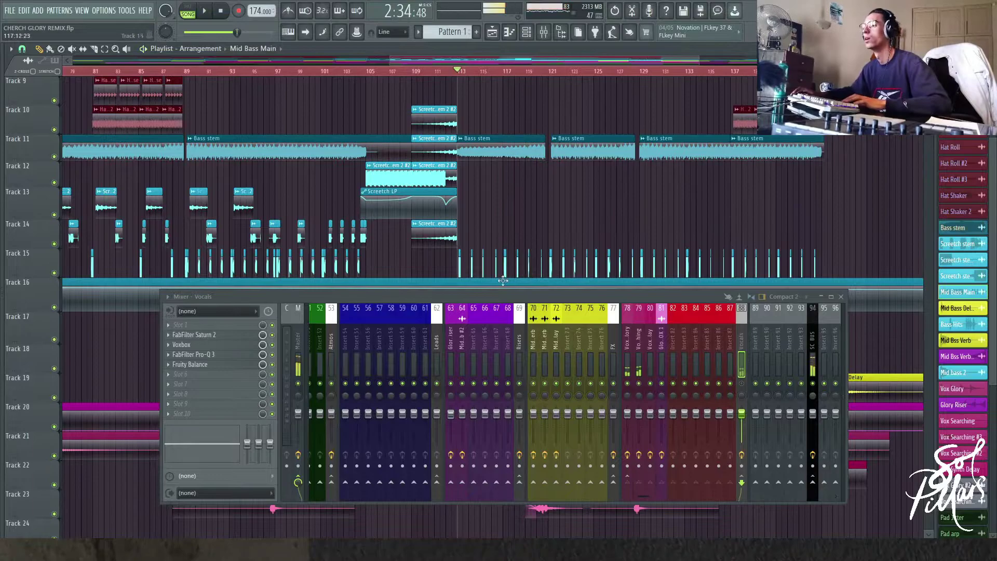
# Move the mixer away from the bass clips around bar 113 and minimize it.
pyautogui.scroll(-1, 499, 249)
pyautogui.scroll(-2, 682, 268)
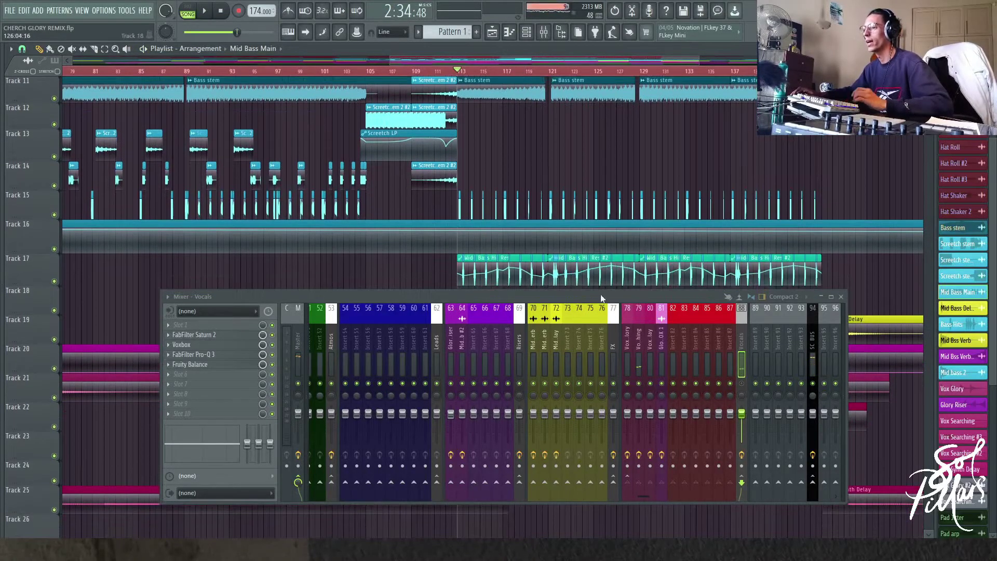
pyautogui.moveTo(601, 299); pyautogui.dragTo(578, 406)
pyautogui.scroll(6, 501, 305)
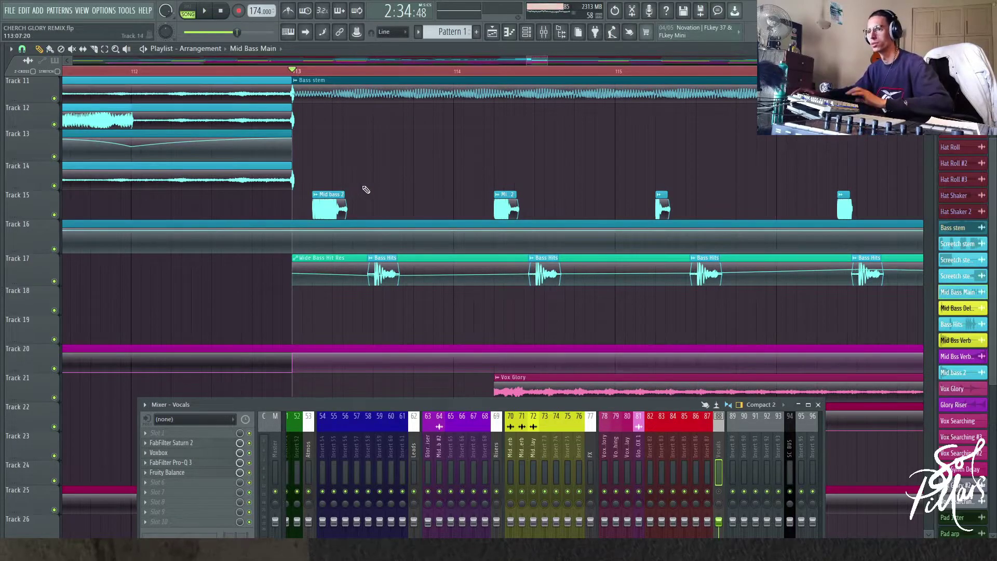
pyautogui.scroll(3, 370, 205)
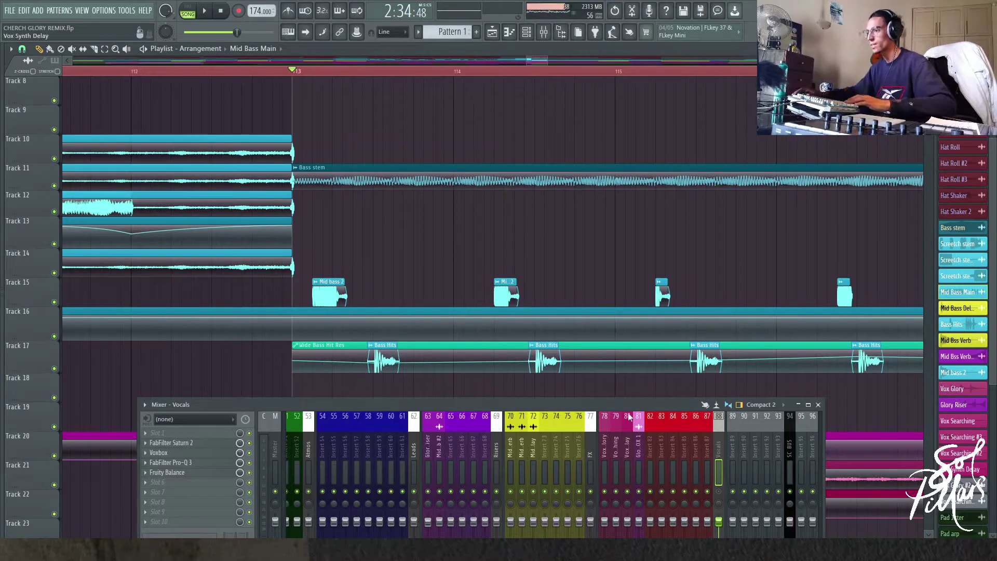
pyautogui.moveTo(622, 404); pyautogui.dragTo(567, 250)
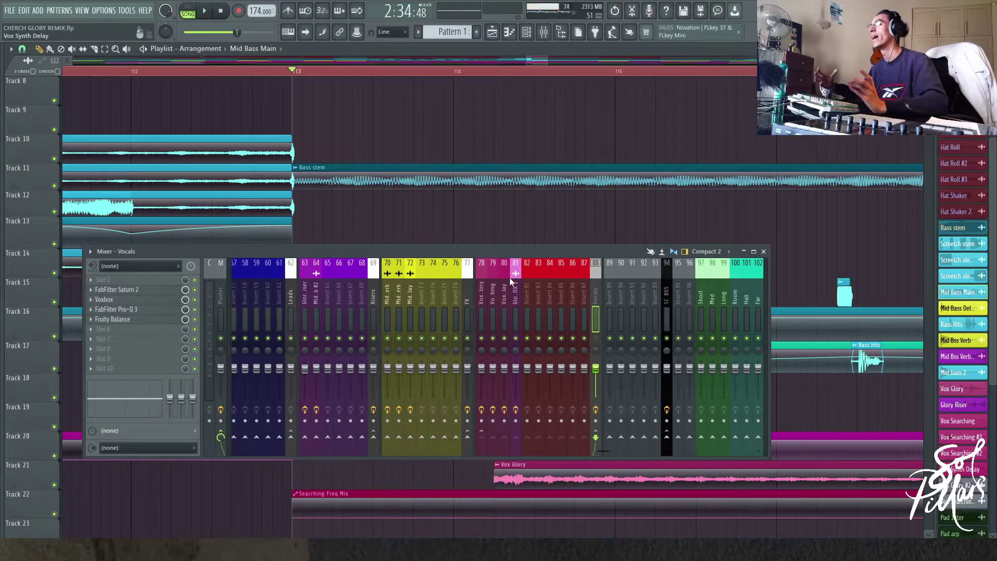
pyautogui.click(744, 252)
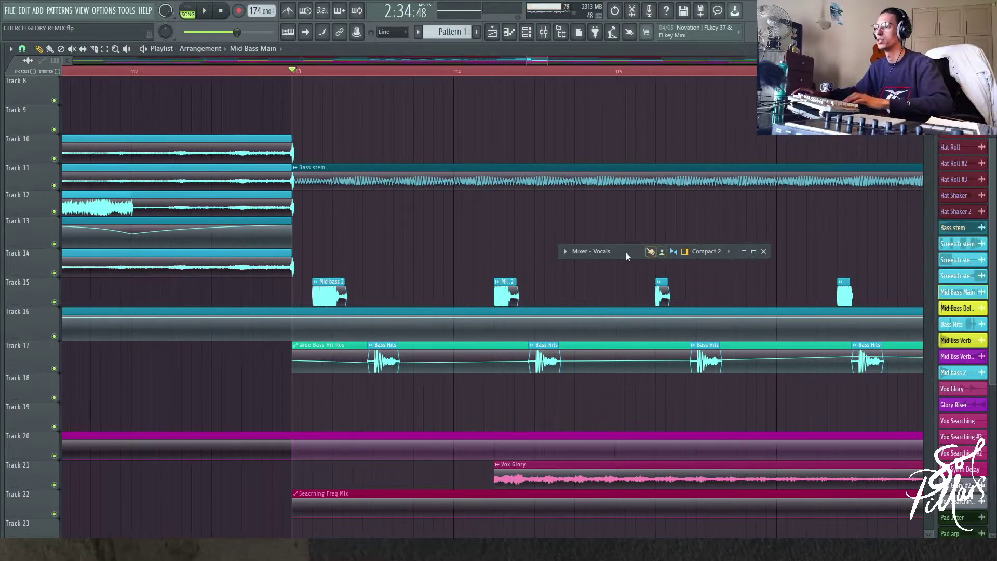
pyautogui.moveTo(628, 257); pyautogui.dragTo(595, 142)
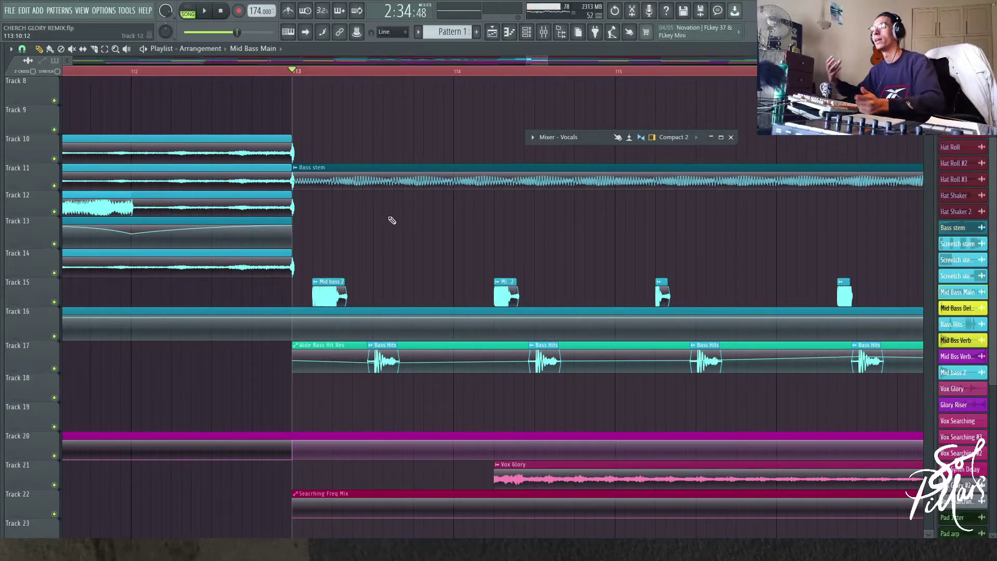
# Play the drop from bar 113 and examine the spacing between the Mid bass 2 and Bass Hits clips up close.
pyautogui.press('space')
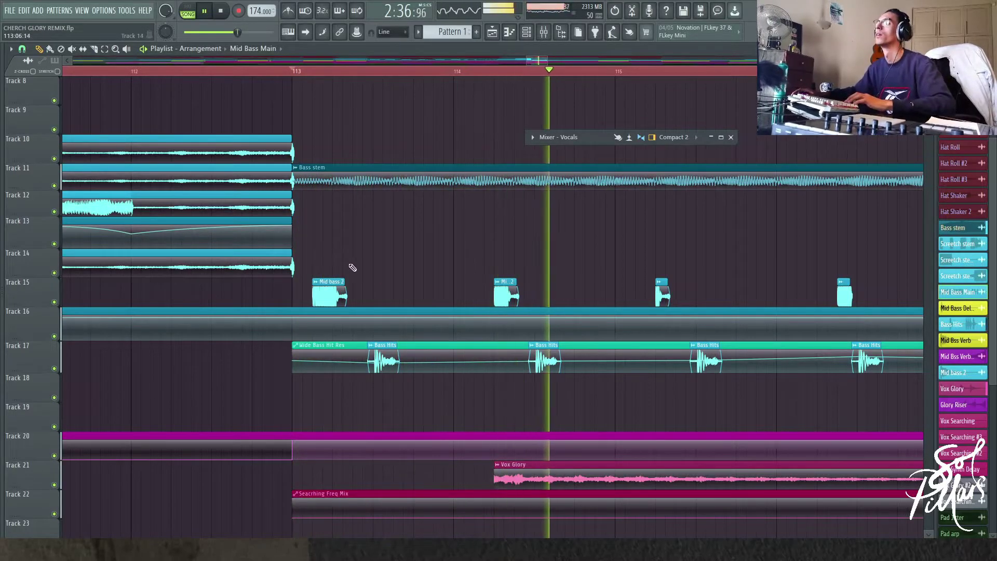
pyautogui.scroll(-4, 311, 280)
pyautogui.press('space')
pyautogui.scroll(4, 277, 290)
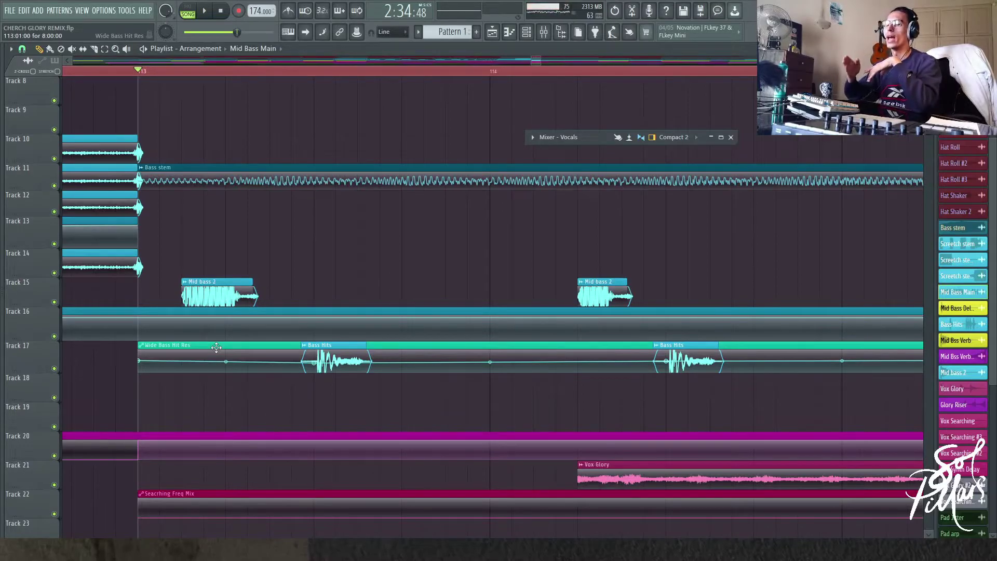
pyautogui.scroll(4, 299, 374)
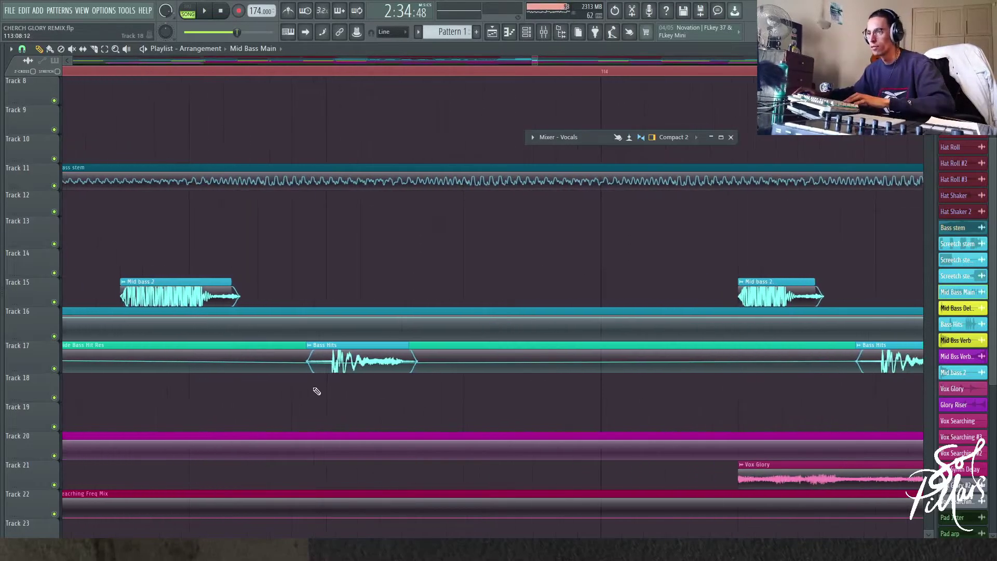
pyautogui.moveTo(356, 354)
pyautogui.mouseDown()
pyautogui.moveTo(356, 385)
pyautogui.moveTo(355, 354)
pyautogui.mouseUp()
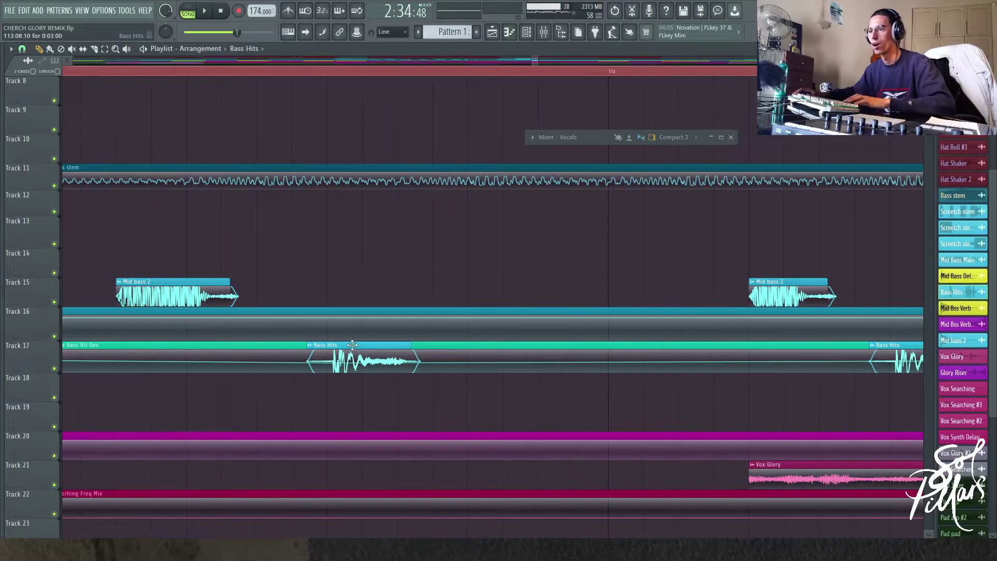
pyautogui.scroll(4, 319, 307)
pyautogui.scroll(-8, 322, 265)
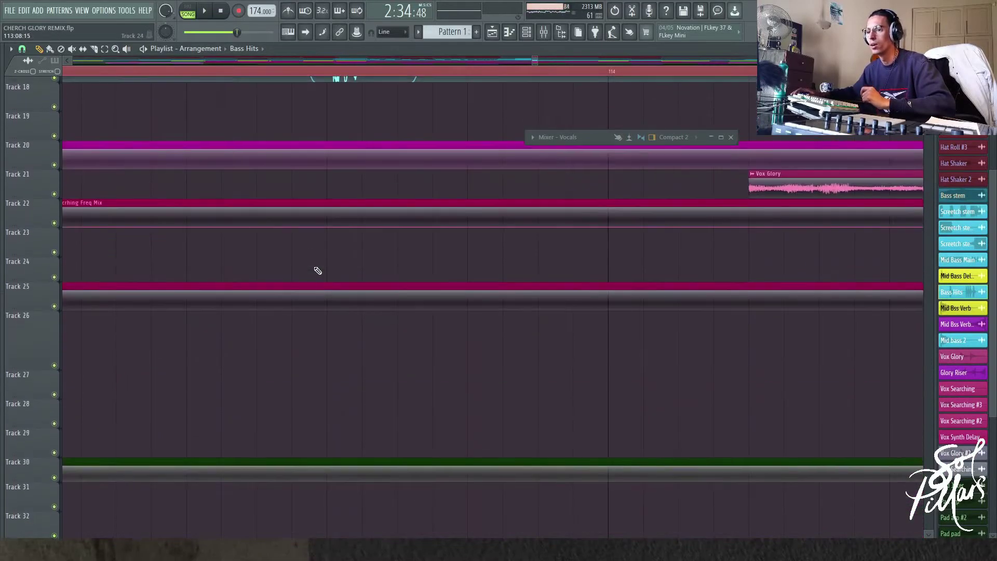
pyautogui.scroll(5, 314, 391)
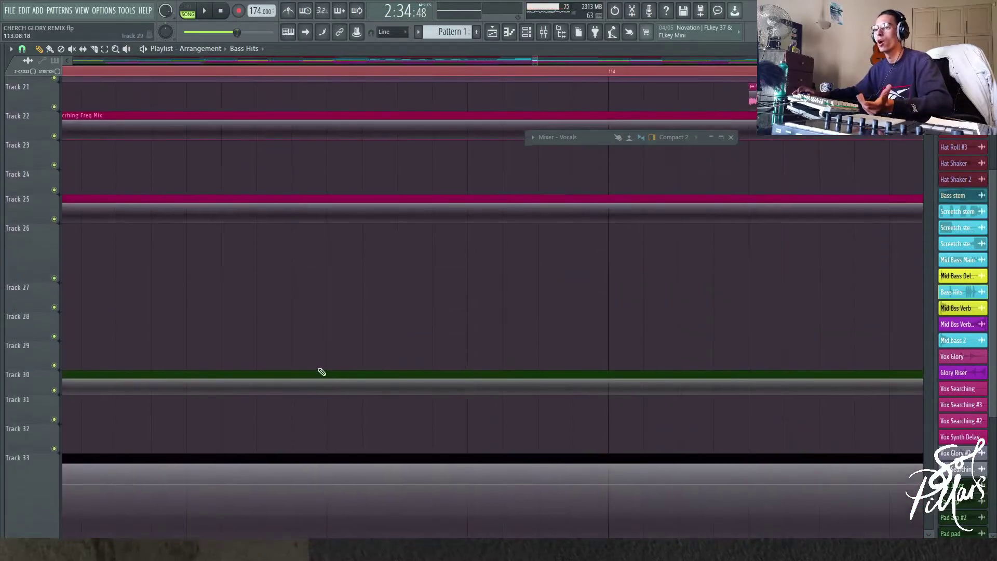
pyautogui.scroll(1, 333, 295)
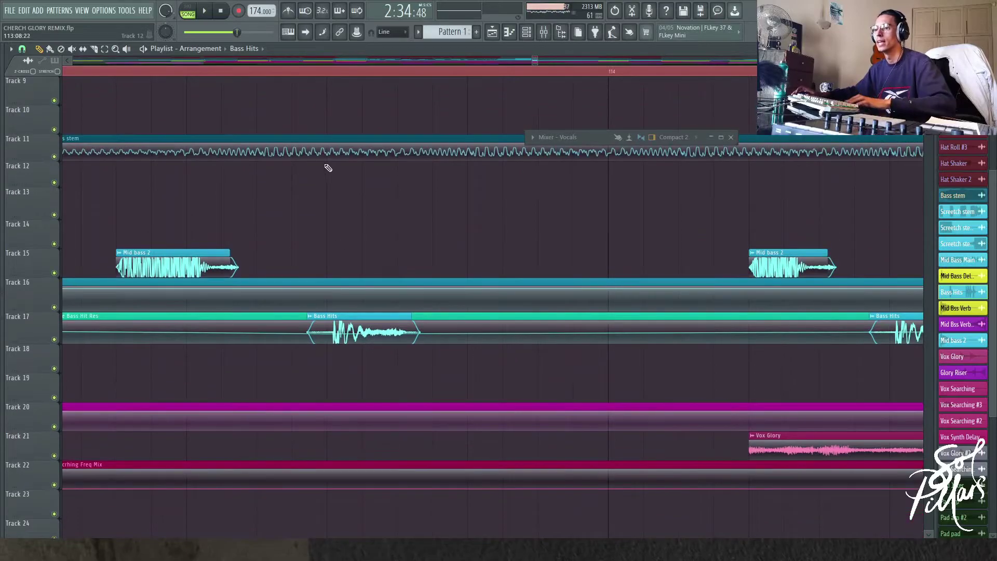
# Solo the Bass stem and Bass Hits playlist tracks in turn, playing each briefly from bar 113, and unsolo them.
pyautogui.rightClick(55, 156)
pyautogui.press('space')
pyautogui.press('space')
pyautogui.rightClick(55, 157)
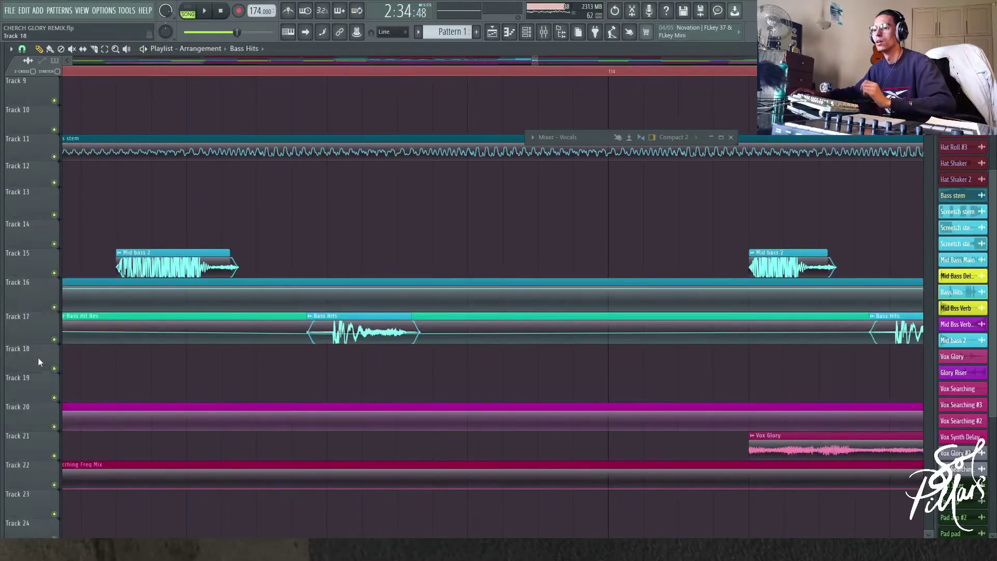
pyautogui.rightClick(54, 339)
pyautogui.press('space')
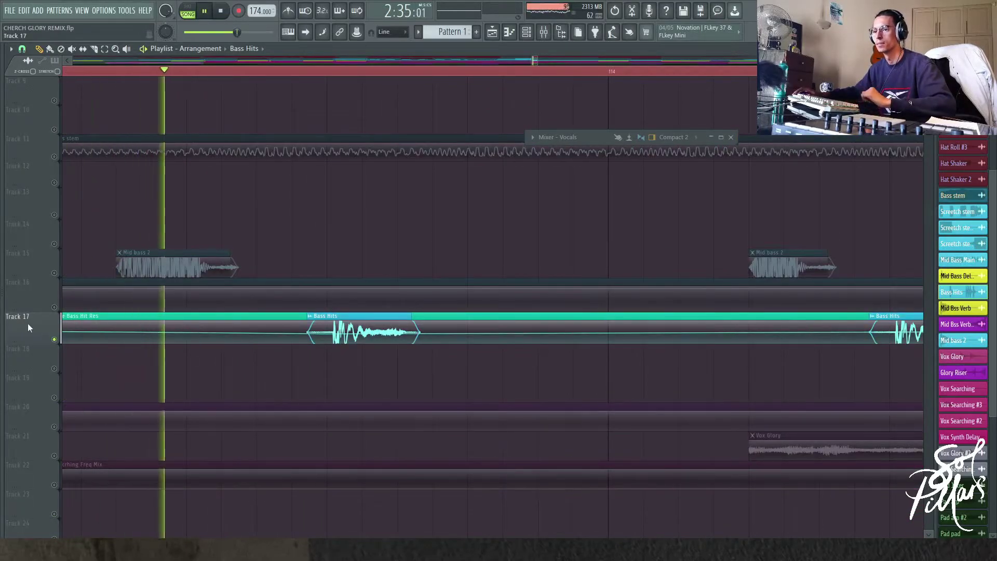
pyautogui.press('space')
pyautogui.rightClick(55, 339)
# Highlight the Bass stem and Bass Hits clips where they overlap in bar 113, and clear the selection.
pyautogui.keyDown('ctrl'); pyautogui.scroll(-2, 312, 334); pyautogui.keyUp('ctrl')
pyautogui.scroll(1, 332, 334)
pyautogui.keyDown('ctrl'); pyautogui.scroll(3, 332, 334); pyautogui.keyUp('ctrl')
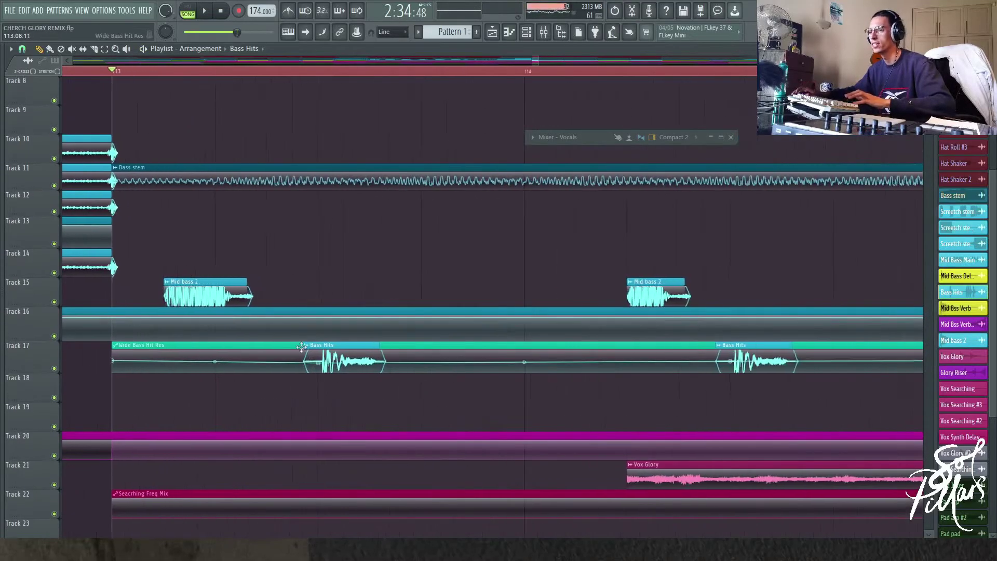
pyautogui.keyDown('ctrl'); pyautogui.moveTo(330, 134); pyautogui.dragTo(524, 400); pyautogui.keyUp('ctrl')
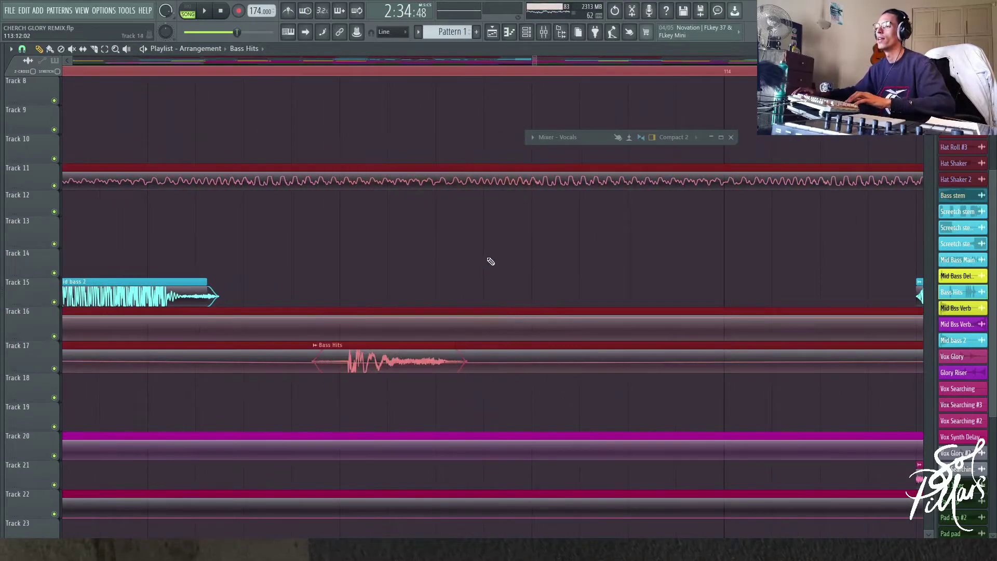
pyautogui.click(490, 261)
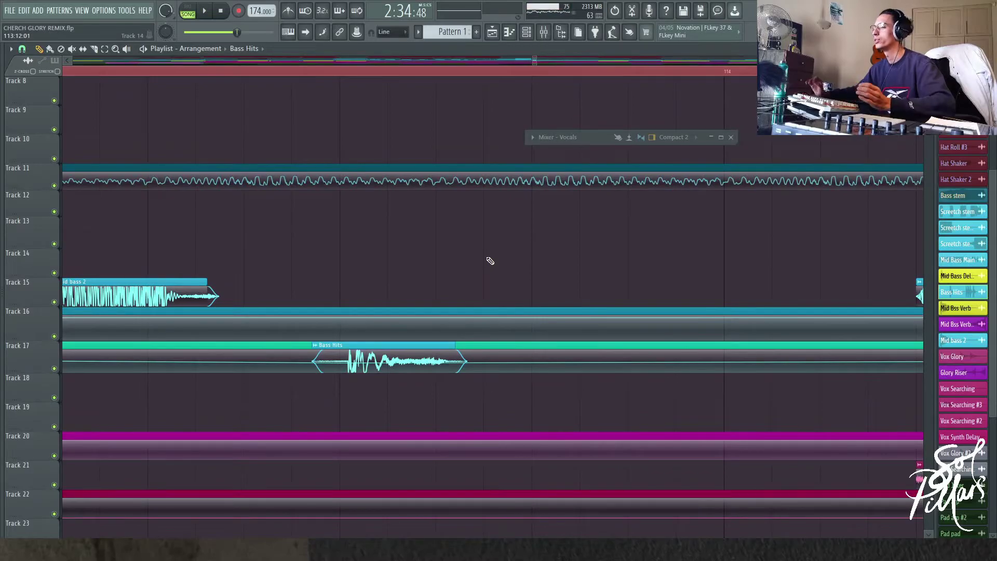
# Play the drop from bar 113 to hear the Bass stem, Mid bass 2 and Bass Hits together.
pyautogui.keyDown('ctrl'); pyautogui.scroll(-3, 358, 263); pyautogui.keyUp('ctrl')
pyautogui.press('space')
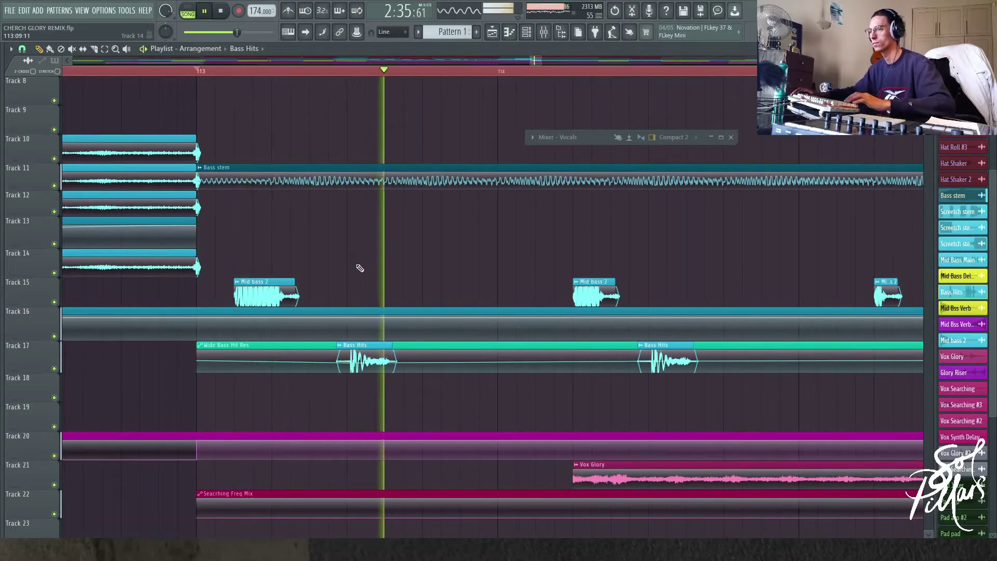
pyautogui.keyDown('ctrl'); pyautogui.scroll(-2, 360, 268); pyautogui.keyUp('ctrl')
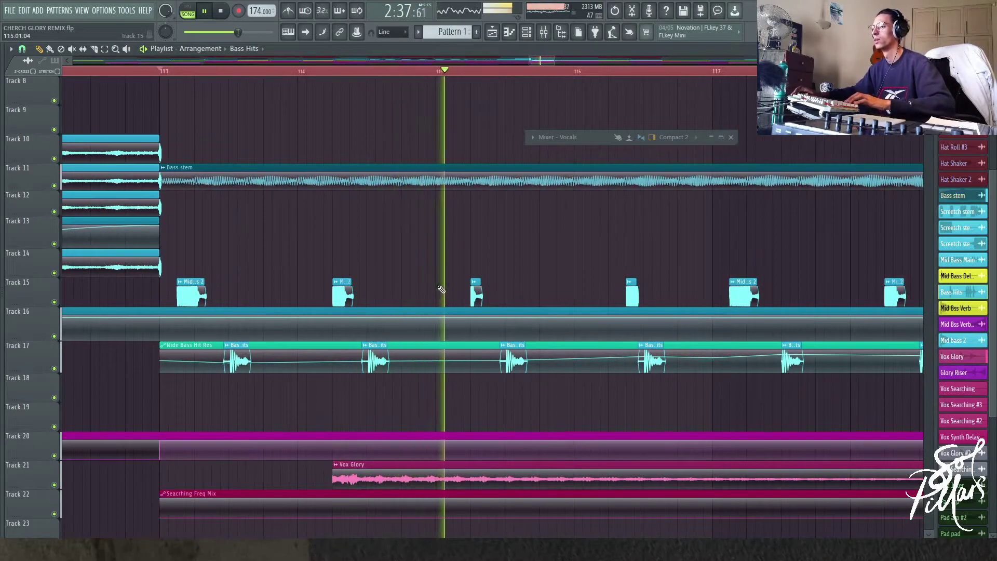
pyautogui.press('space')
pyautogui.keyDown('ctrl'); pyautogui.scroll(-5, 419, 289); pyautogui.keyUp('ctrl')
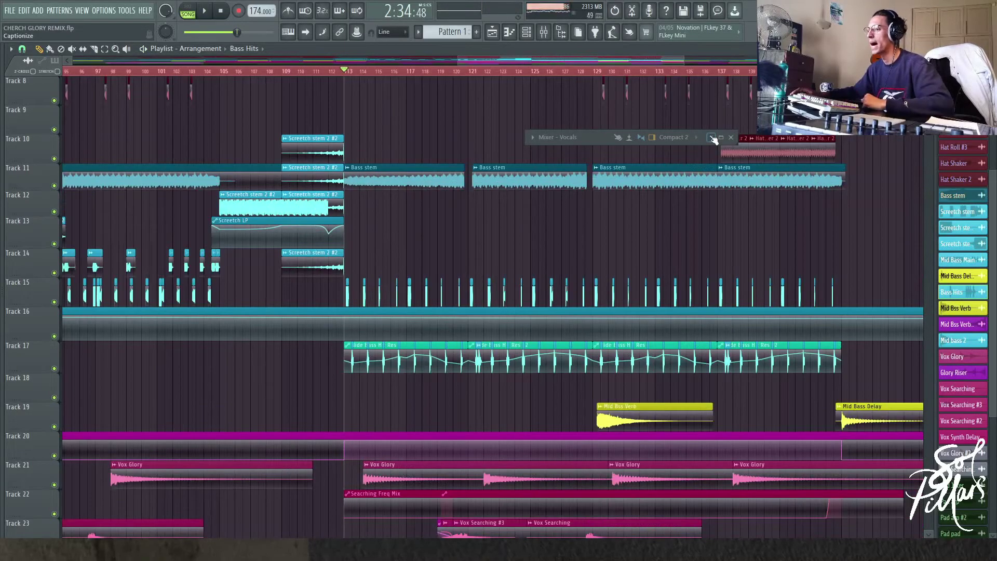
# Restore the mixer and solo the Vocals bus with its routed vocal tracks.
pyautogui.moveTo(601, 139); pyautogui.dragTo(368, 153)
pyautogui.click(402, 151)
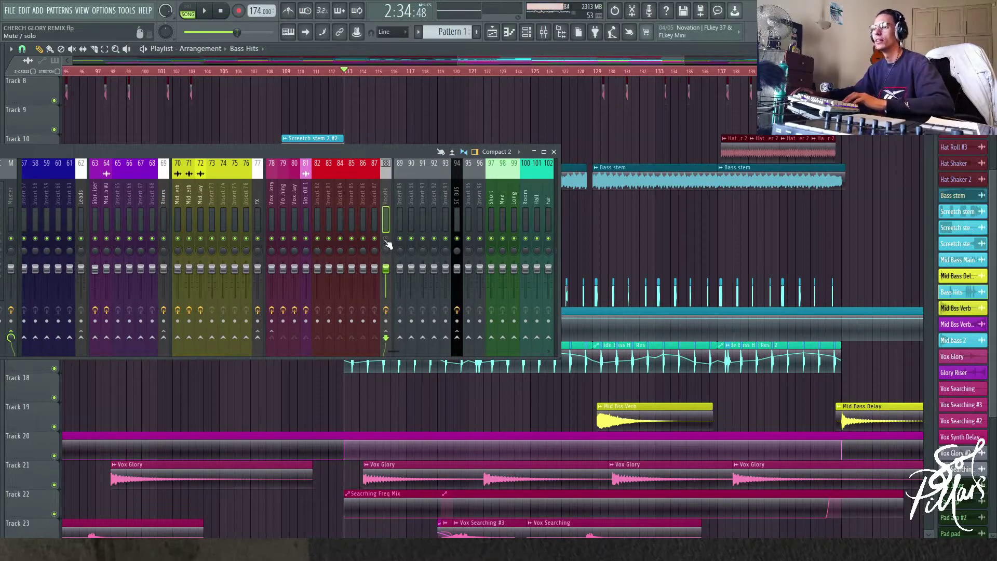
pyautogui.hotkey('alt', 's')
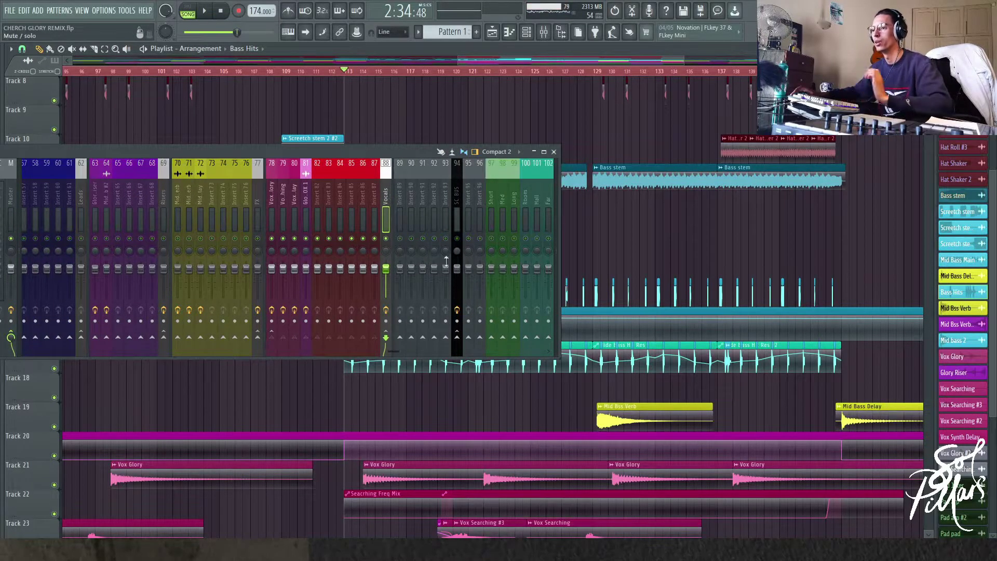
pyautogui.moveTo(297, 152); pyautogui.dragTo(585, 145)
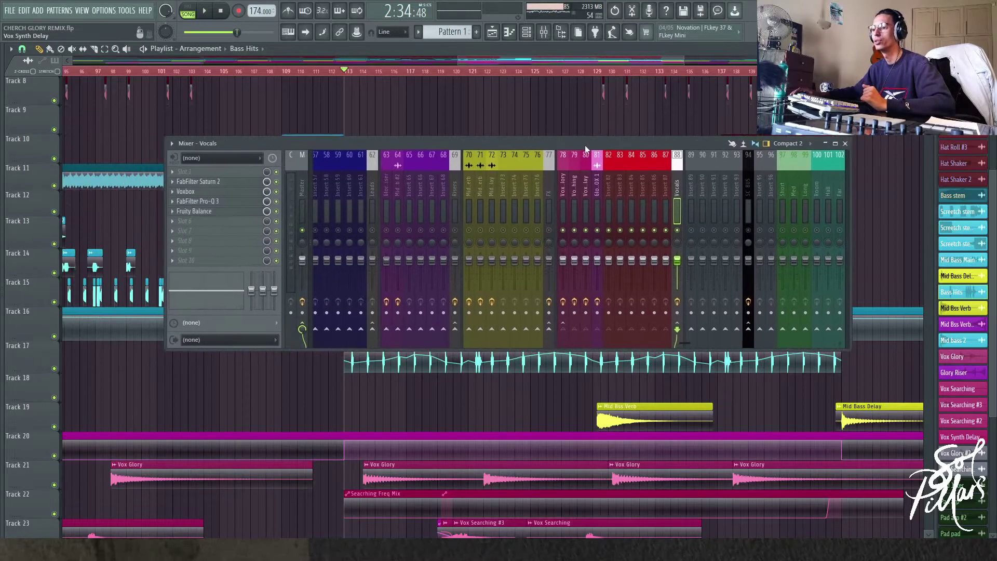
# Narrow the solo to the Vox Glory mixer track and play its vocal from bar 113.
pyautogui.click(597, 190)
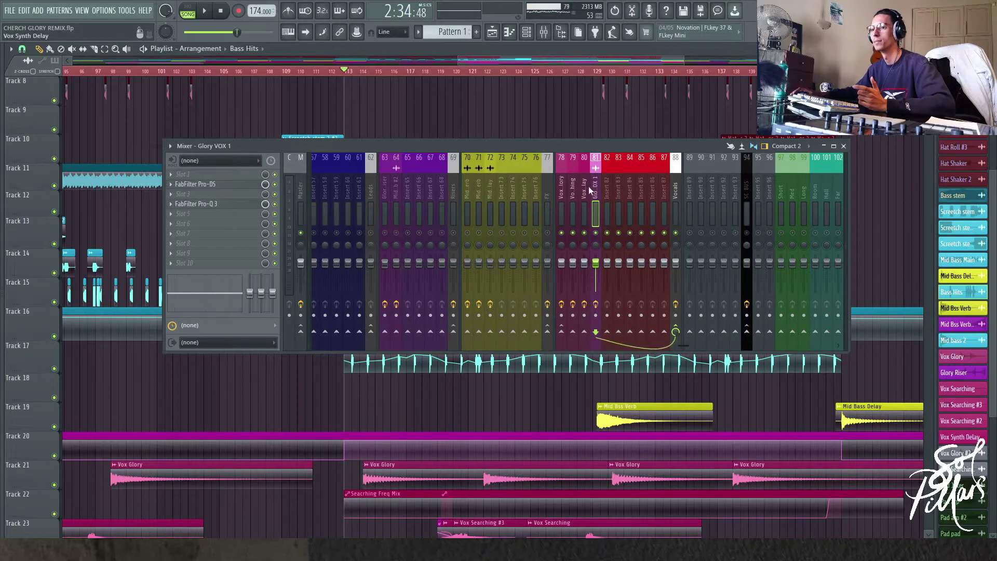
pyautogui.press('Left')
pyautogui.press('Left')
pyautogui.press('Left')
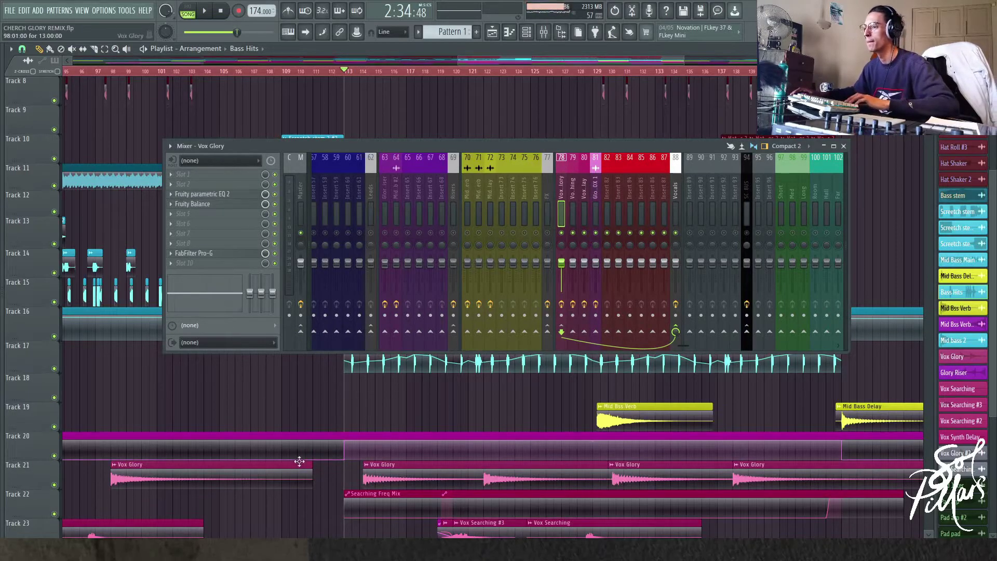
pyautogui.scroll(-2, 301, 461)
pyautogui.click(380, 428)
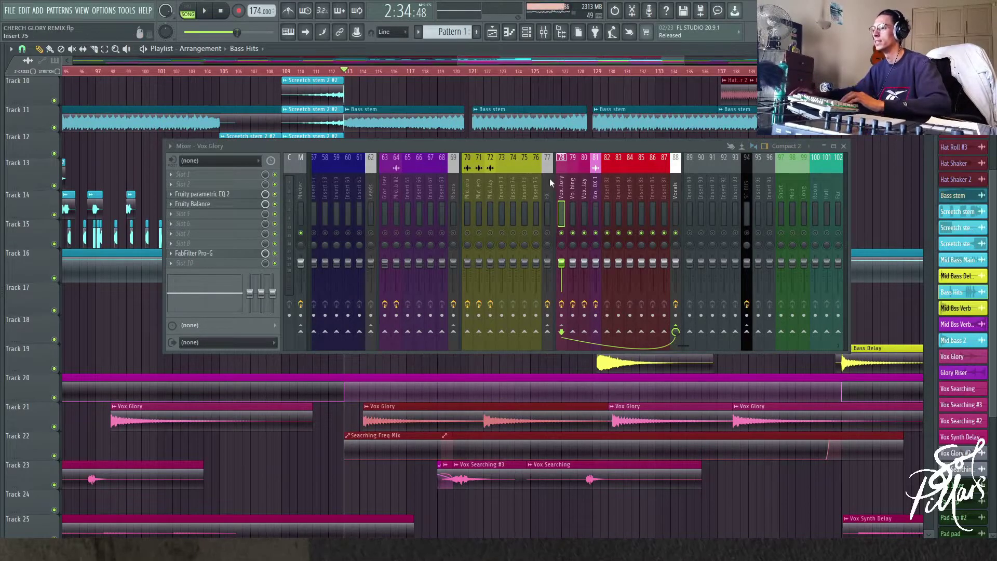
pyautogui.press('space')
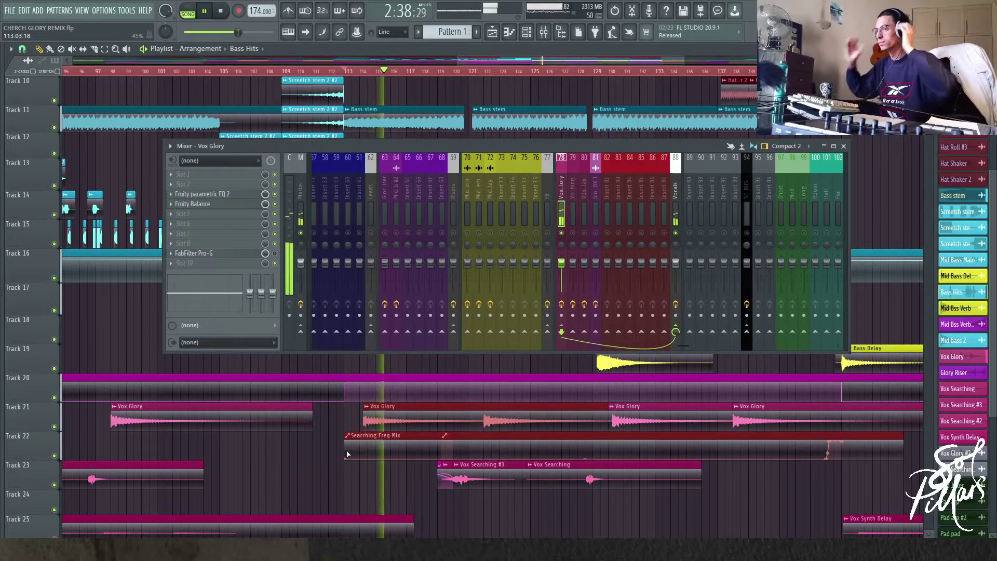
pyautogui.moveTo(475, 145); pyautogui.dragTo(314, 148)
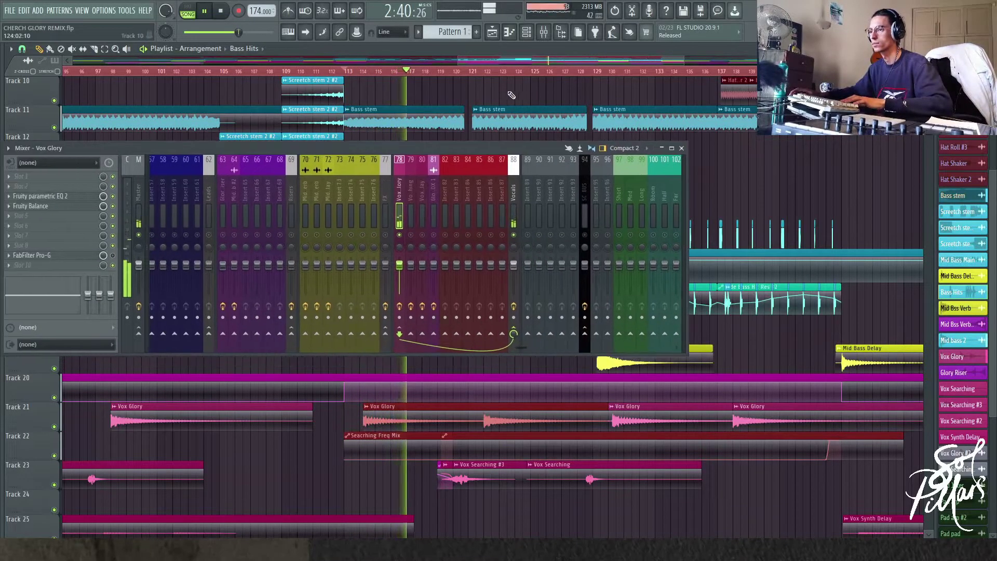
# Play the soloed Vox Glory vocal from bar 122 and bar 130, and stop playback.
pyautogui.click(484, 73)
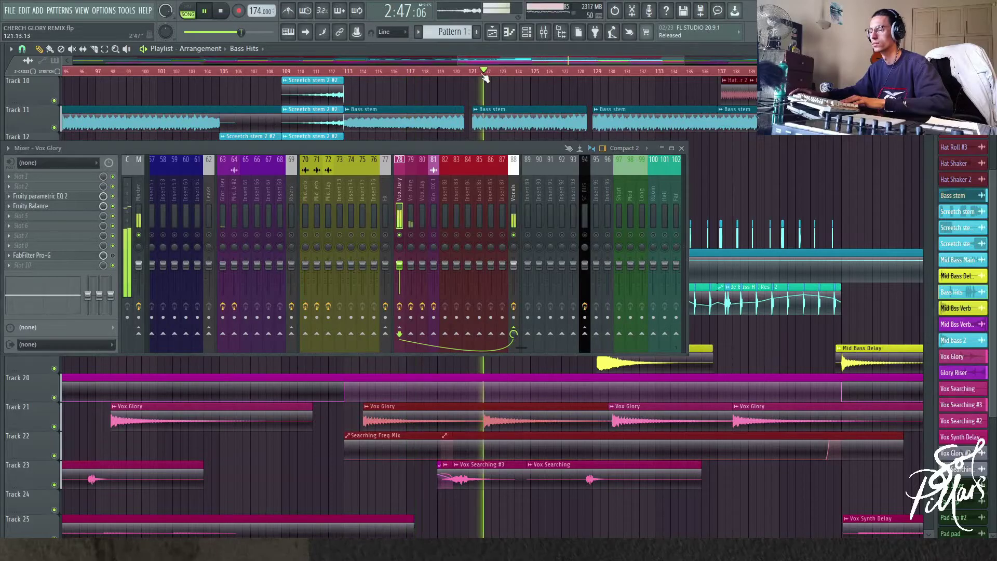
pyautogui.click(614, 72)
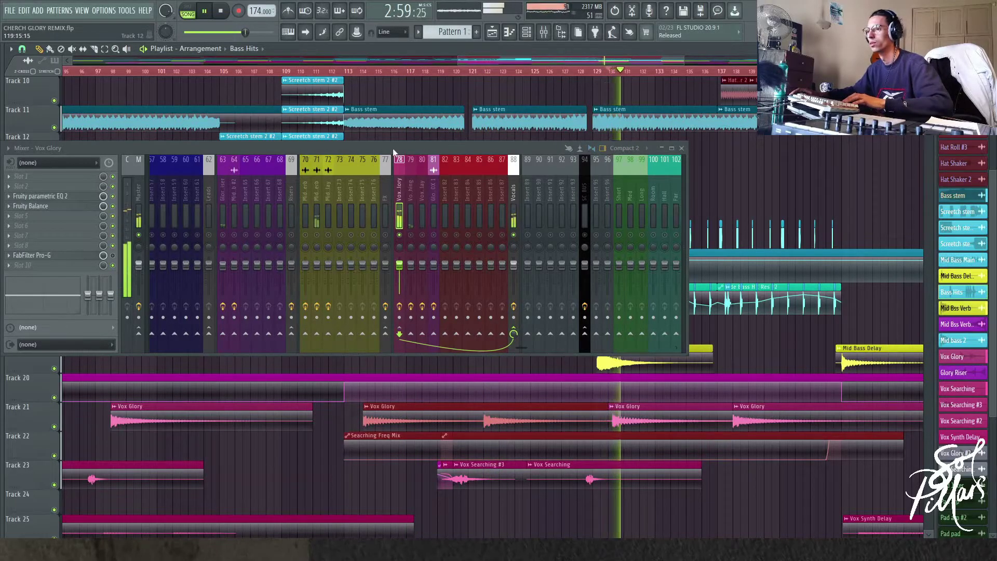
pyautogui.moveTo(393, 148); pyautogui.dragTo(594, 137)
pyautogui.press('space')
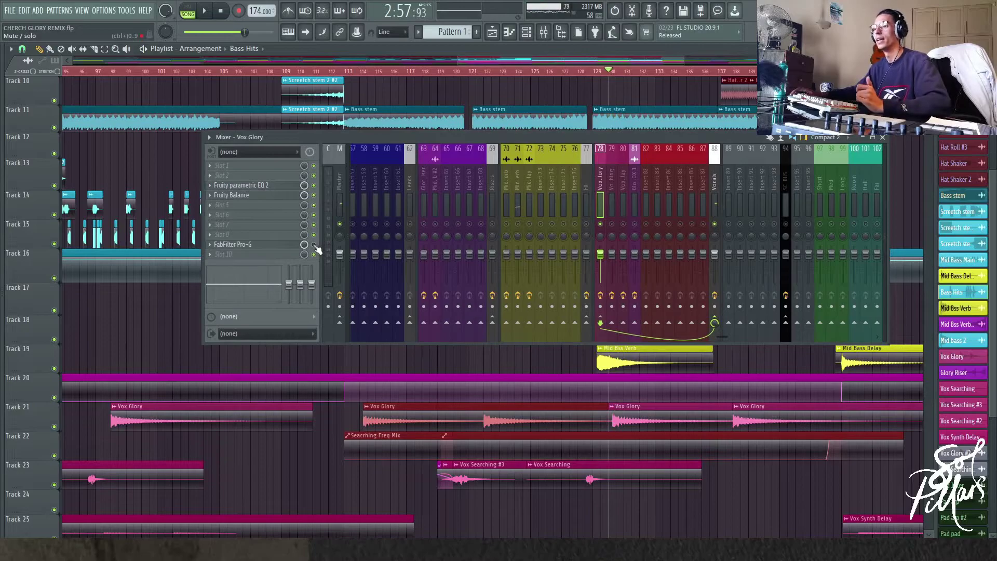
# Play the drop from bar 113, bring up the Vox Glory mixer track and stop playback.
pyautogui.hscroll(-3, 487, 194)
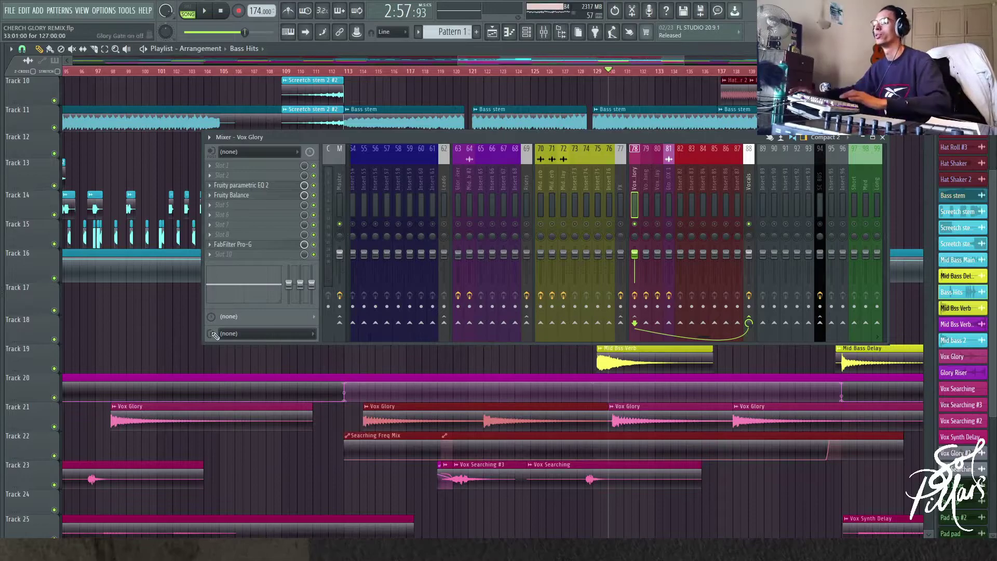
pyautogui.click(346, 74)
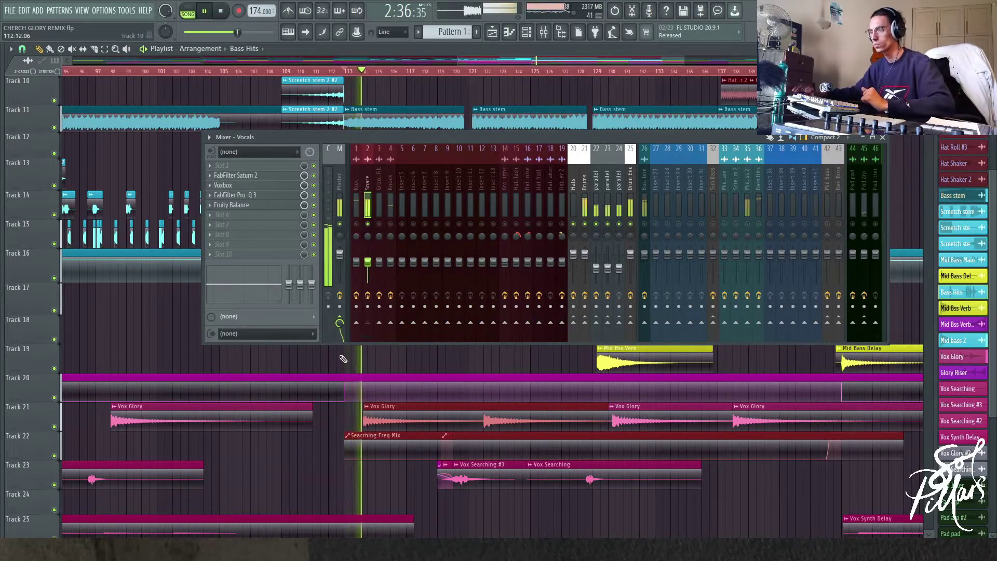
pyautogui.scroll(-15, 479, 154)
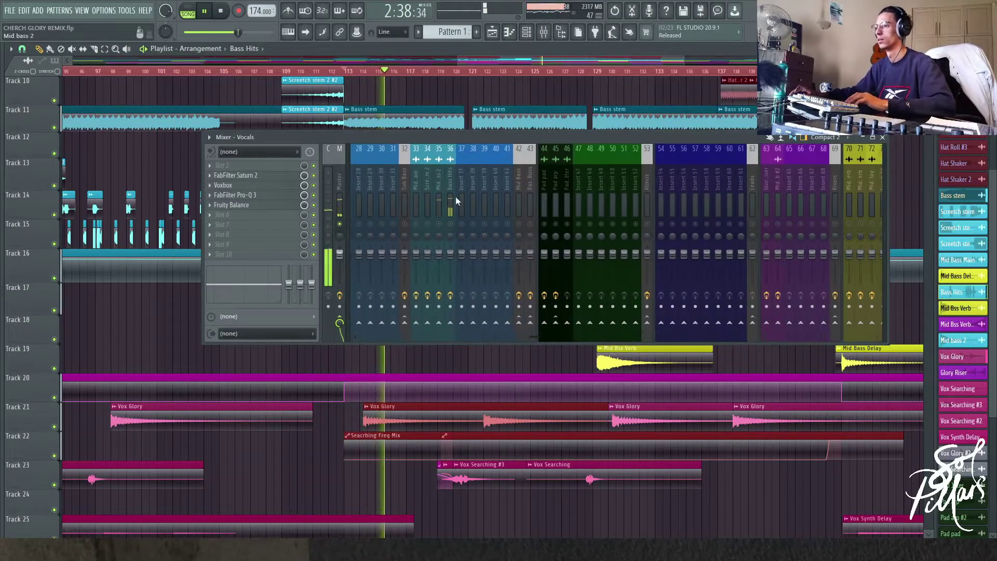
pyautogui.click(669, 176)
pyautogui.press('space')
# Open FabFilter Pro-G on the Vox Glory track and set its dry level to -19.37 dB.
pyautogui.click(253, 248)
pyautogui.moveTo(517, 138); pyautogui.dragTo(435, 422)
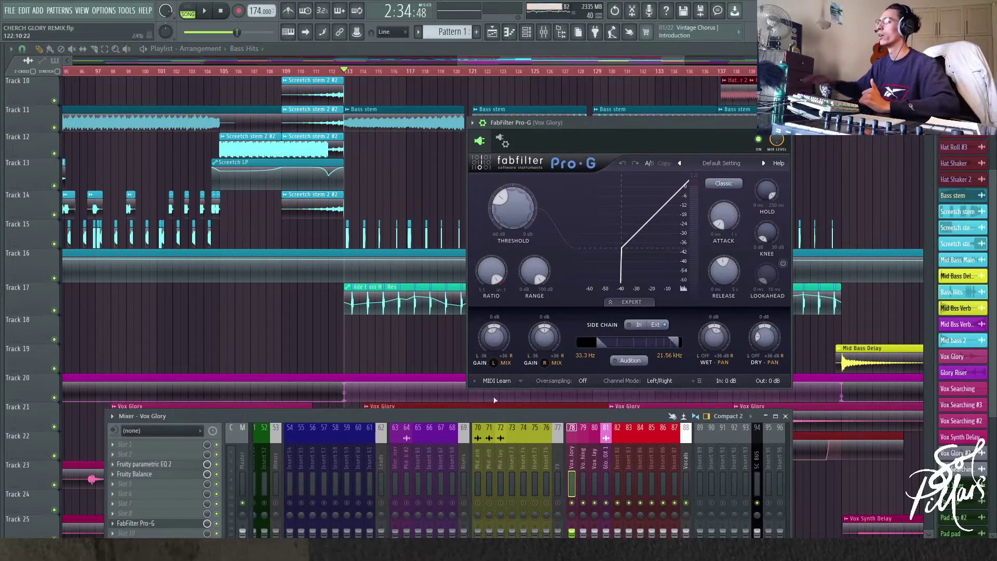
pyautogui.moveTo(591, 119); pyautogui.dragTo(474, 82)
pyautogui.moveTo(596, 304)
pyautogui.moveTo(645, 304)
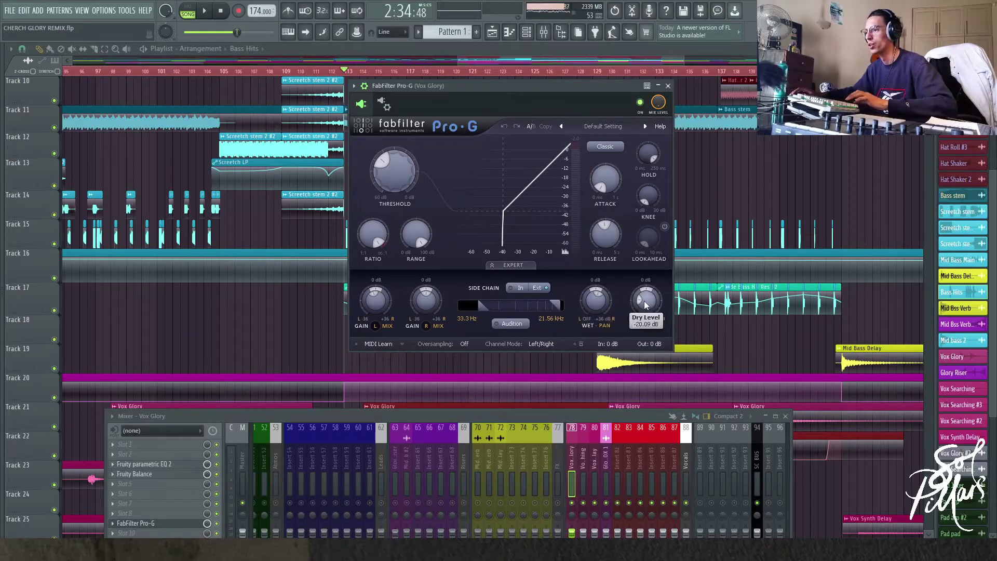
pyautogui.moveTo(647, 307); pyautogui.dragTo(649, 293)
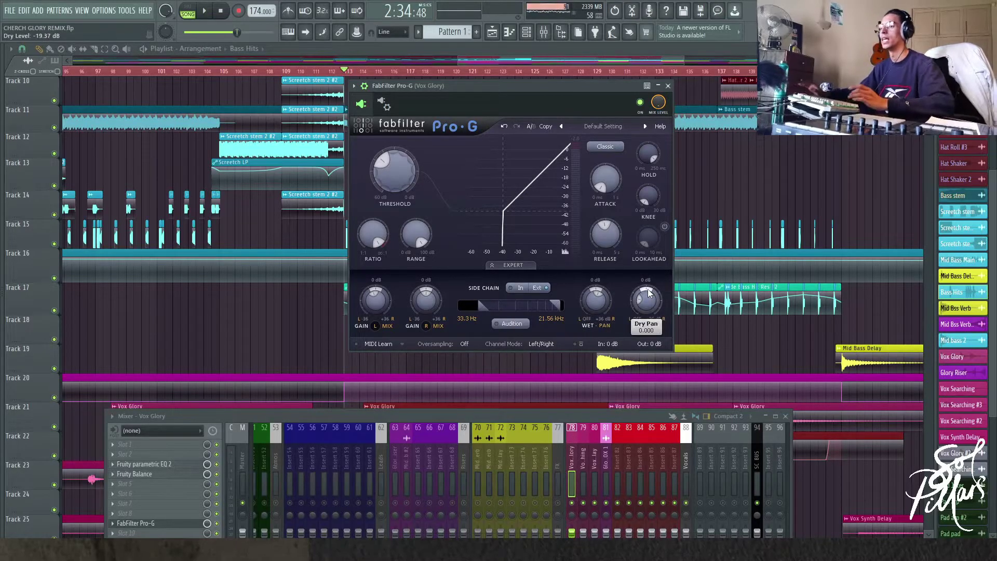
# Play from bar 113 with the Vox Glory gate in view, stop playback and close Pro-G.
pyautogui.press('space')
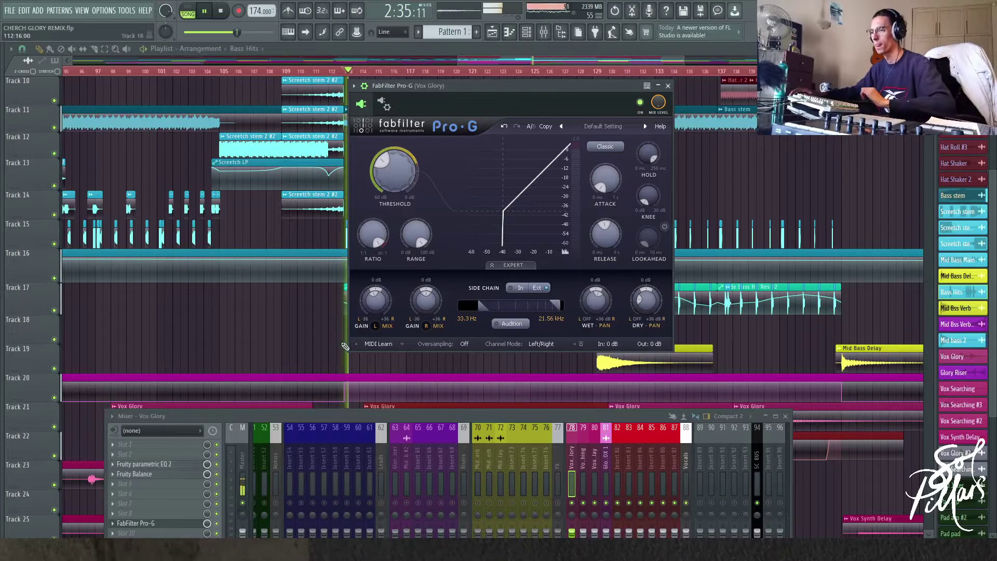
pyautogui.scroll(-5, 301, 331)
pyautogui.moveTo(567, 85); pyautogui.dragTo(332, 77)
pyautogui.press('space')
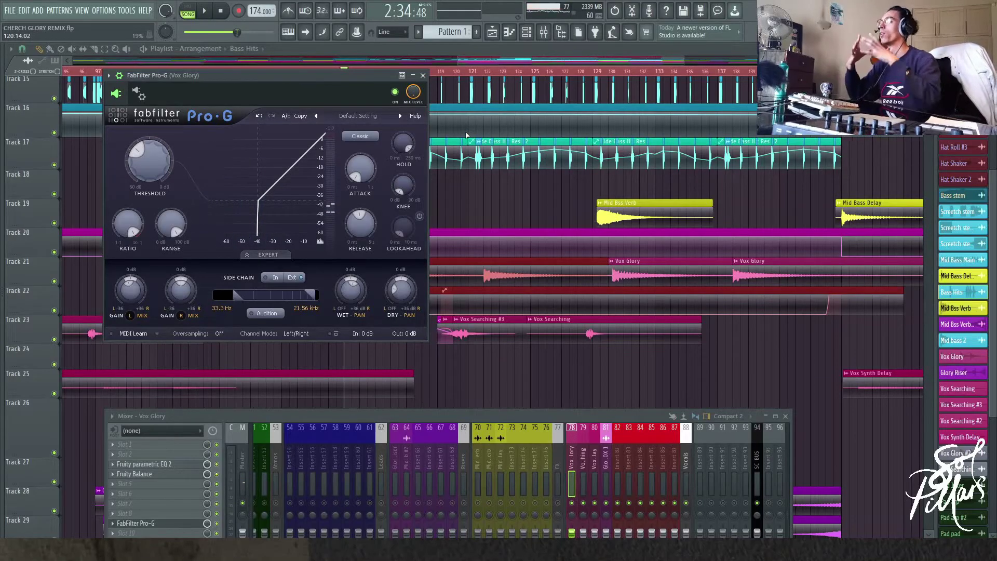
pyautogui.press('Escape')
# Play the Vox Glory vocal together with Vox Searching #3 from just before bar 121, and stop playback.
pyautogui.scroll(5, 356, 279)
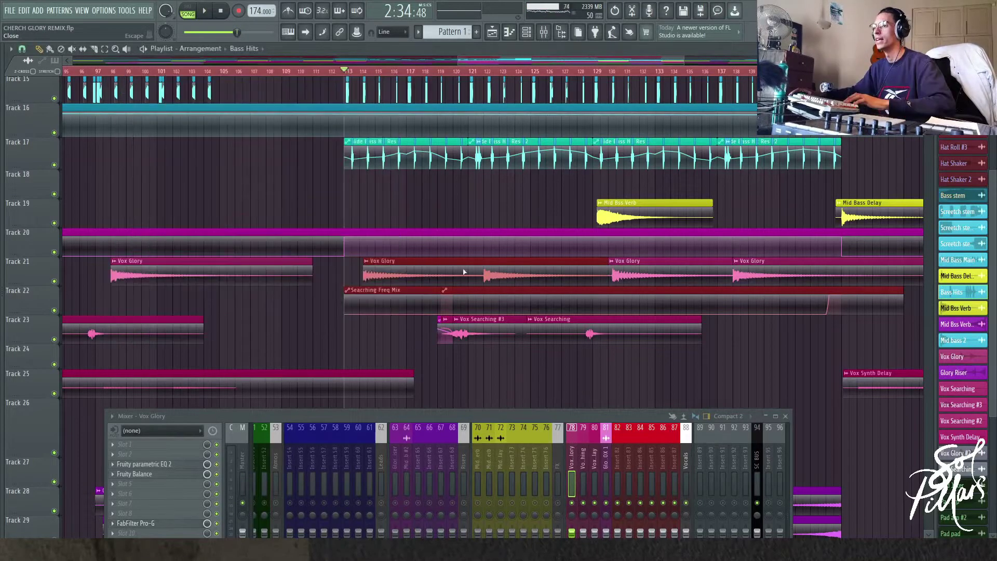
pyautogui.scroll(-2, 419, 85)
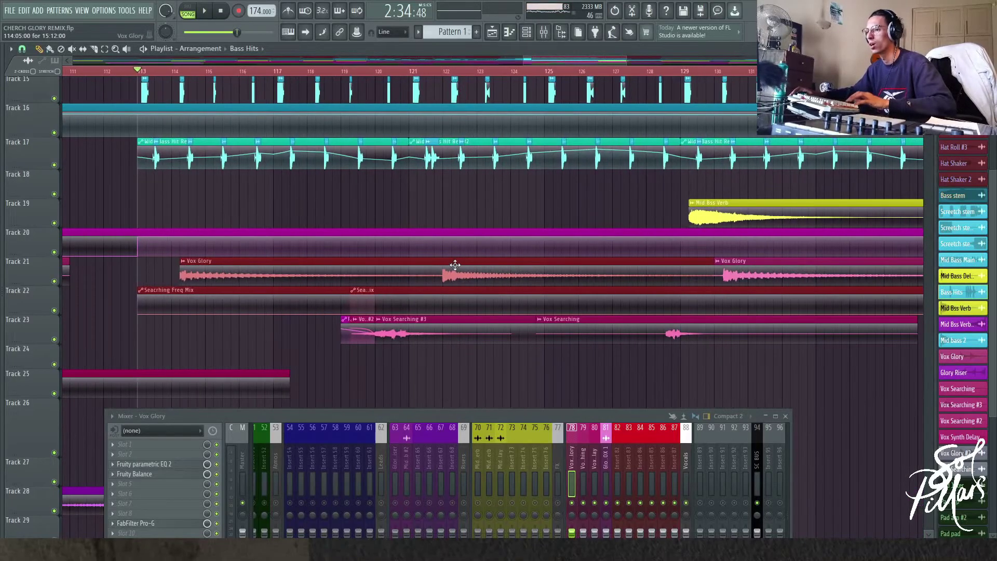
pyautogui.click(399, 71)
pyautogui.press('space')
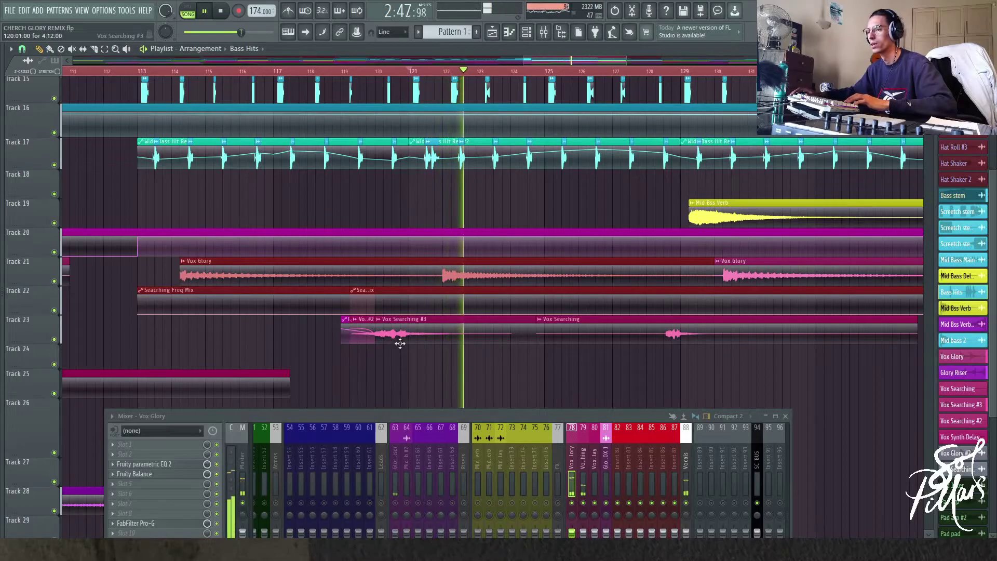
pyautogui.press('space')
# Play the Vox Glory vocal hit from about bar 130 and stop playback.
pyautogui.click(716, 71)
pyautogui.press('space')
pyautogui.scroll(-4, 497, 289)
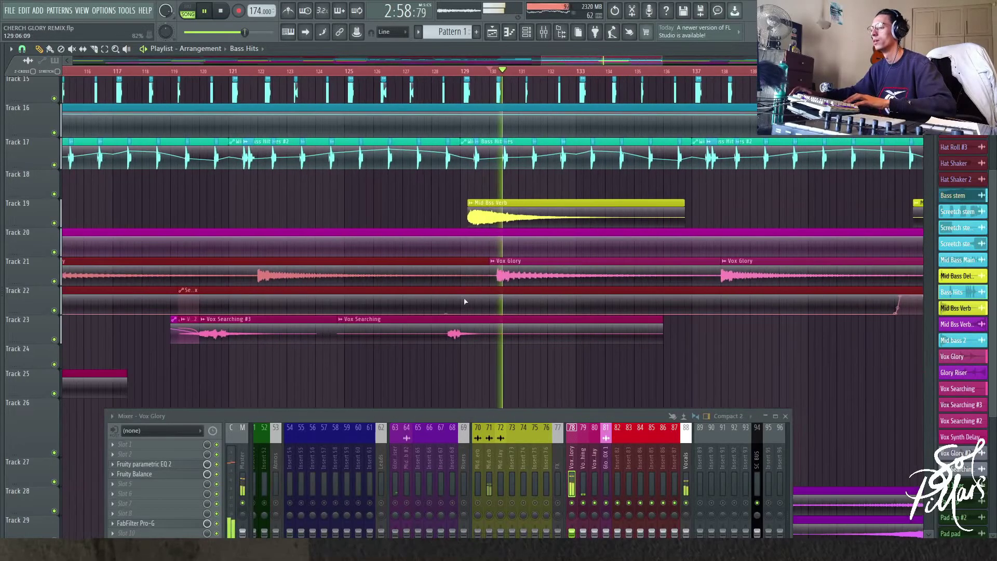
pyautogui.scroll(2, 470, 232)
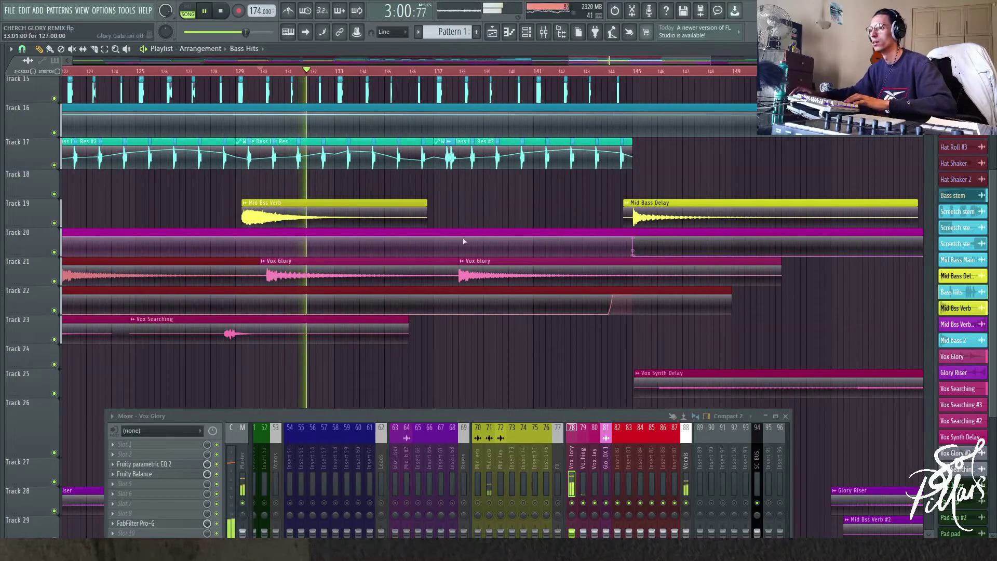
pyautogui.scroll(4, 466, 221)
pyautogui.press('space')
# Play the Vox Glory vocal hit from about bar 138 twice, repositioning the mixer to show its faders and routing.
pyautogui.click(484, 73)
pyautogui.press('space')
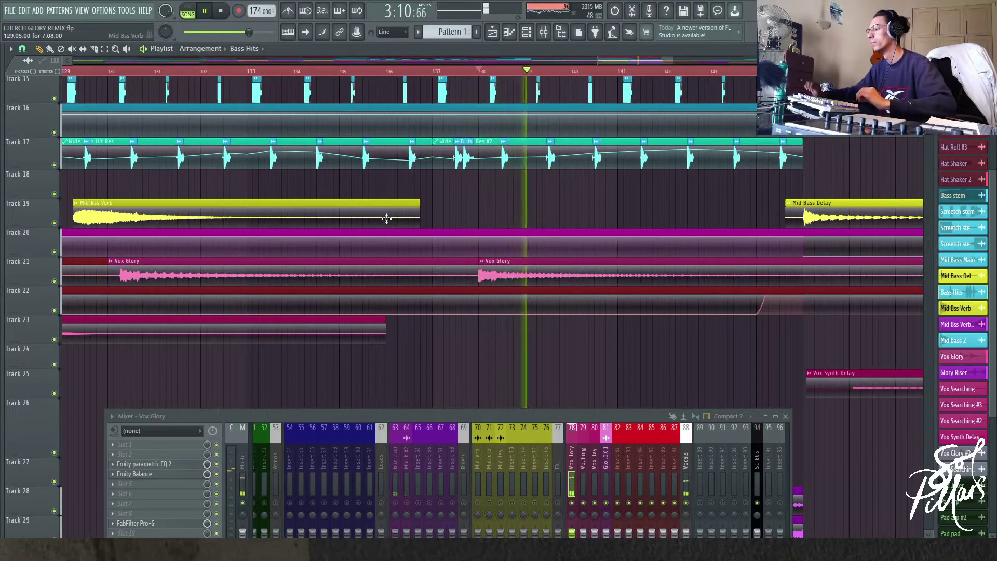
pyautogui.press('space')
pyautogui.moveTo(477, 413); pyautogui.dragTo(501, 334)
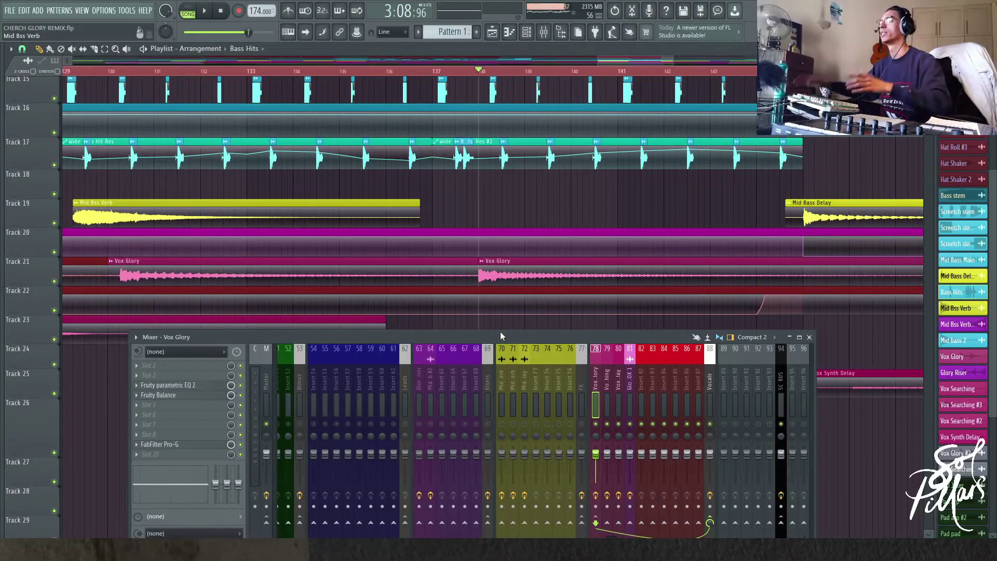
pyautogui.press('space')
pyautogui.scroll(3, 203, 83)
pyautogui.press('space')
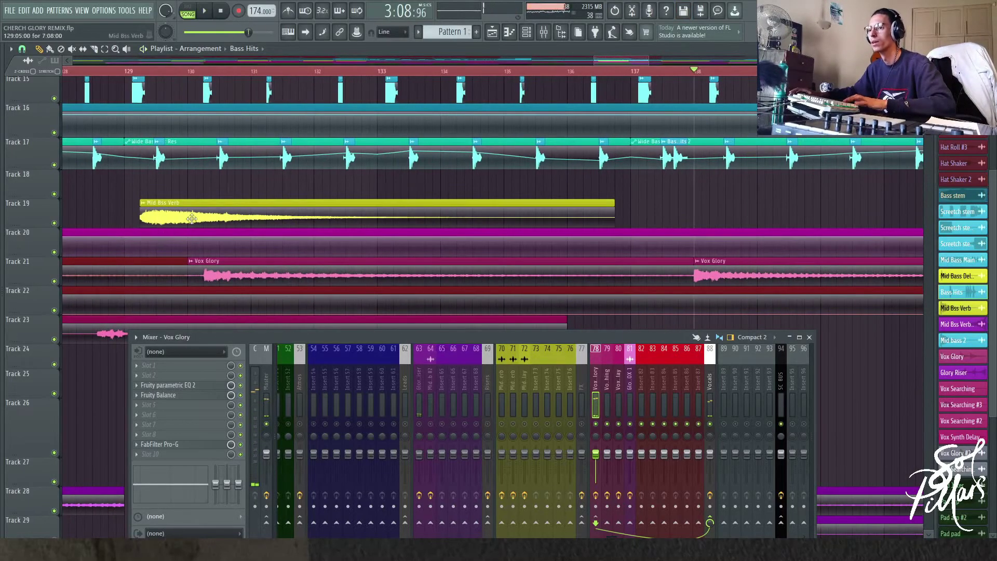